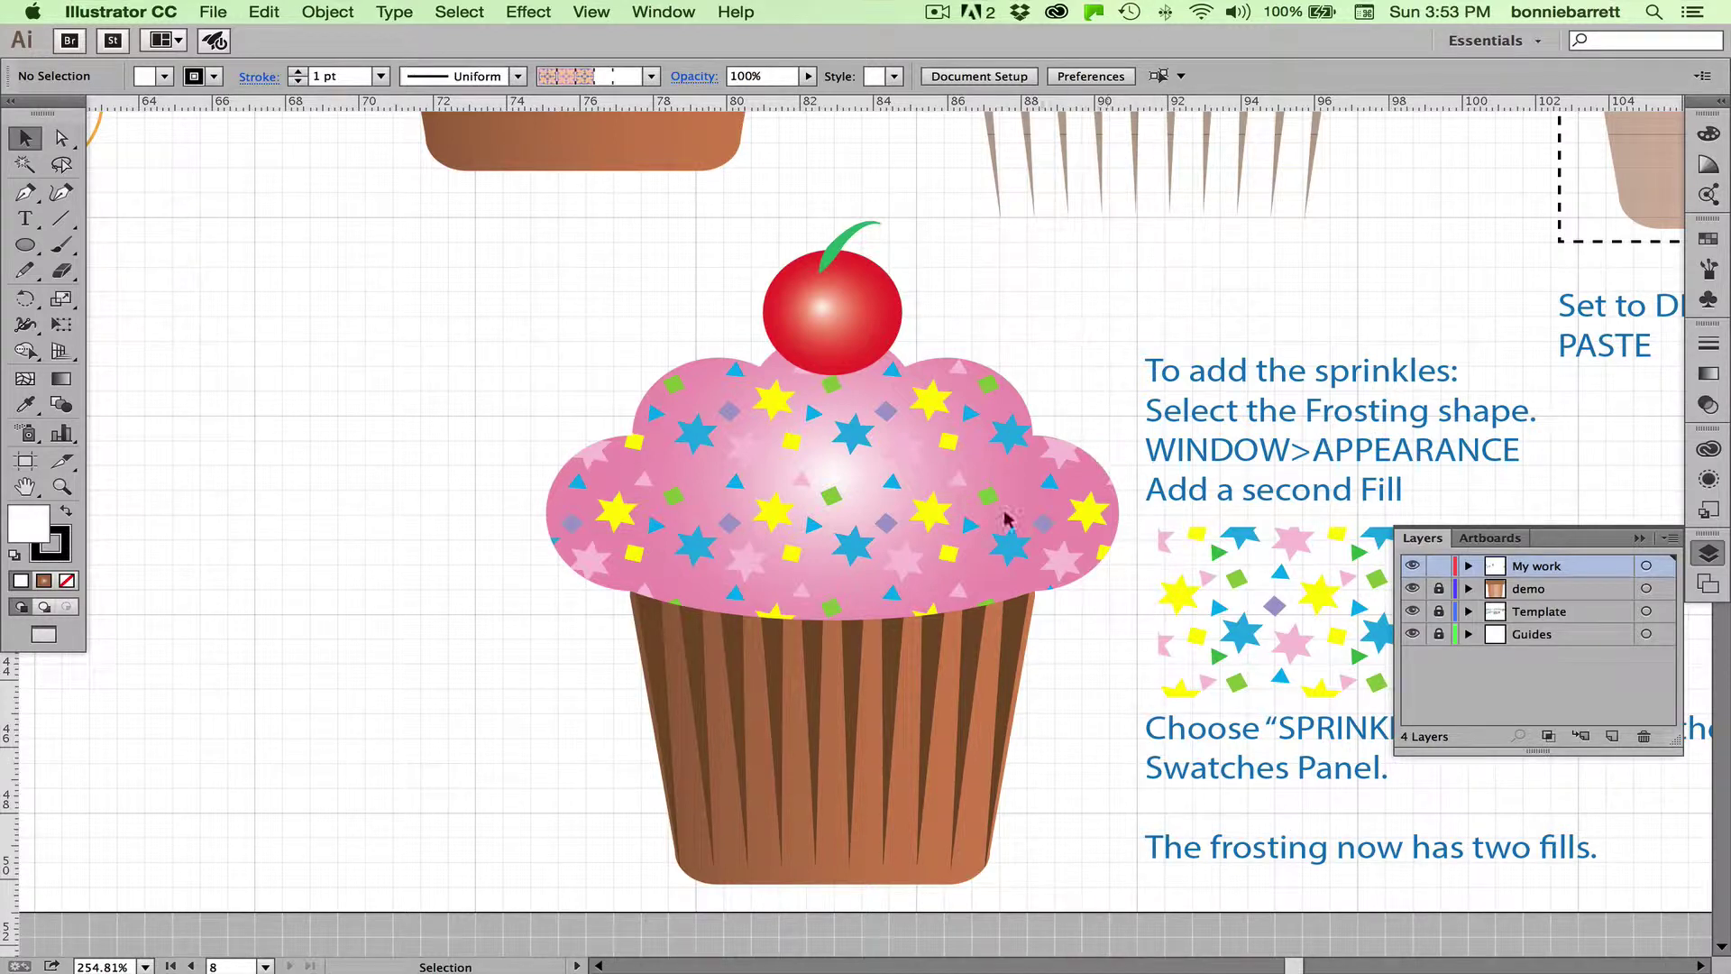
Switch to the 8 Cupcake artboard and bring up the View menu
{"action": "left_click", "coordinate": [268, 966]}
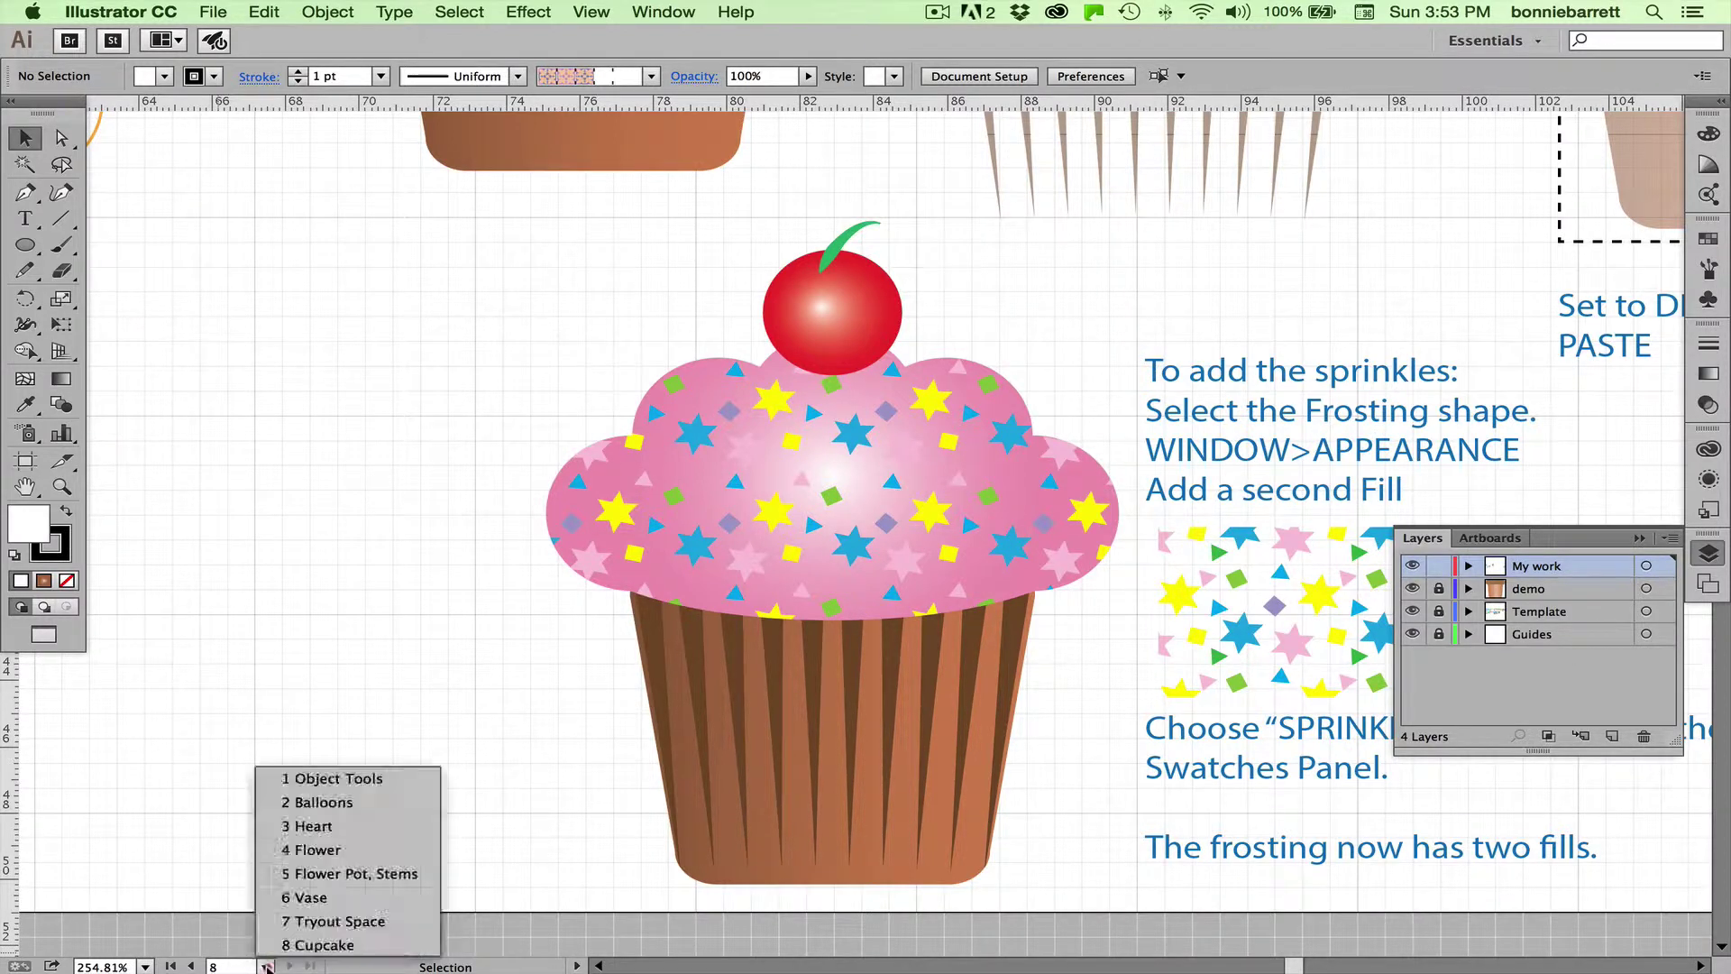
{"action": "left_click", "coordinate": [320, 945]}
{"action": "left_click", "coordinate": [592, 12]}
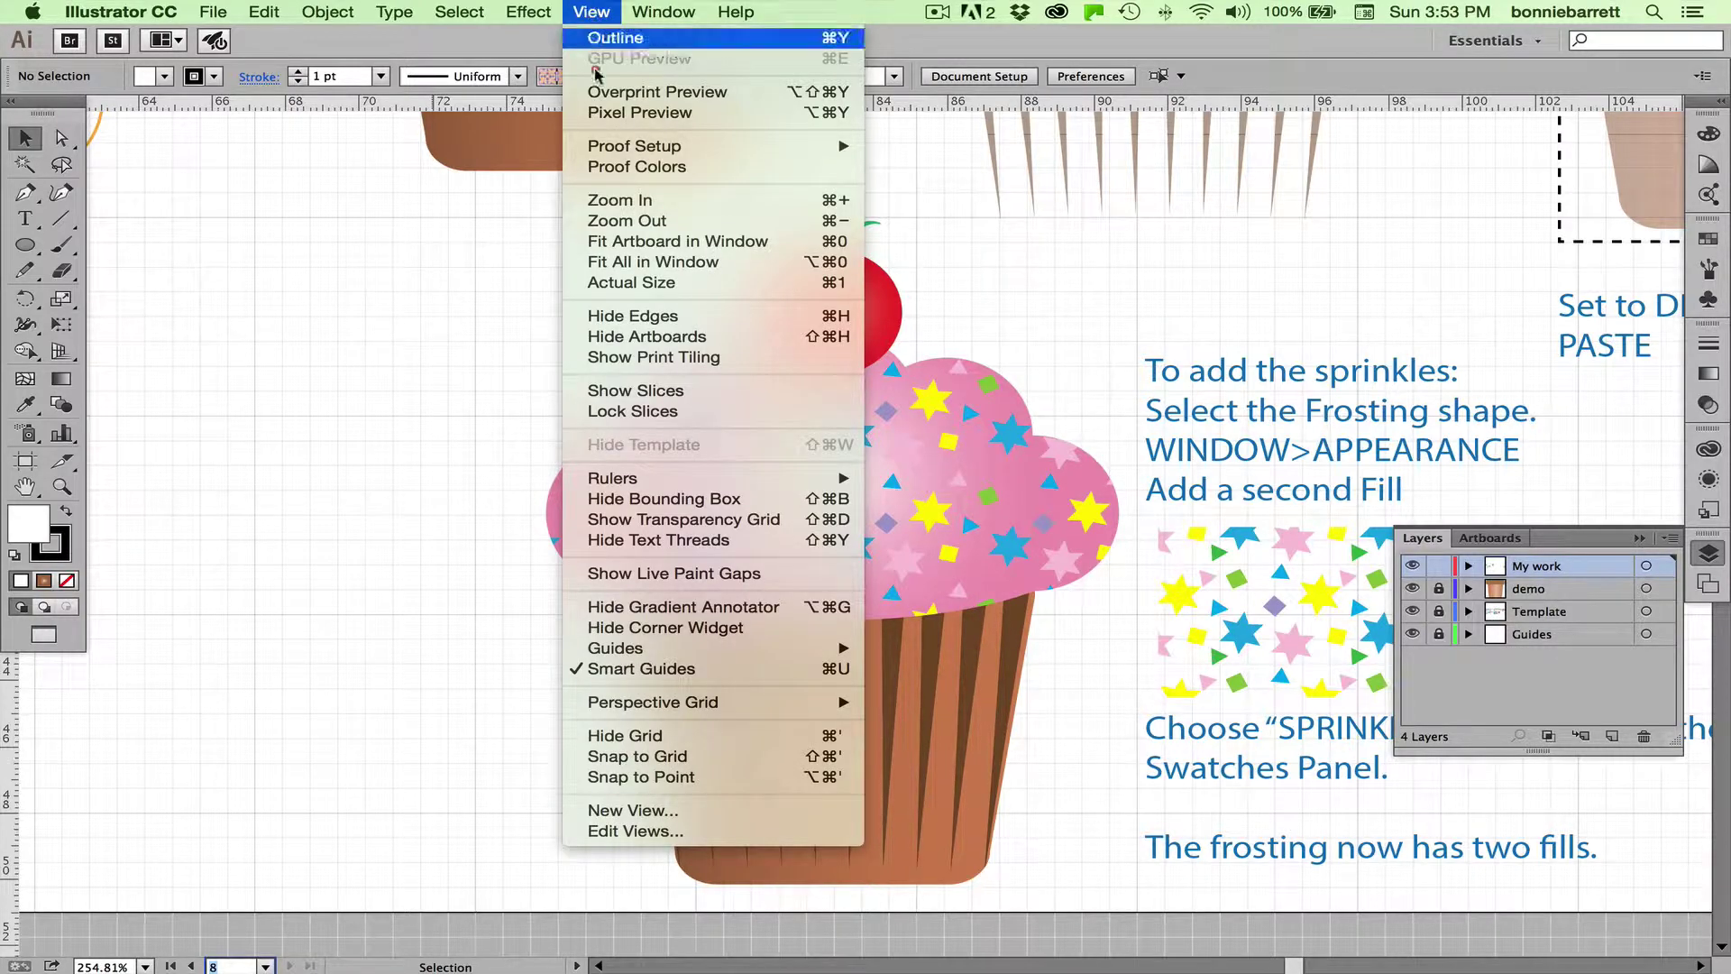
Zoom in on the circle-drawing examples and reset to default white fill and black stroke
{"action": "left_click", "coordinate": [622, 240]}
{"action": "key", "text": "super+alt+0"}
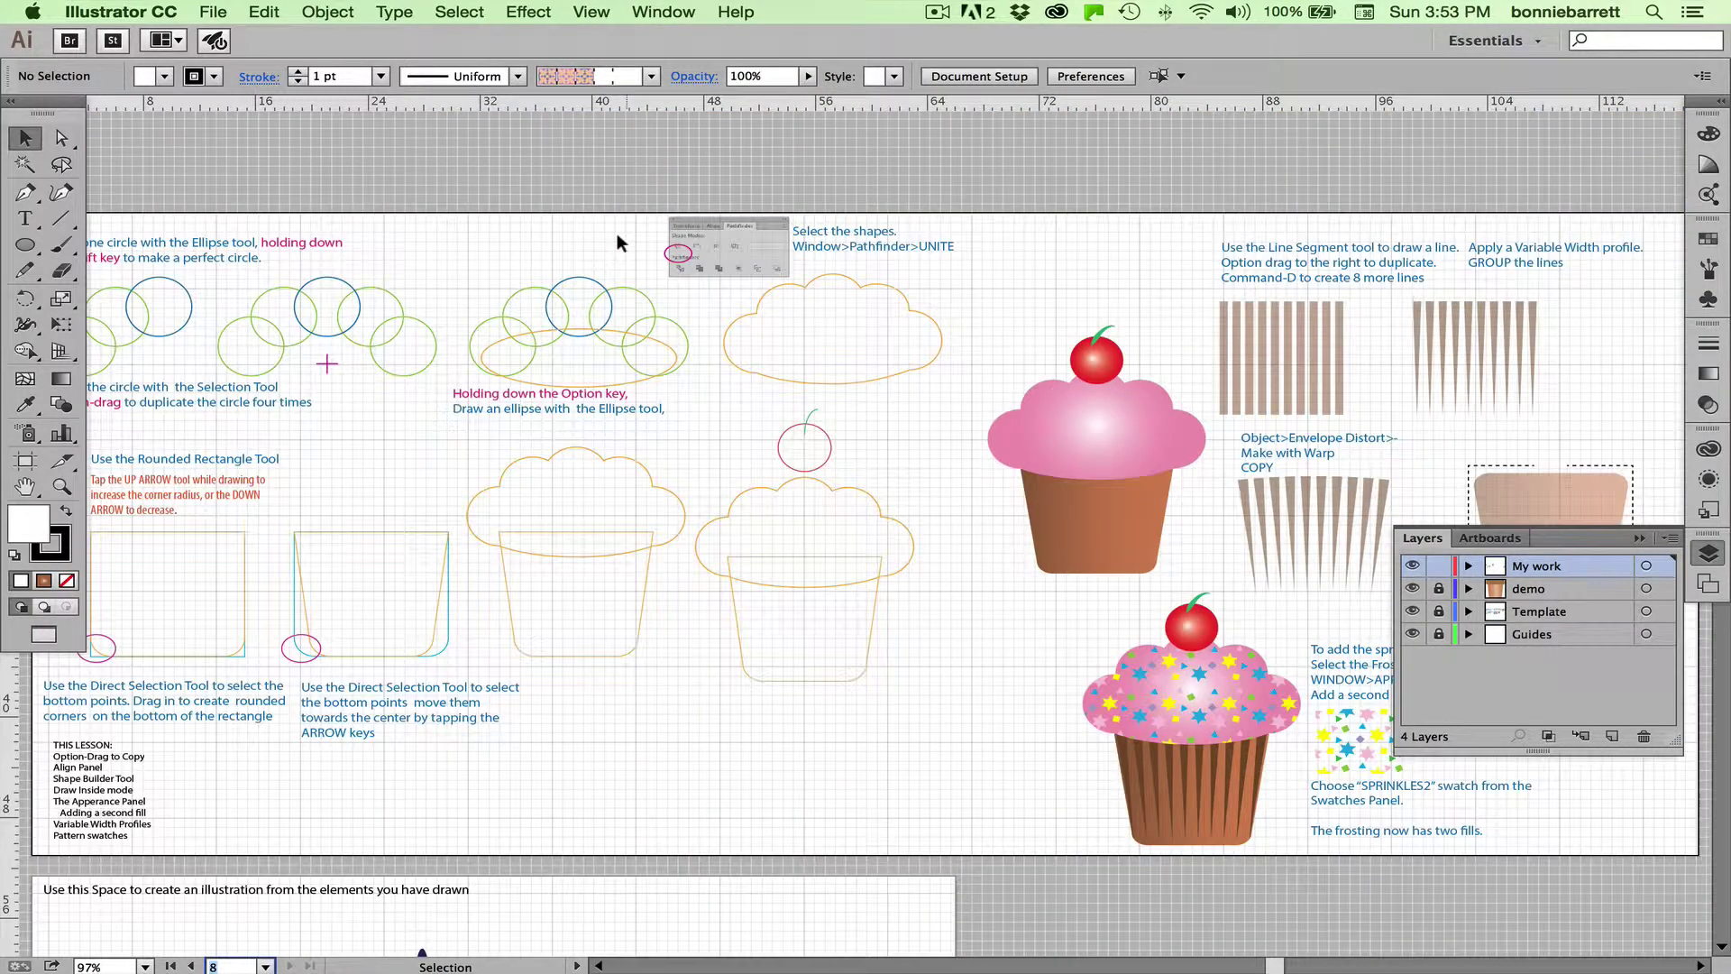
{"action": "left_click_drag", "start_coordinate": [176, 325], "coordinate": [250, 327]}
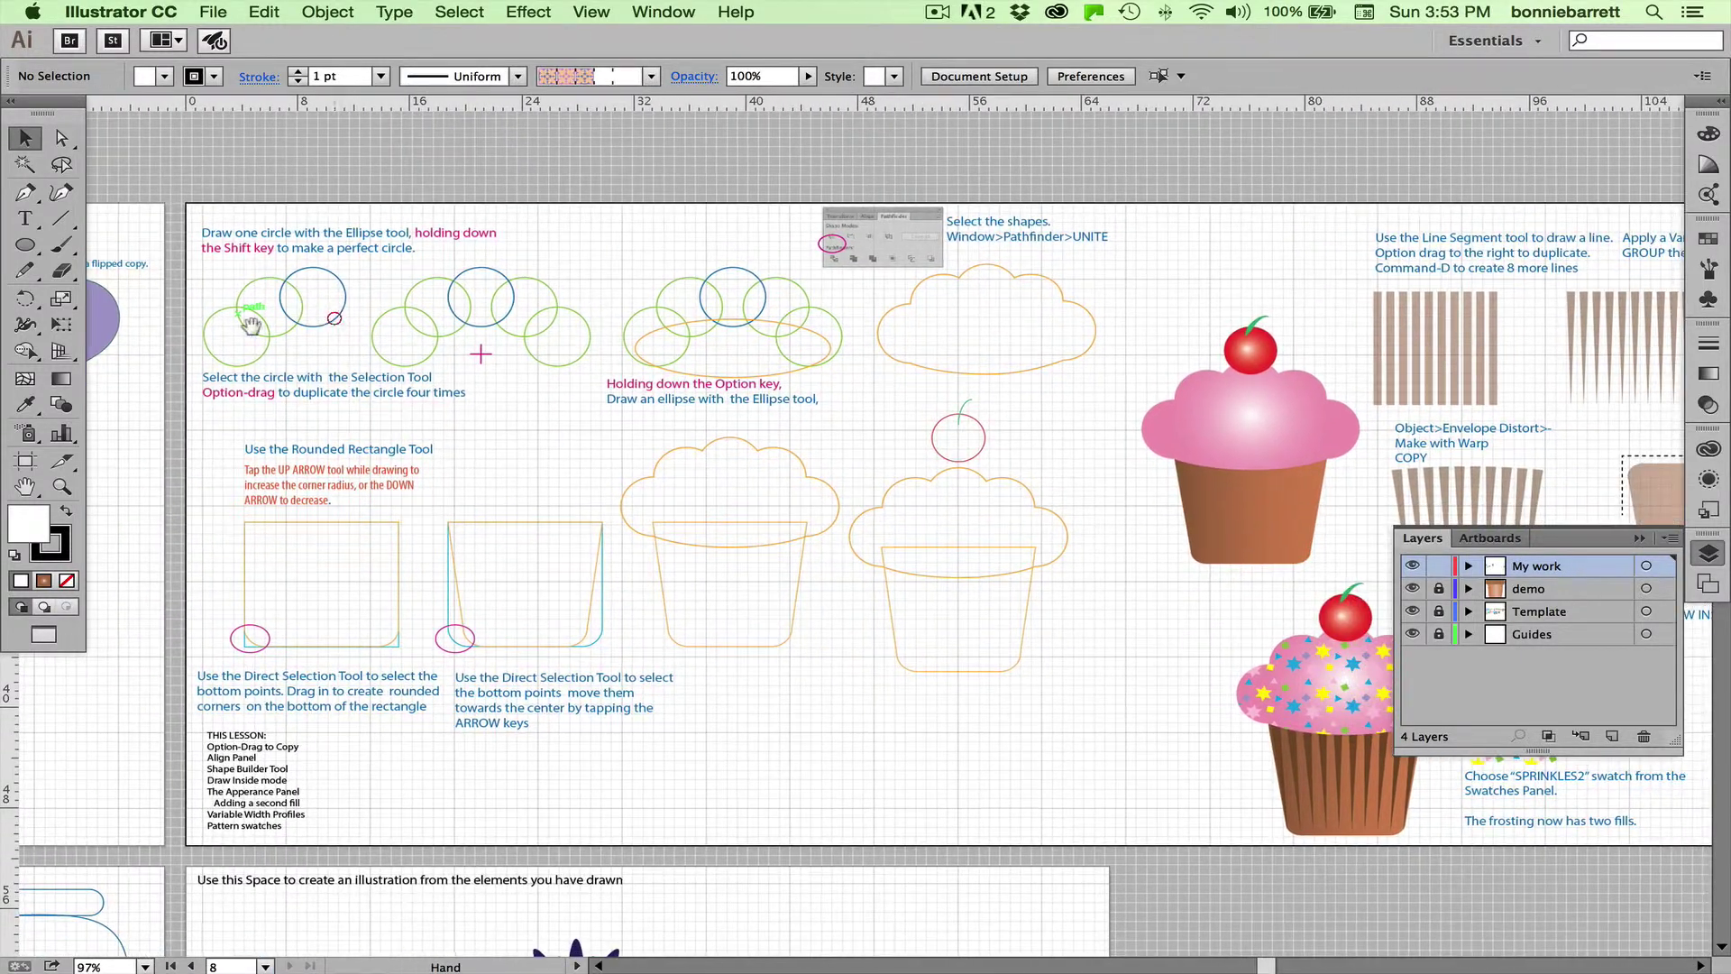
{"action": "left_click", "coordinate": [61, 486]}
{"action": "left_click_drag", "start_coordinate": [199, 191], "coordinate": [577, 428]}
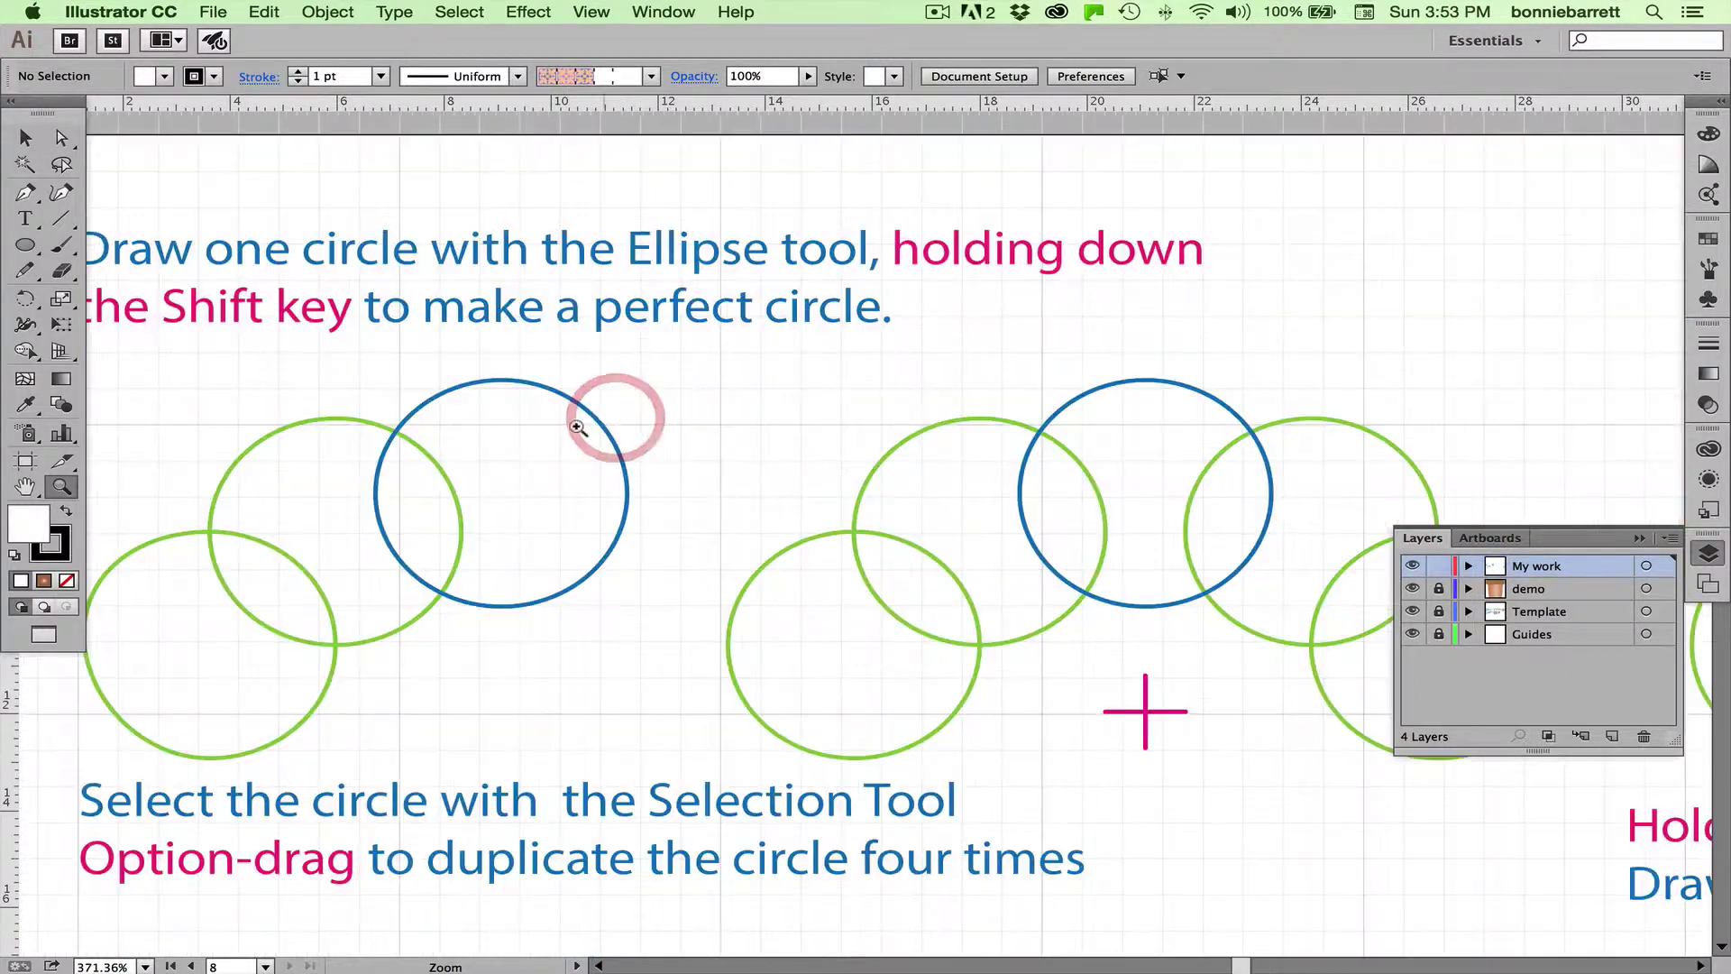
{"action": "left_click", "coordinate": [15, 557]}
Draw a perfect circle with the Ellipse Tool over the blue example circle
{"action": "left_click", "coordinate": [24, 252]}
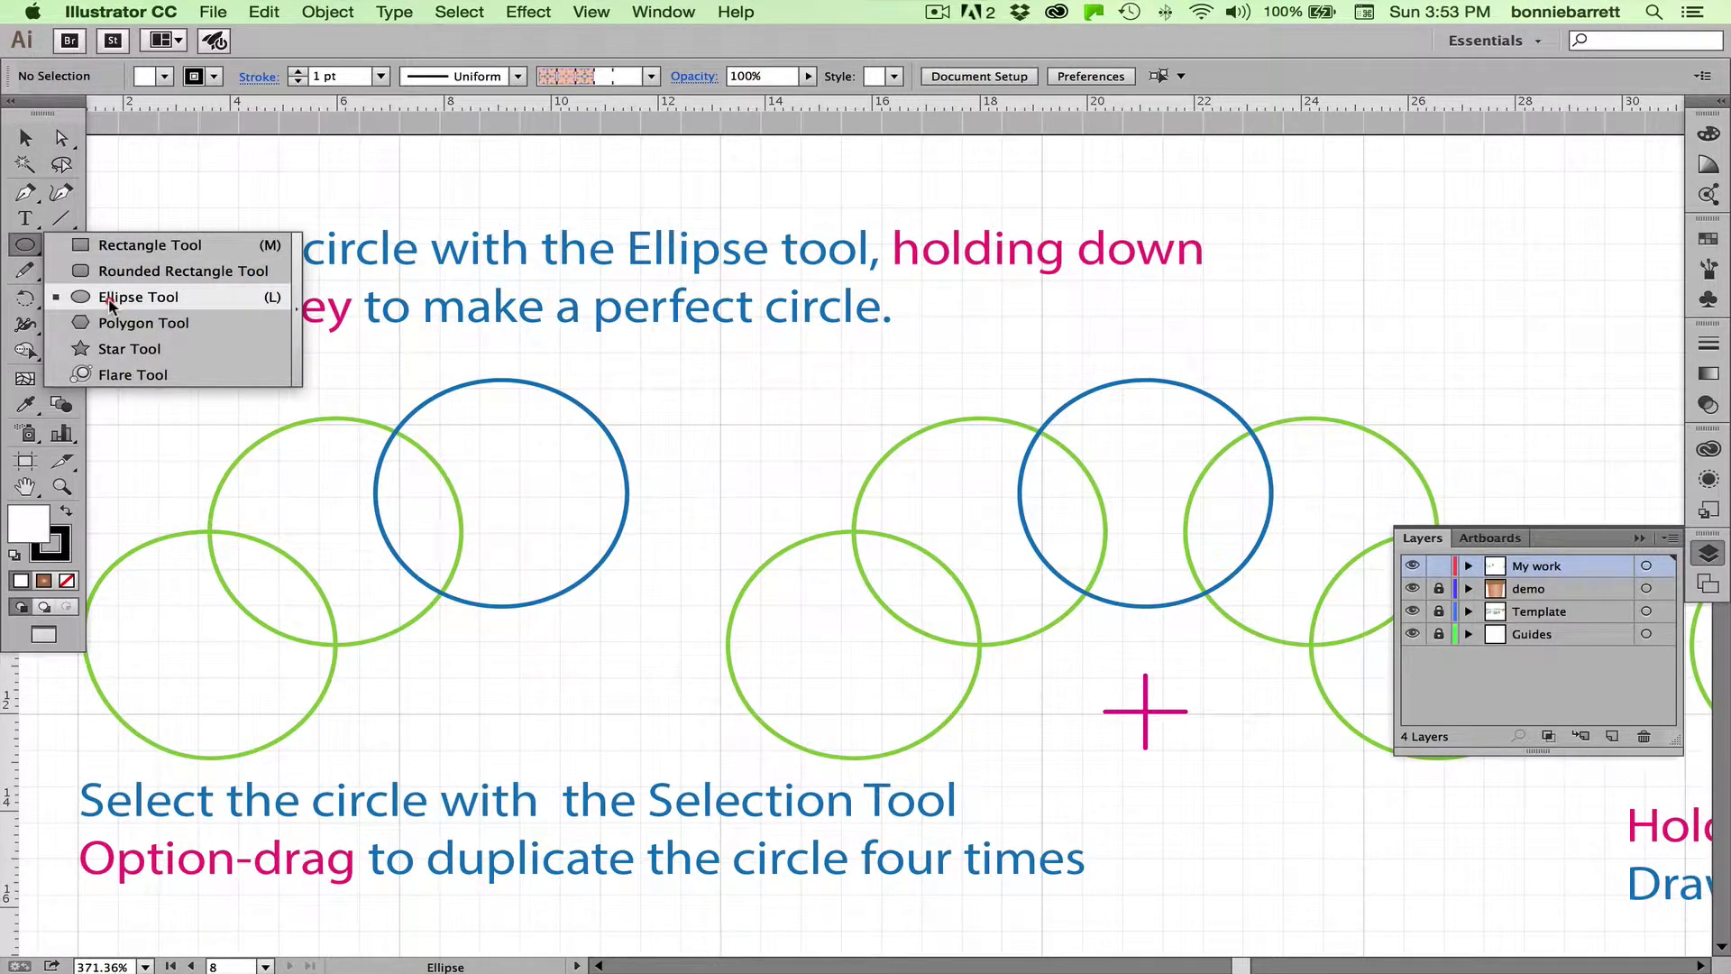
{"action": "left_click", "coordinate": [110, 302]}
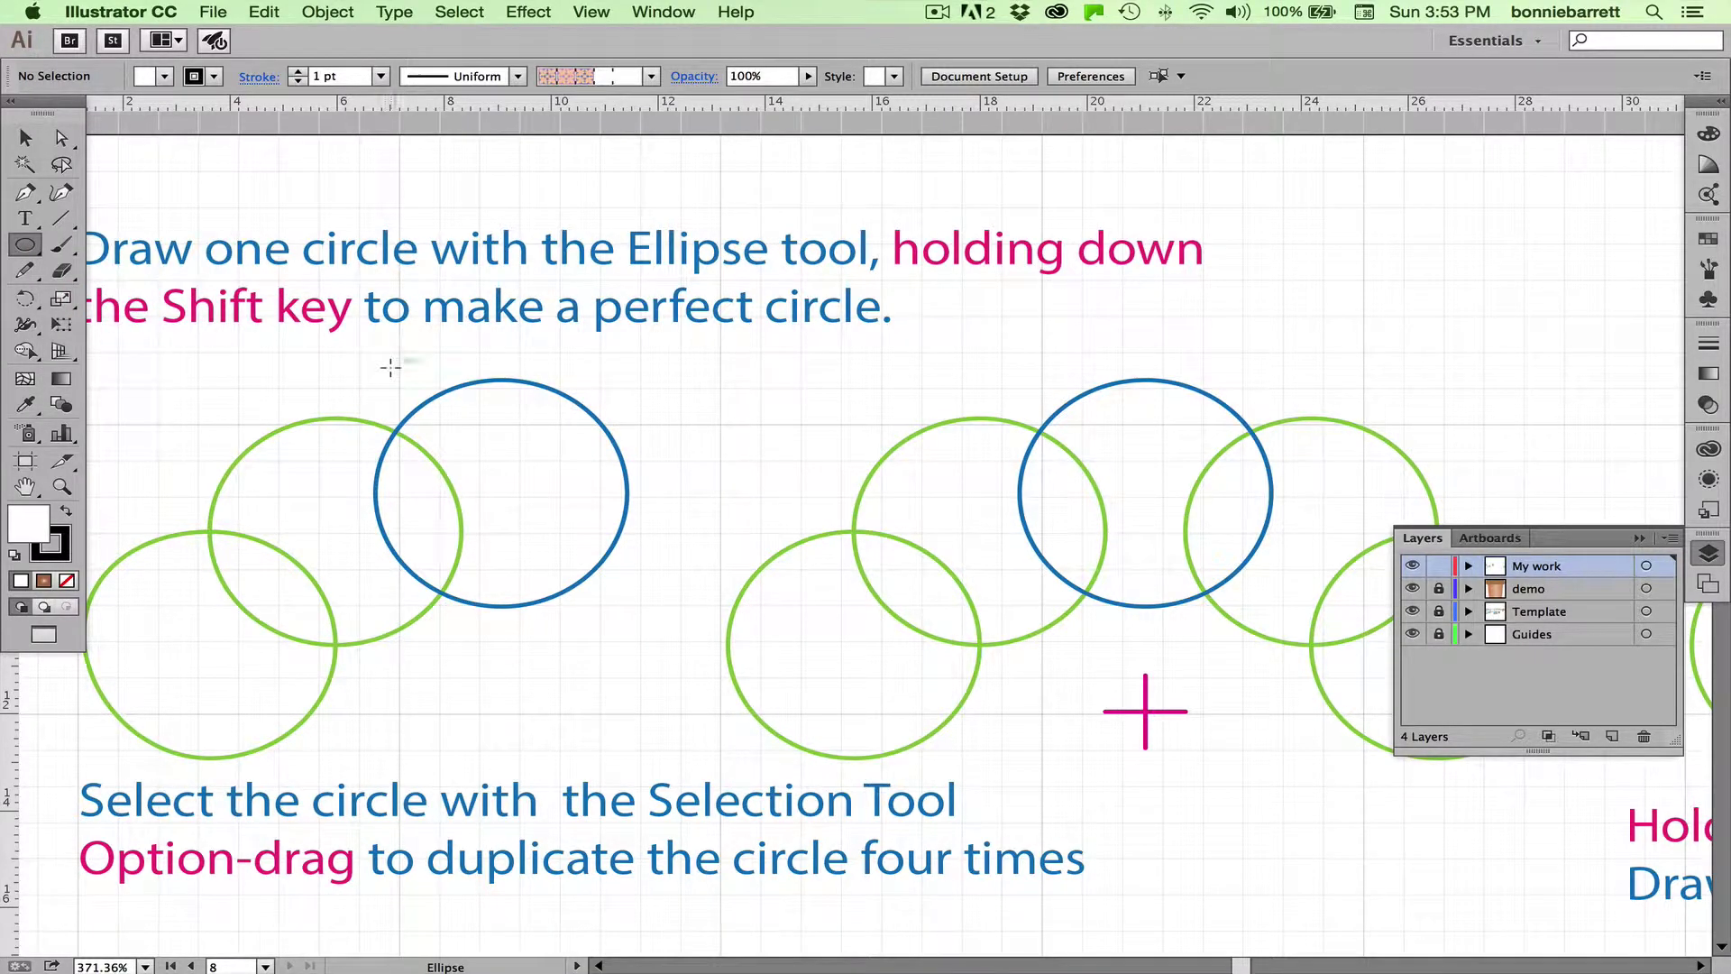
{"action": "left_click_drag", "start_coordinate": [389, 374], "coordinate": [608, 606]}
{"action": "key", "text": "shift"}
{"action": "key", "text": "shift"}
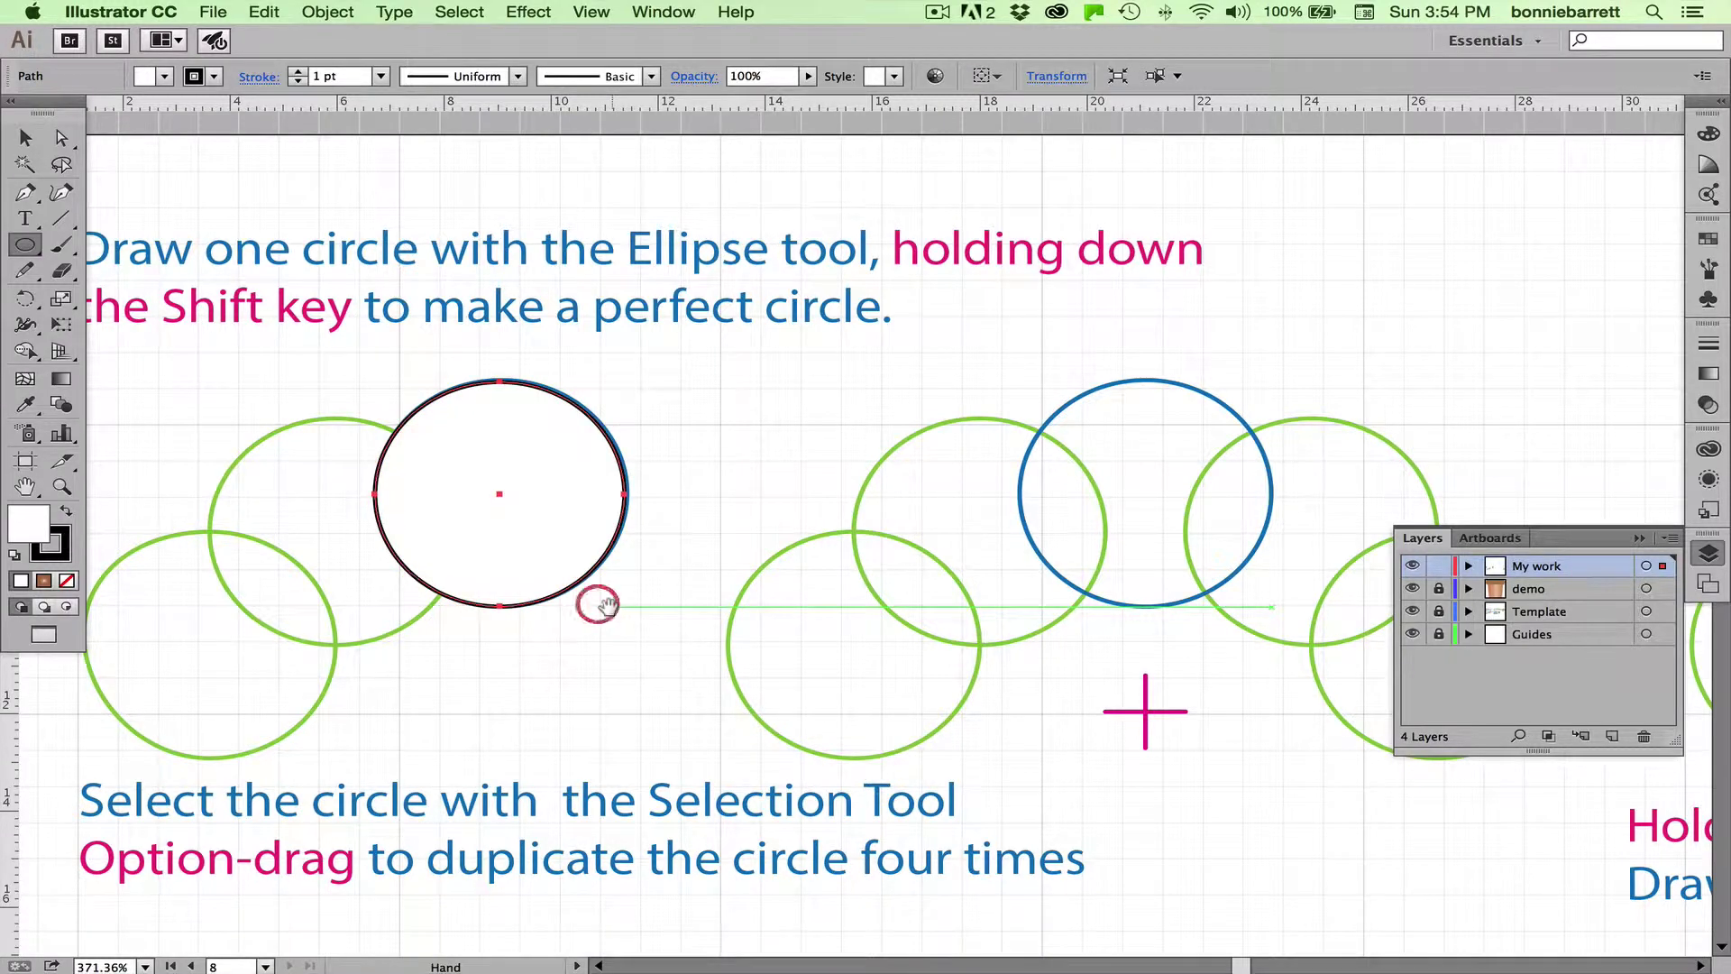
Duplicate the circle twice onto the green guide circles, then select the two lower-left circles
{"action": "left_click", "coordinate": [25, 138]}
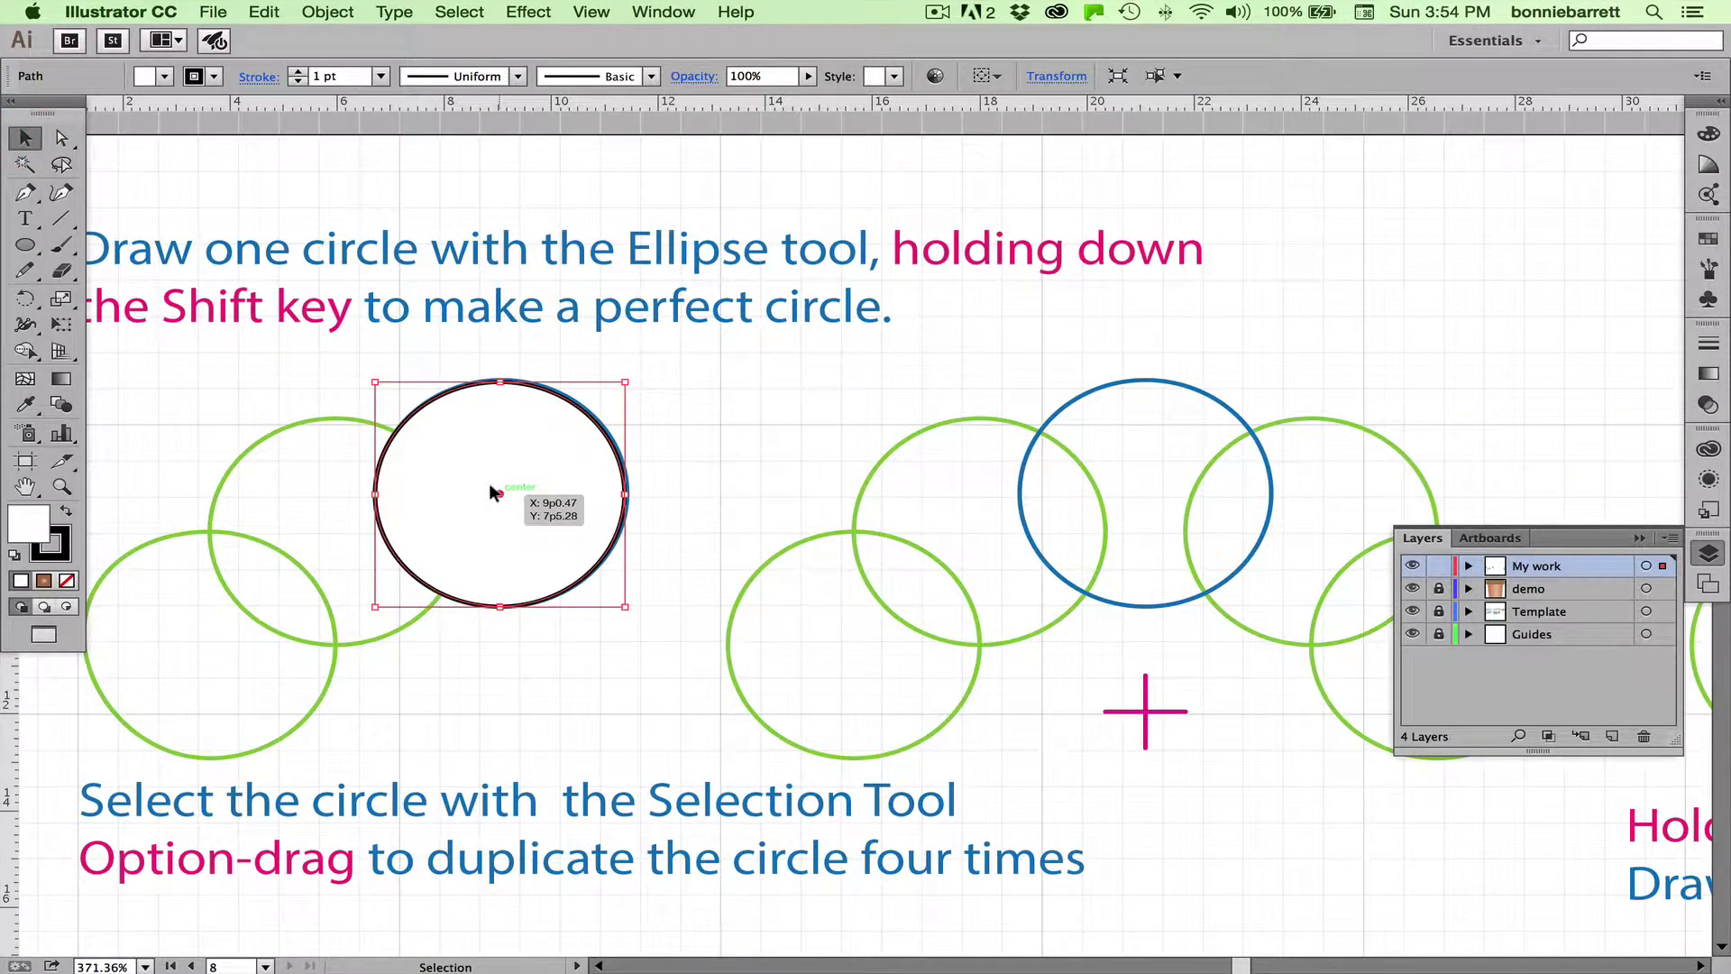
{"action": "left_click_drag", "start_coordinate": [490, 484], "coordinate": [206, 636]}
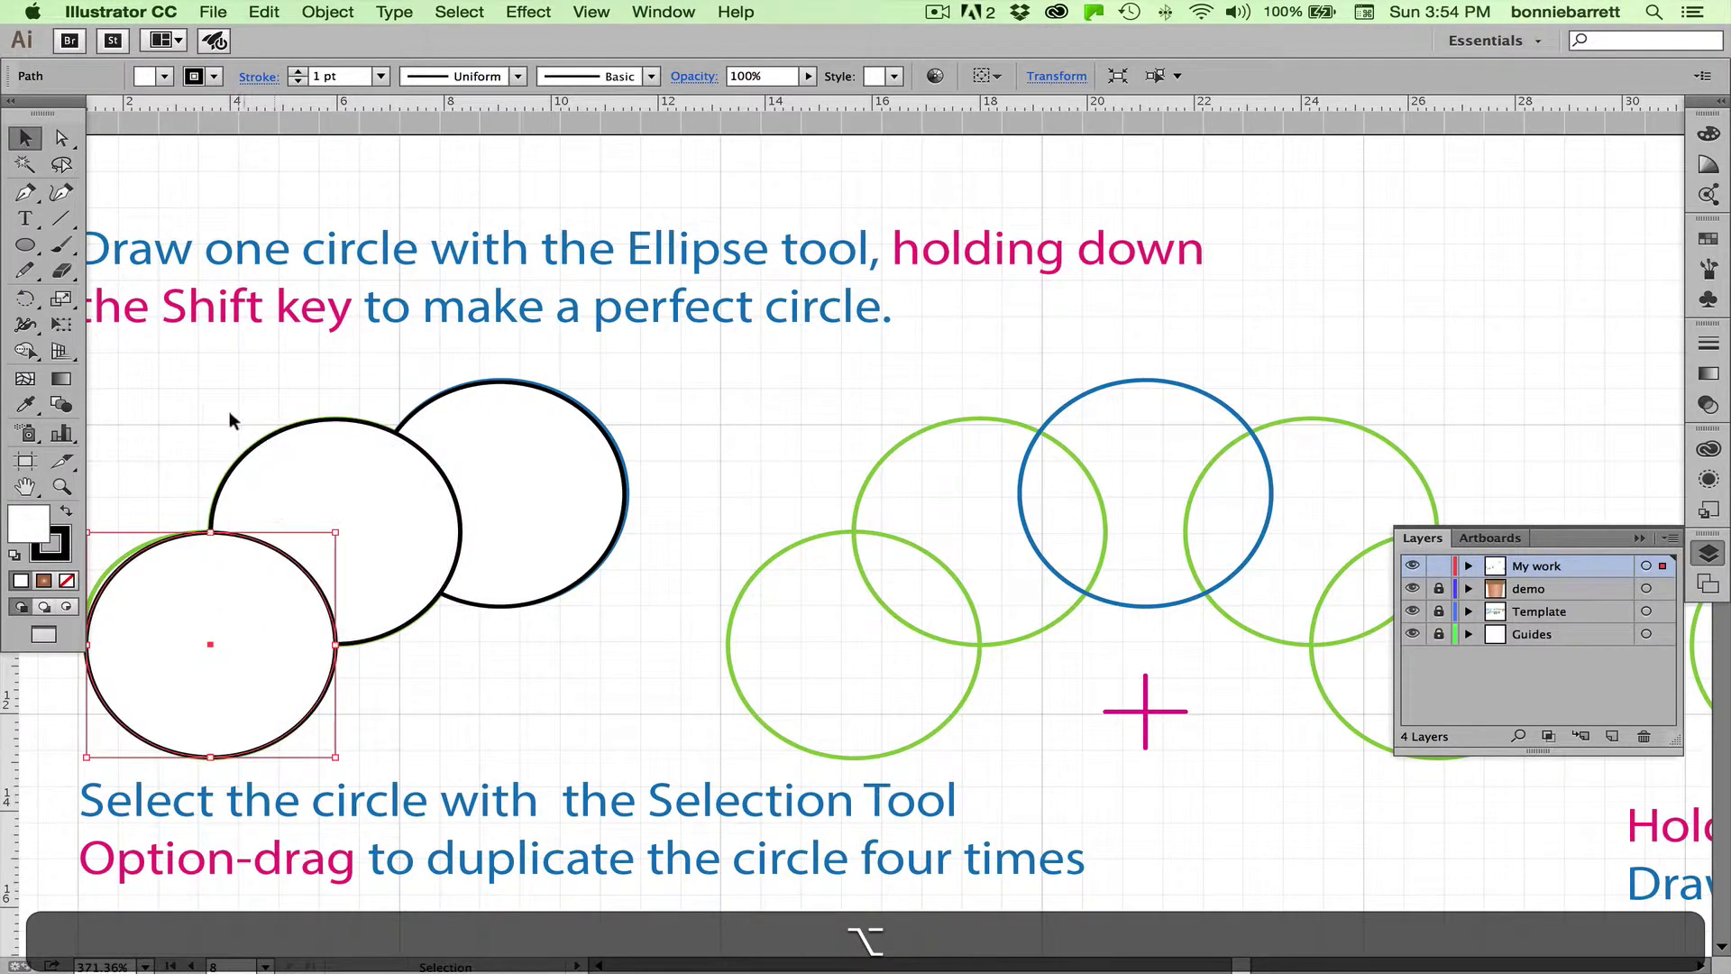
{"action": "left_click_drag", "start_coordinate": [211, 405], "coordinate": [1157, 595]}
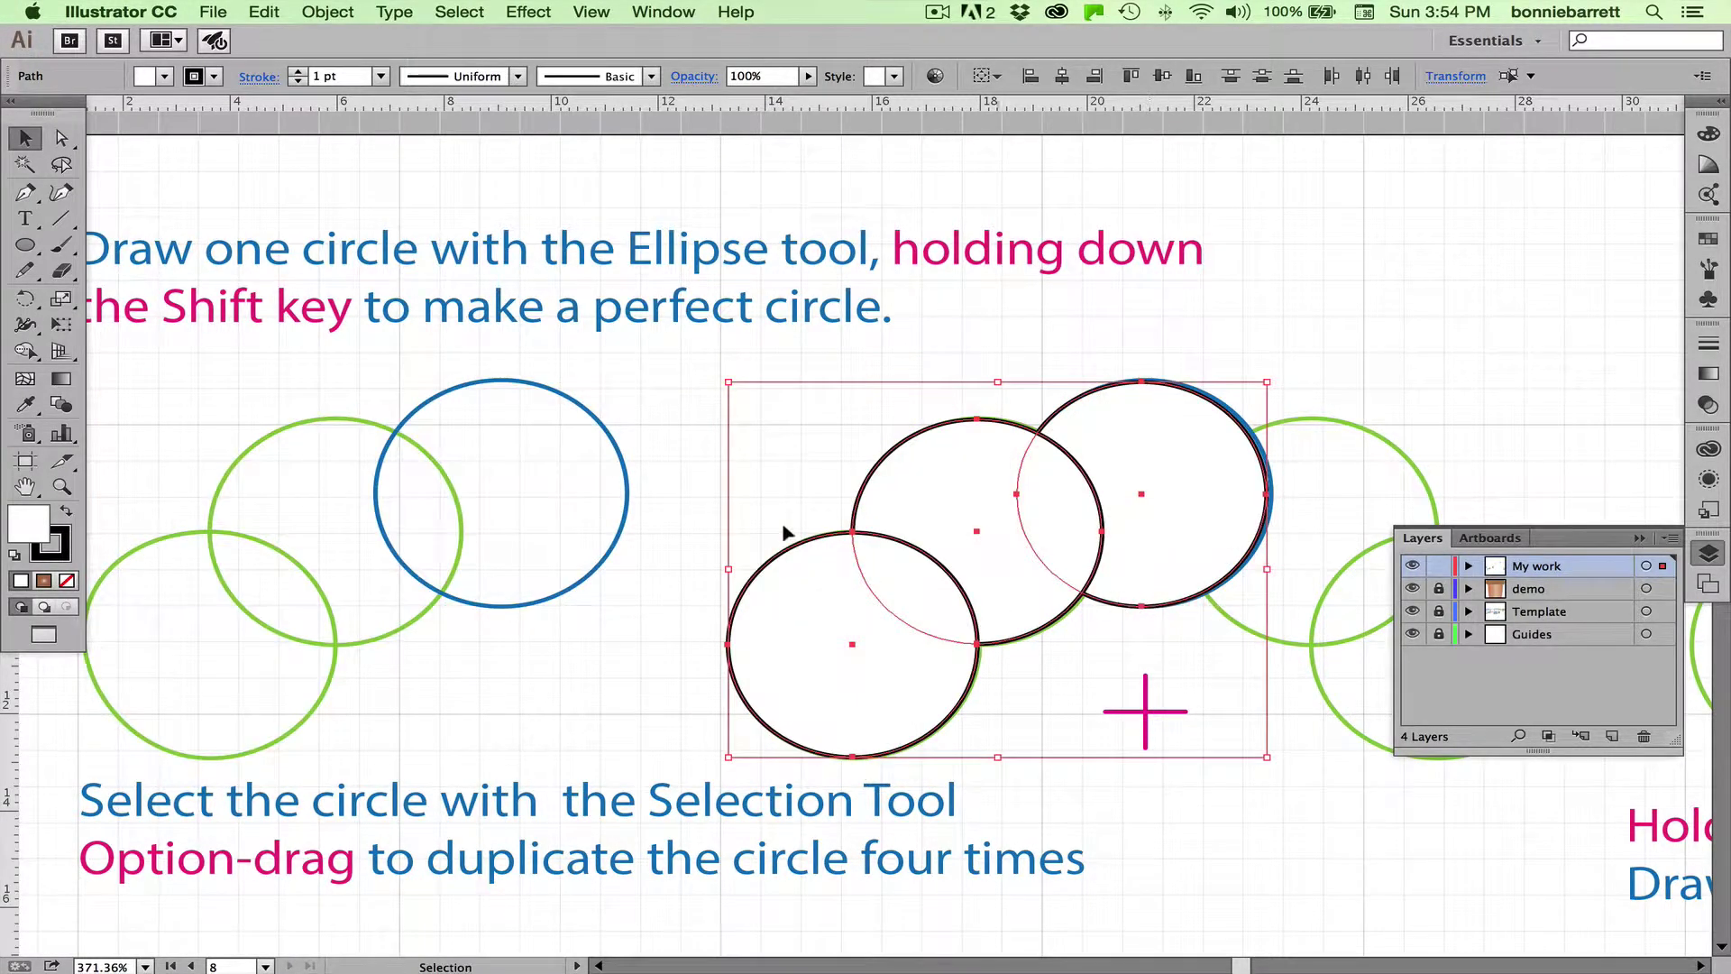
{"action": "left_click_drag", "start_coordinate": [770, 448], "coordinate": [933, 631]}
Reflect a vertical copy of the two lower-left circles around the crosshair to complete the five-circle arch
{"action": "left_click_drag", "start_coordinate": [25, 298], "coordinate": [93, 327]}
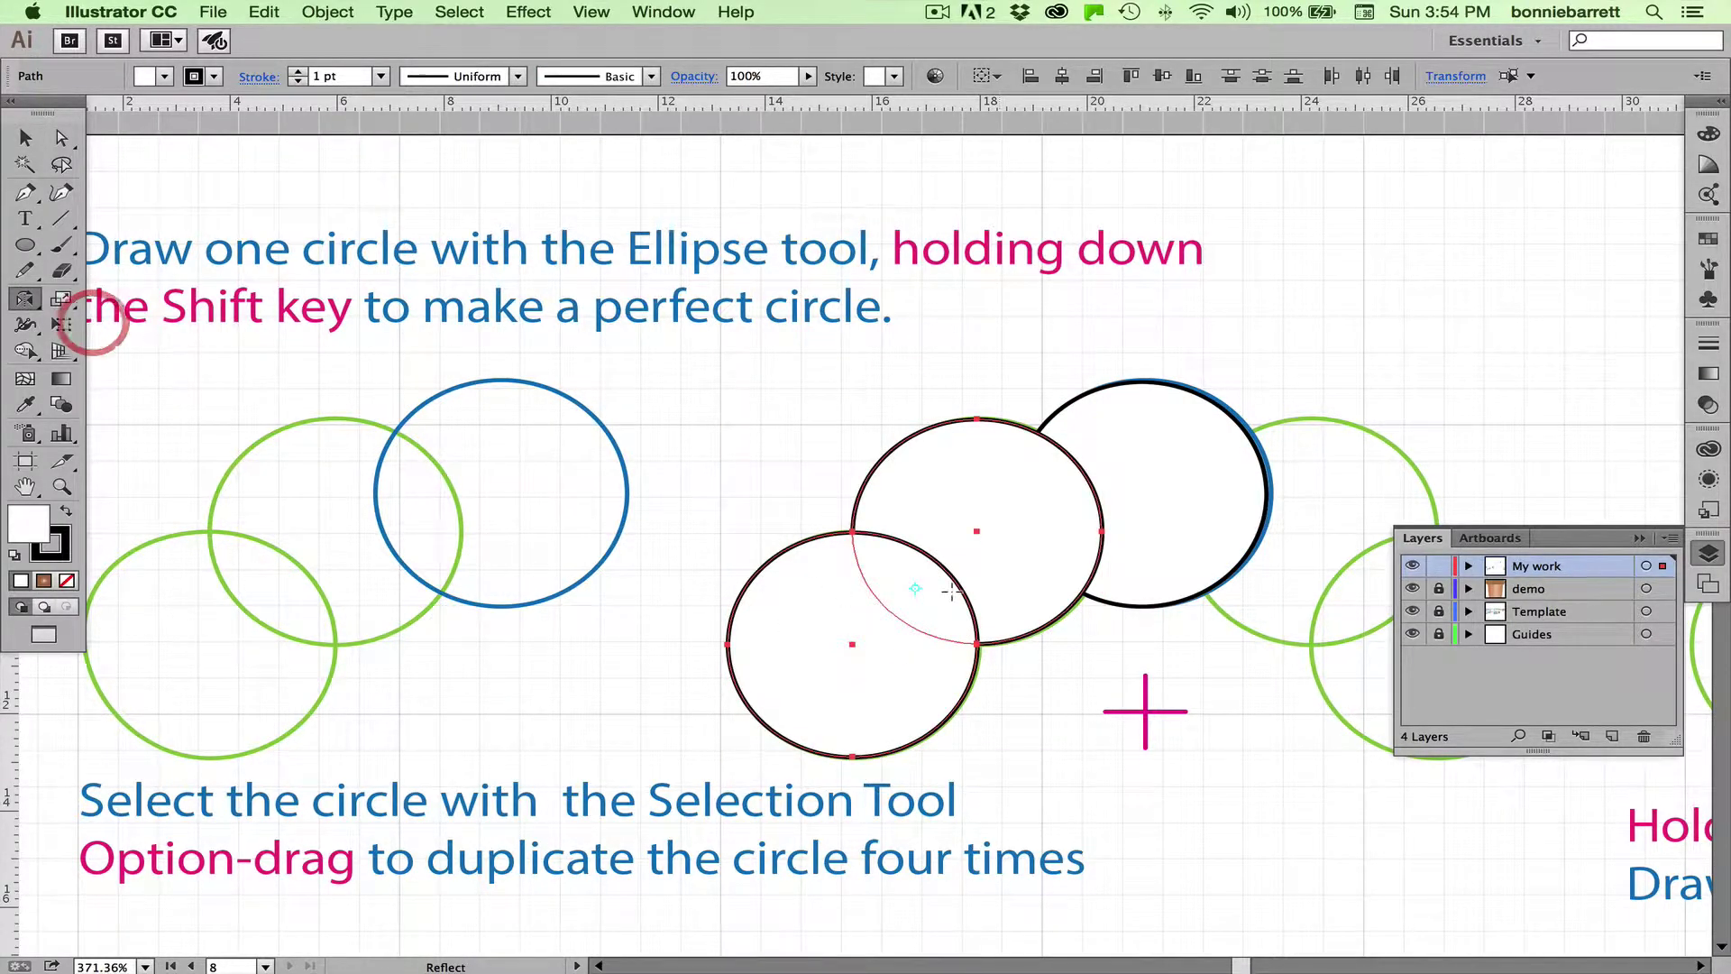
{"action": "key", "text": "alt"}
{"action": "left_click", "coordinate": [1145, 711], "text": "alt"}
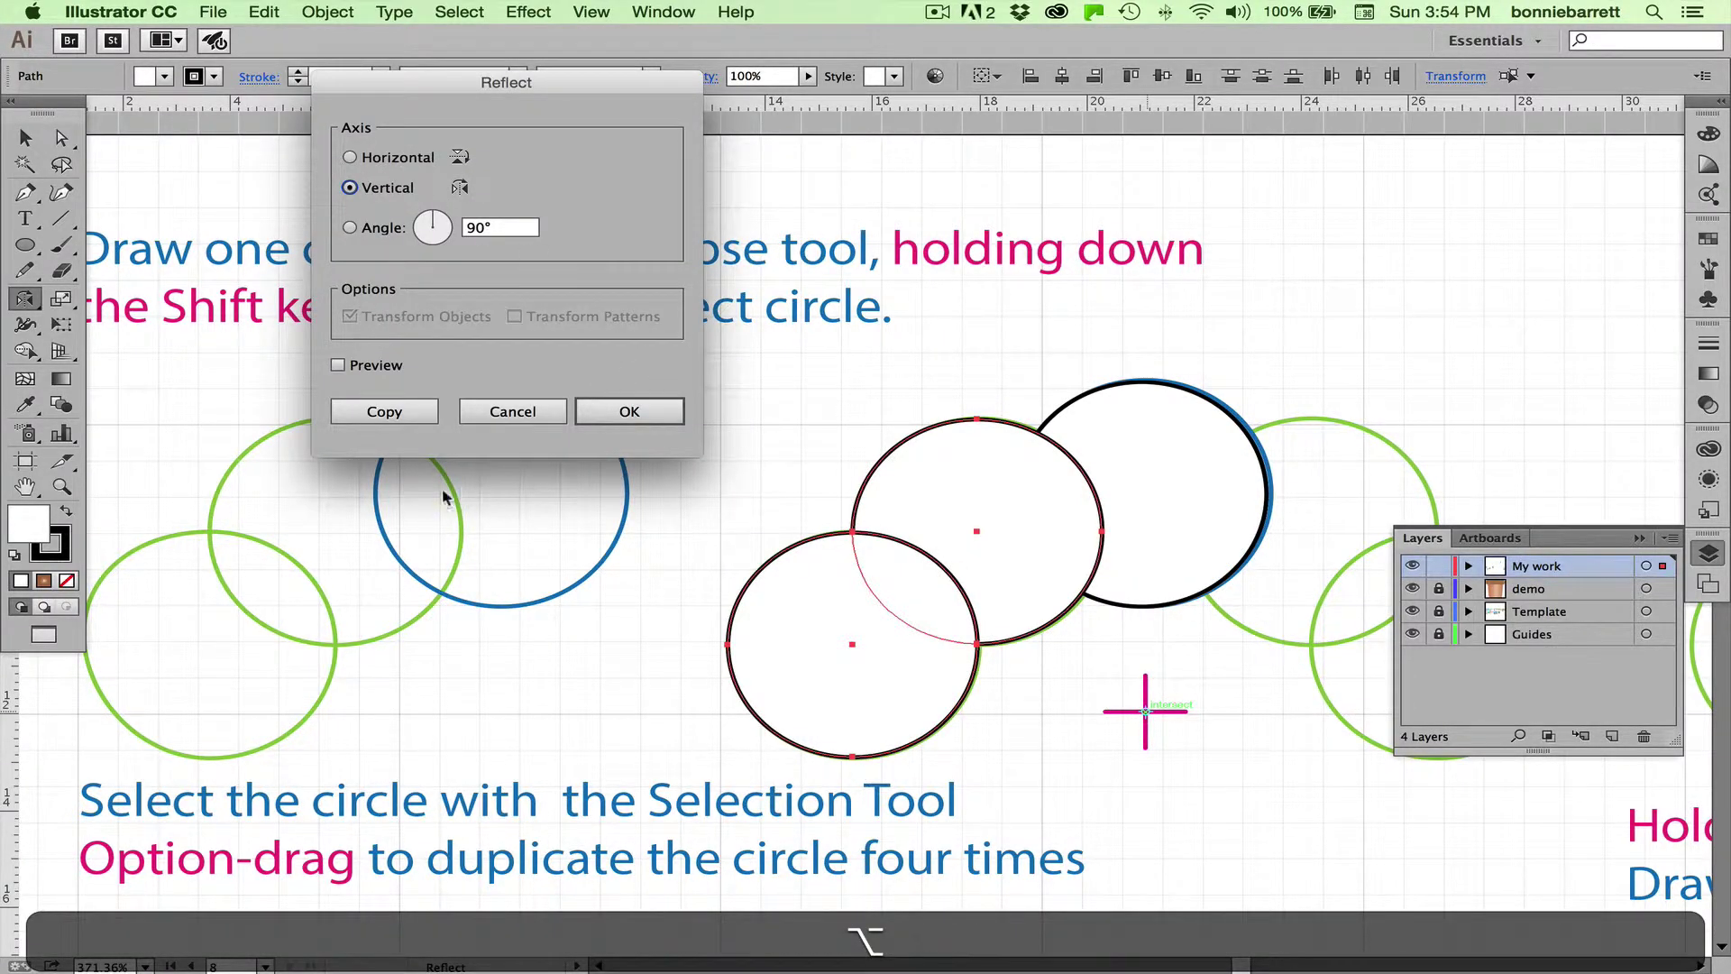
{"action": "left_click", "coordinate": [387, 411]}
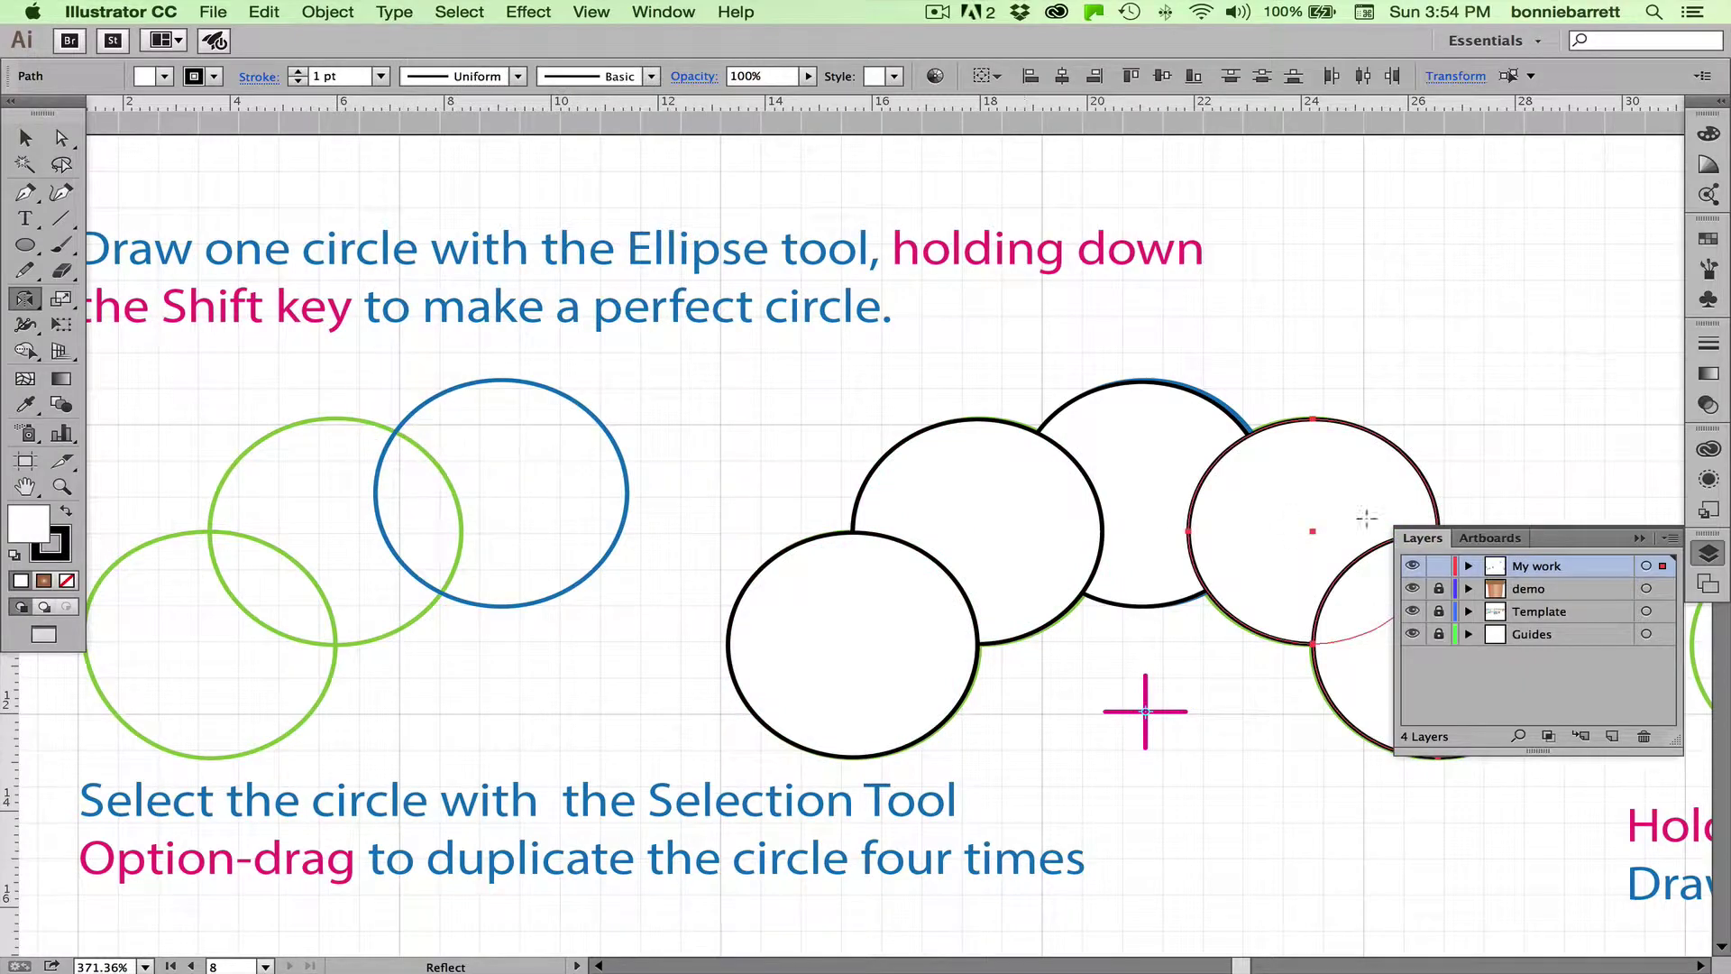
{"action": "left_click_drag", "start_coordinate": [1159, 657], "coordinate": [469, 455]}
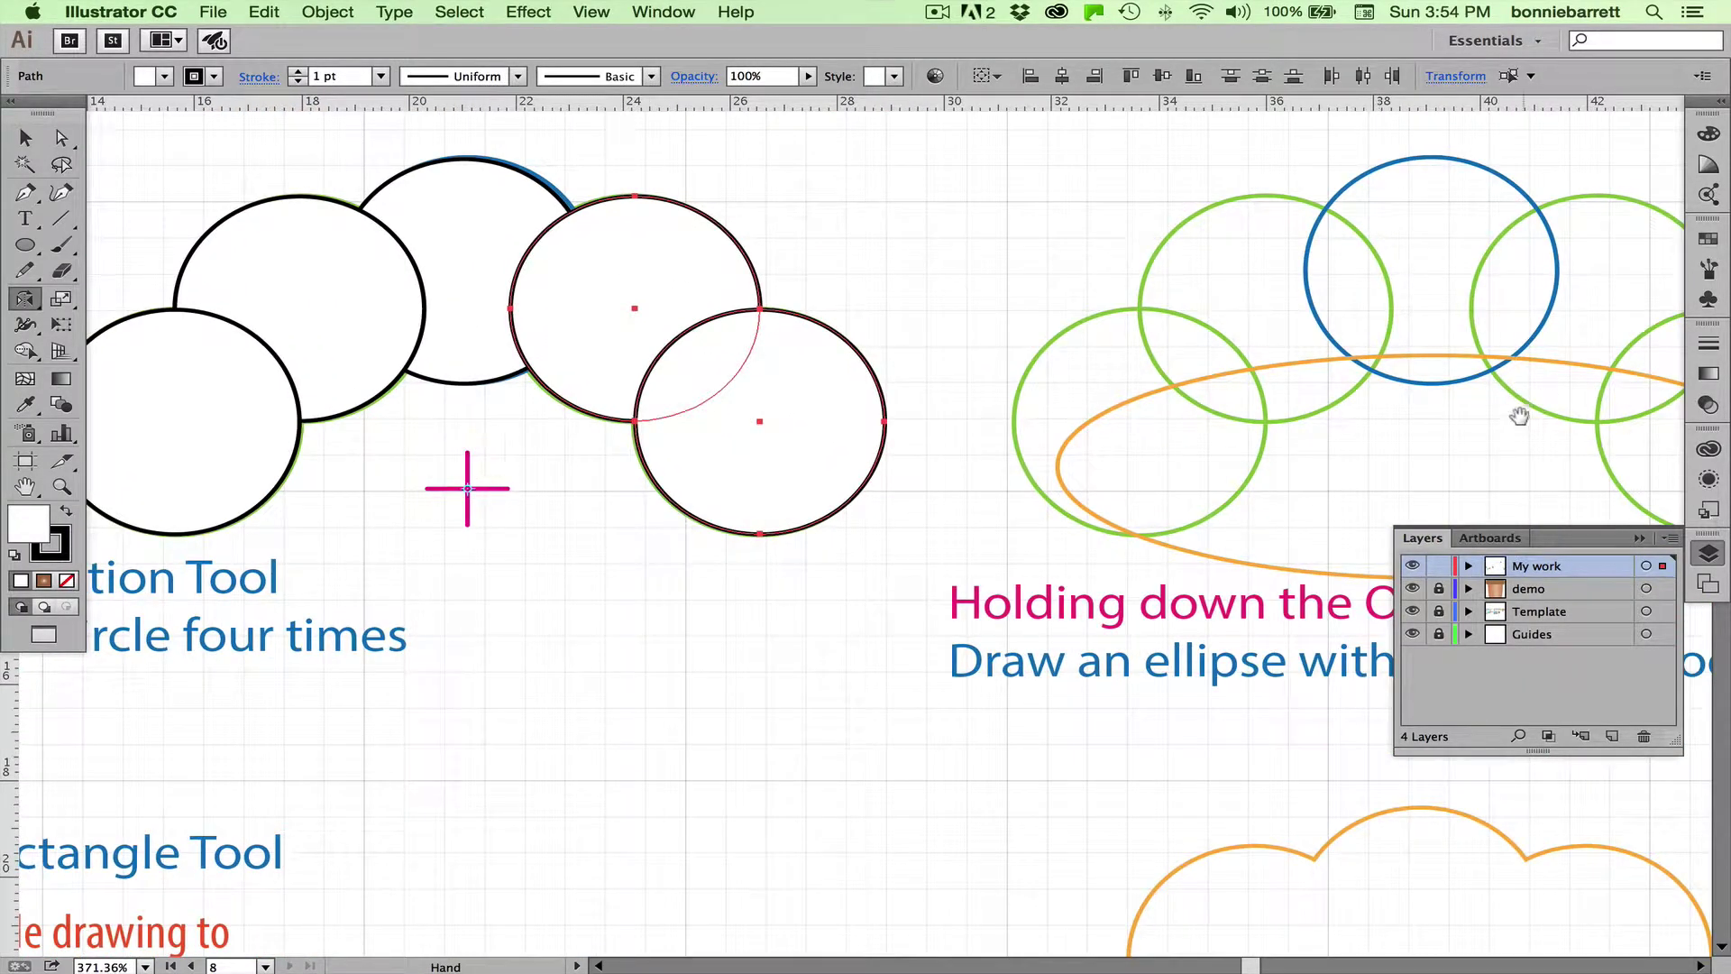
{"action": "mouse_move", "coordinate": [1496, 441]}
{"action": "left_mouse_down"}
{"action": "mouse_move", "coordinate": [1322, 408]}
{"action": "mouse_move", "coordinate": [1600, 394]}
{"action": "mouse_move", "coordinate": [1559, 425]}
{"action": "mouse_move", "coordinate": [1652, 418]}
{"action": "left_mouse_up"}
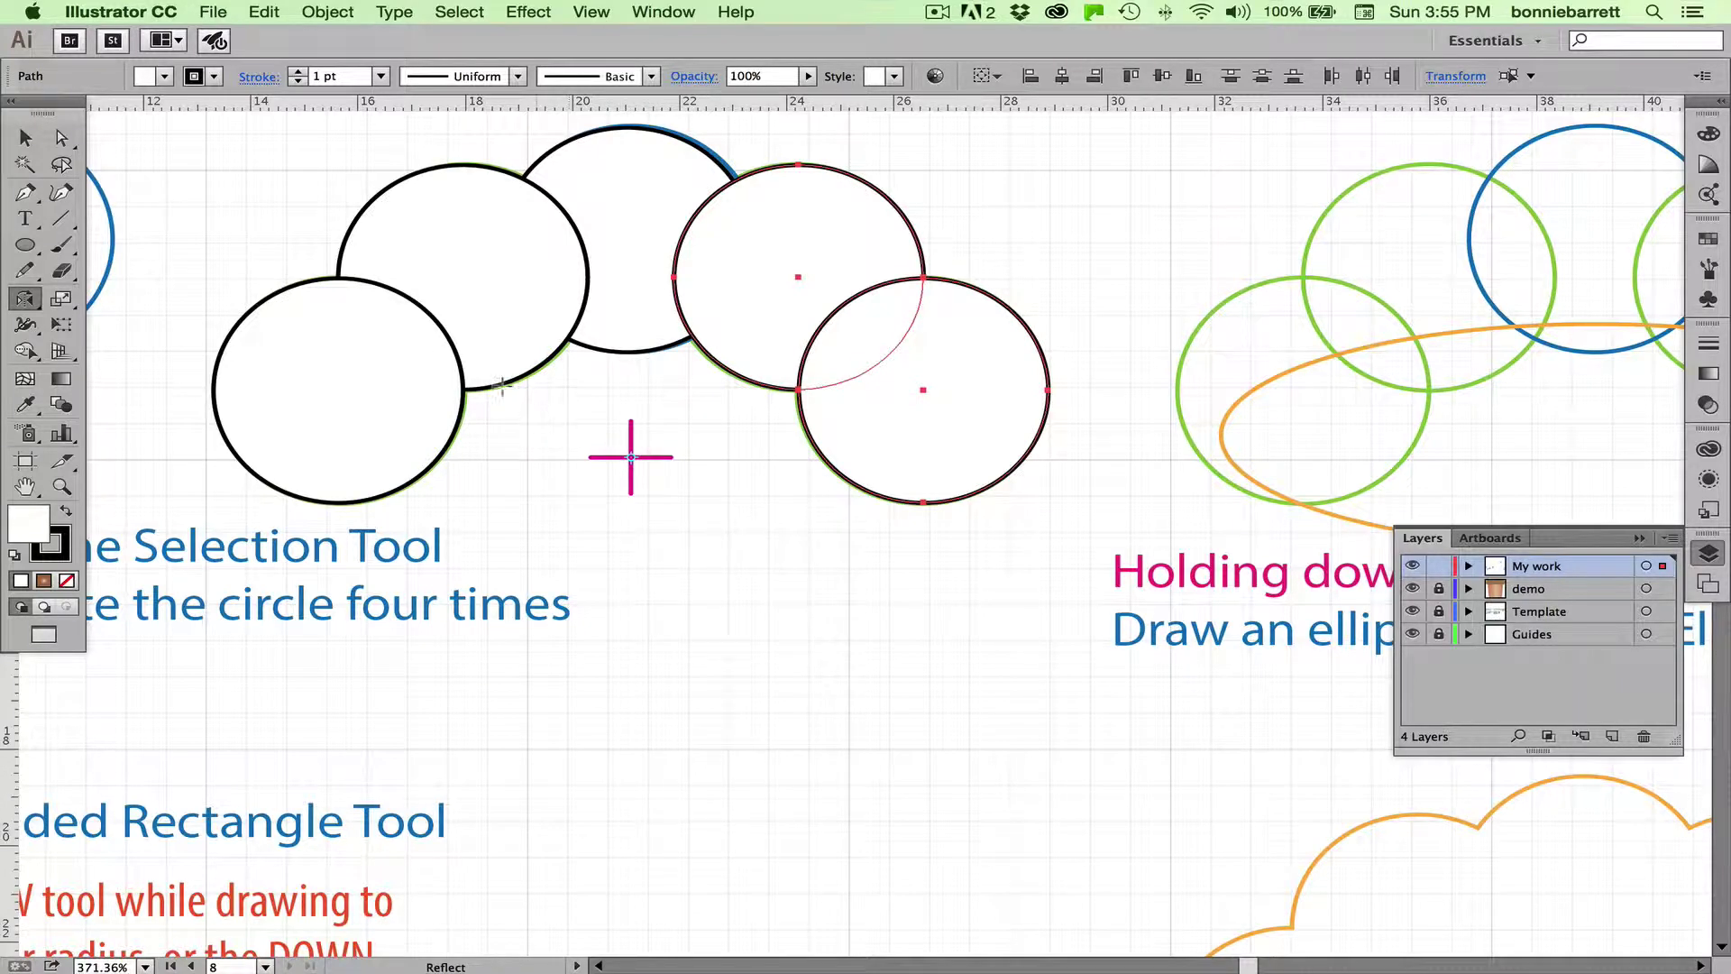
Draw a wide ellipse outward from the pink crosshair over the arch's bottom, then zoom out
{"action": "left_click", "coordinate": [25, 245]}
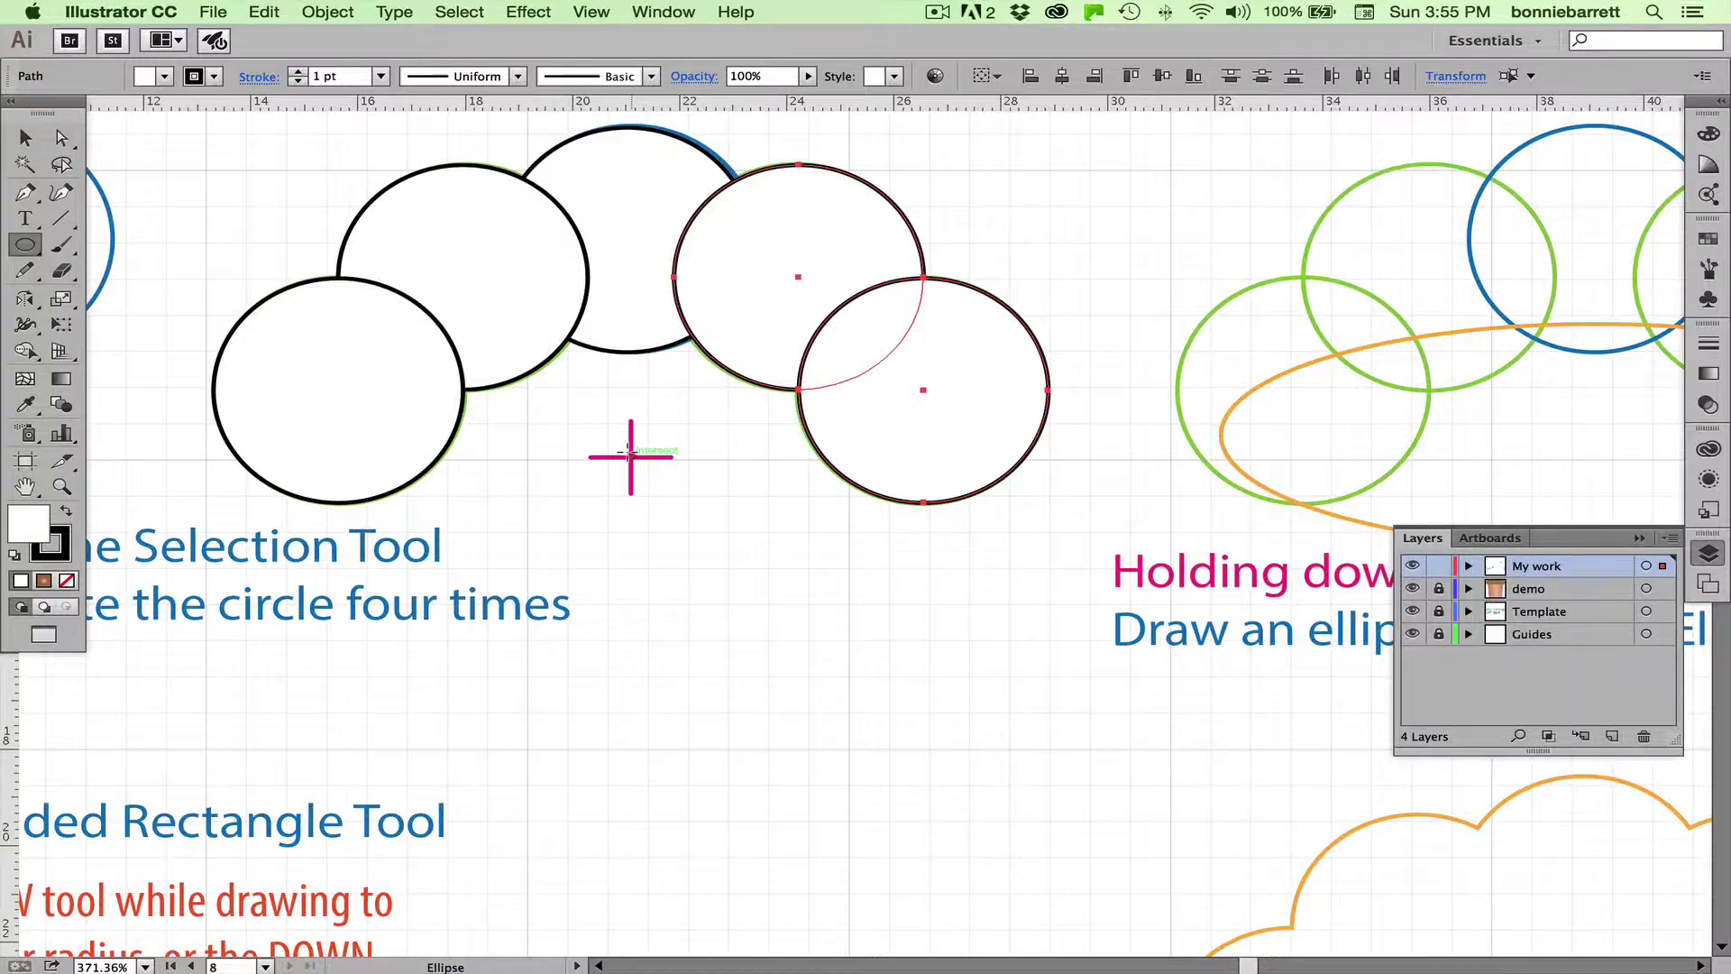
{"action": "left_click_drag", "start_coordinate": [630, 457], "coordinate": [940, 578]}
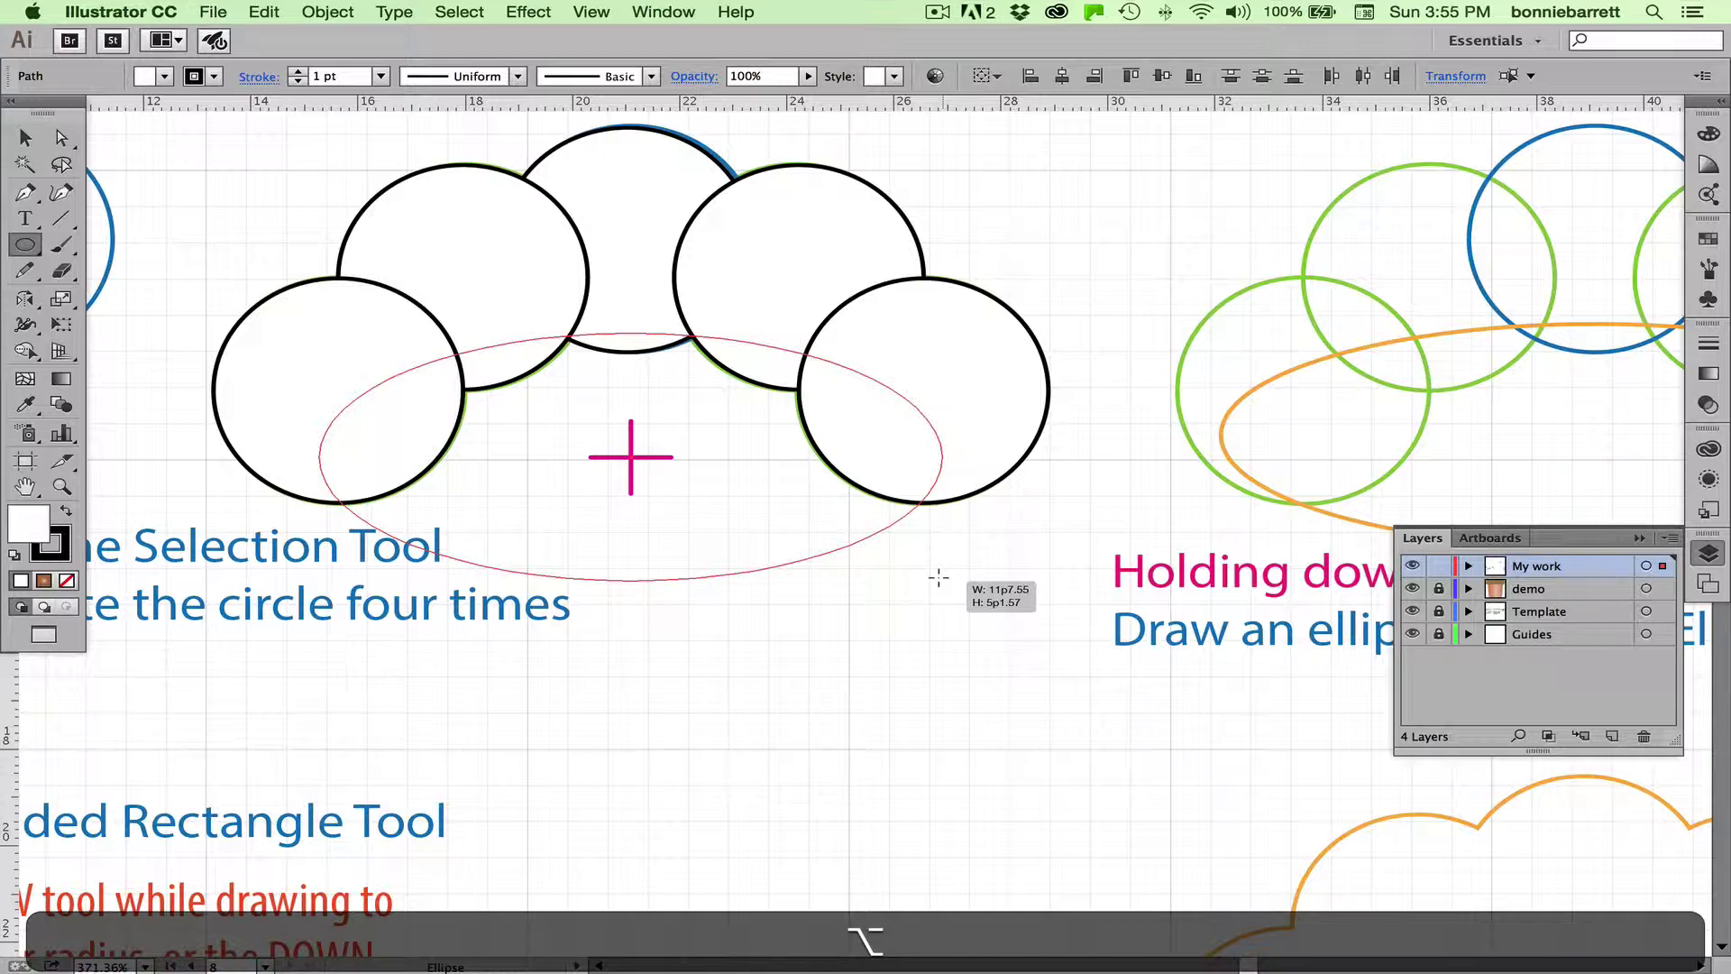
{"action": "left_click_drag", "start_coordinate": [938, 577], "coordinate": [939, 577]}
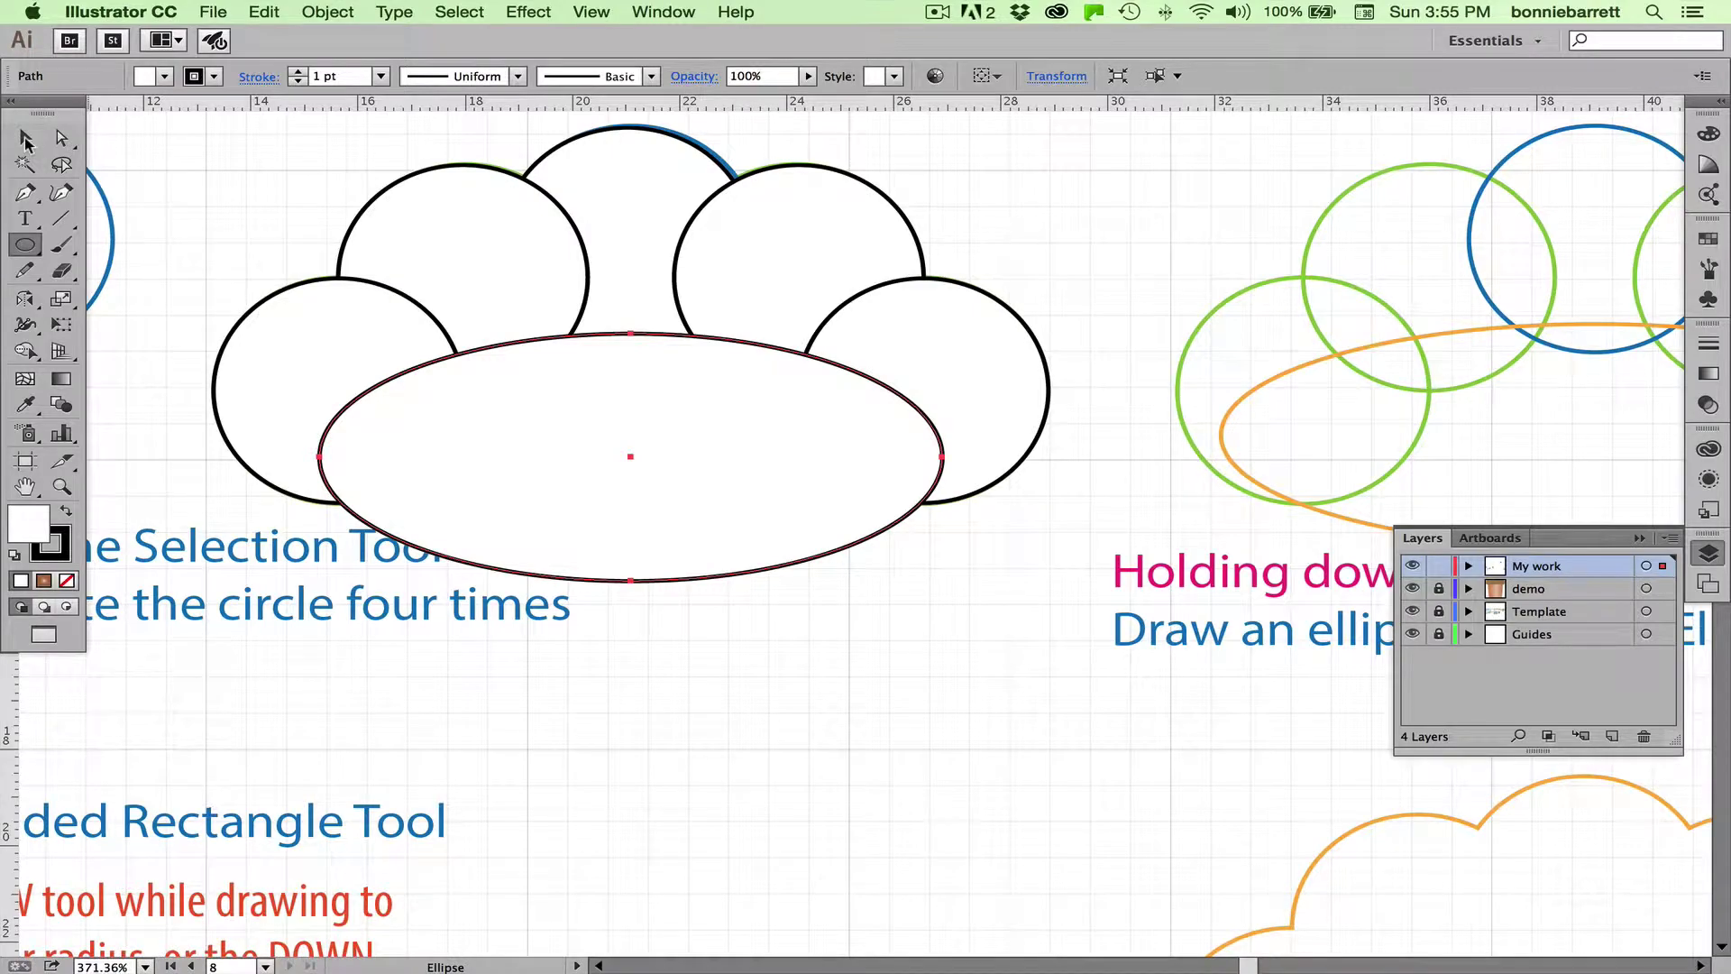
{"action": "key", "text": "super+minus"}
{"action": "key", "text": "super+minus"}
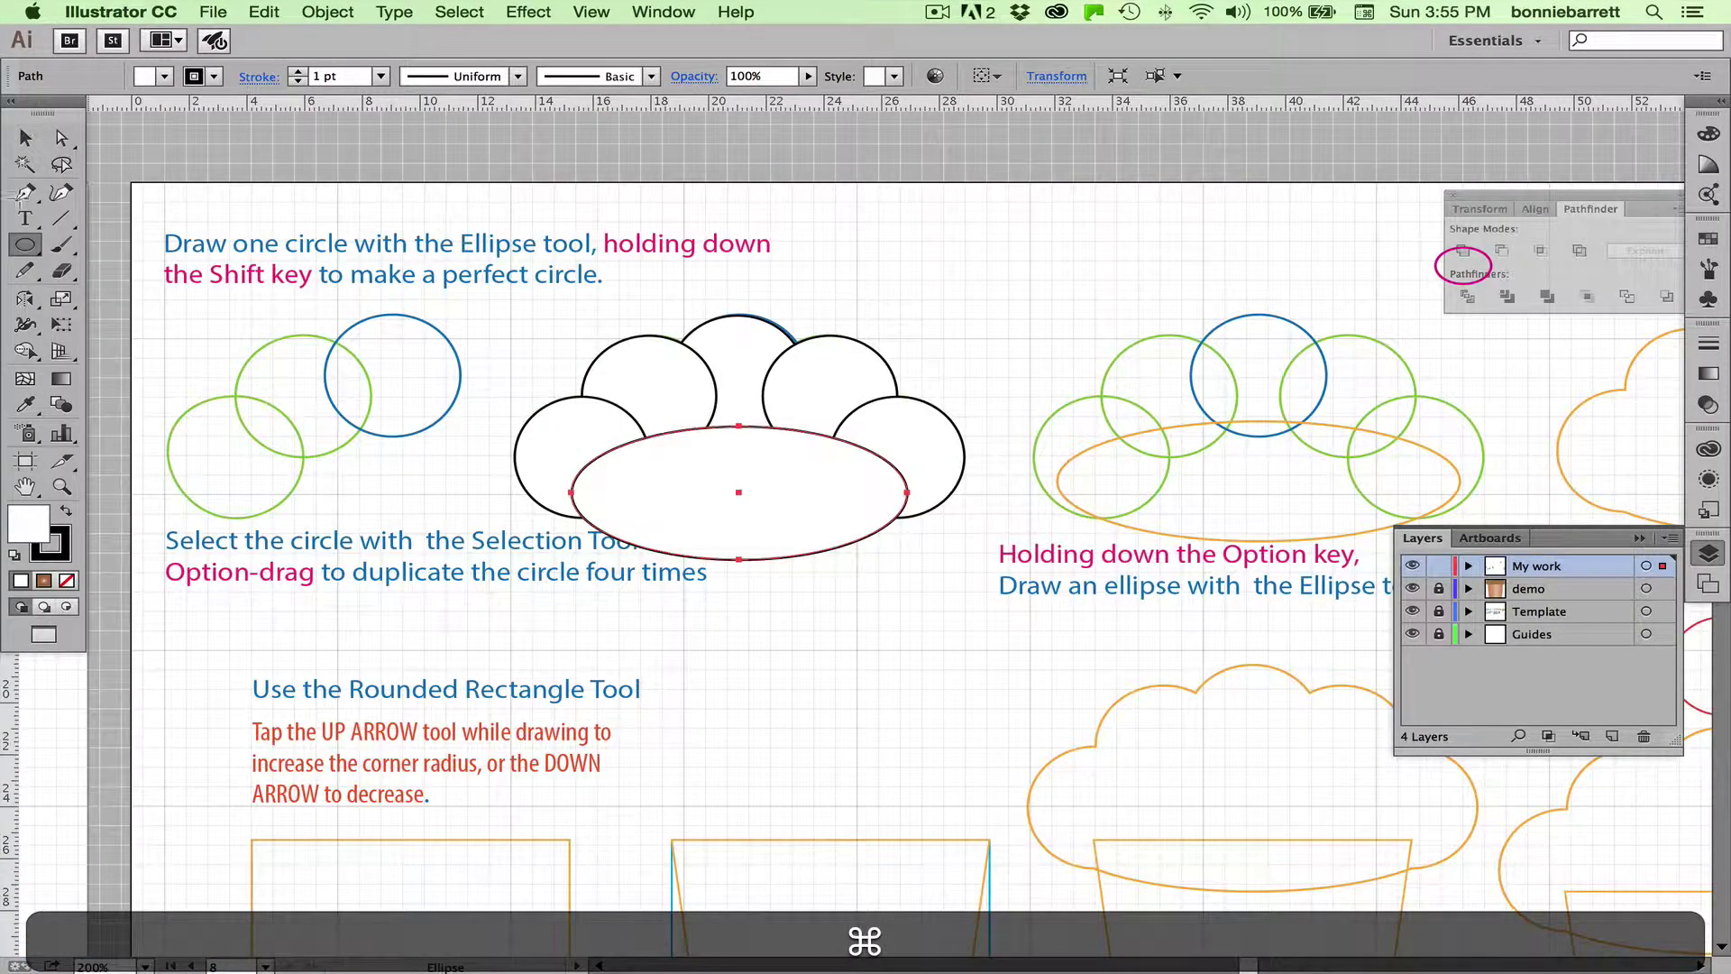
Select the five circles and the ellipse and merge them with Pathfinder Unite
{"action": "left_click_drag", "start_coordinate": [1237, 738], "coordinate": [1285, 688]}
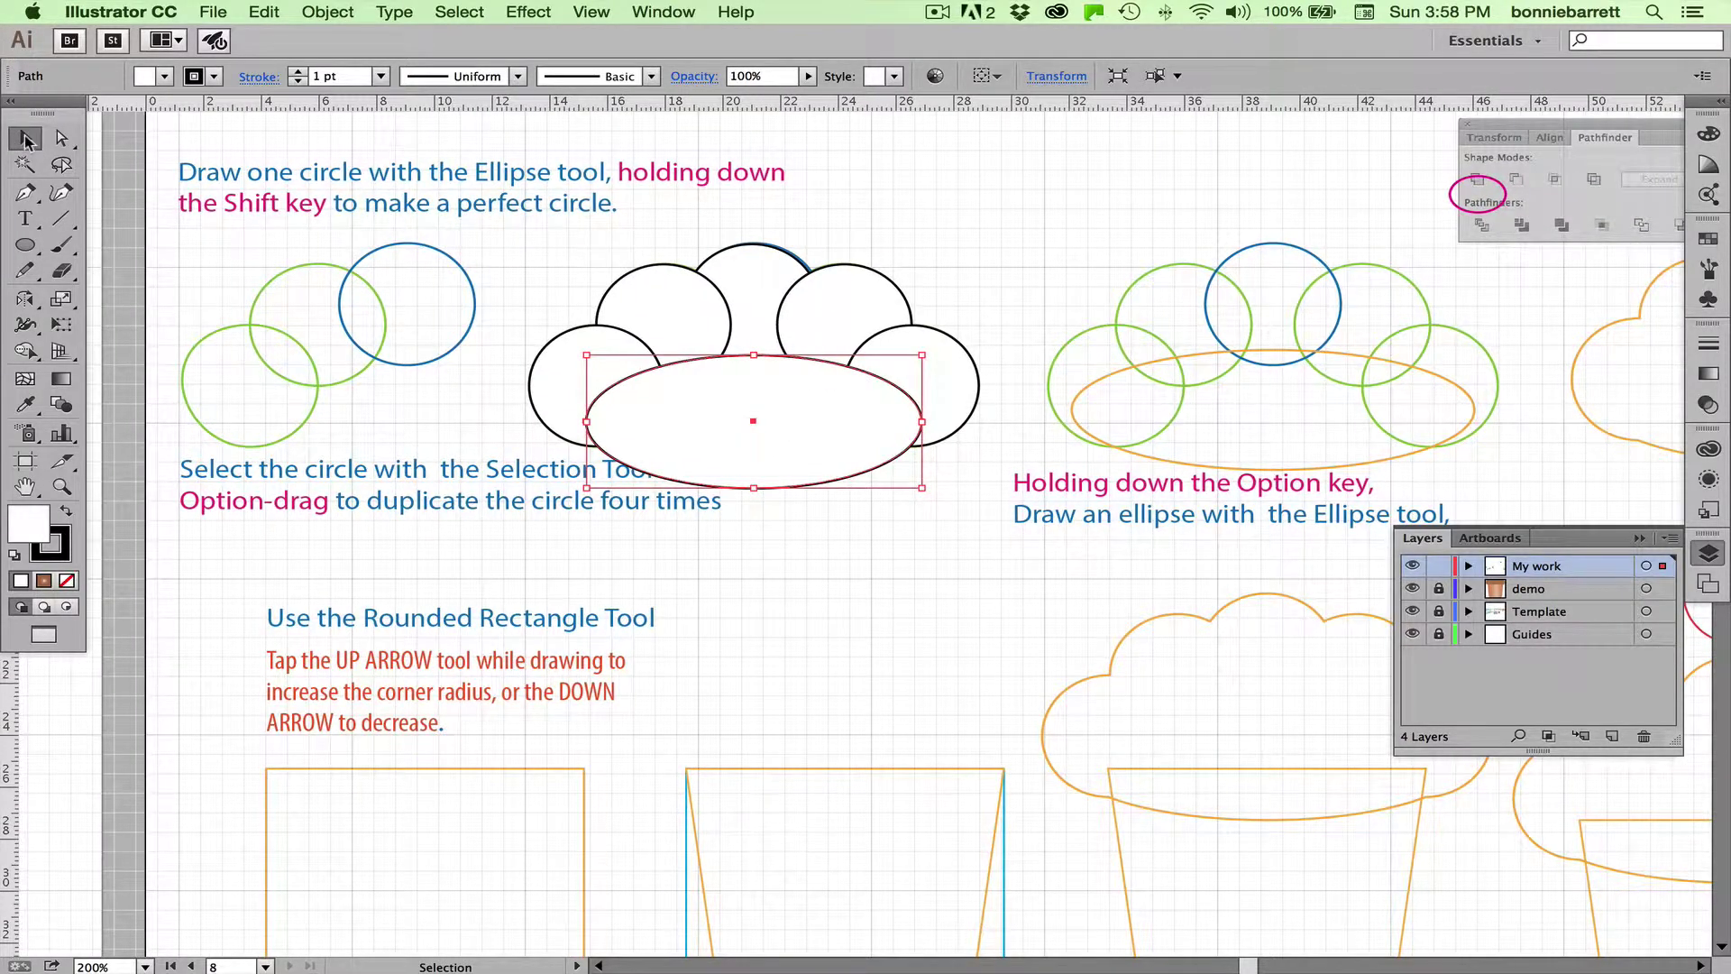
{"action": "left_click_drag", "start_coordinate": [573, 263], "coordinate": [937, 405]}
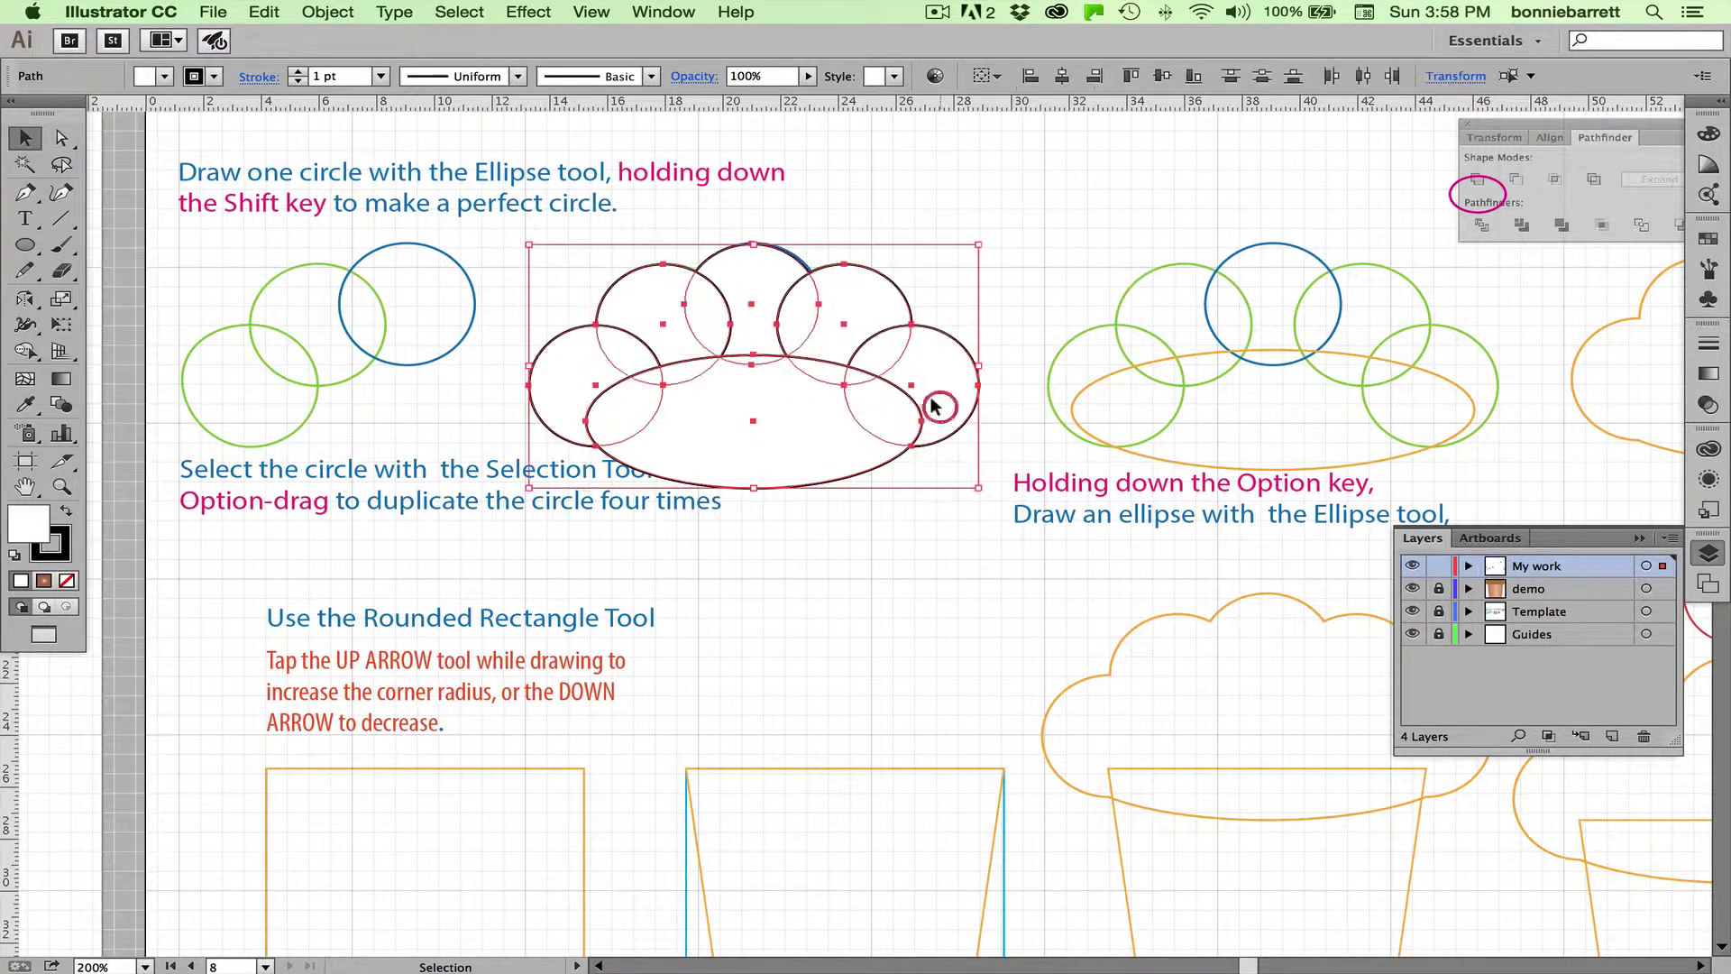
{"action": "left_click", "coordinate": [668, 11]}
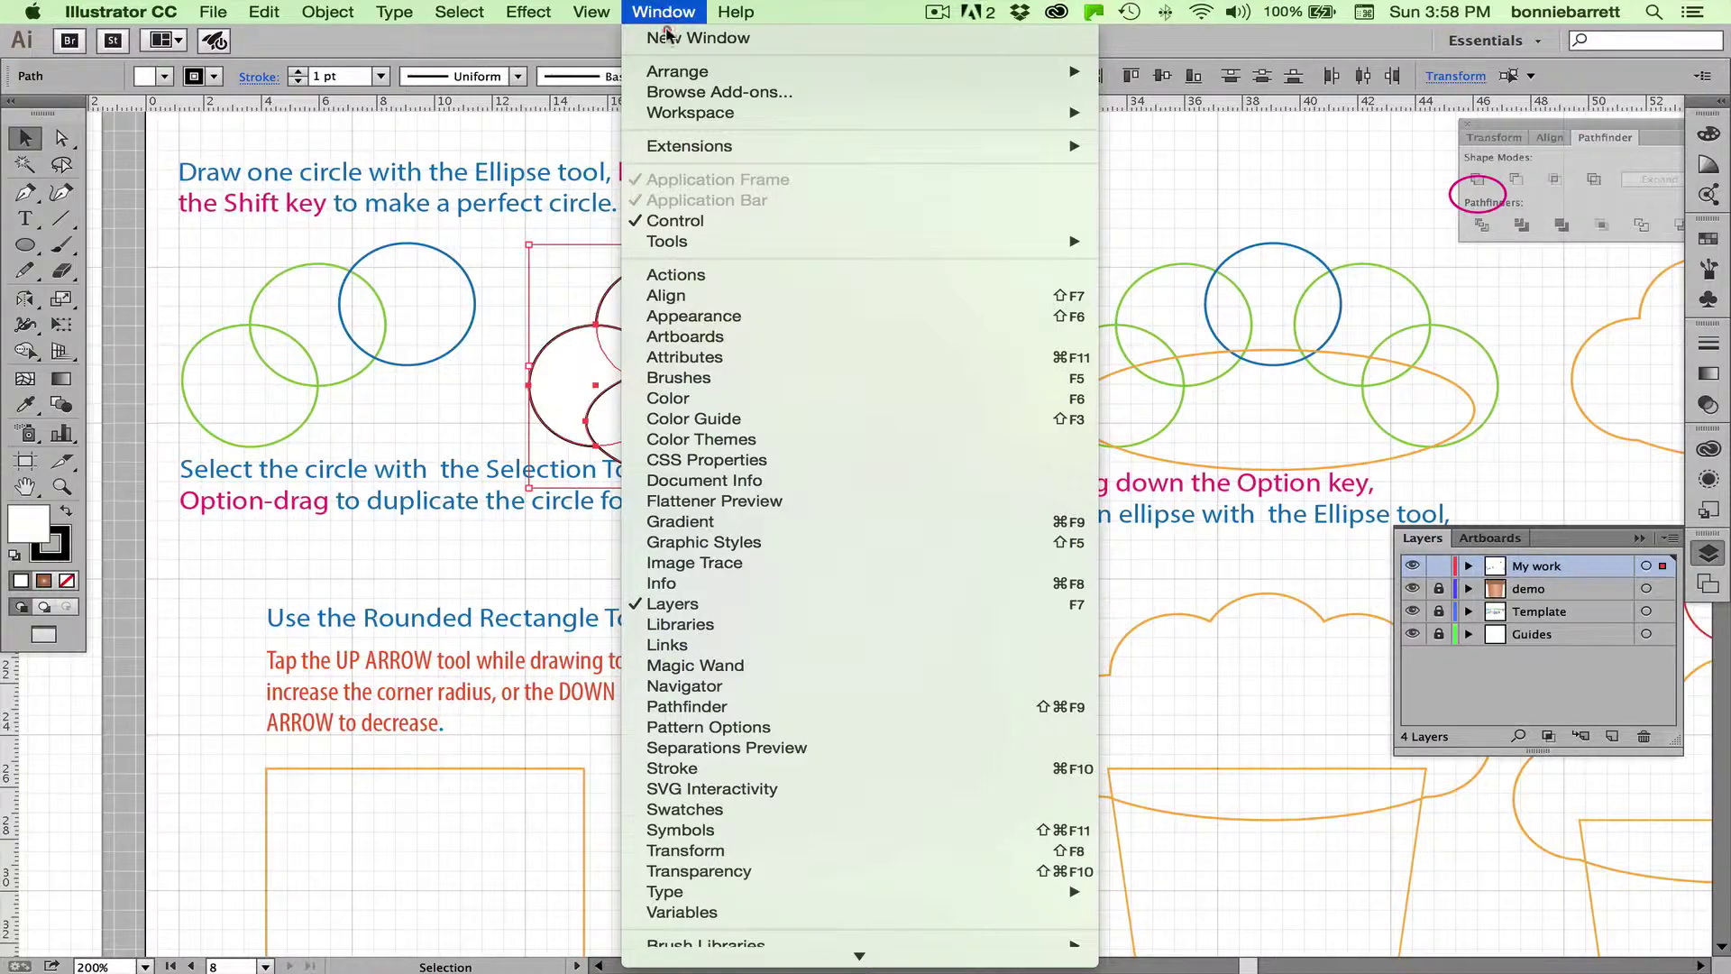
{"action": "left_click", "coordinate": [705, 706]}
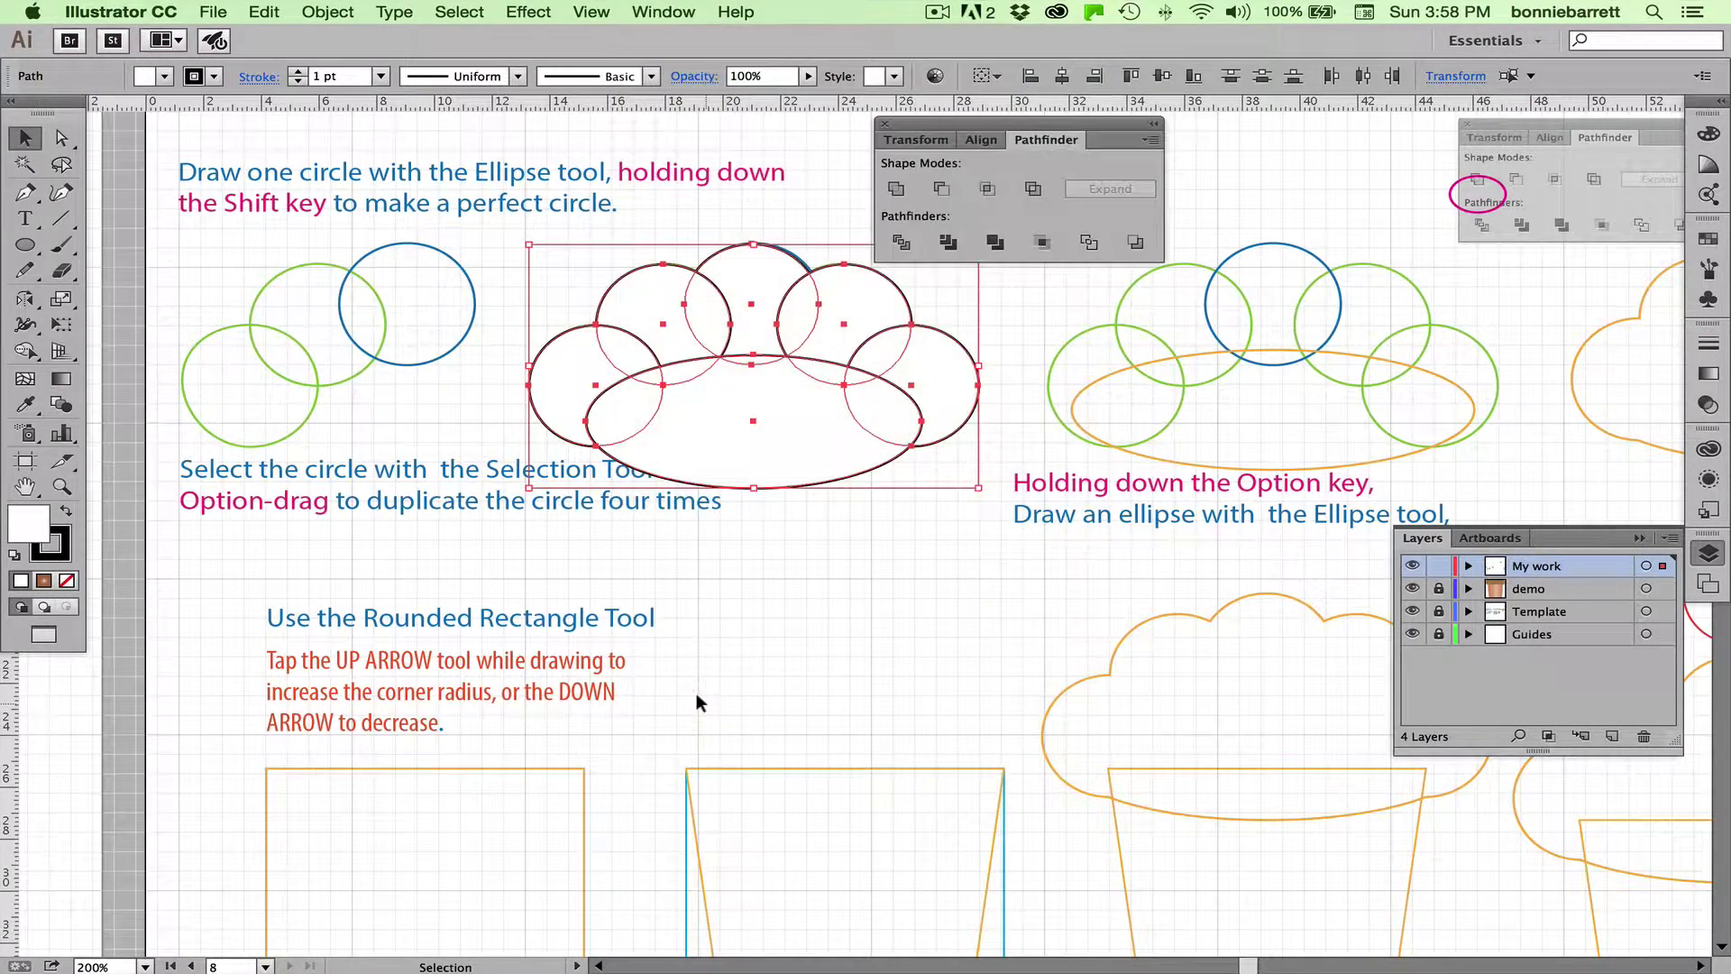
{"action": "left_click_drag", "start_coordinate": [939, 125], "coordinate": [1046, 101]}
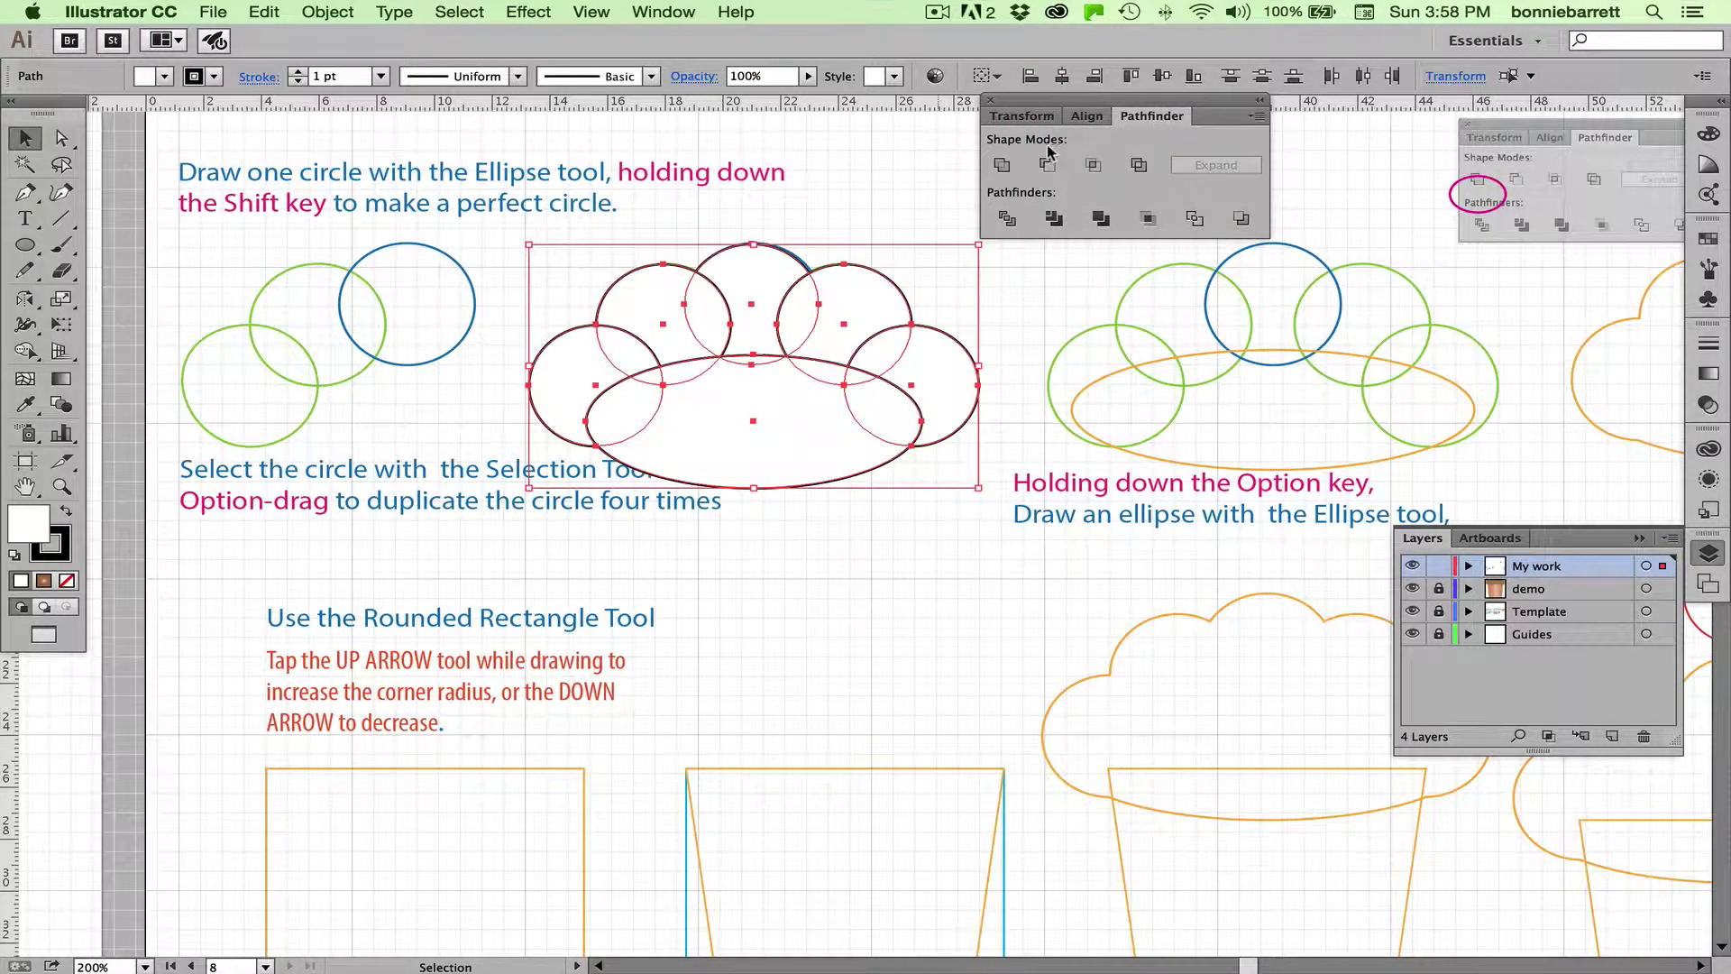
{"action": "left_click", "coordinate": [1003, 168]}
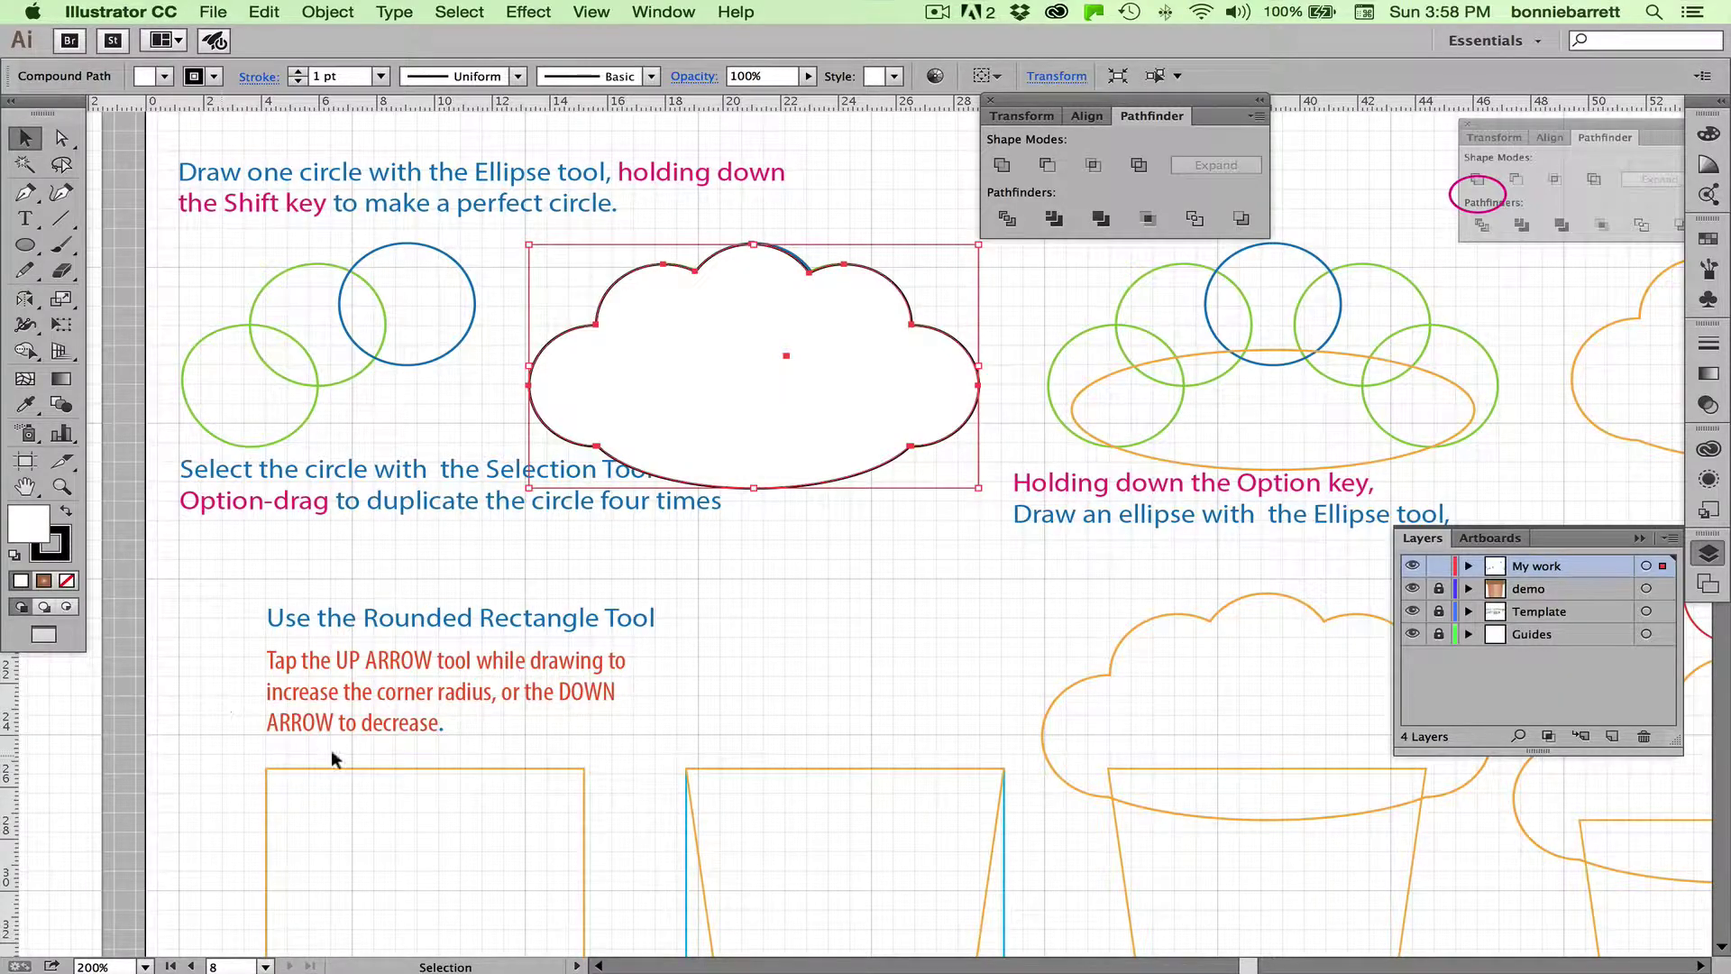
Draw a rectangle over the first cup guide with the Rectangle Tool
{"action": "left_click_drag", "start_coordinate": [370, 804], "coordinate": [375, 576]}
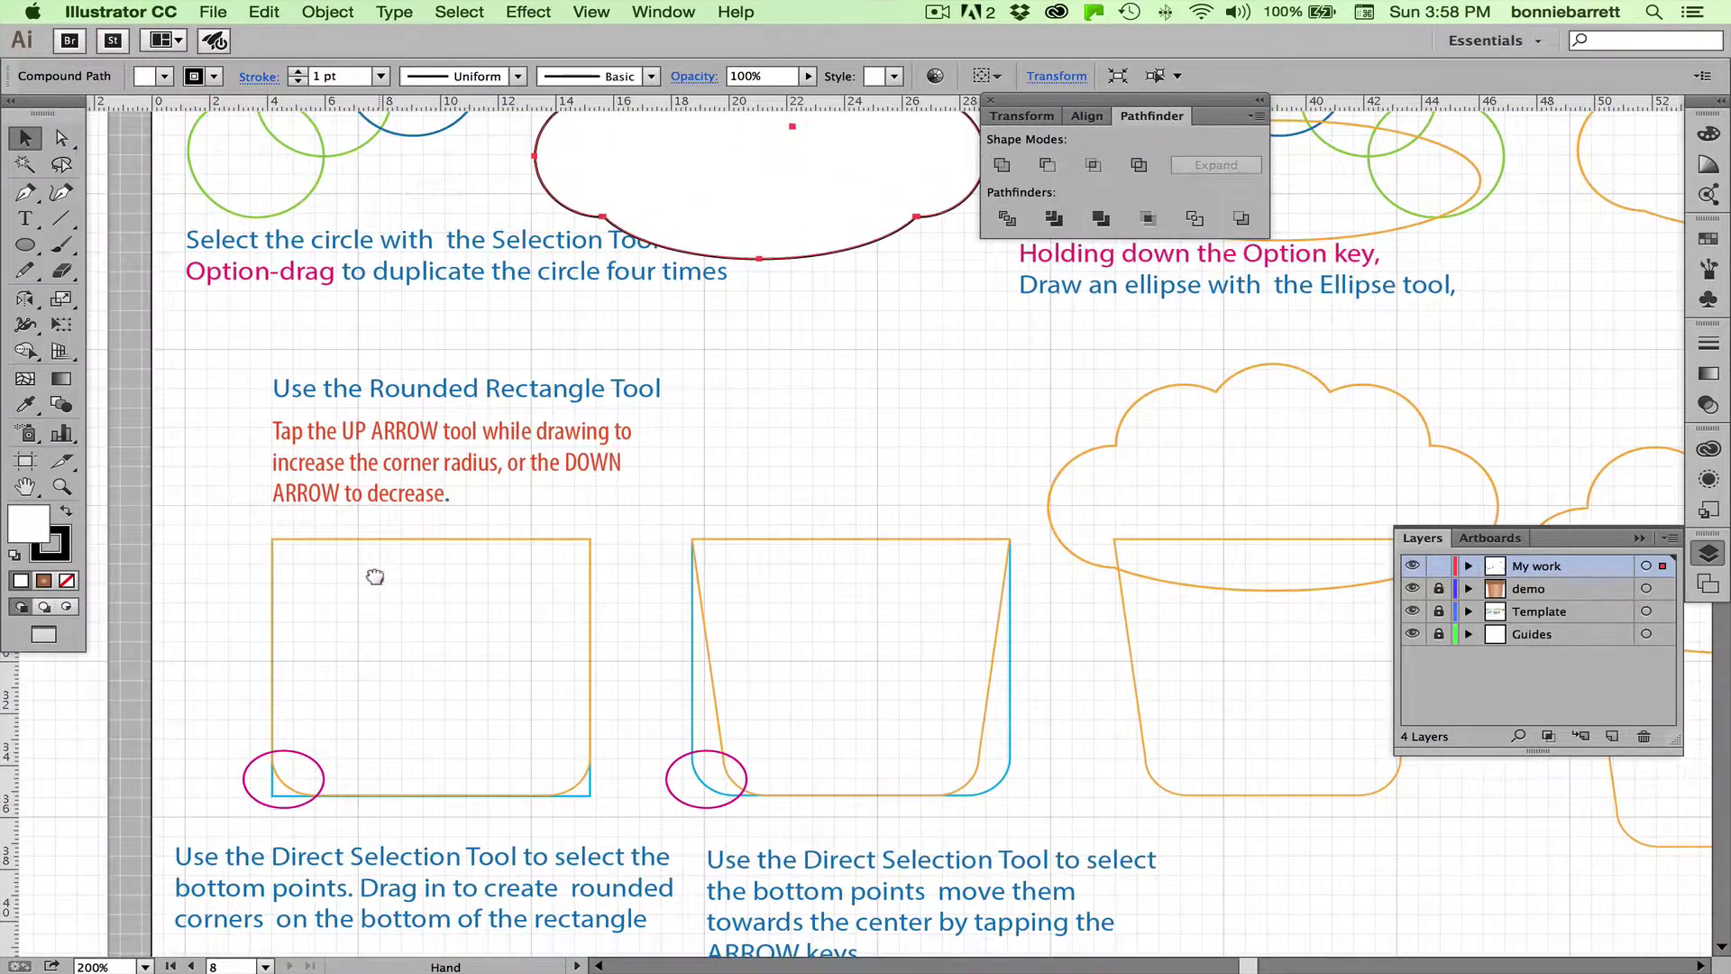
{"action": "left_click", "coordinate": [27, 249]}
{"action": "left_click", "coordinate": [136, 245]}
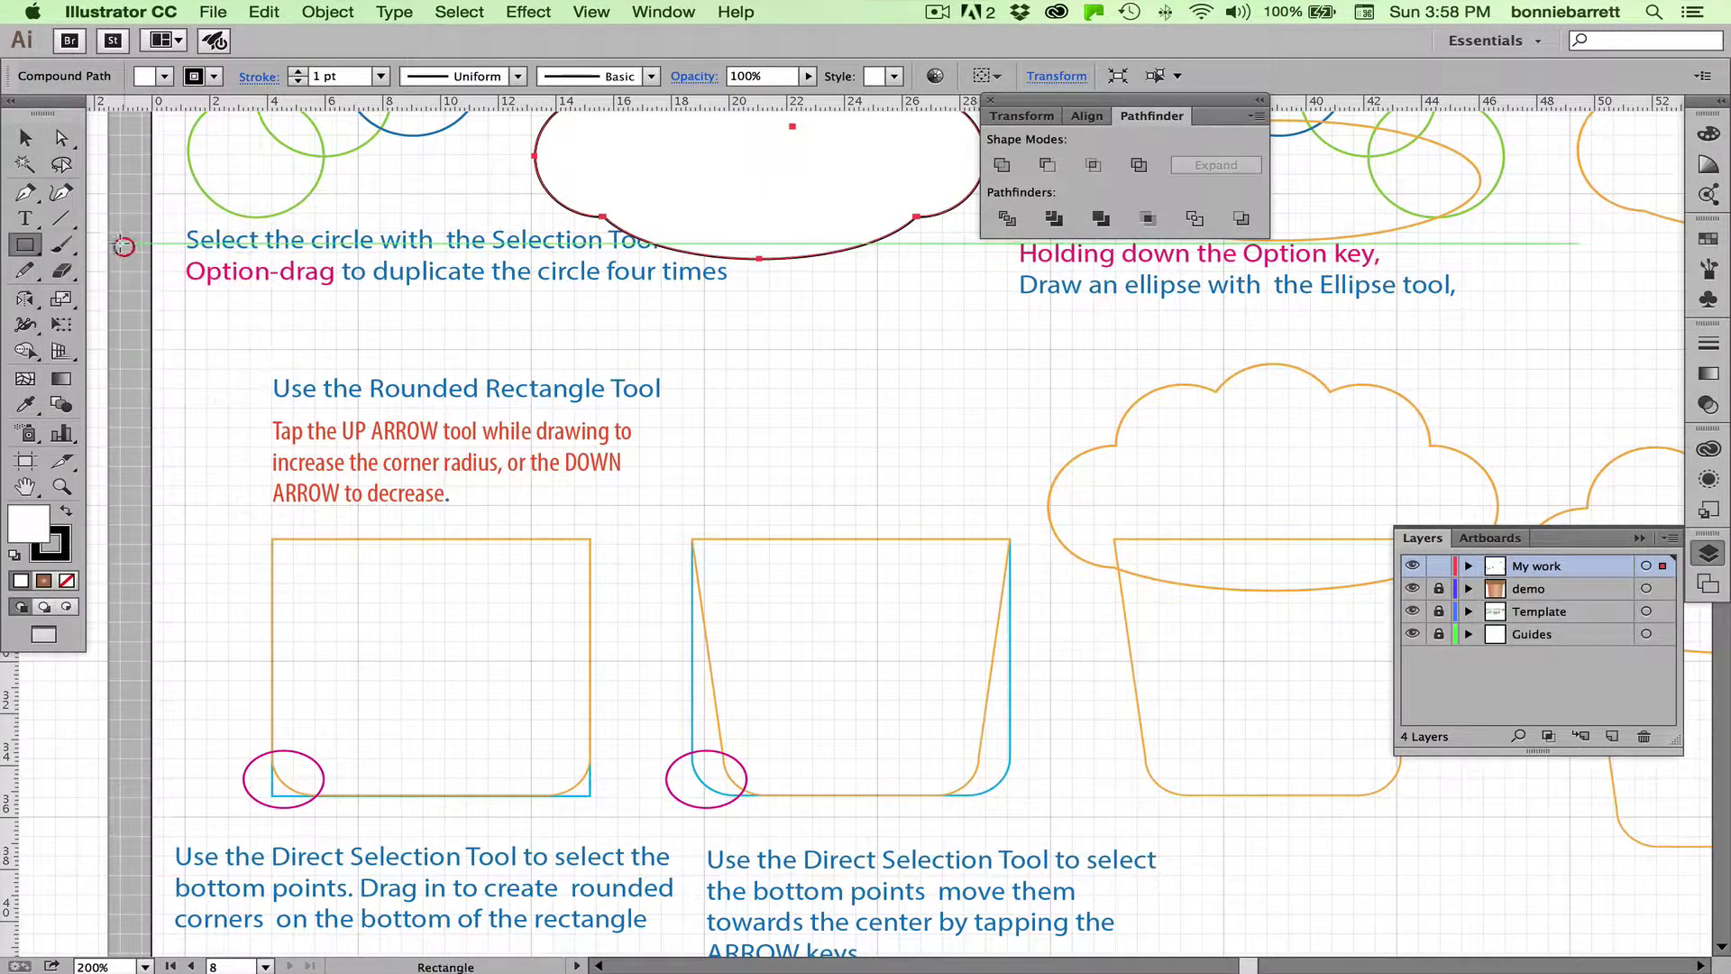
{"action": "mouse_move", "coordinate": [271, 539]}
{"action": "left_mouse_down"}
{"action": "mouse_move", "coordinate": [509, 631]}
{"action": "mouse_move", "coordinate": [550, 787]}
{"action": "mouse_move", "coordinate": [588, 794]}
{"action": "left_mouse_up"}
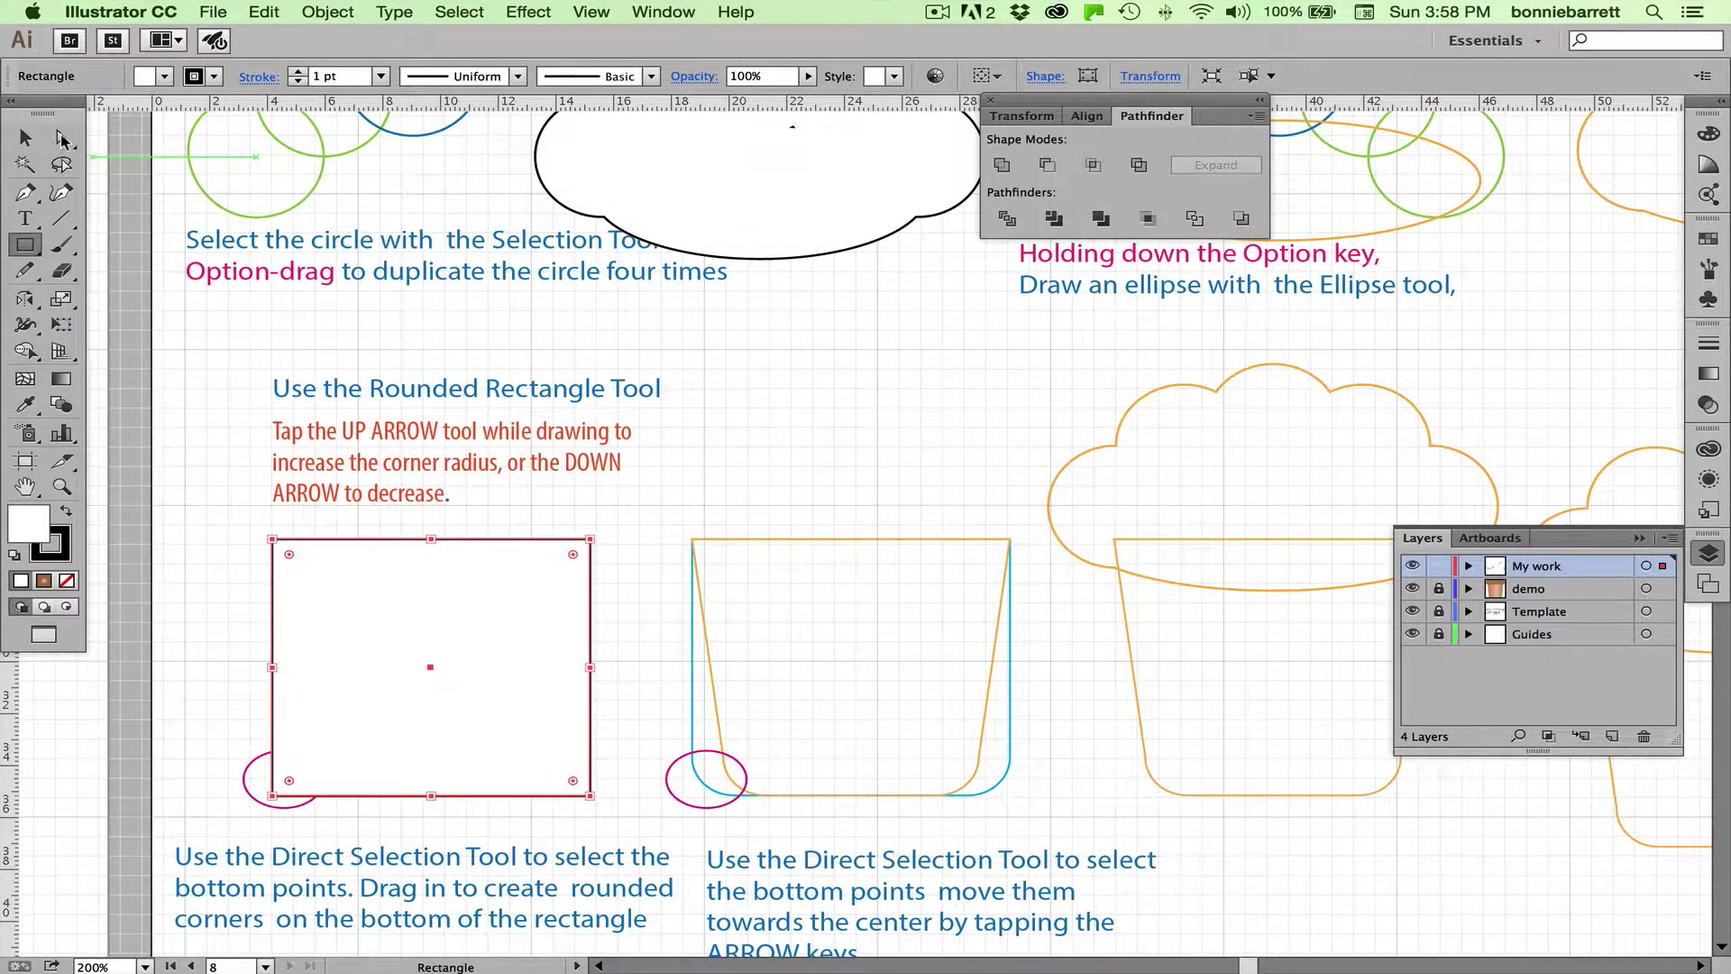
Round the rectangle's two bottom corners by dragging their live-corner widgets inward
{"action": "left_click", "coordinate": [62, 138]}
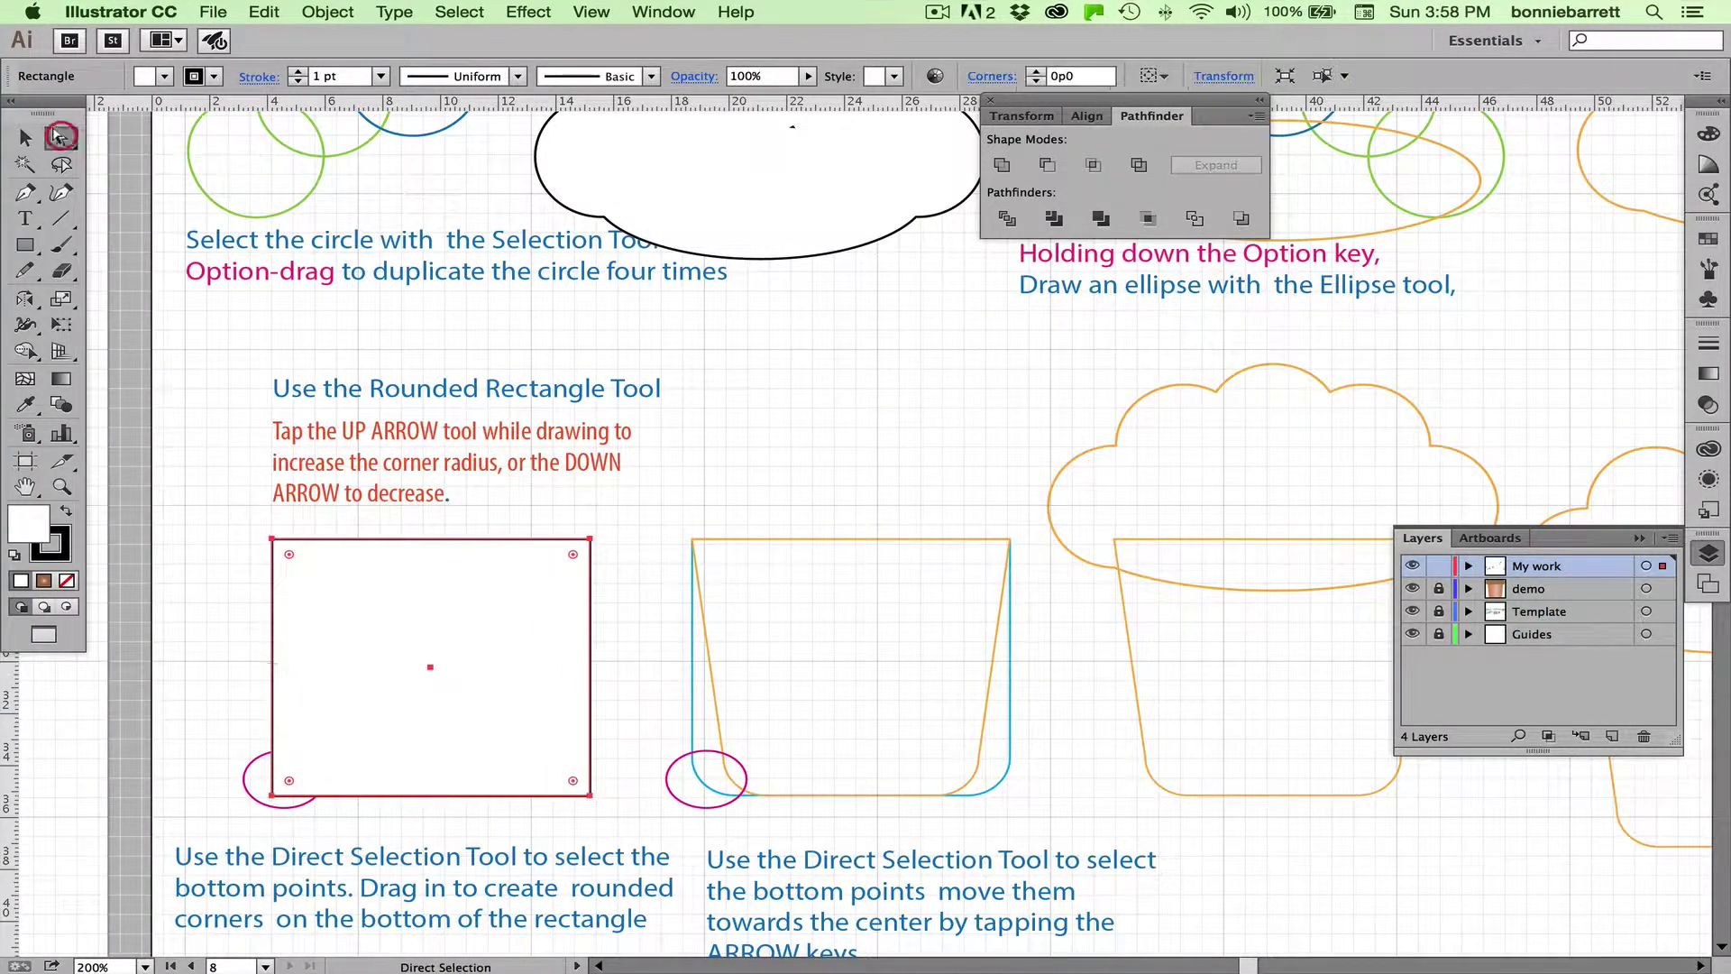
{"action": "left_click", "coordinate": [198, 640]}
{"action": "left_click_drag", "start_coordinate": [204, 722], "coordinate": [609, 818]}
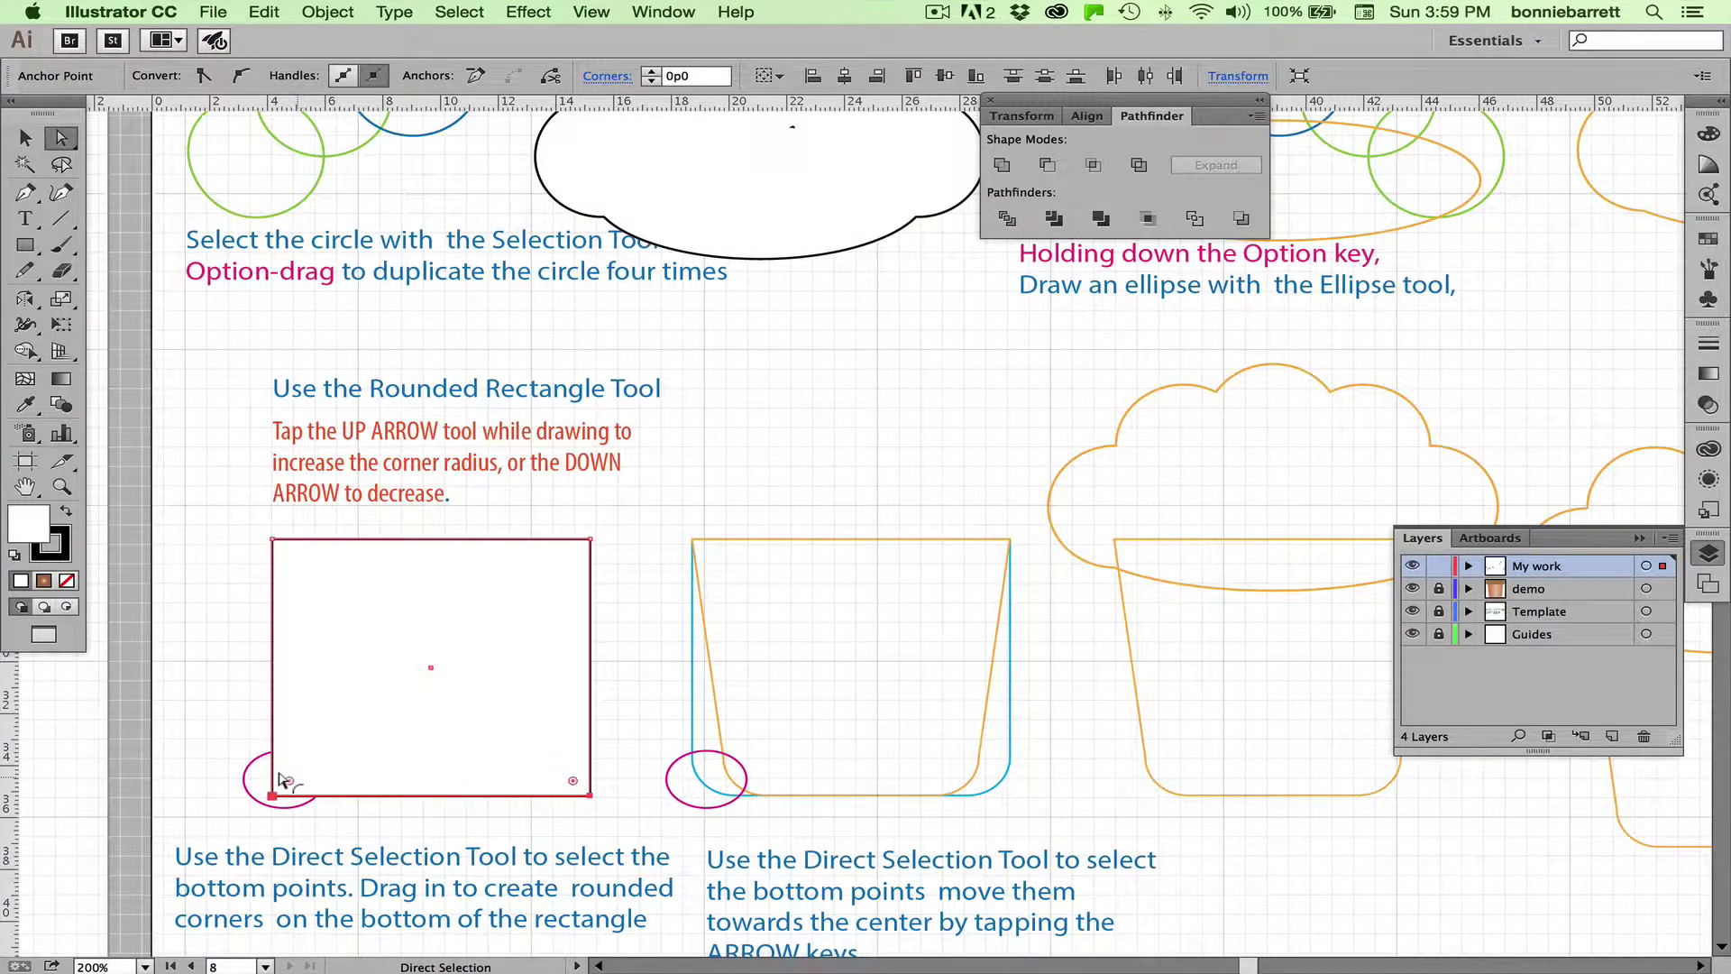
{"action": "left_click_drag", "start_coordinate": [280, 774], "coordinate": [317, 745]}
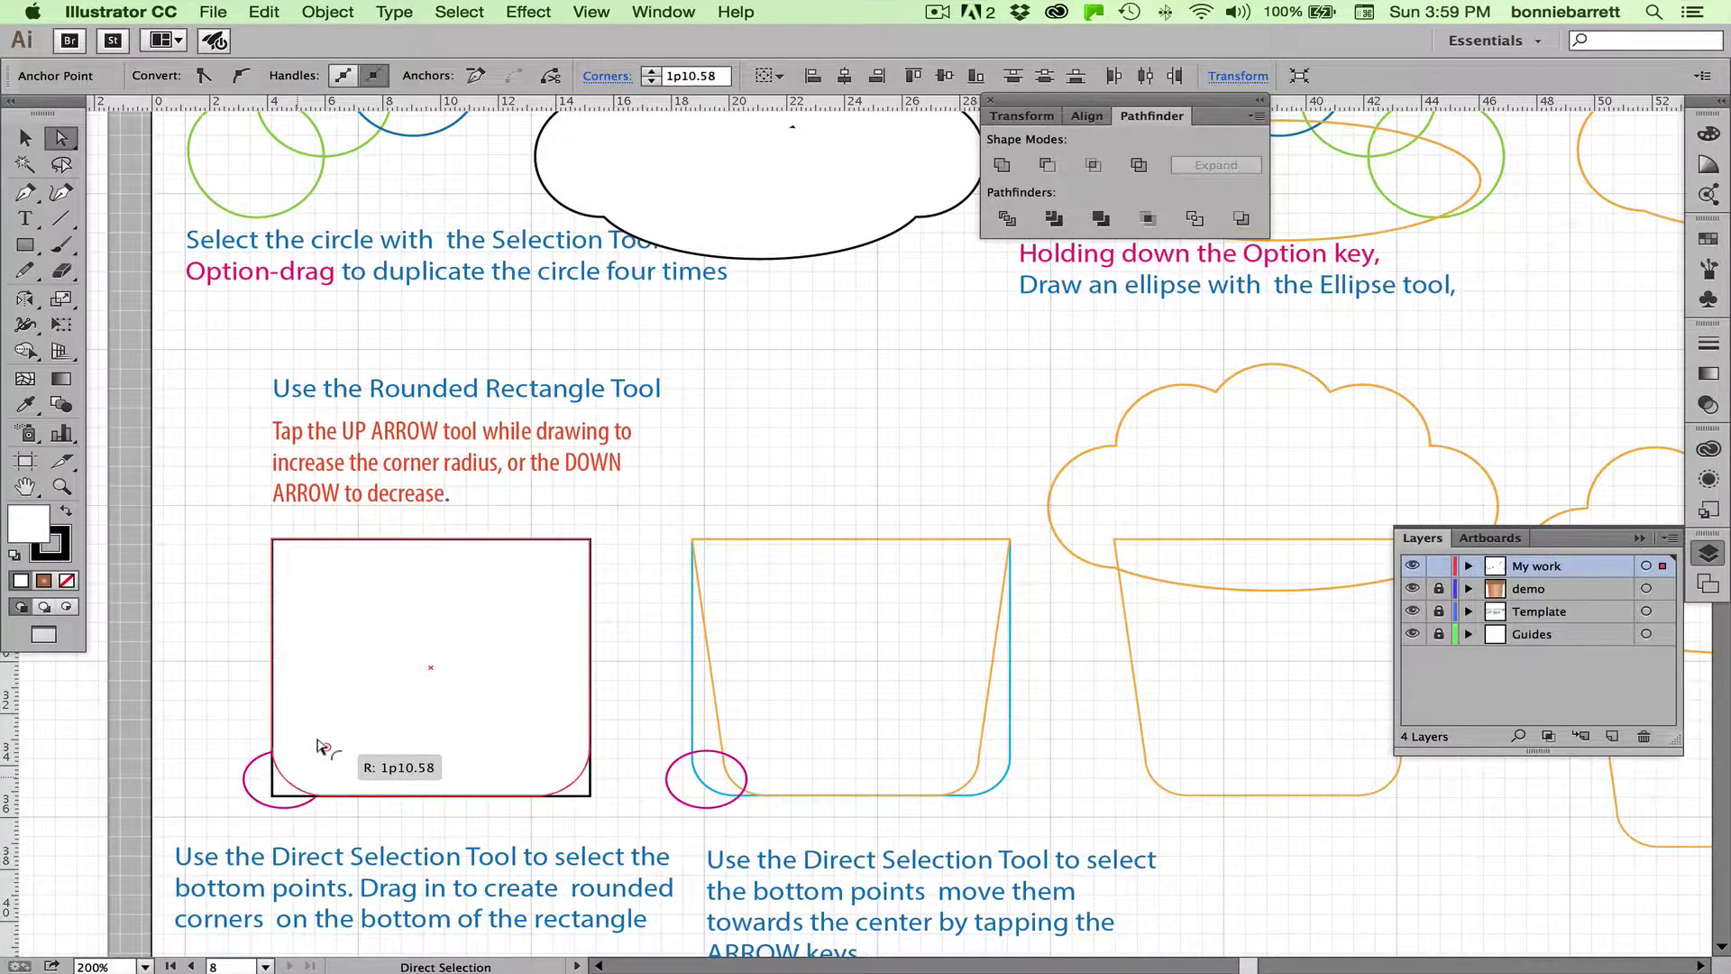
{"action": "left_click_drag", "start_coordinate": [317, 741], "coordinate": [318, 741]}
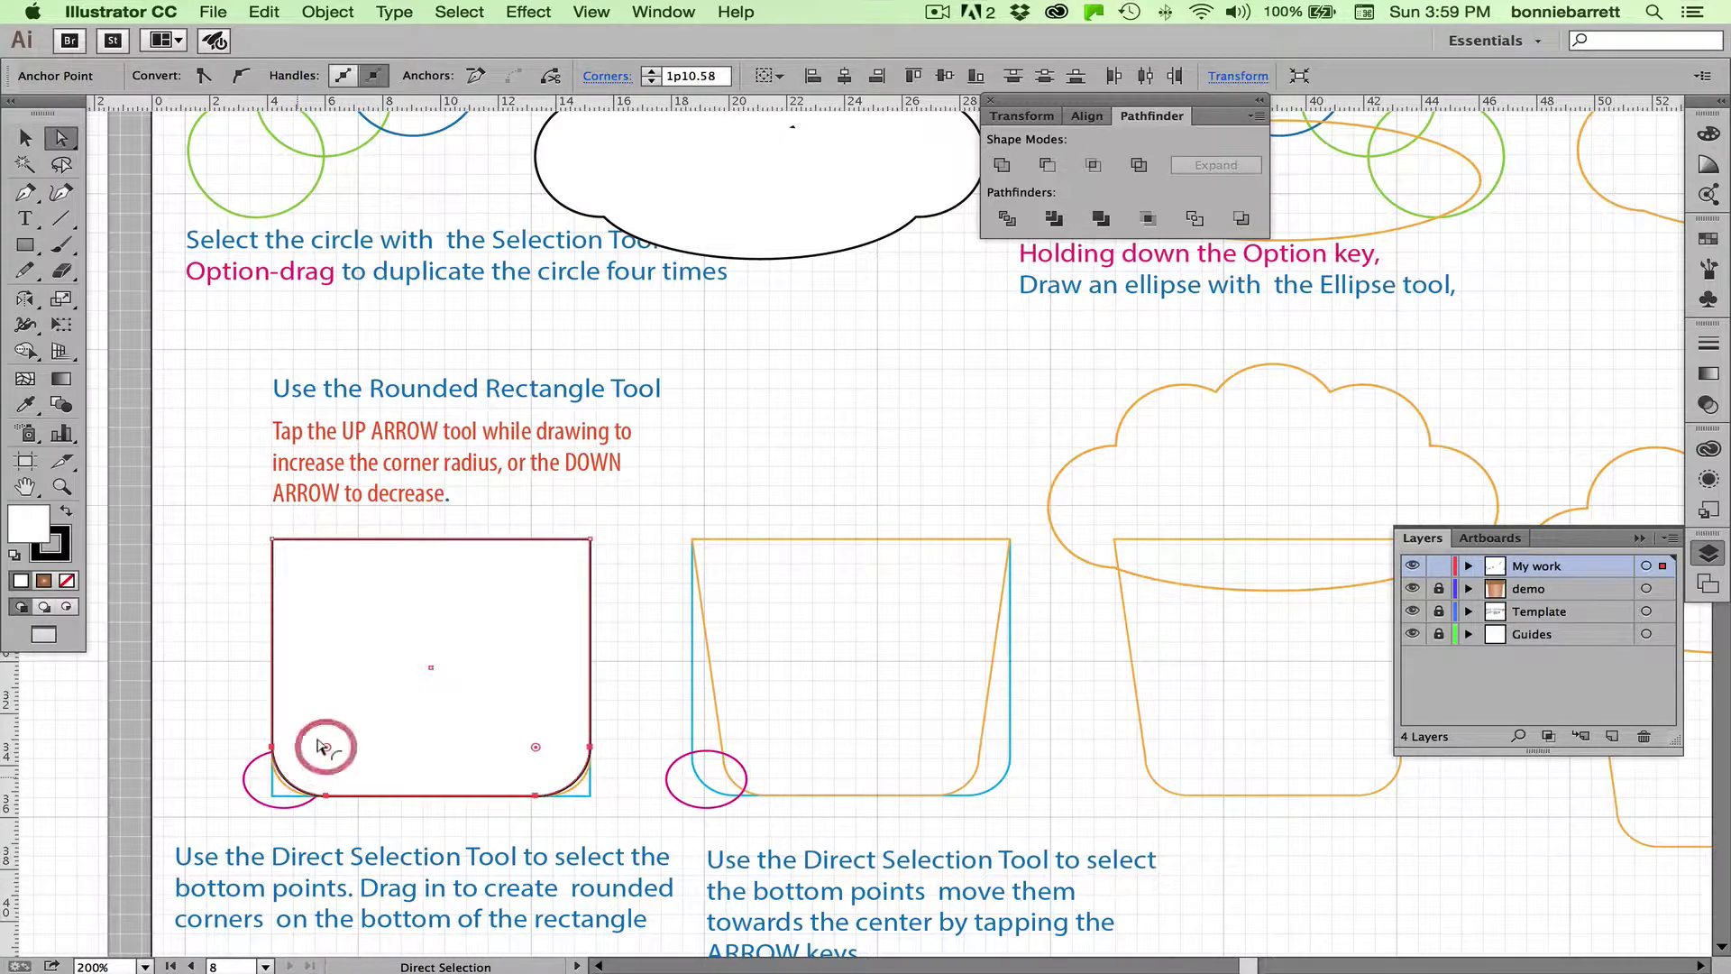
Slant the cup's left side by nudging its bottom-left anchors right three times
{"action": "left_click", "coordinate": [206, 650]}
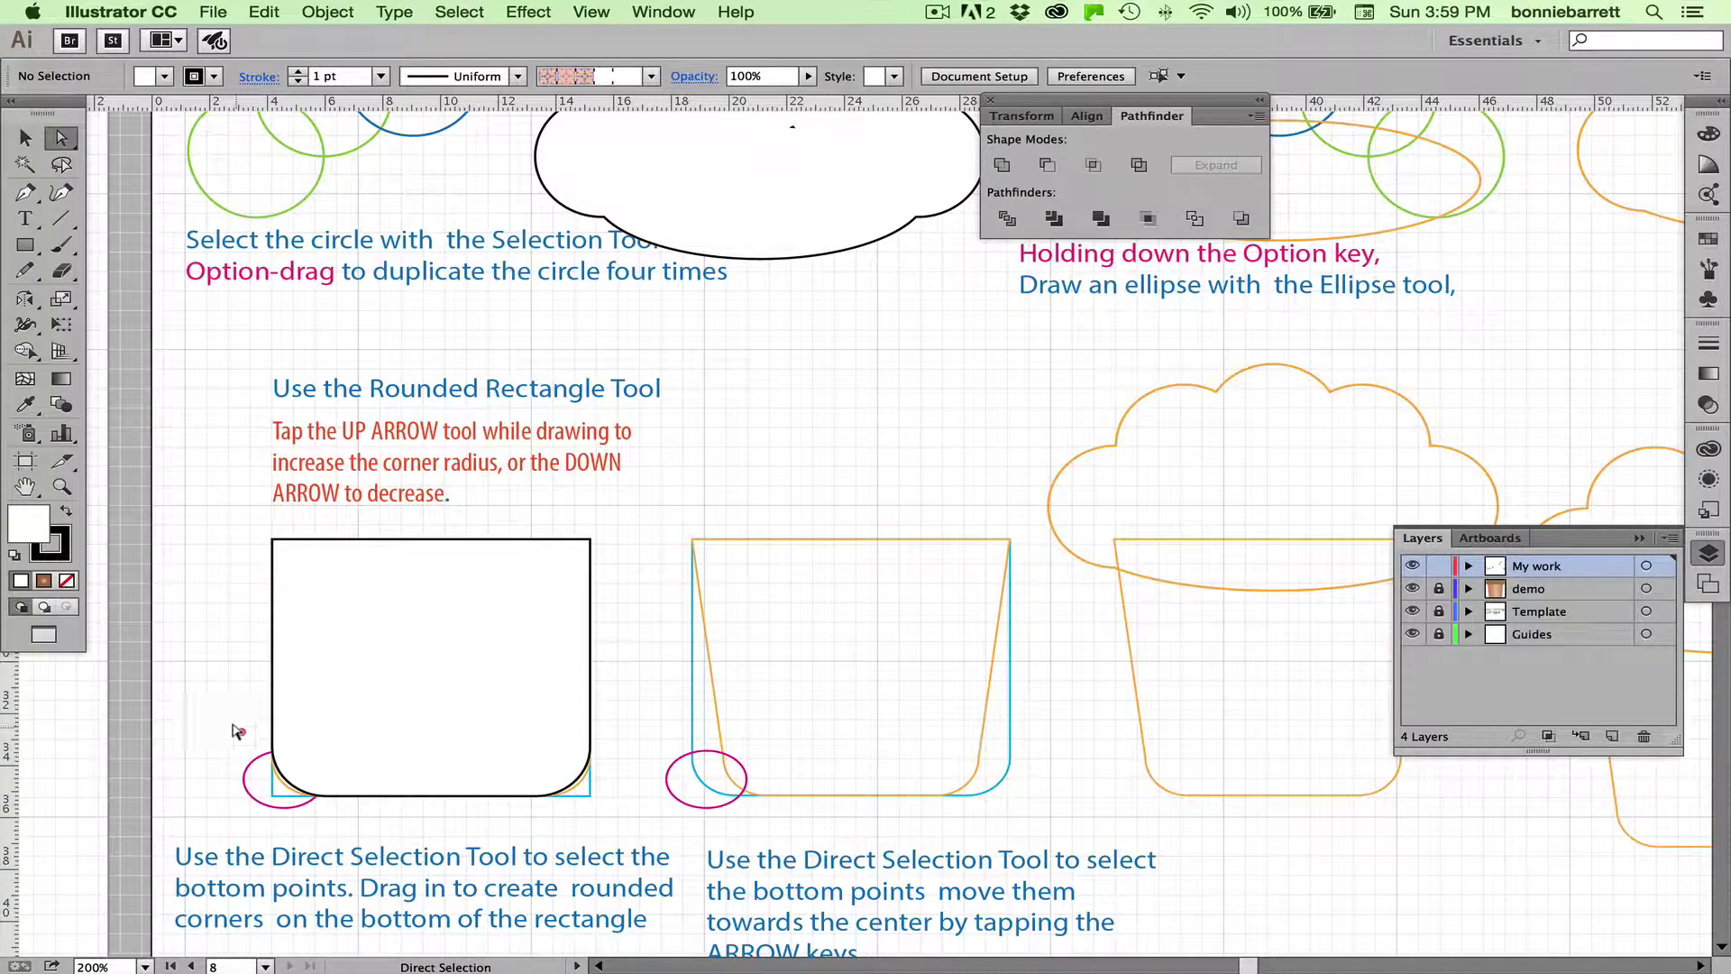
{"action": "left_click_drag", "start_coordinate": [236, 724], "coordinate": [355, 812]}
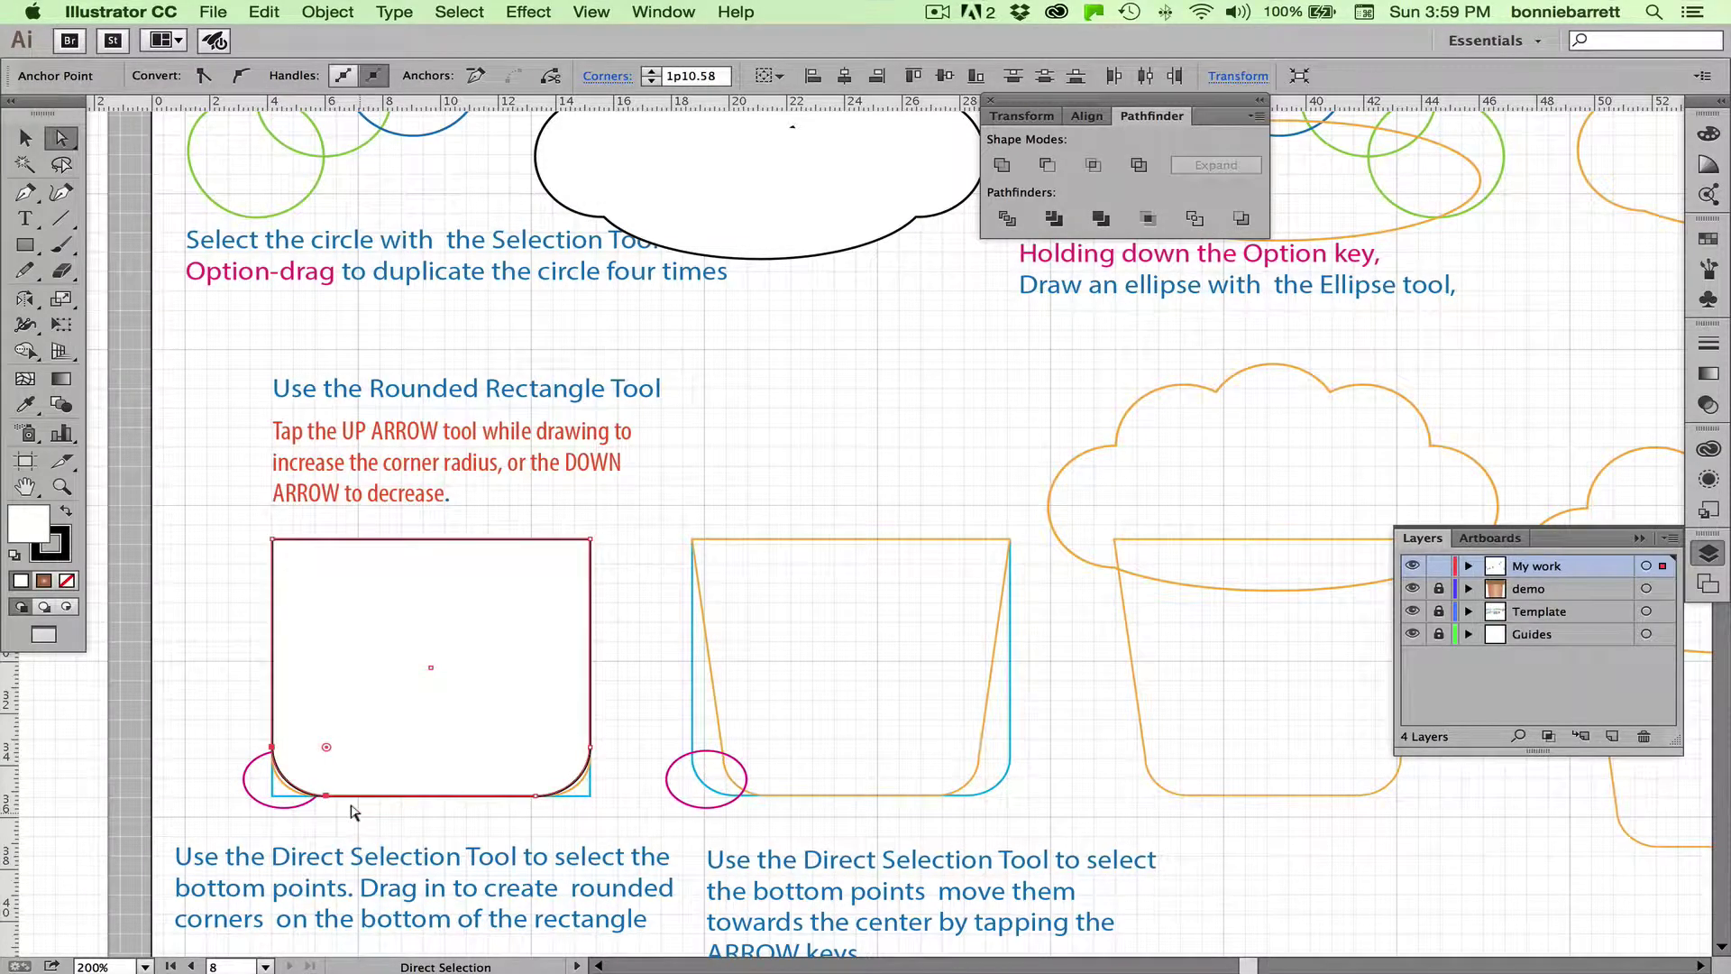
{"action": "key", "text": "Right"}
{"action": "key", "text": "Right"}
{"action": "key", "text": "Right"}
{"action": "key", "text": "Right"}
{"action": "key", "text": "Right"}
{"action": "key", "text": "Right"}
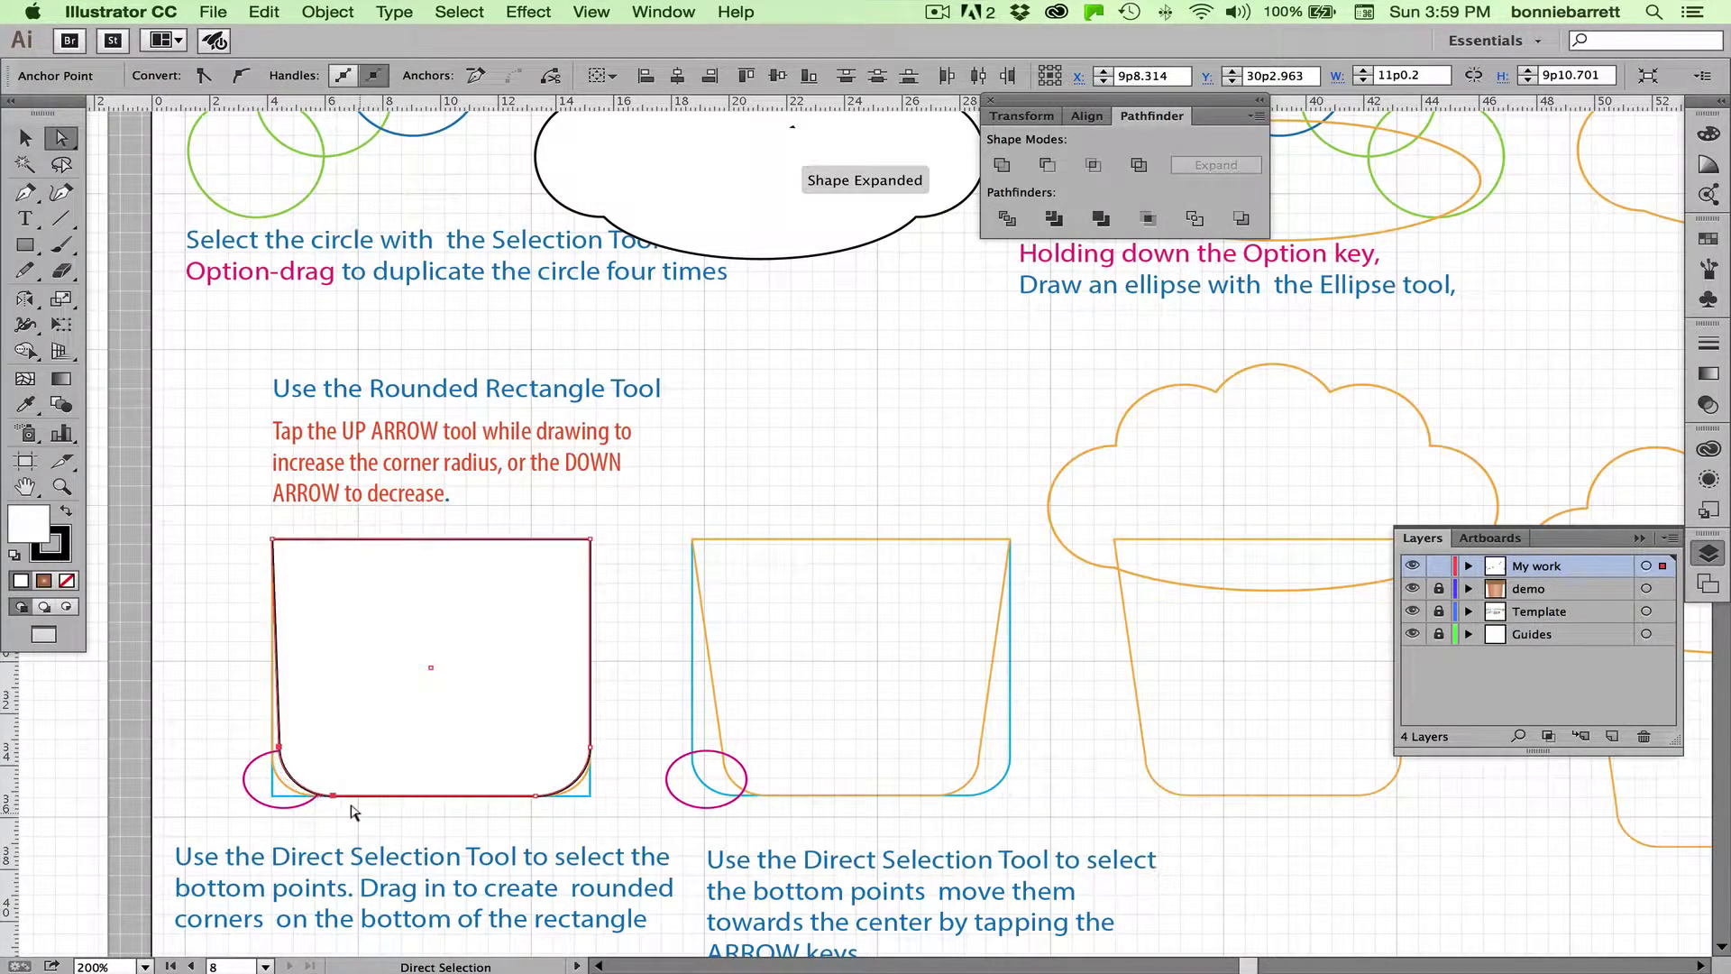
{"action": "key", "text": "Right"}
{"action": "key", "text": "Right"}
{"action": "key", "text": "Right"}
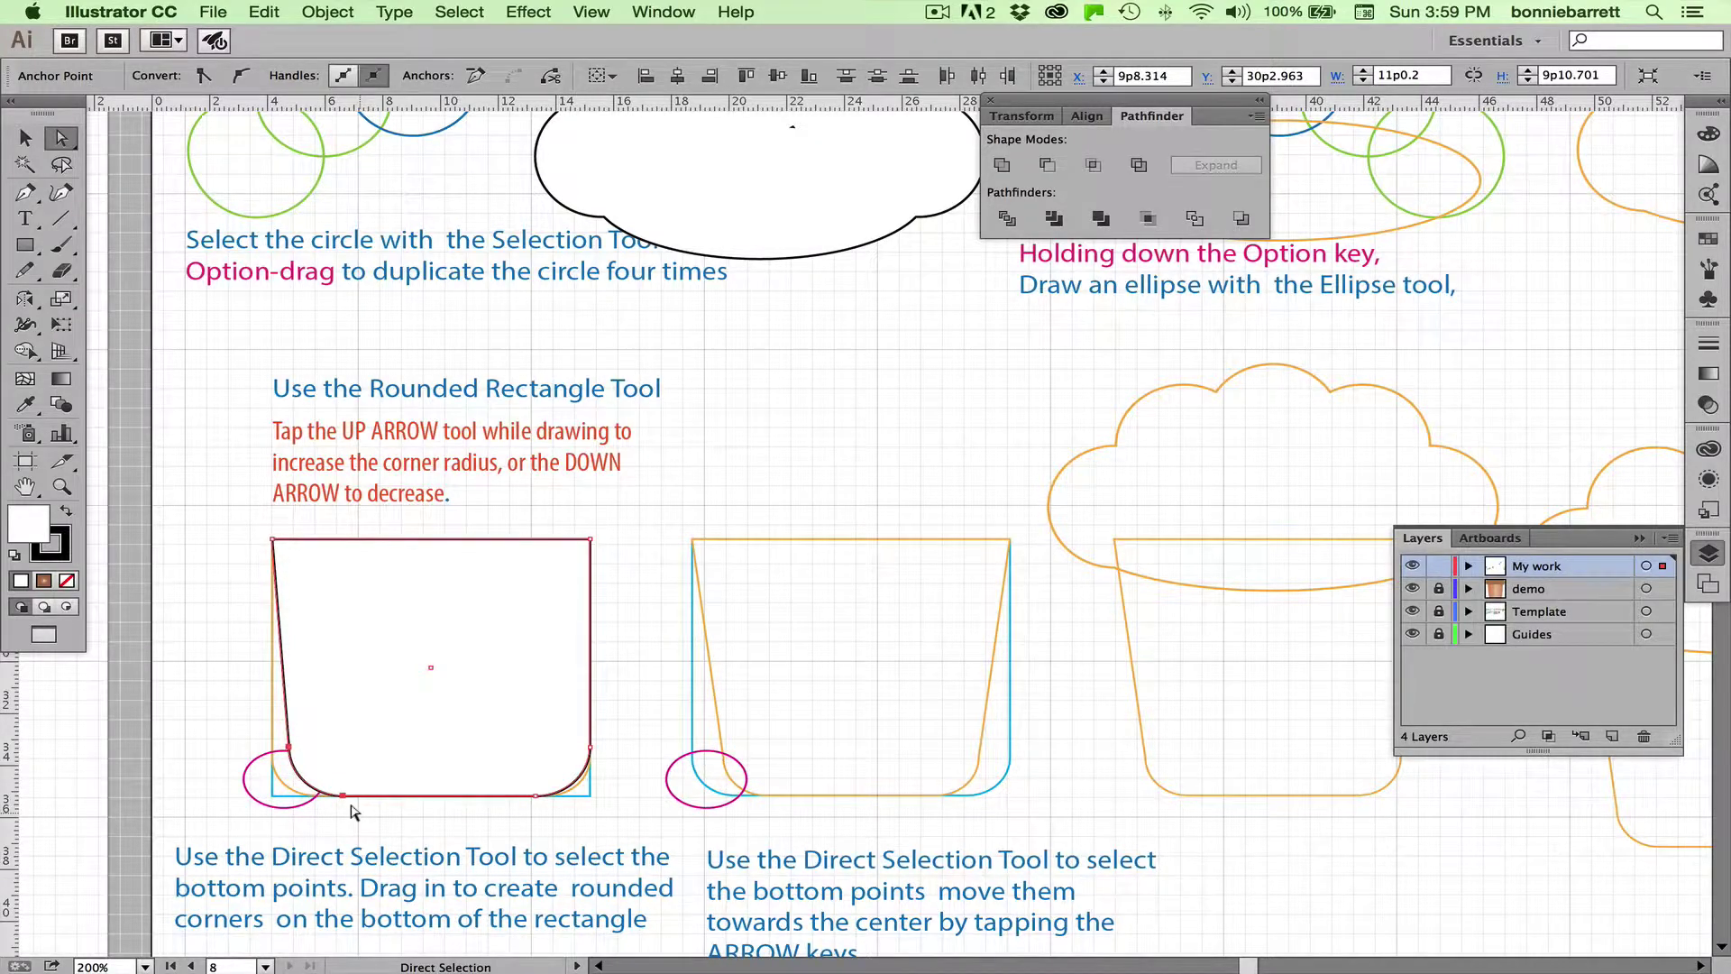
{"action": "key", "text": "Right"}
{"action": "key", "text": "Right"}
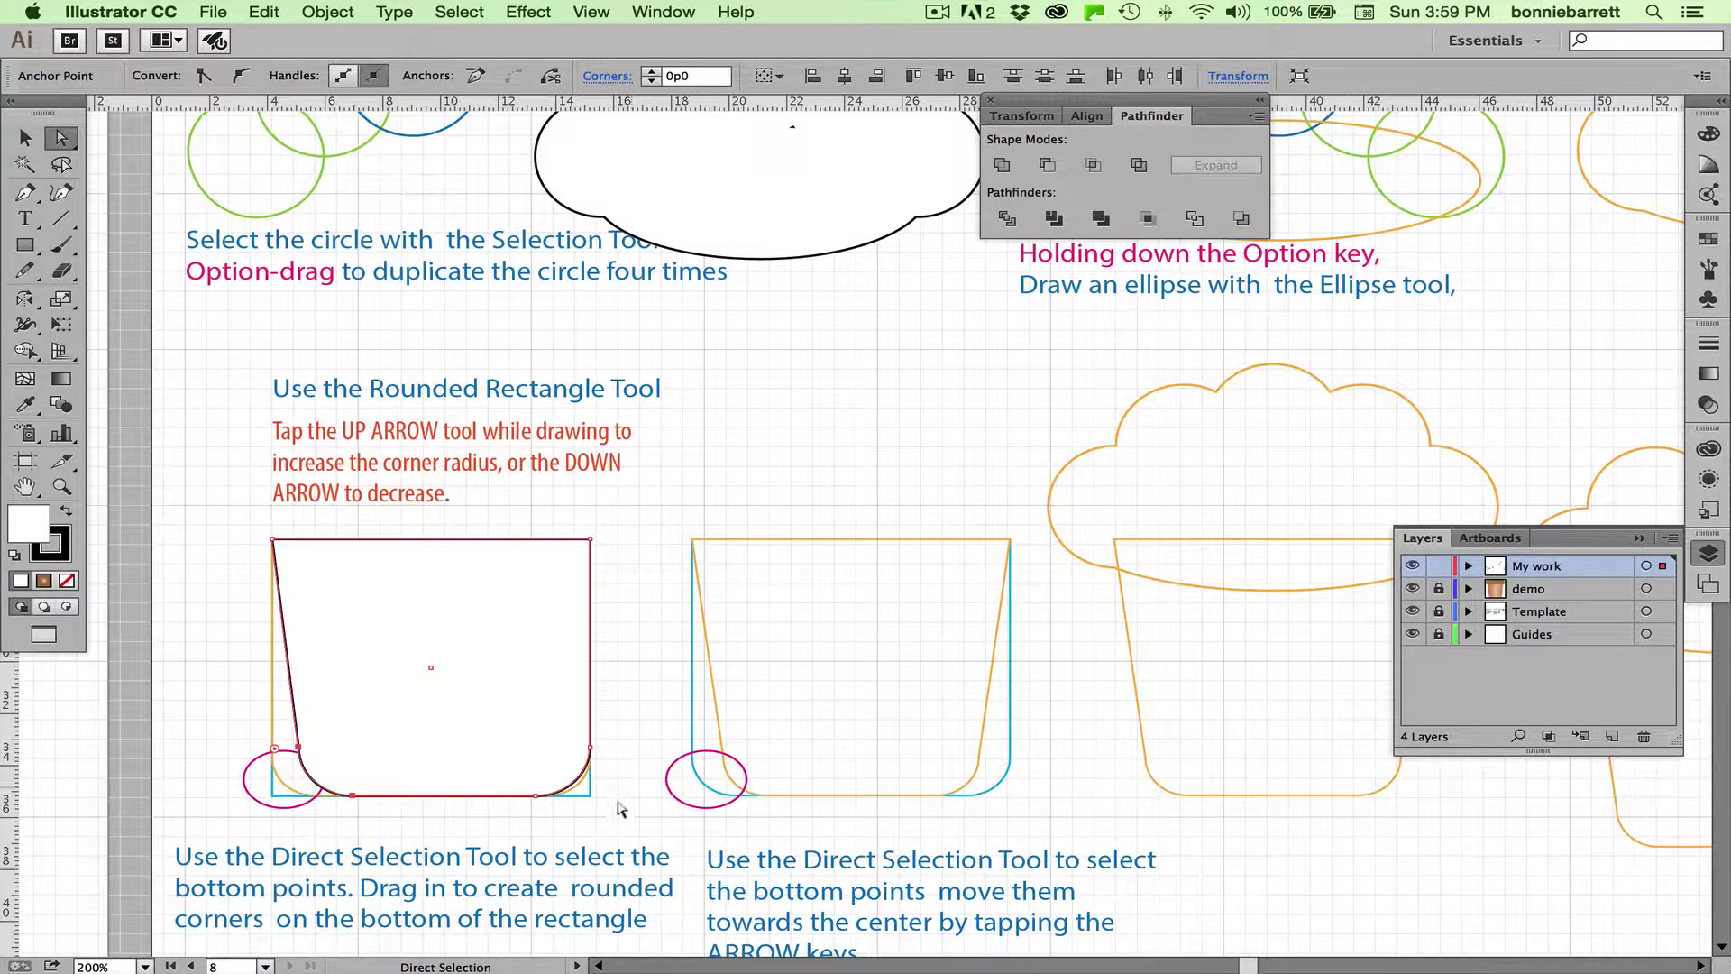
Slant the right side by nudging the bottom-right anchors left twice, then select the cloud and fit the artboard
{"action": "left_click_drag", "start_coordinate": [624, 821], "coordinate": [519, 729]}
{"action": "key", "text": "Left"}
{"action": "key", "text": "Left"}
{"action": "key", "text": "Left"}
{"action": "key", "text": "Left"}
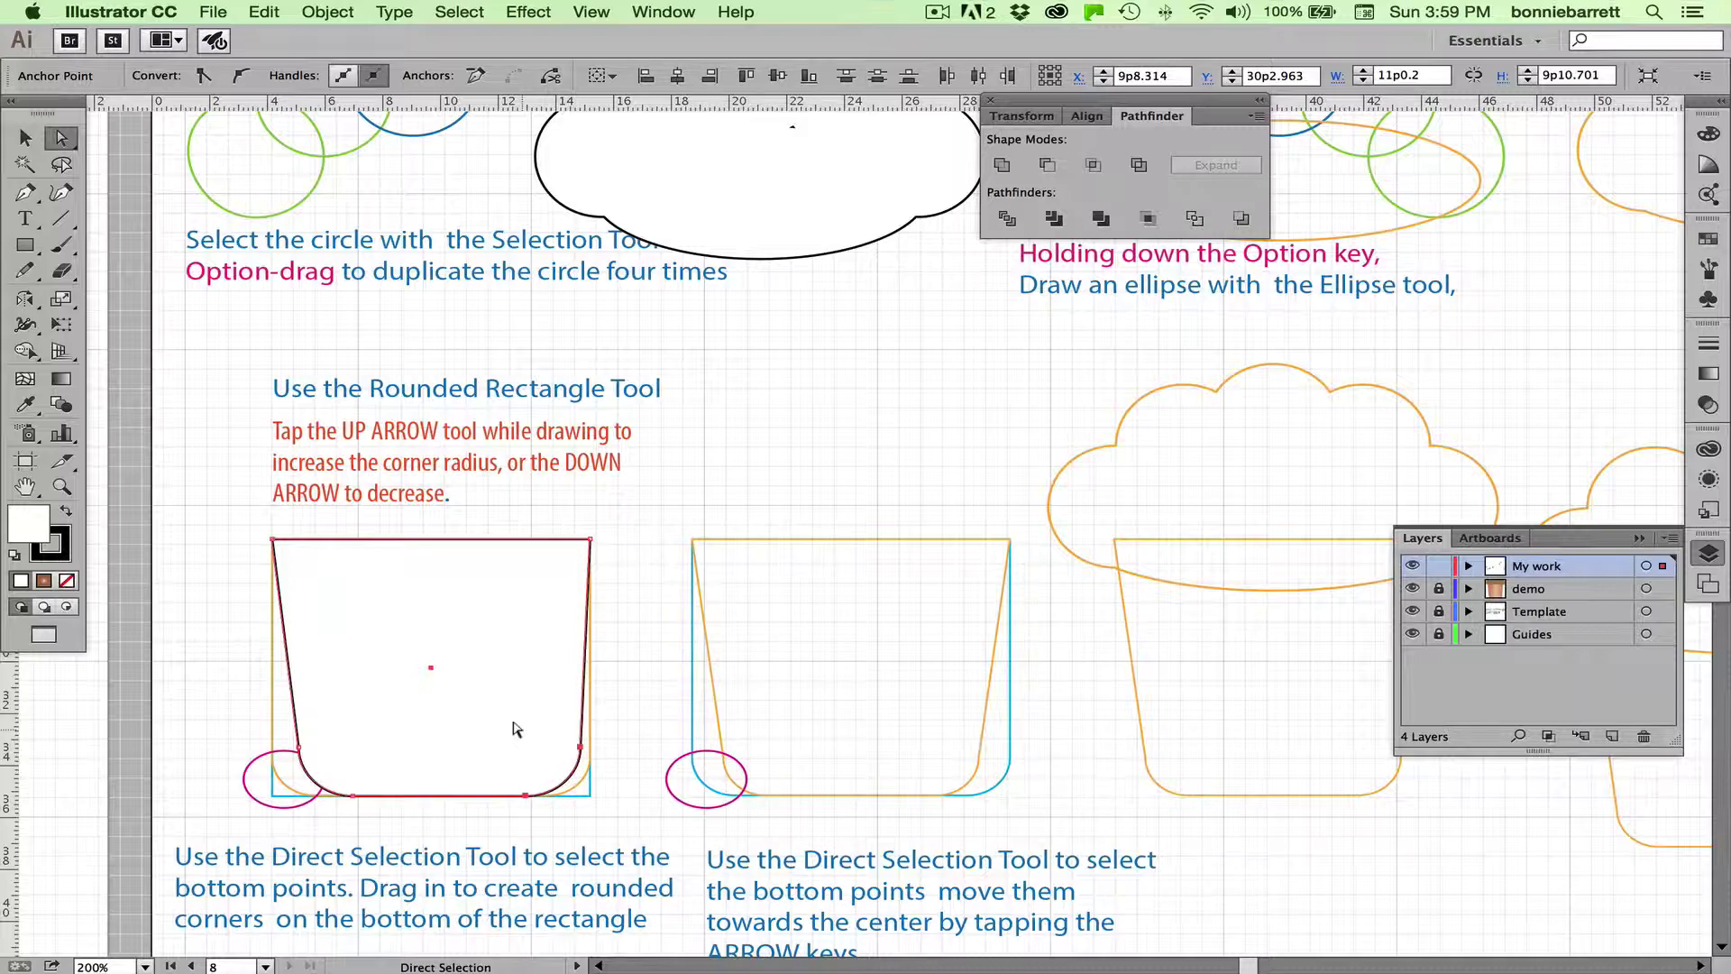
{"action": "key", "text": "Left"}
{"action": "key", "text": "Left"}
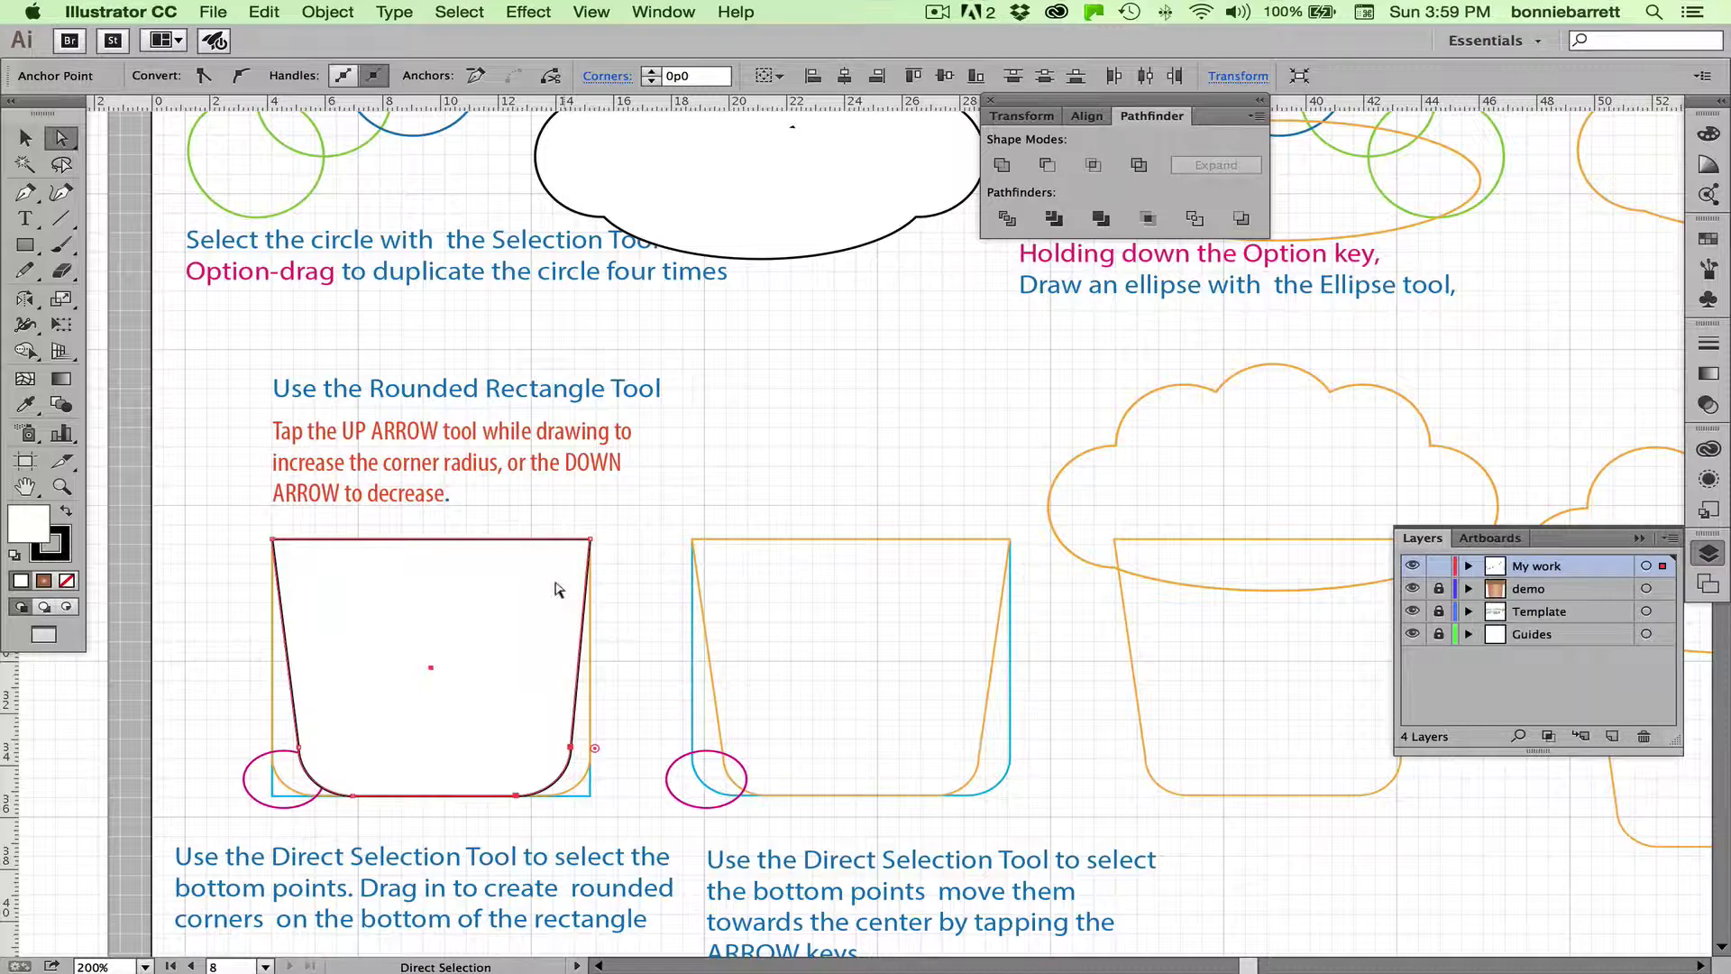
{"action": "scroll", "coordinate": [559, 590], "scroll_direction": "left", "scroll_amount": 3}
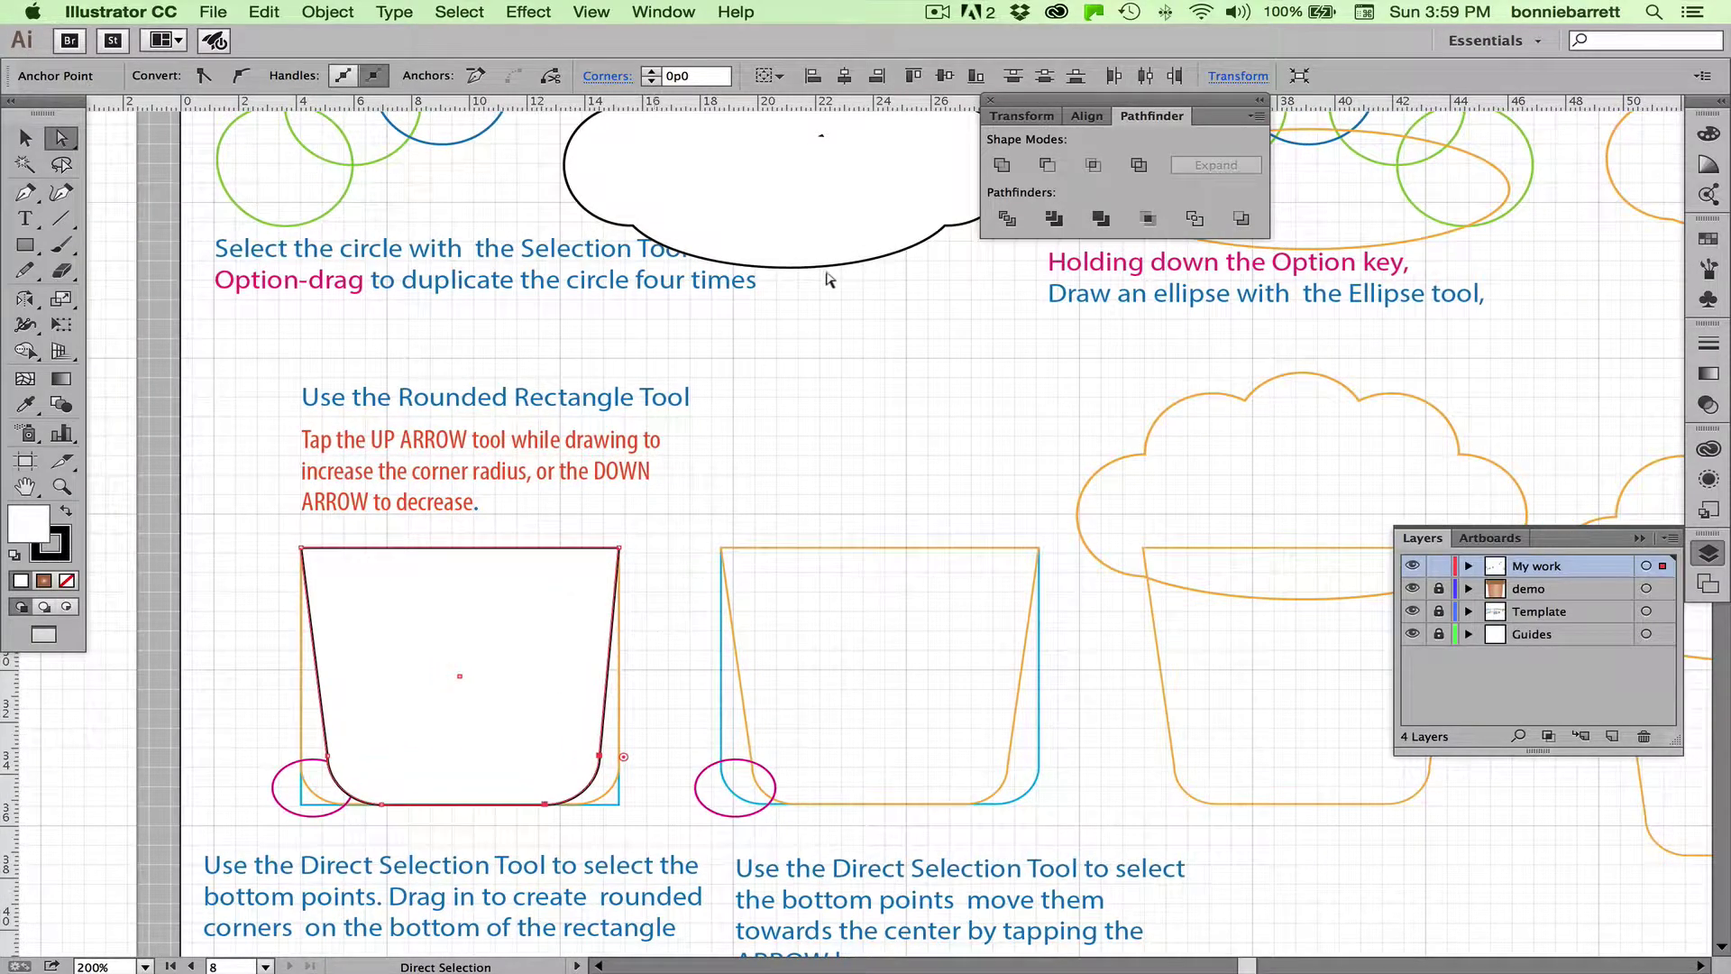
{"action": "left_click", "coordinate": [849, 262]}
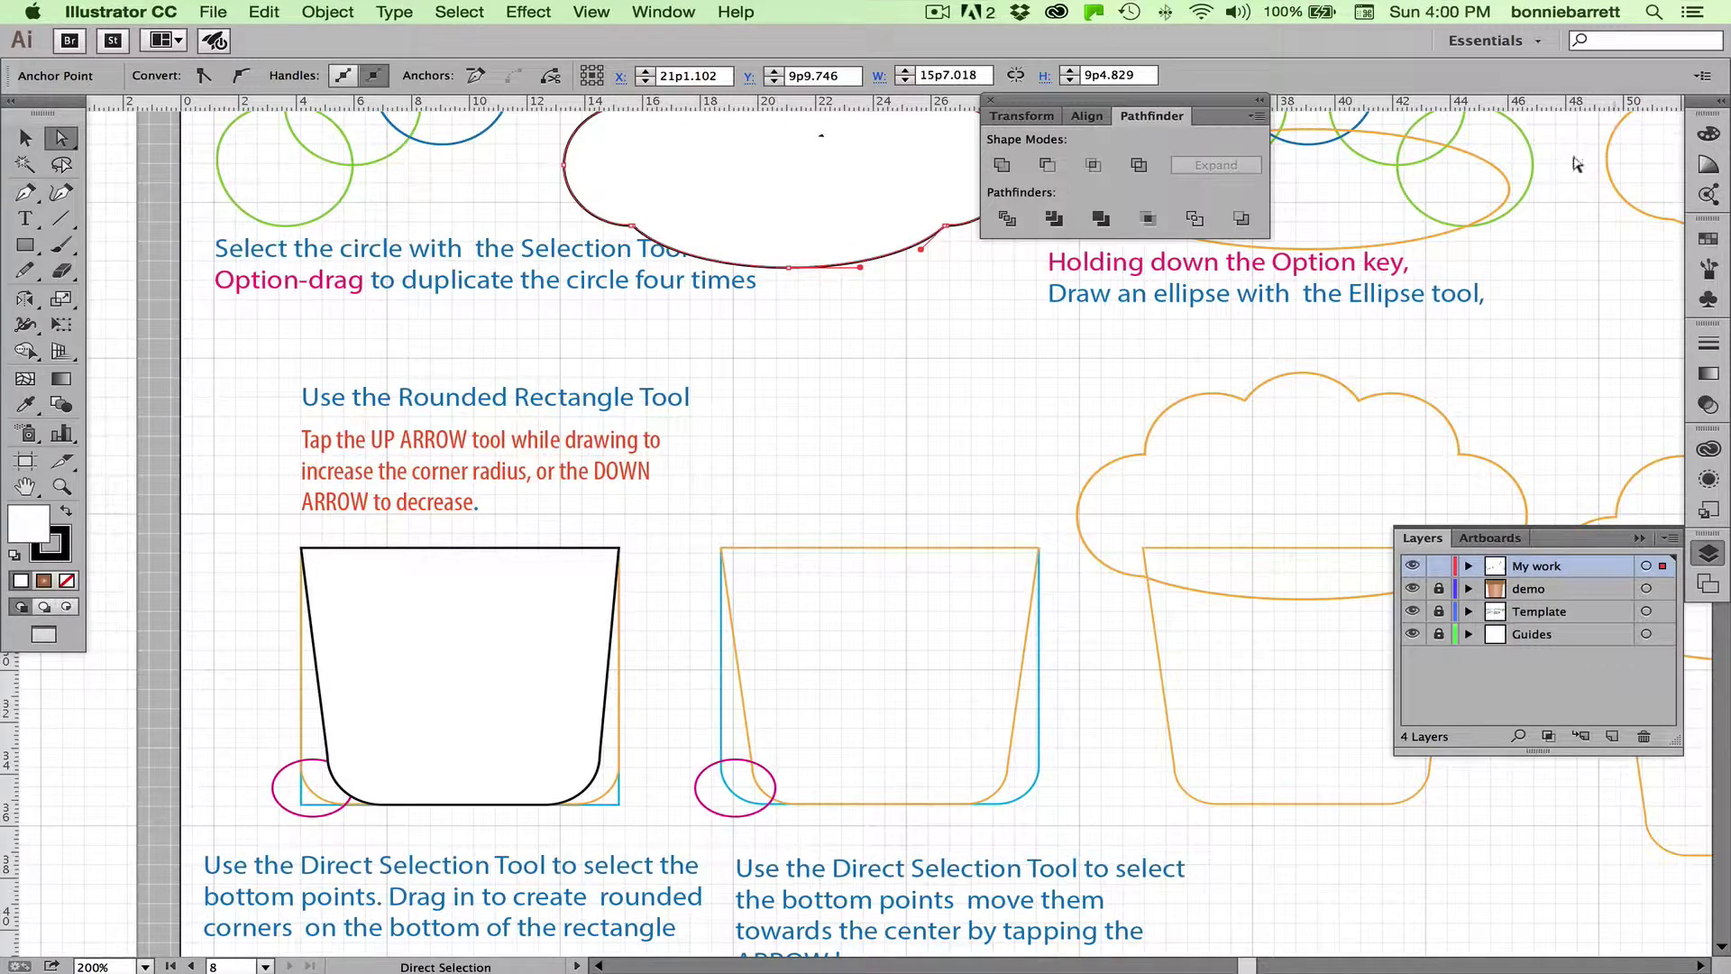
{"action": "key", "text": "super+0"}
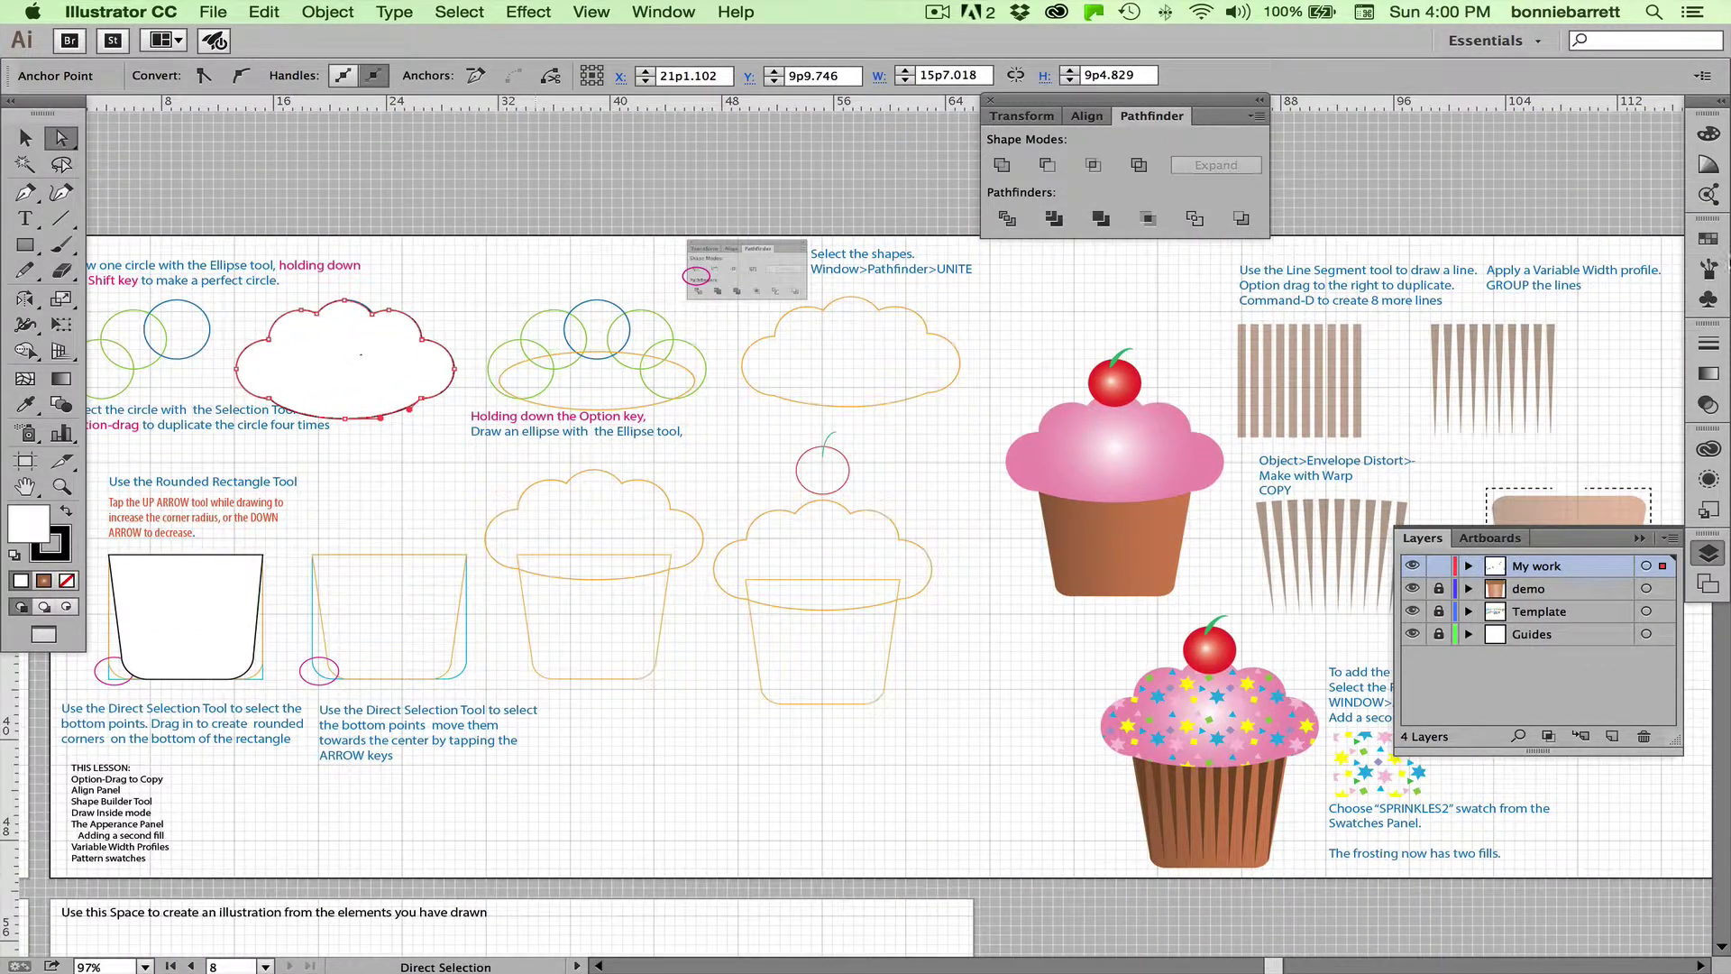
Fill the cloud frosting with the pink radial gradient swatch
{"action": "left_click", "coordinate": [1707, 240]}
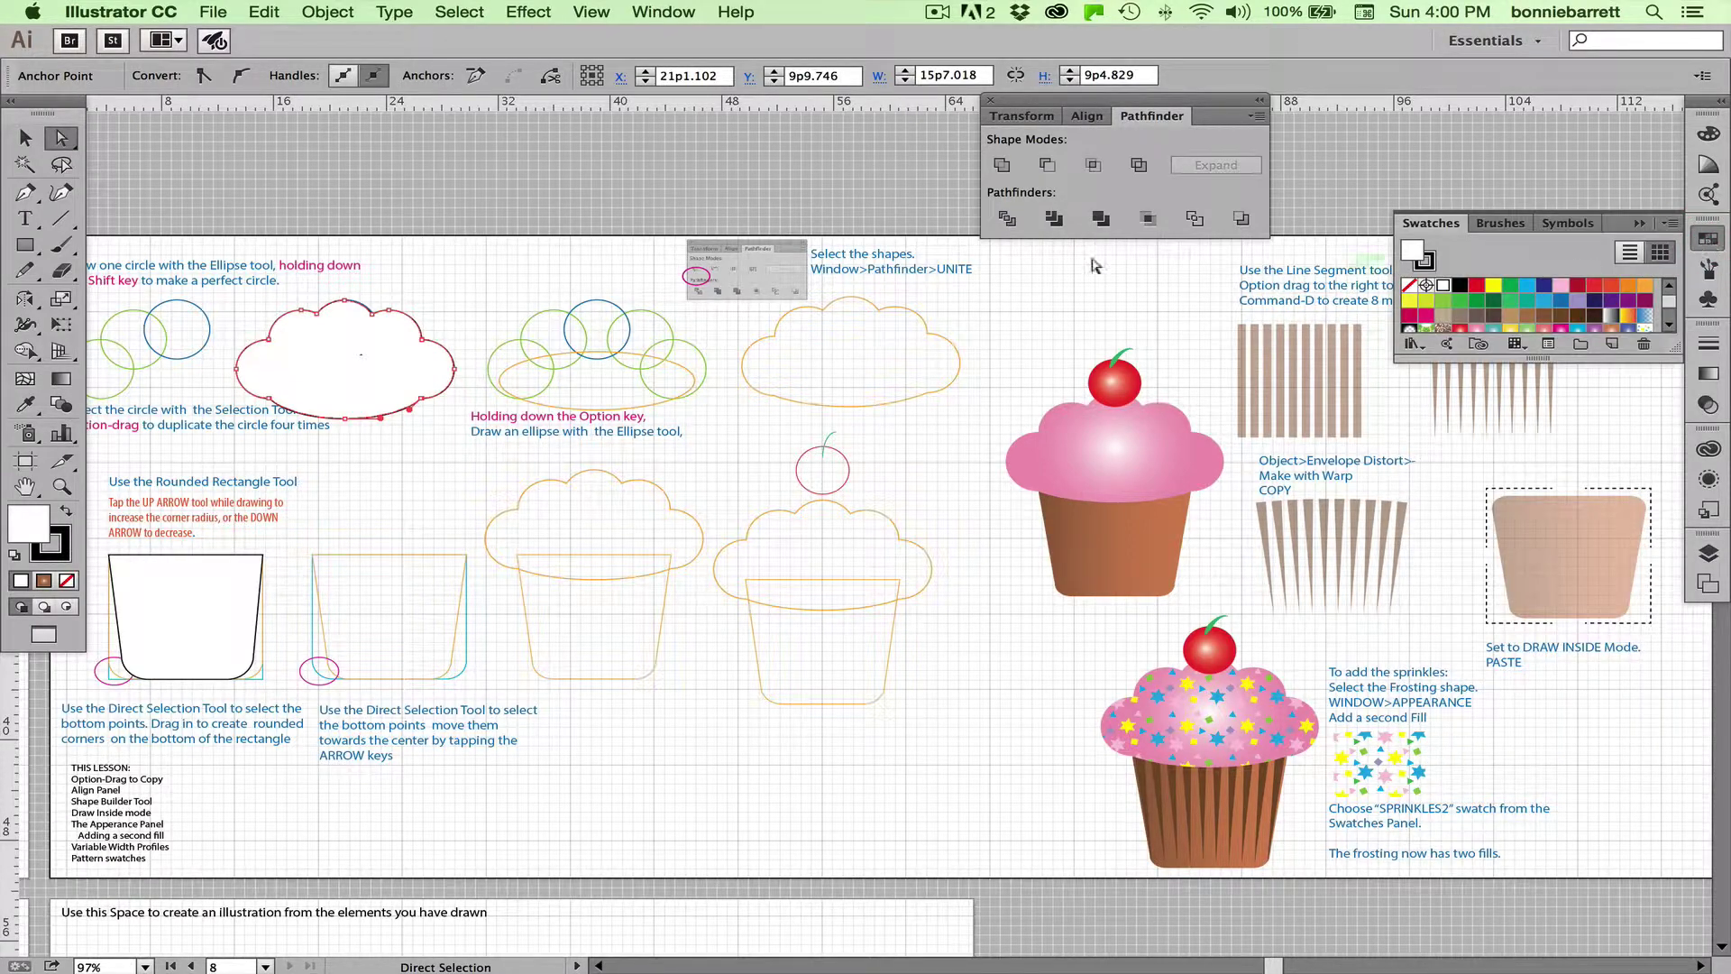
{"action": "left_click", "coordinate": [24, 137]}
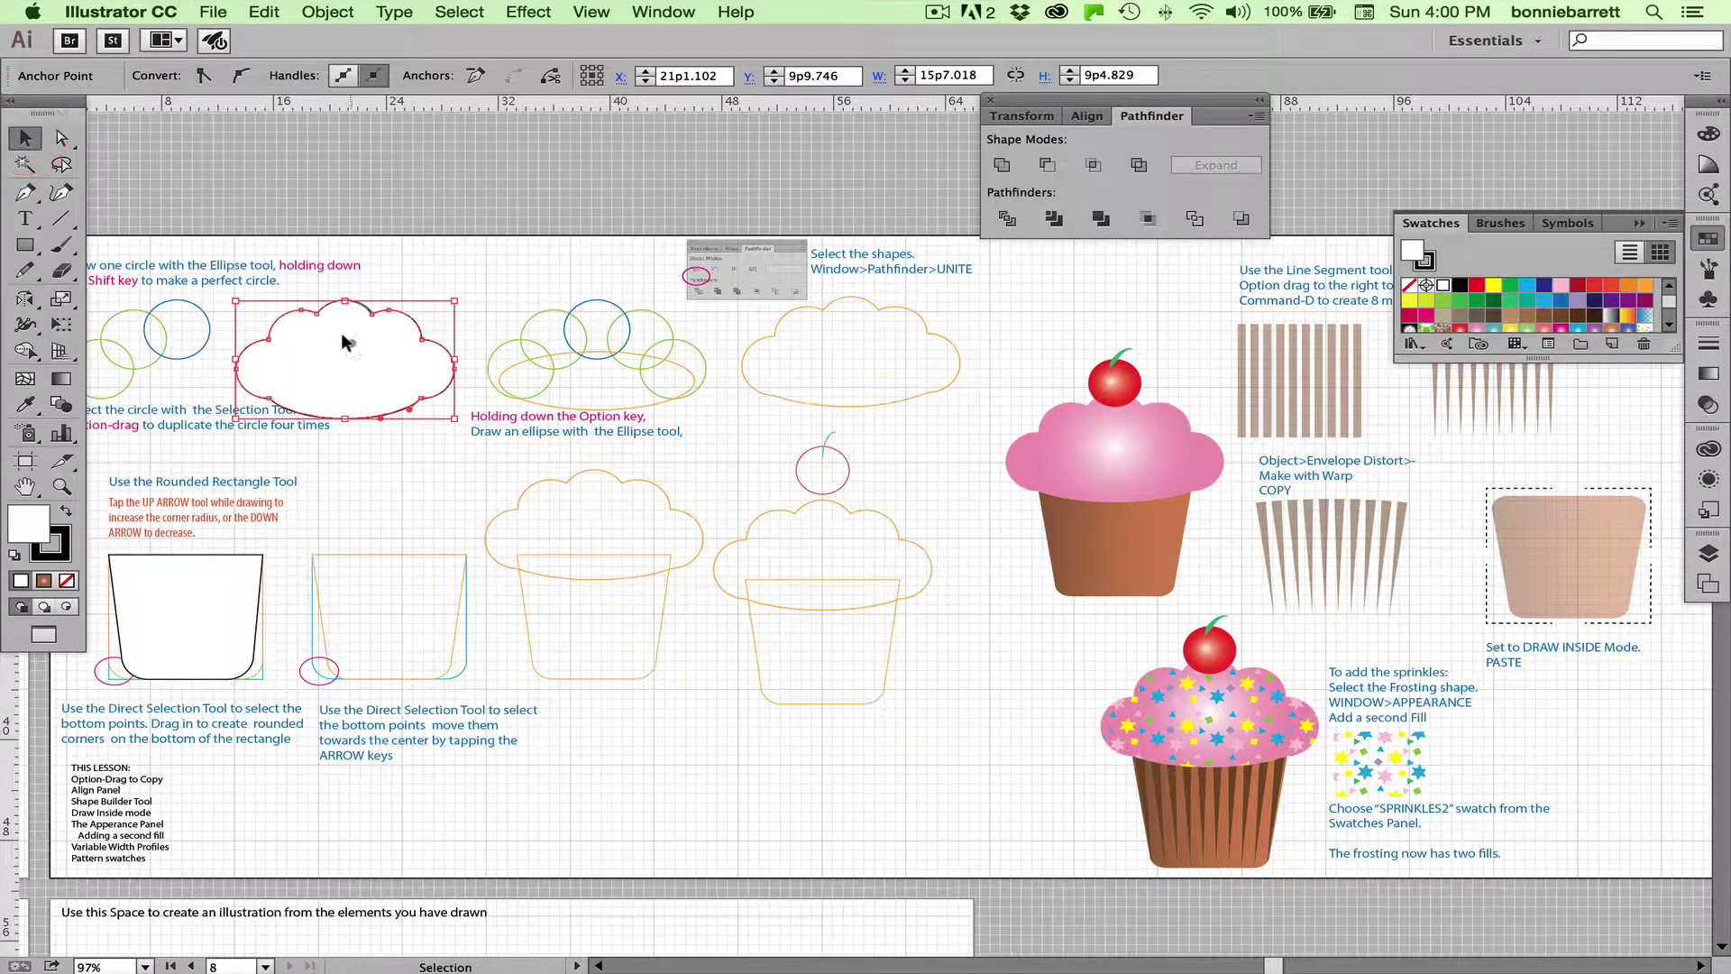
{"action": "left_click", "coordinate": [349, 341]}
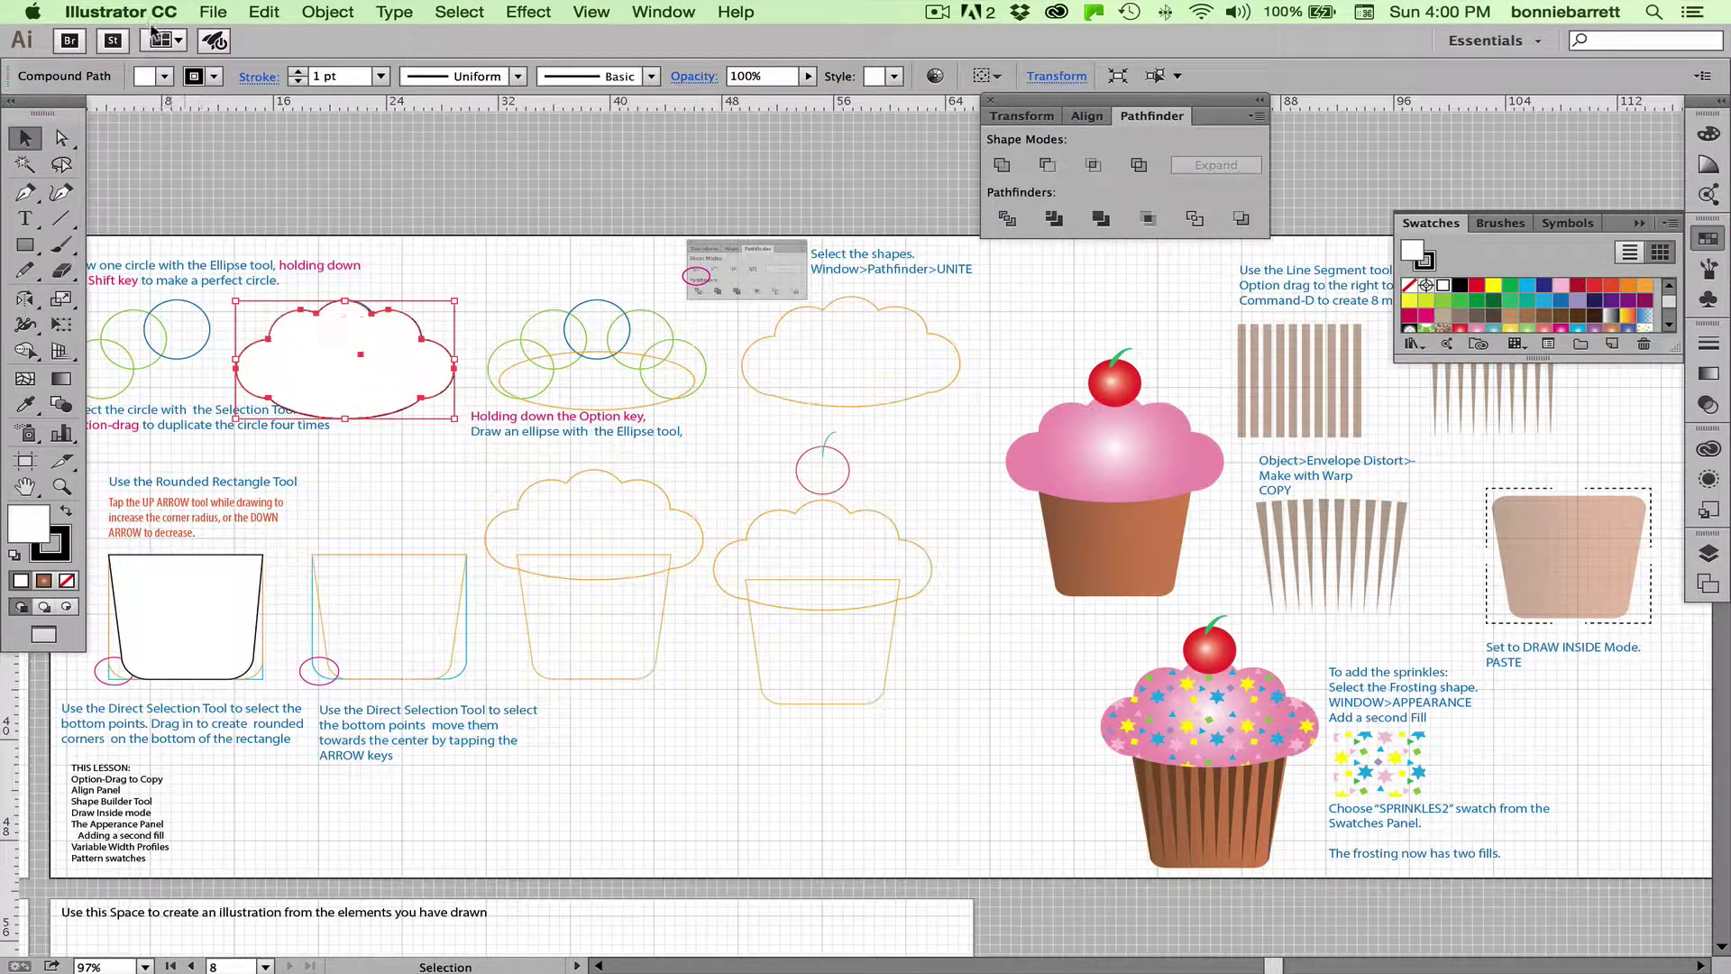
{"action": "left_click", "coordinate": [192, 79]}
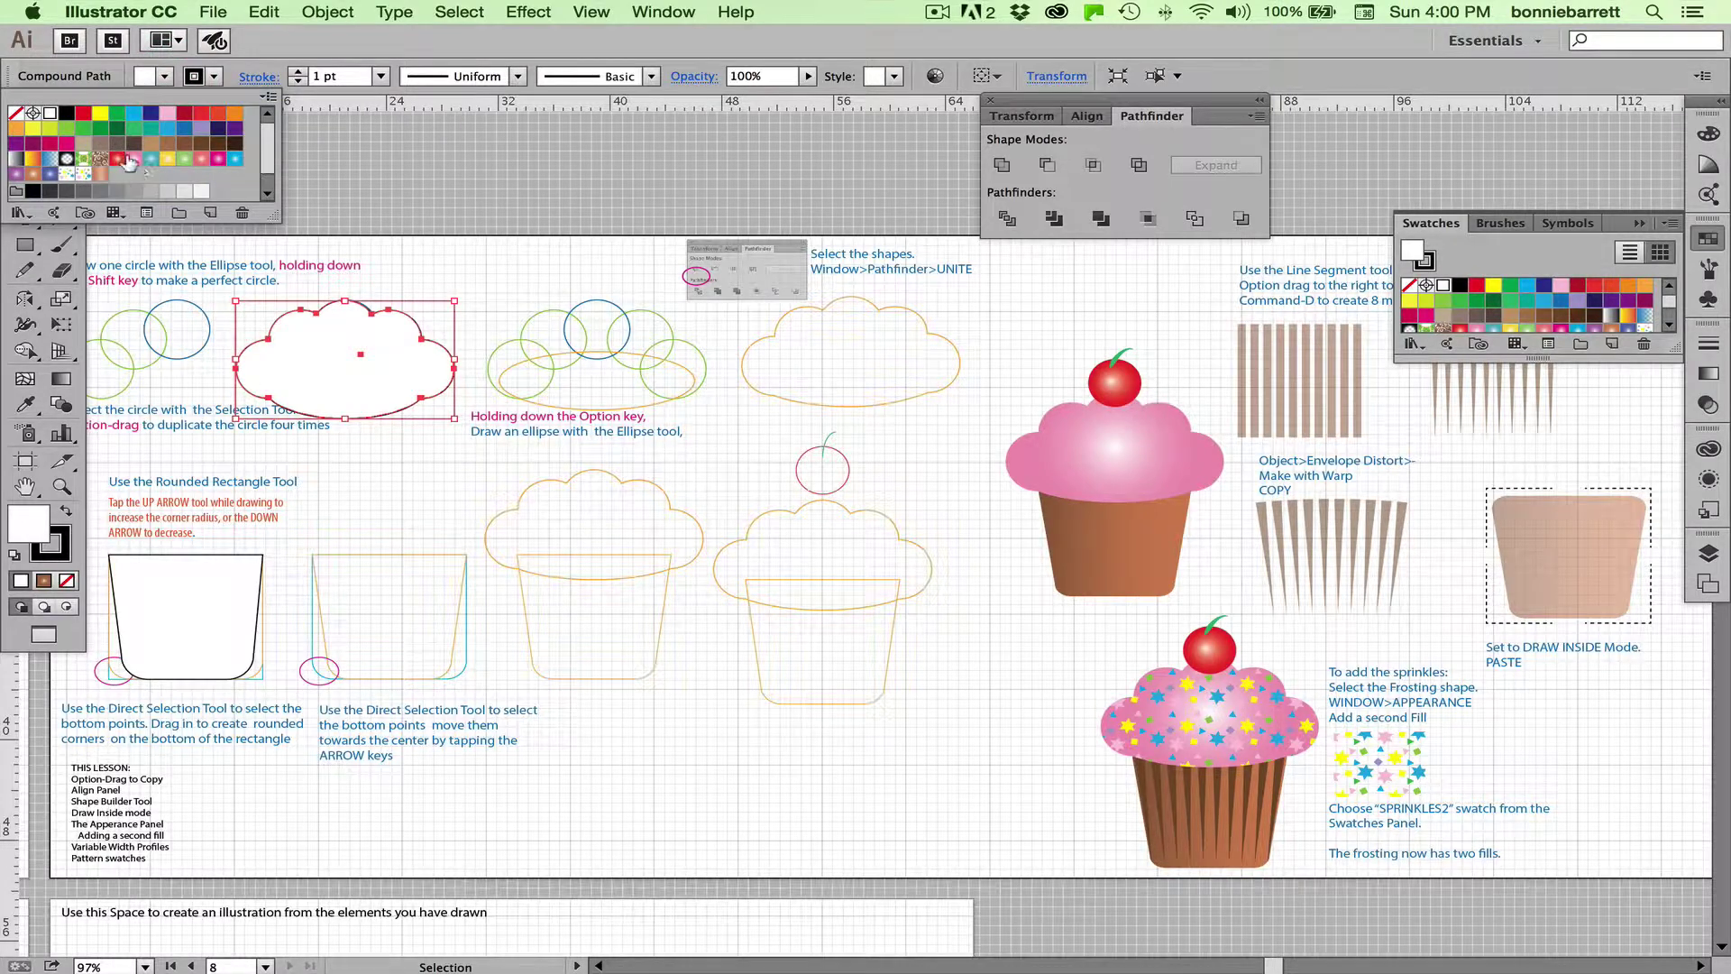
{"action": "left_click", "coordinate": [133, 160]}
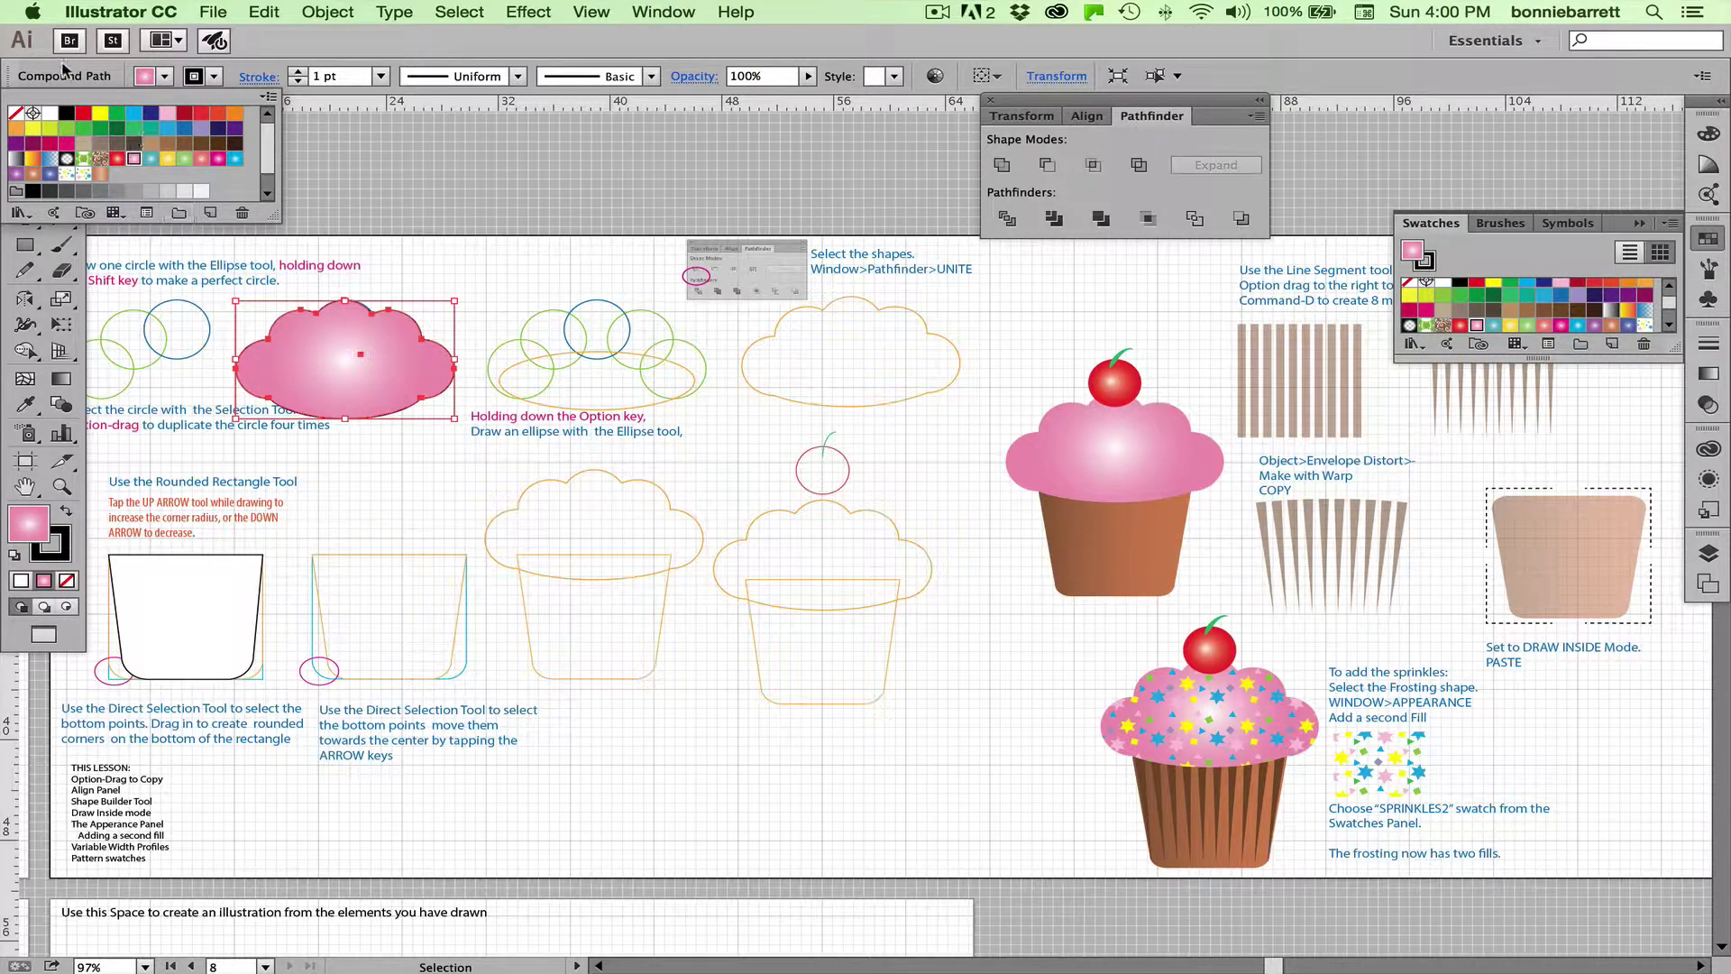
{"action": "left_click", "coordinate": [210, 77]}
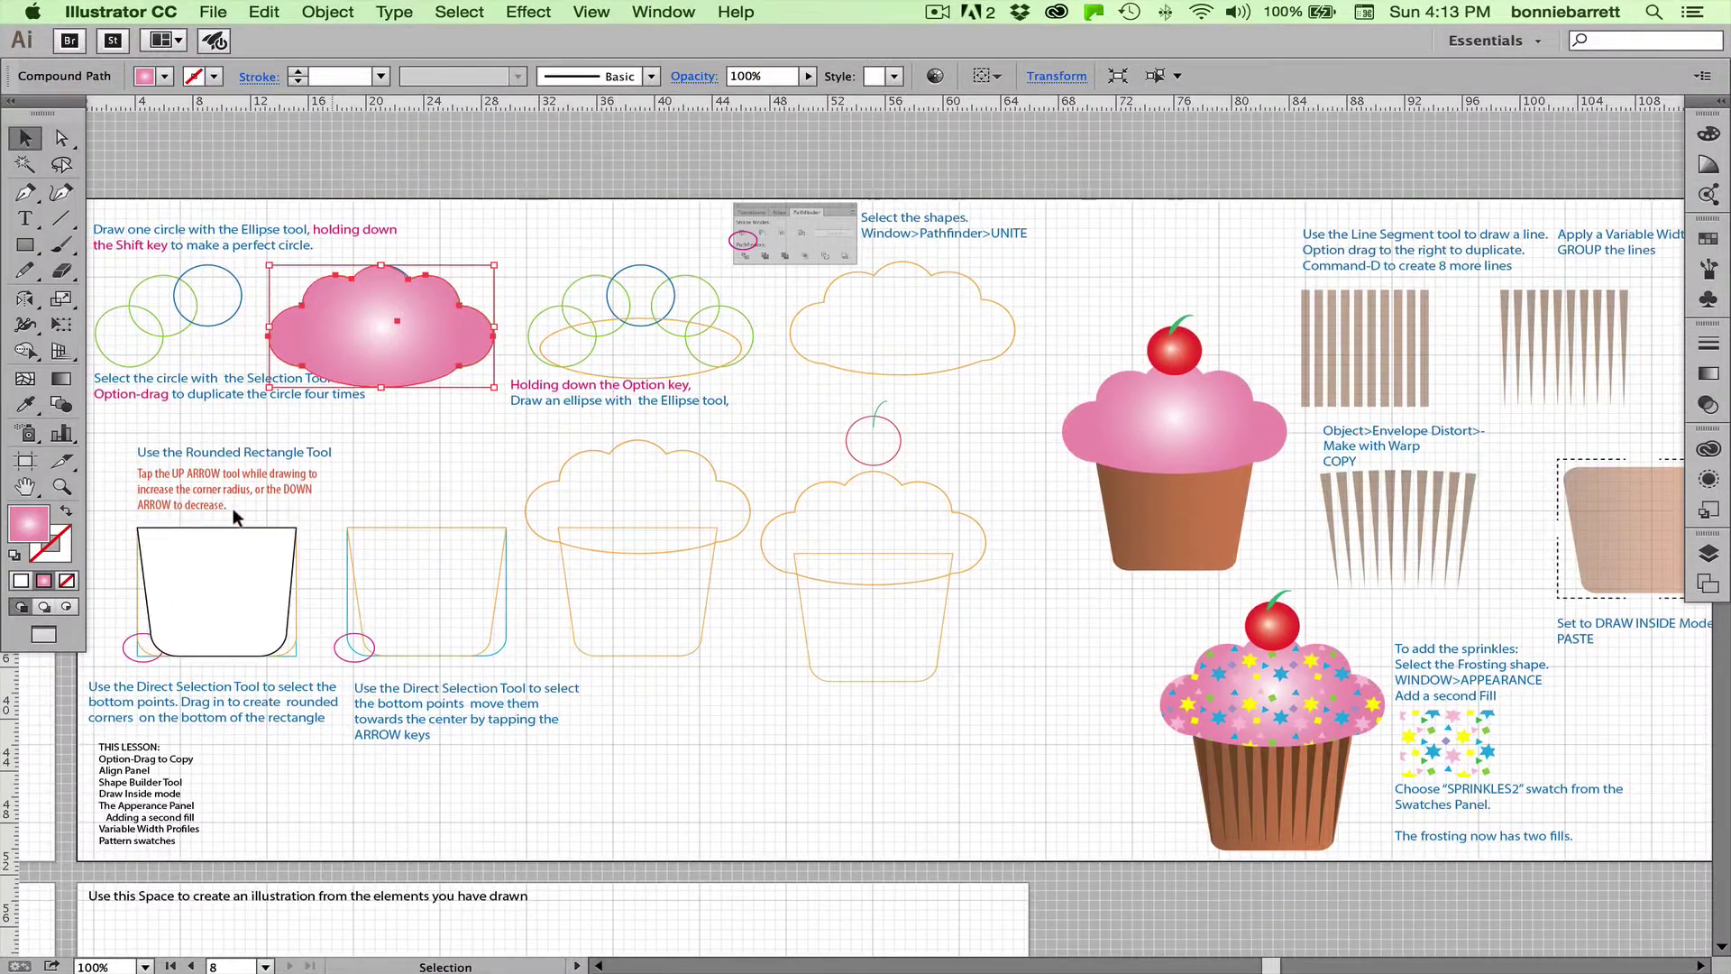
Give the cup a Flowerpot gradient fill and no stroke
{"action": "scroll", "coordinate": [233, 509], "scroll_direction": "up", "scroll_amount": 1}
{"action": "left_click", "coordinate": [229, 563]}
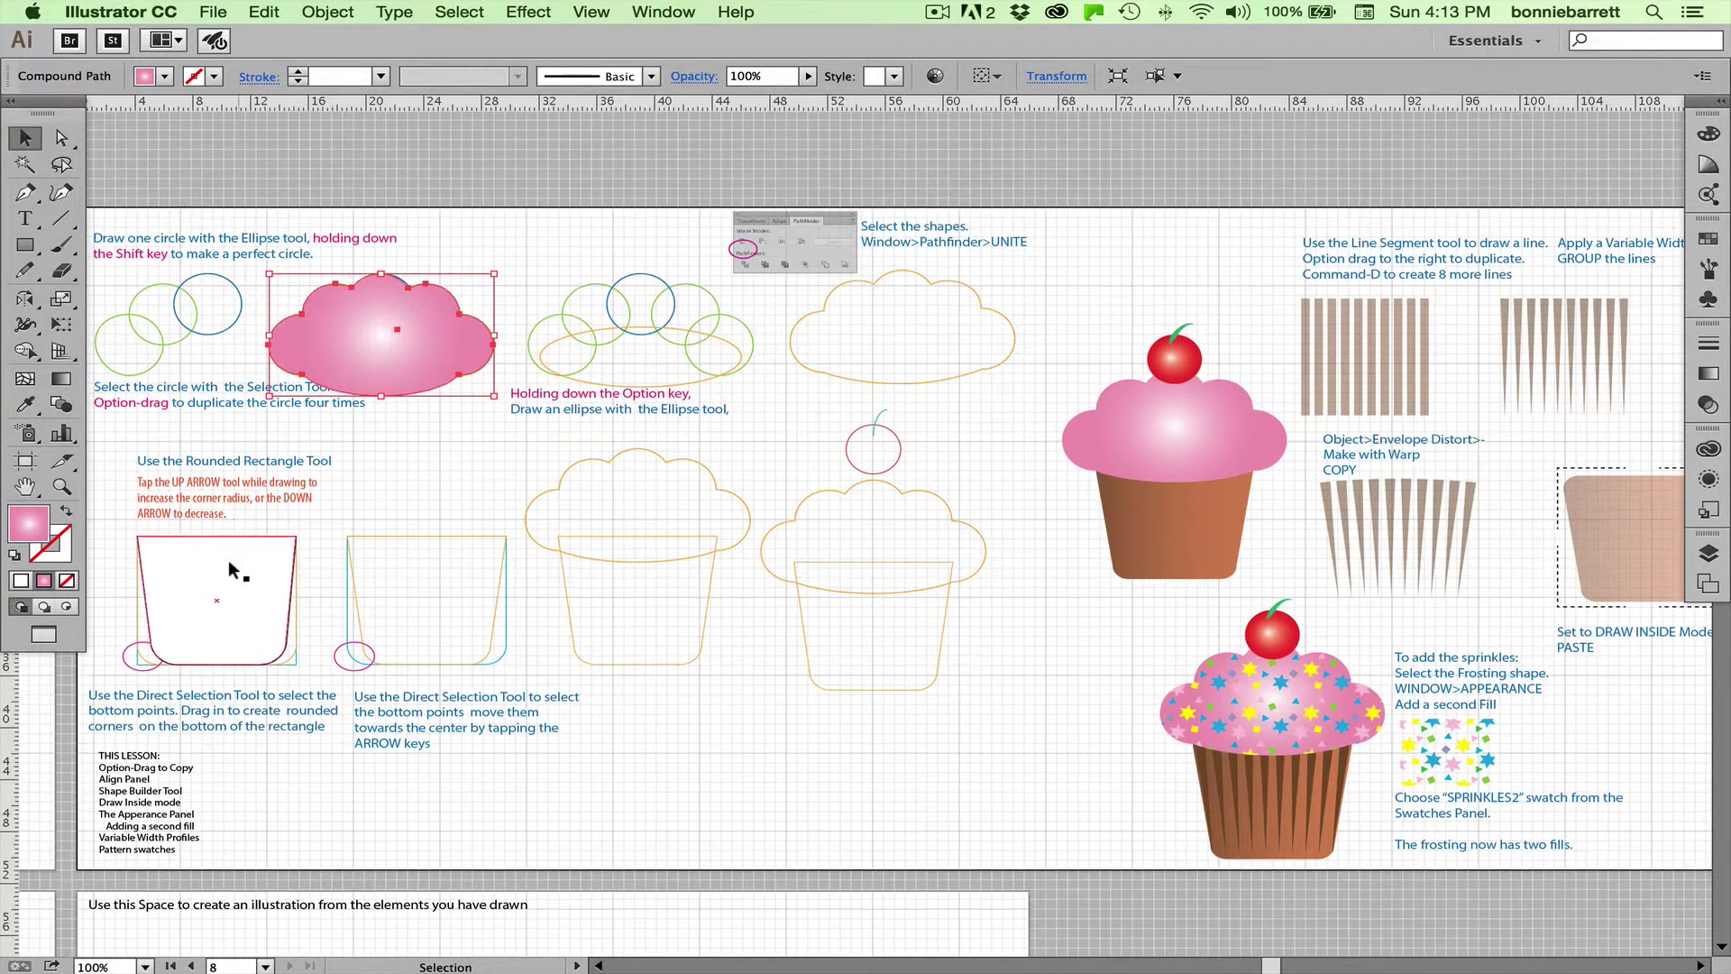
{"action": "left_click", "coordinate": [233, 568]}
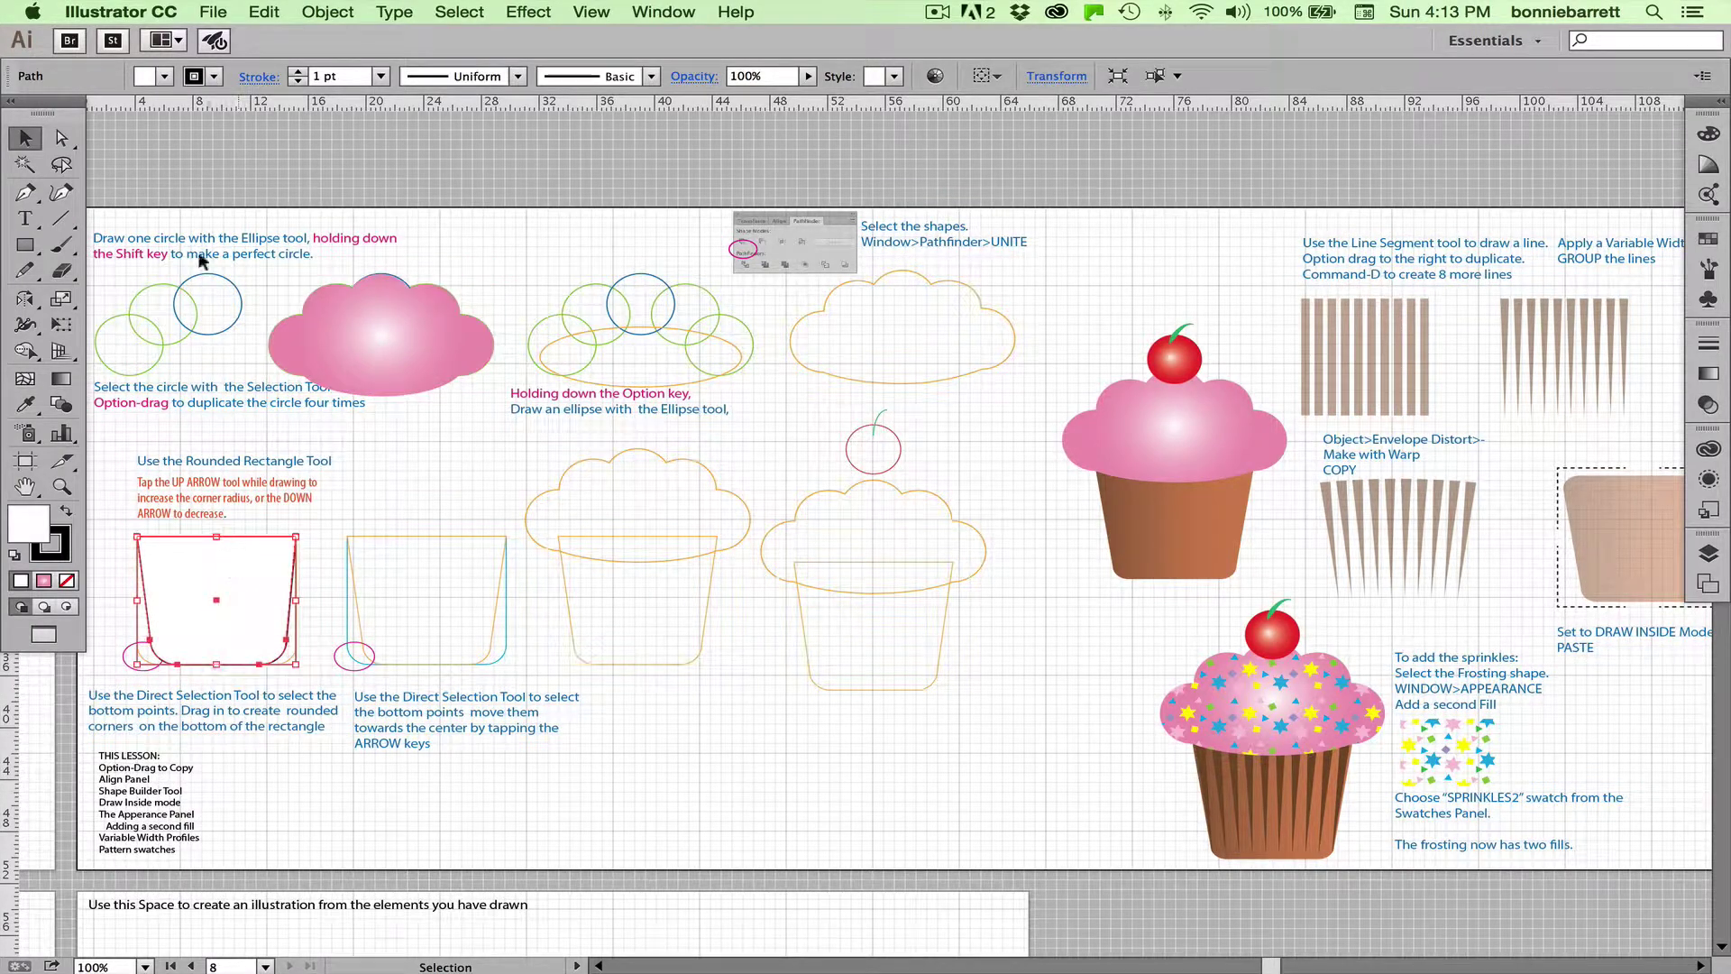
{"action": "left_click", "coordinate": [208, 79]}
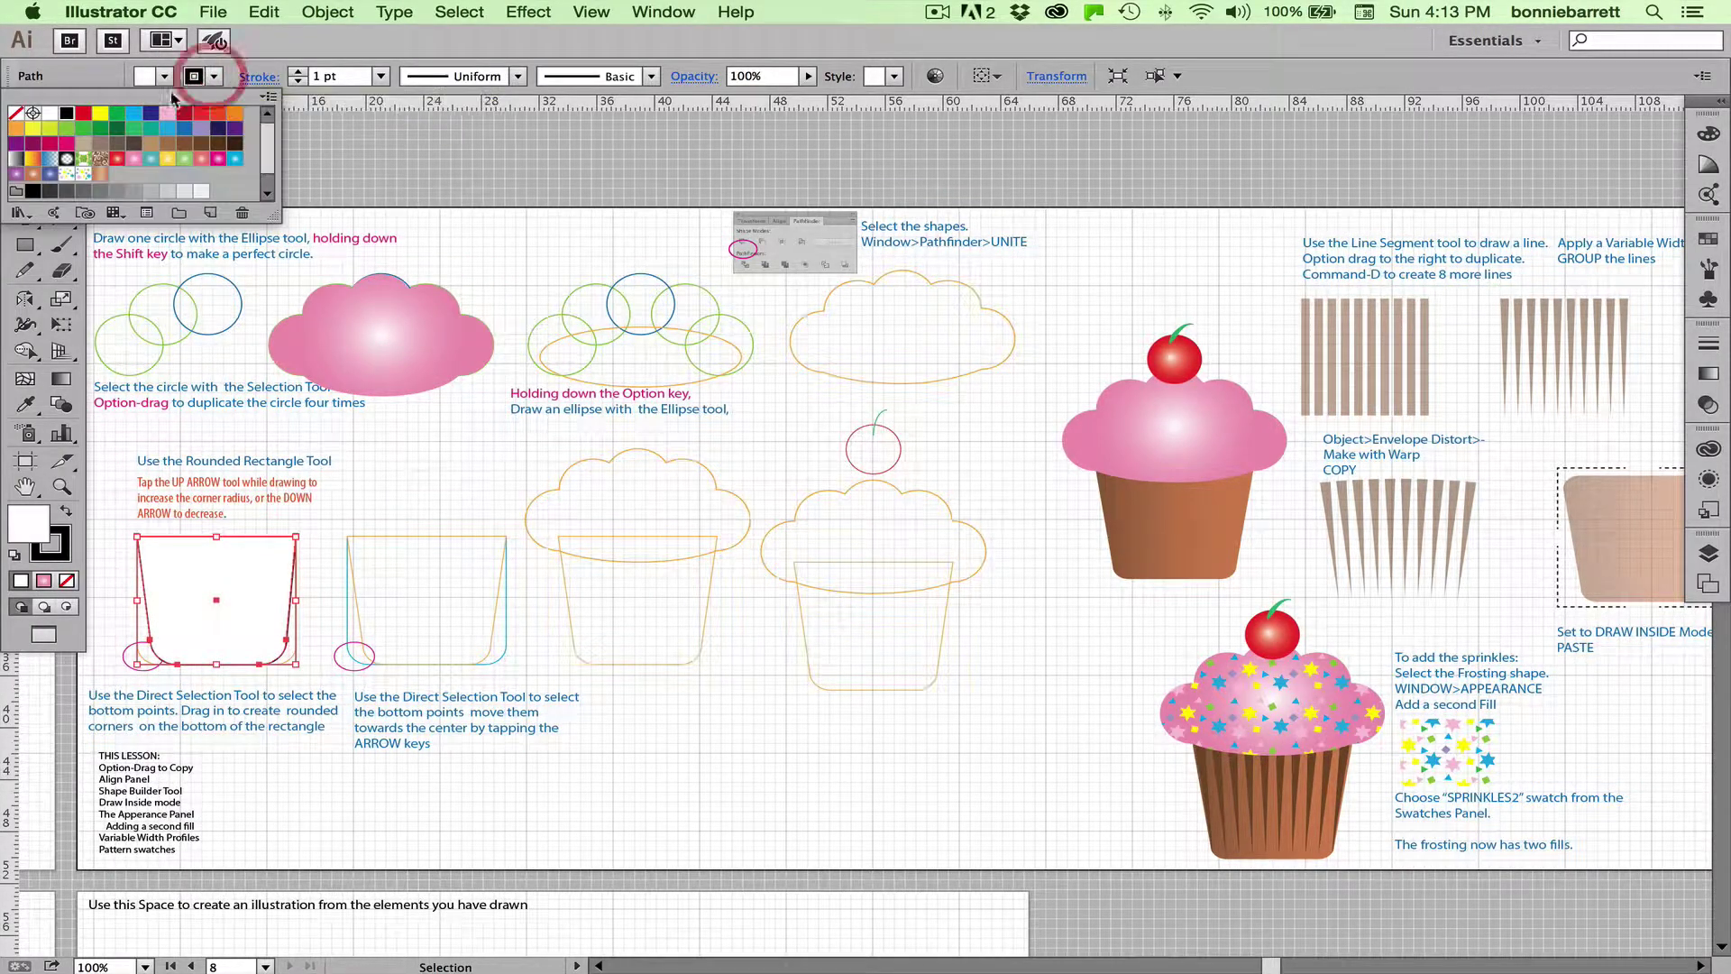
{"action": "left_click", "coordinate": [16, 113]}
{"action": "left_click", "coordinate": [165, 79]}
{"action": "left_click", "coordinate": [165, 80]}
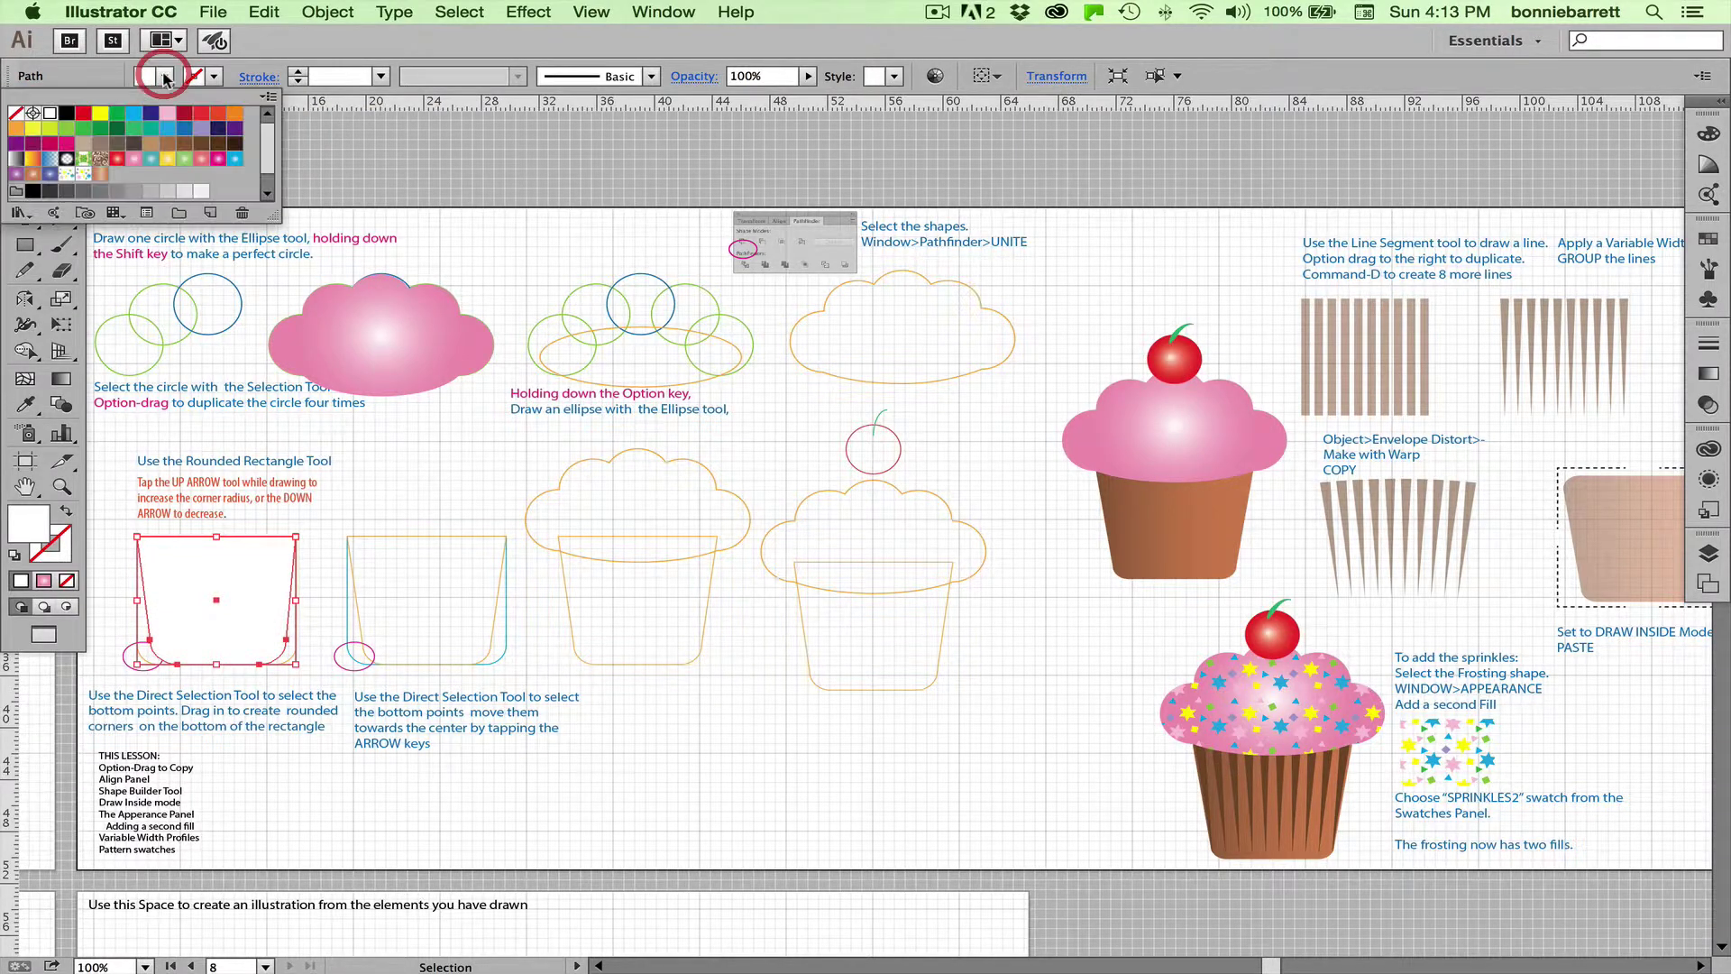
{"action": "left_click", "coordinate": [98, 168]}
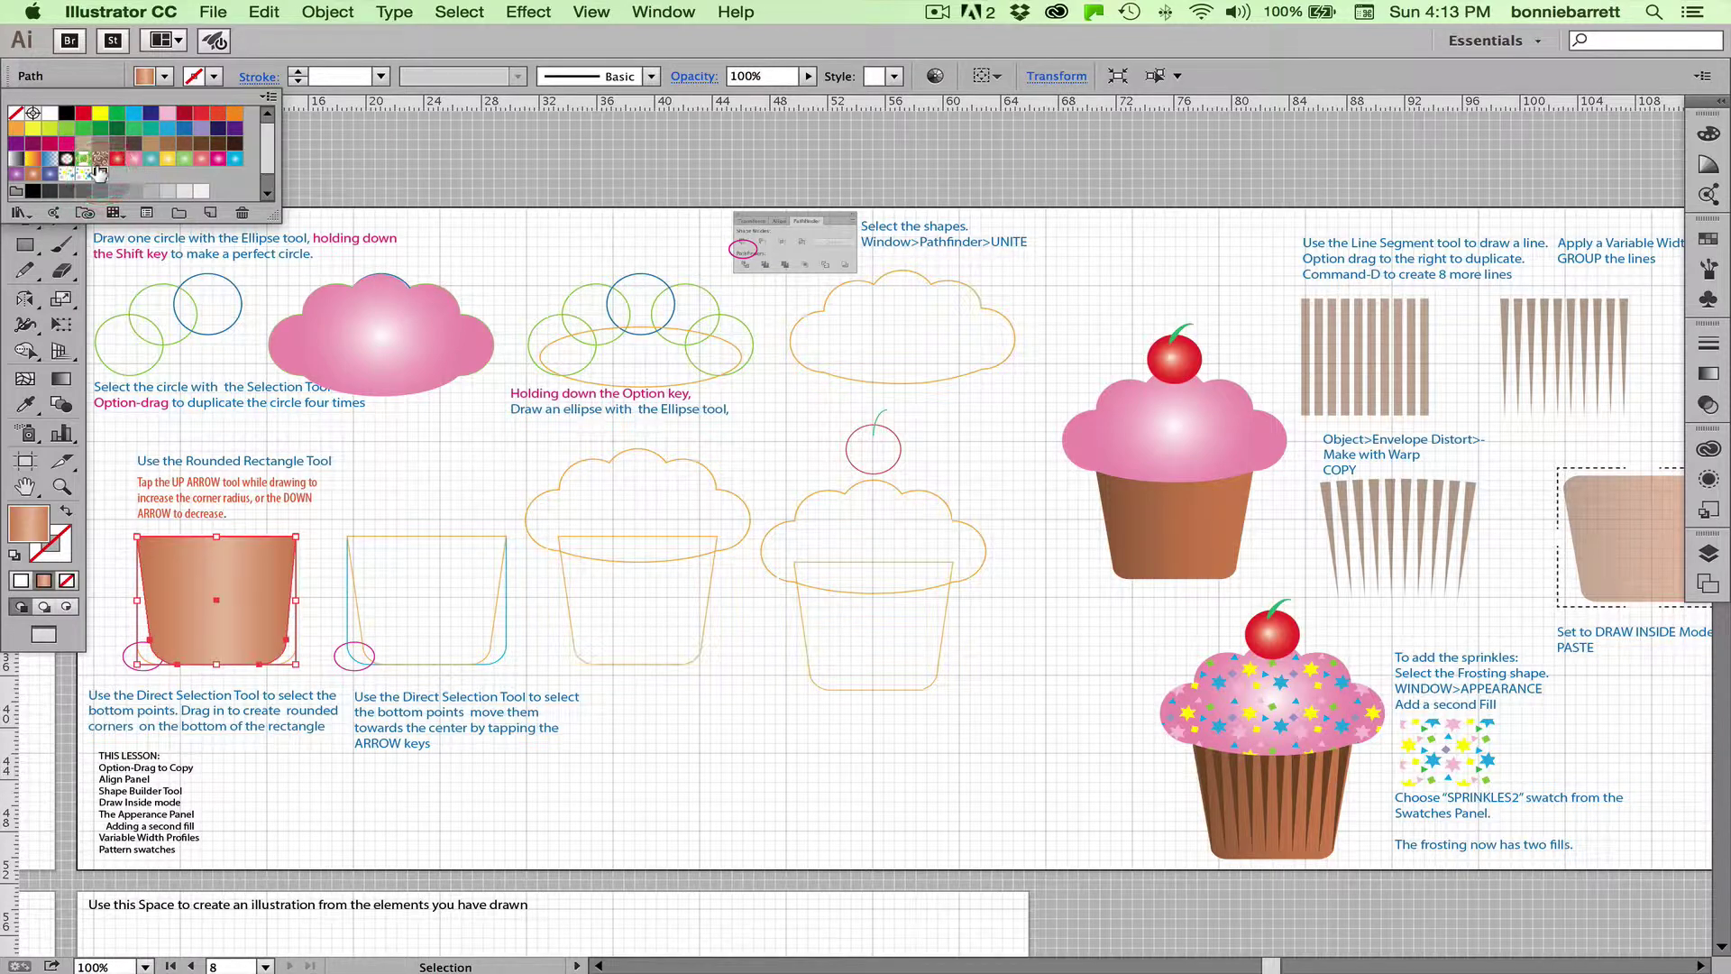
{"action": "left_click", "coordinate": [245, 577]}
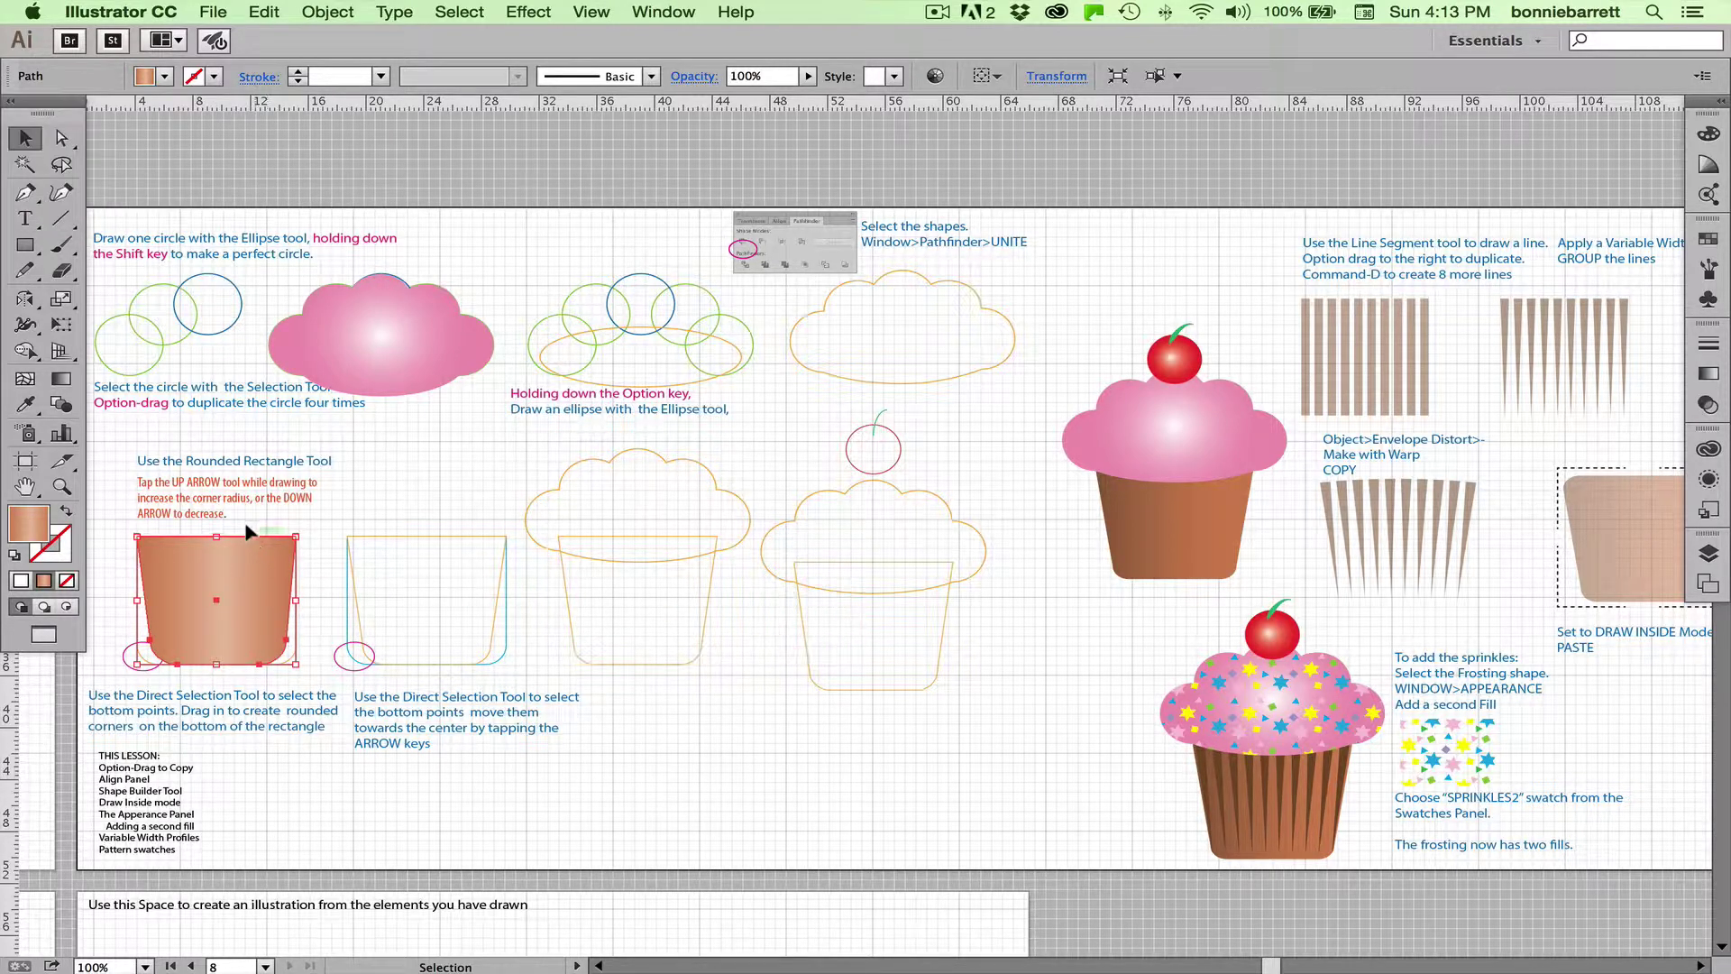
Move the cup and frosting onto the cupcake outline and bring the frosting to front
{"action": "left_click_drag", "start_coordinate": [246, 534], "coordinate": [906, 562]}
{"action": "left_click_drag", "start_coordinate": [430, 326], "coordinate": [924, 539]}
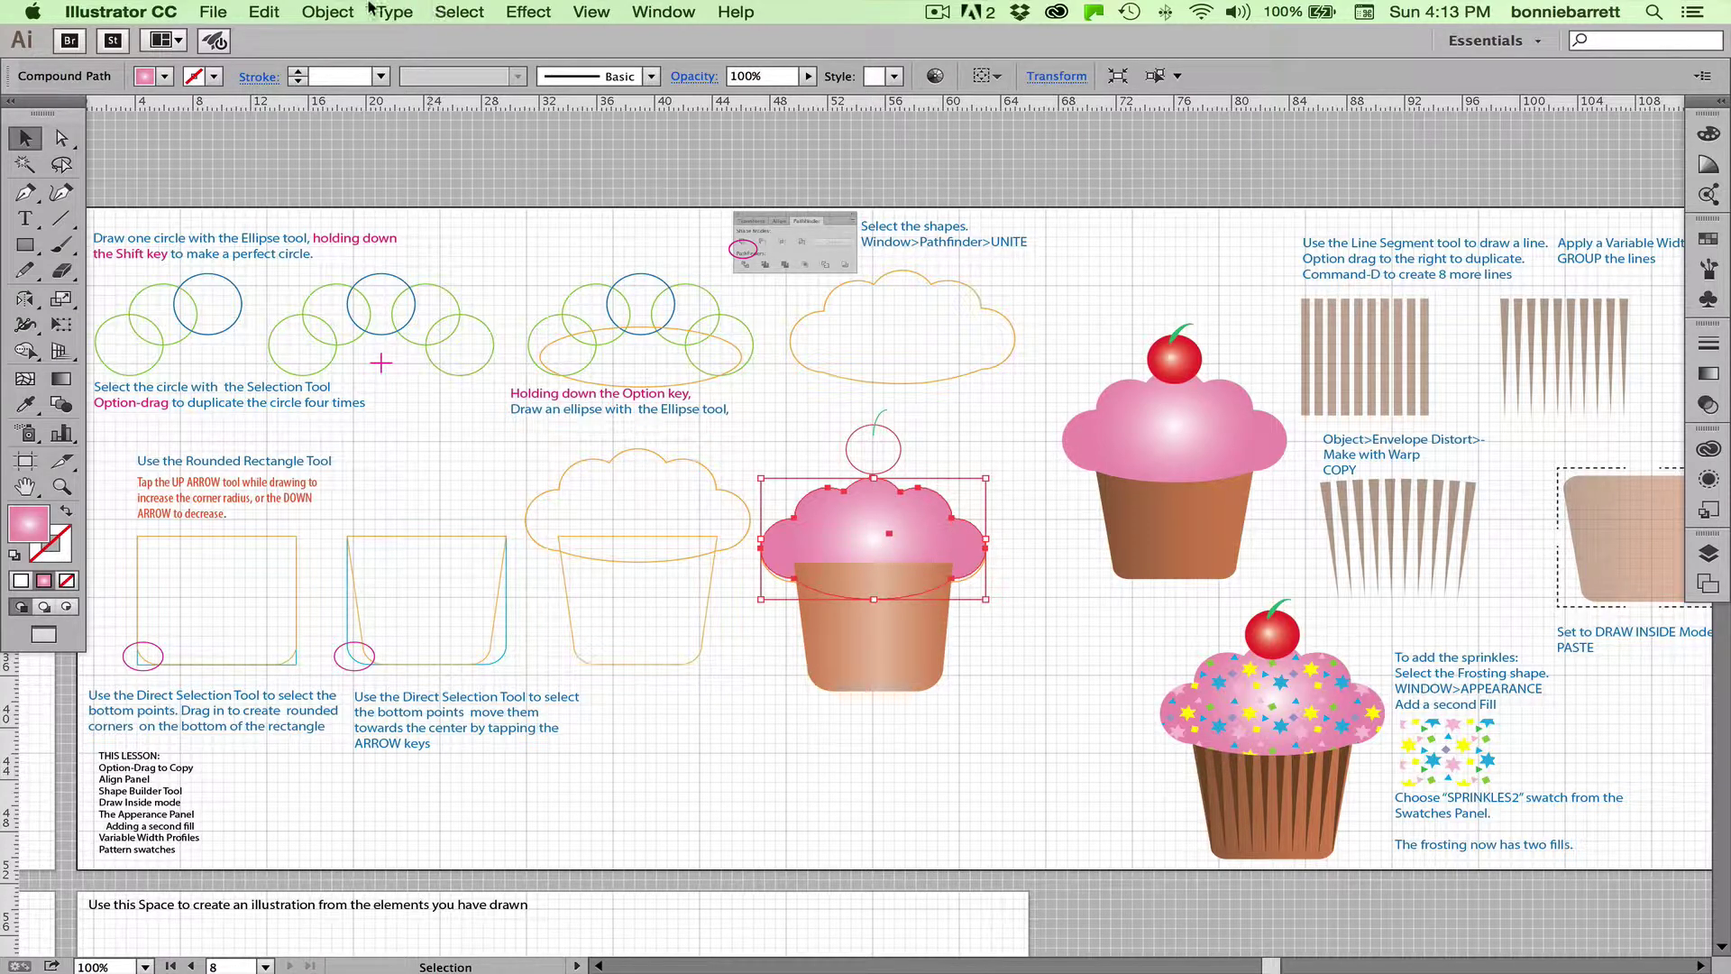
{"action": "left_click", "coordinate": [335, 11]}
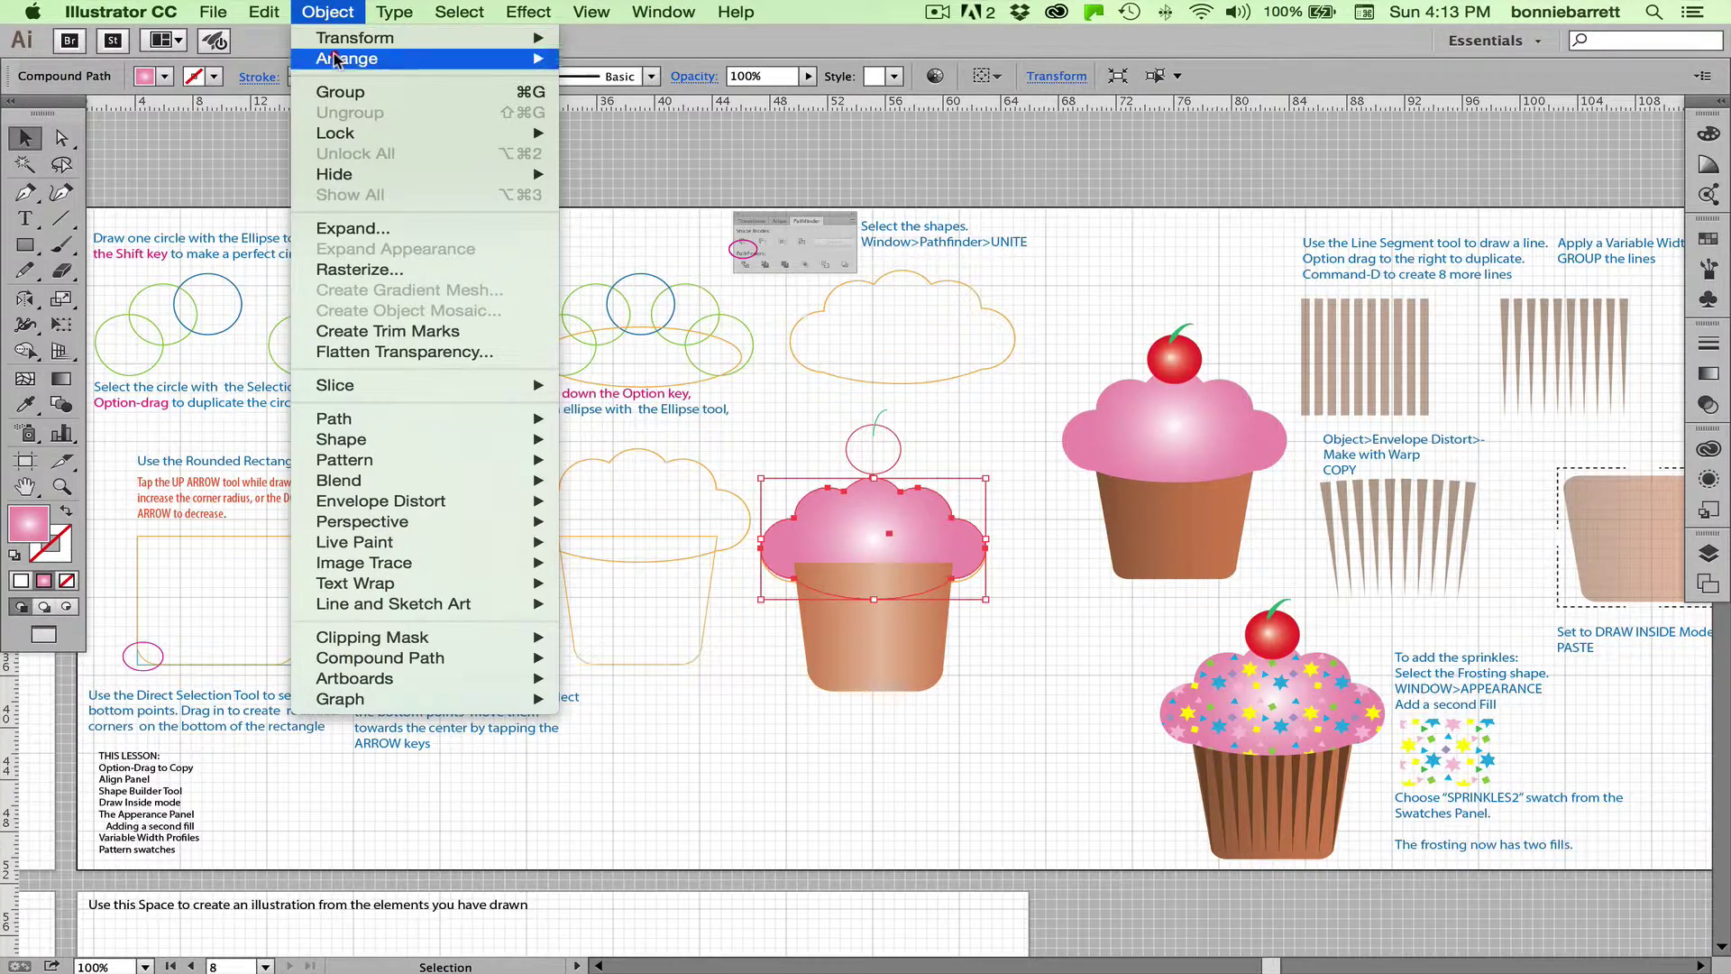
{"action": "mouse_move", "coordinate": [389, 60]}
{"action": "left_click", "coordinate": [614, 59]}
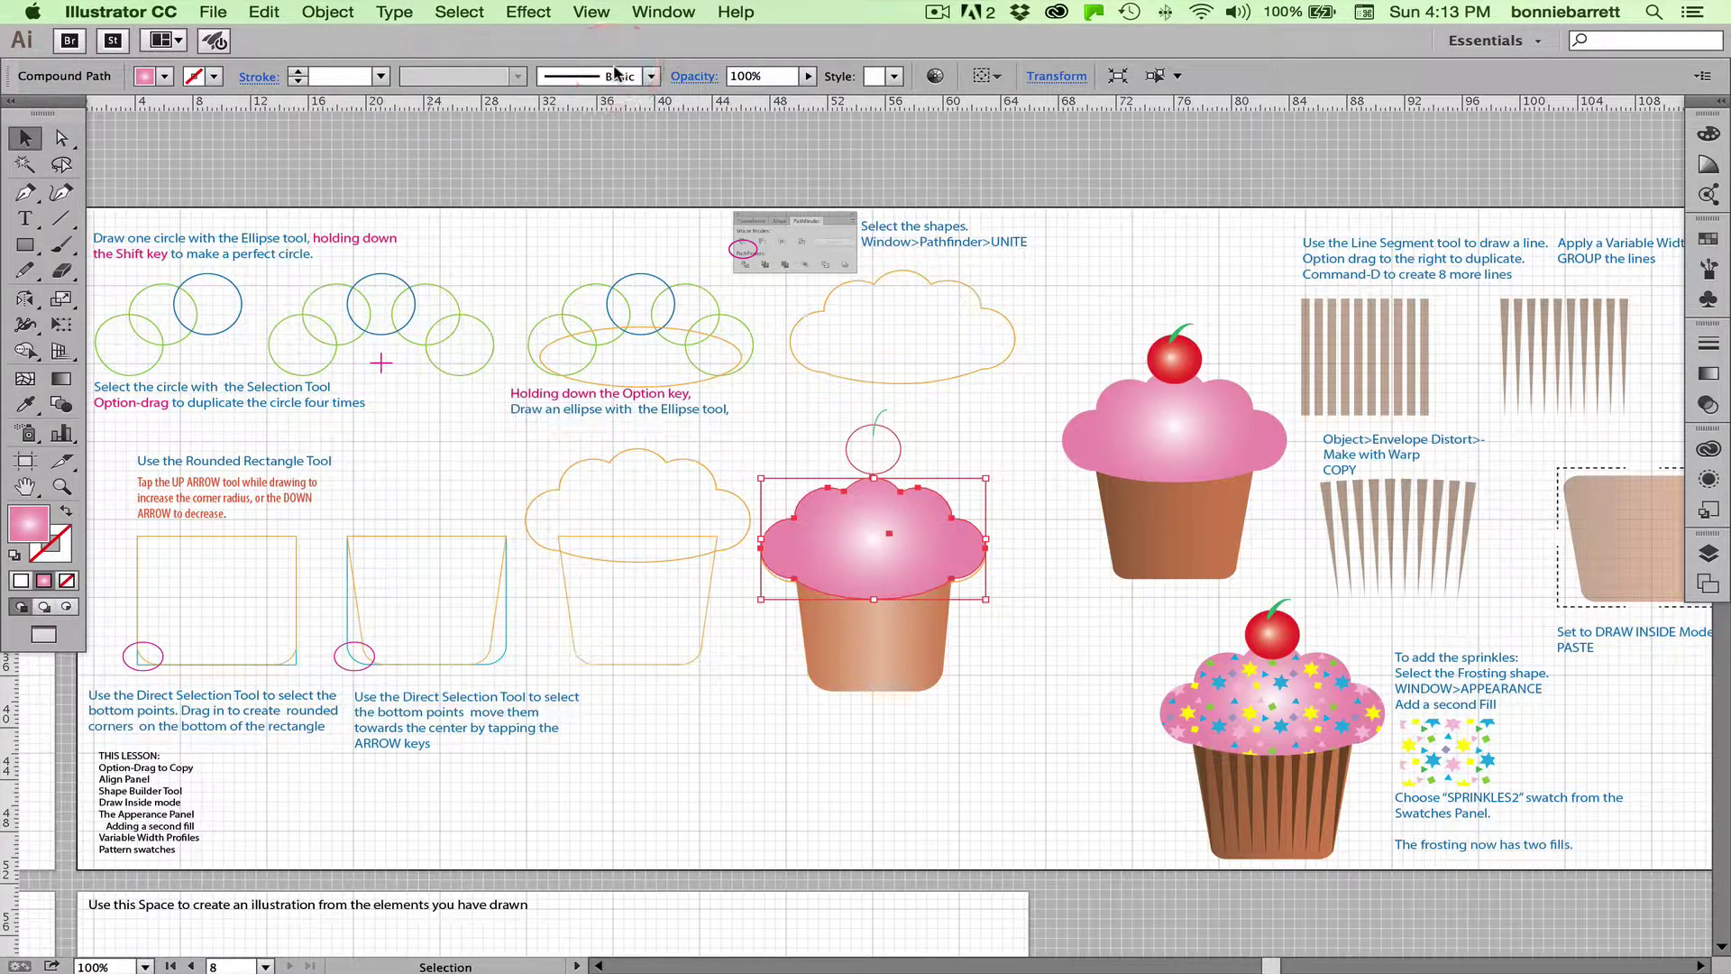
Select the frosting and cup together and align them to the horizontal centre
{"action": "left_click", "coordinate": [781, 451]}
{"action": "left_click_drag", "start_coordinate": [781, 479], "coordinate": [986, 666]}
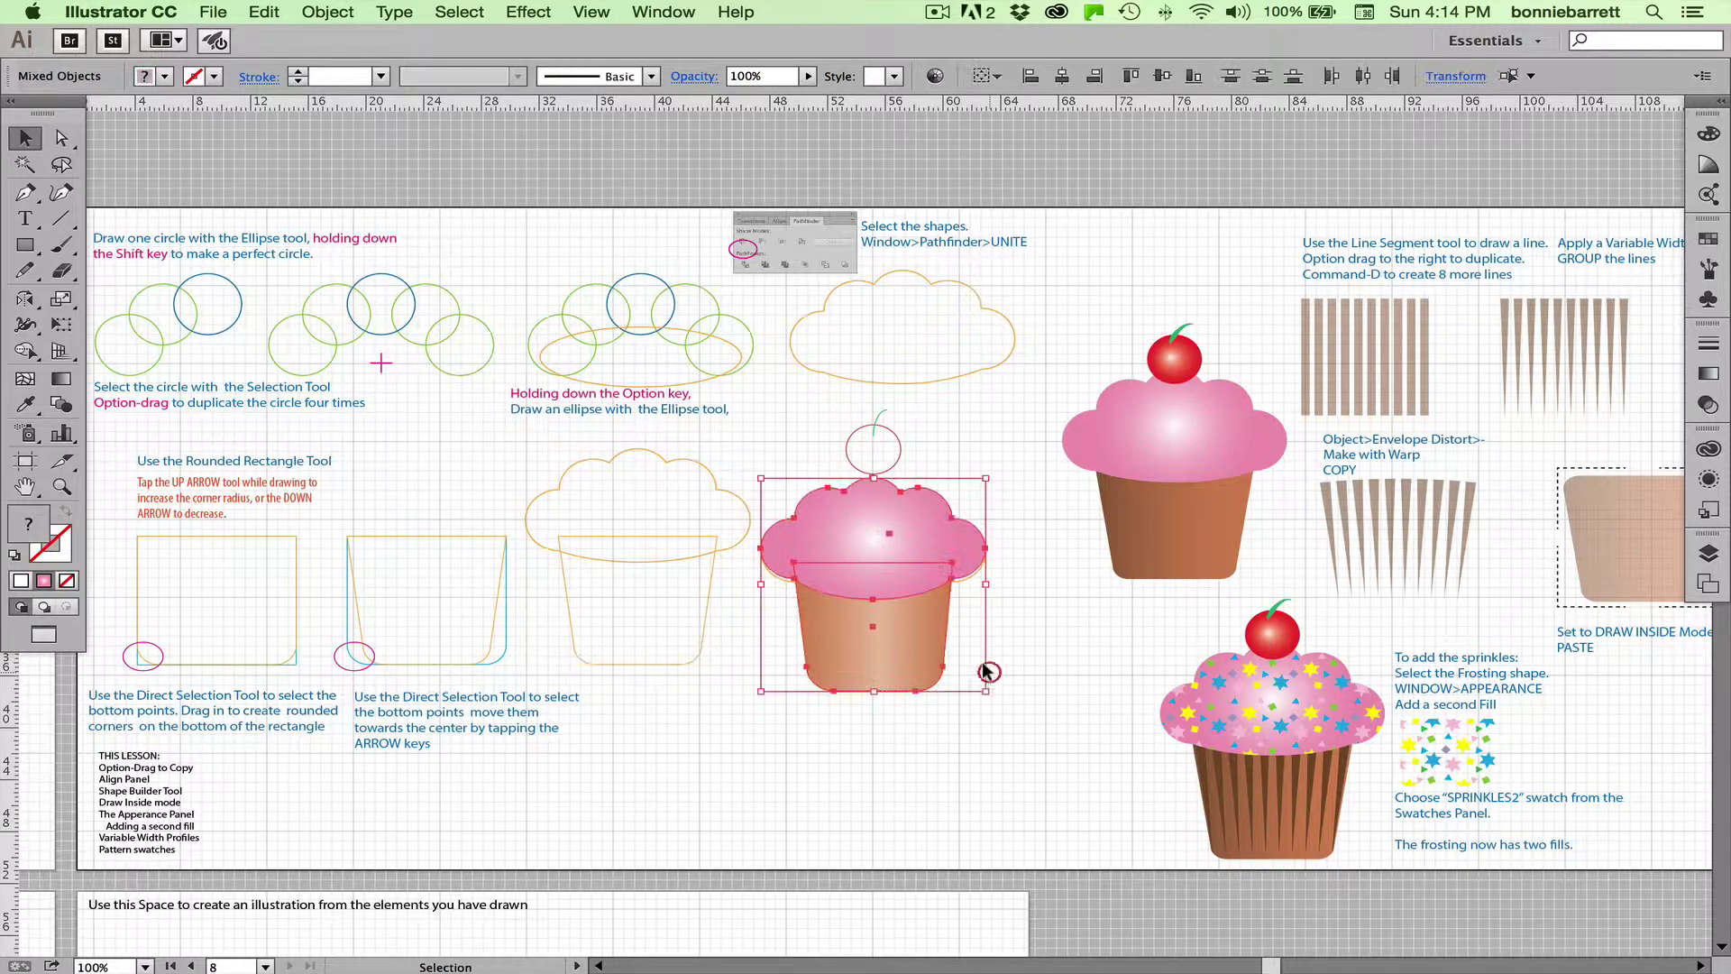
{"action": "left_click", "coordinate": [1062, 77]}
{"action": "left_click", "coordinate": [963, 415]}
Set fill to None and the stroke to the dark brown swatch (C=40 M=65 Y=90 K=35) at 1 pt
{"action": "scroll", "coordinate": [972, 419], "scroll_direction": "right", "scroll_amount": 1}
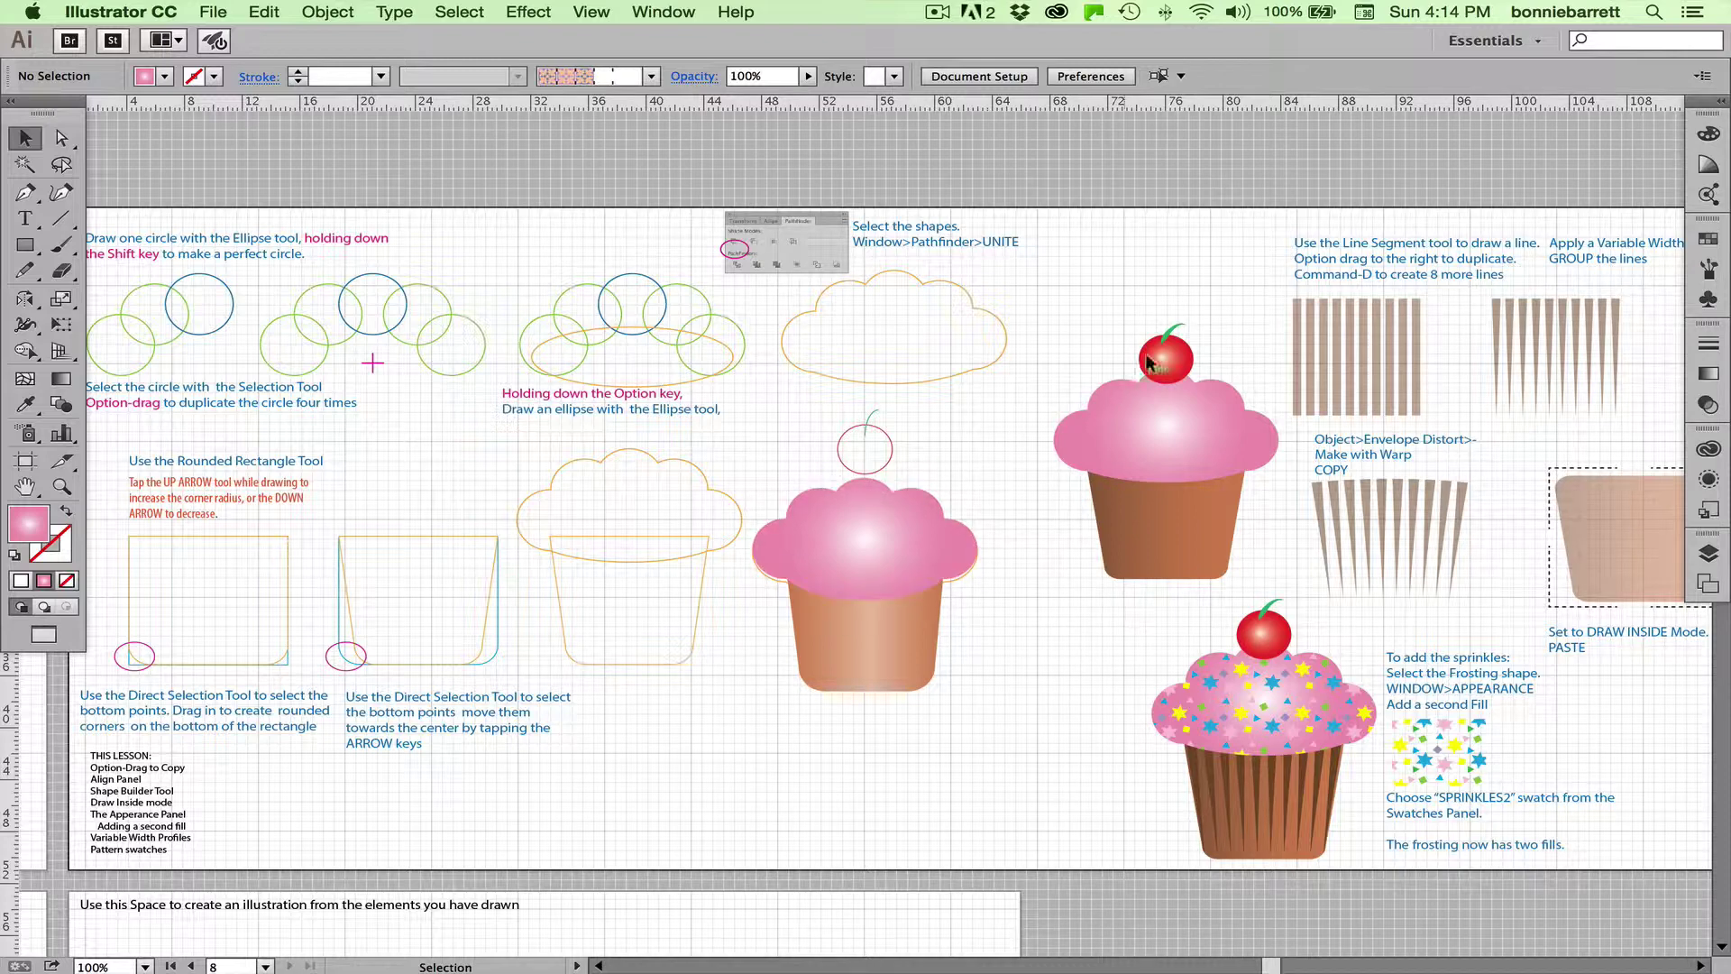
{"action": "left_click_drag", "start_coordinate": [1230, 282], "coordinate": [869, 251]}
{"action": "left_click", "coordinate": [61, 486]}
{"action": "left_click_drag", "start_coordinate": [823, 176], "coordinate": [1371, 644]}
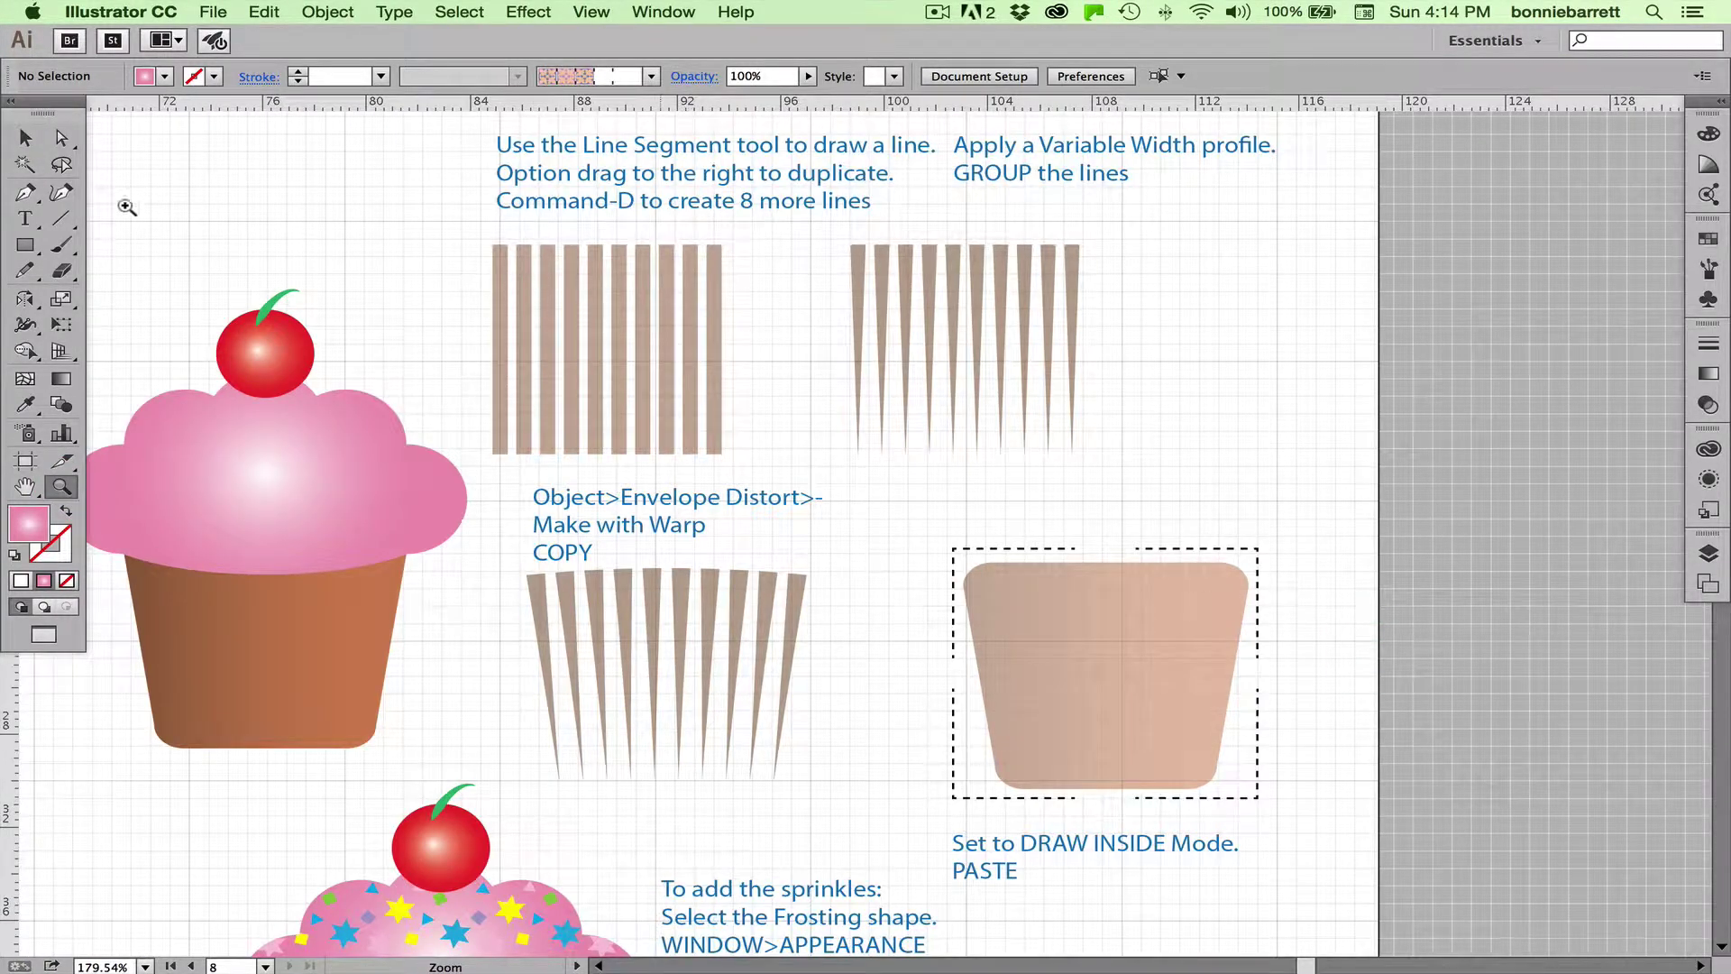
{"action": "left_click", "coordinate": [162, 77]}
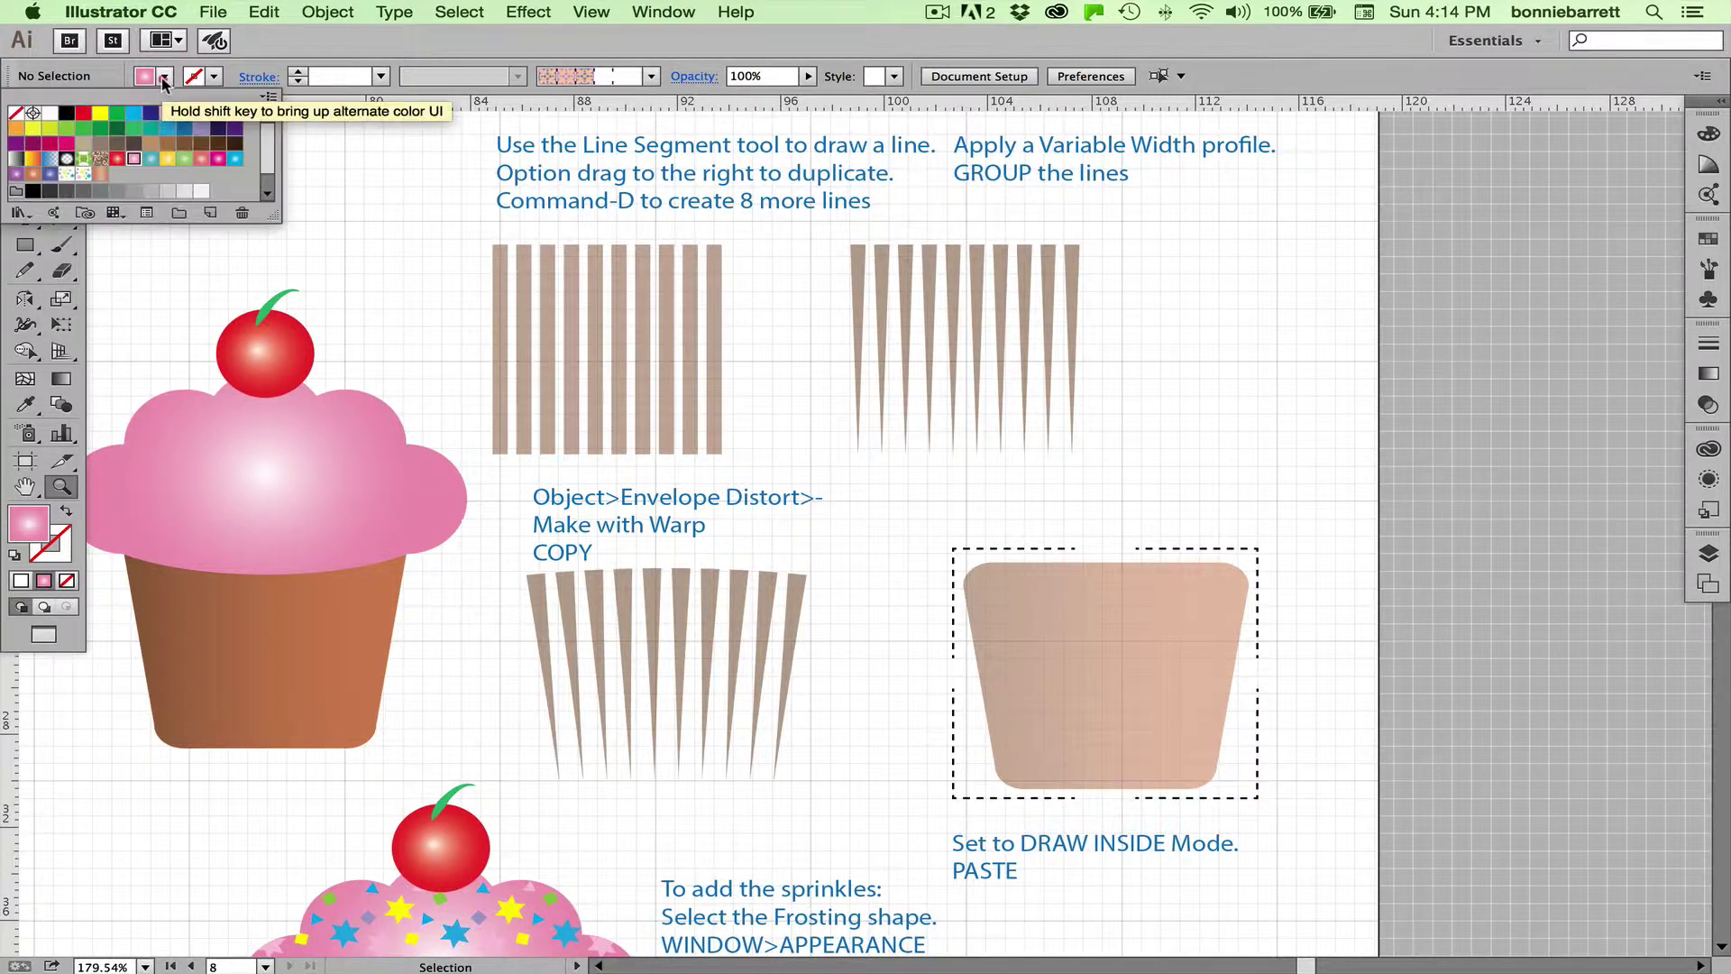
{"action": "left_click", "coordinate": [15, 113]}
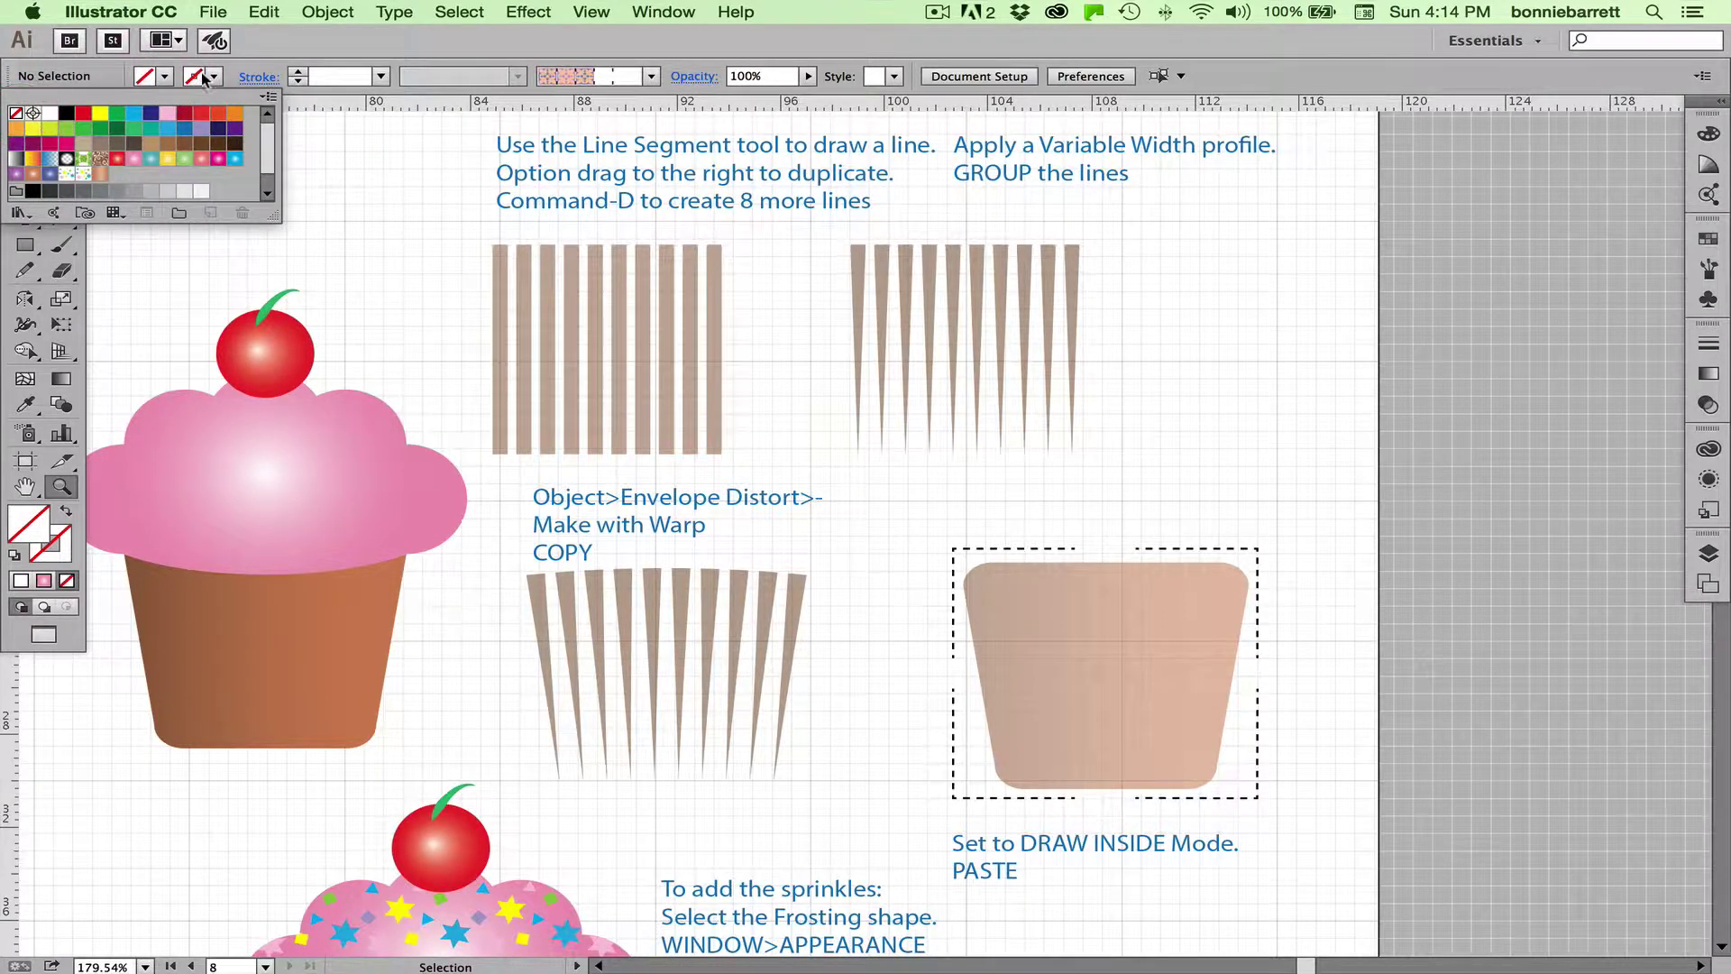
{"action": "left_click", "coordinate": [213, 78]}
{"action": "left_click", "coordinate": [213, 77]}
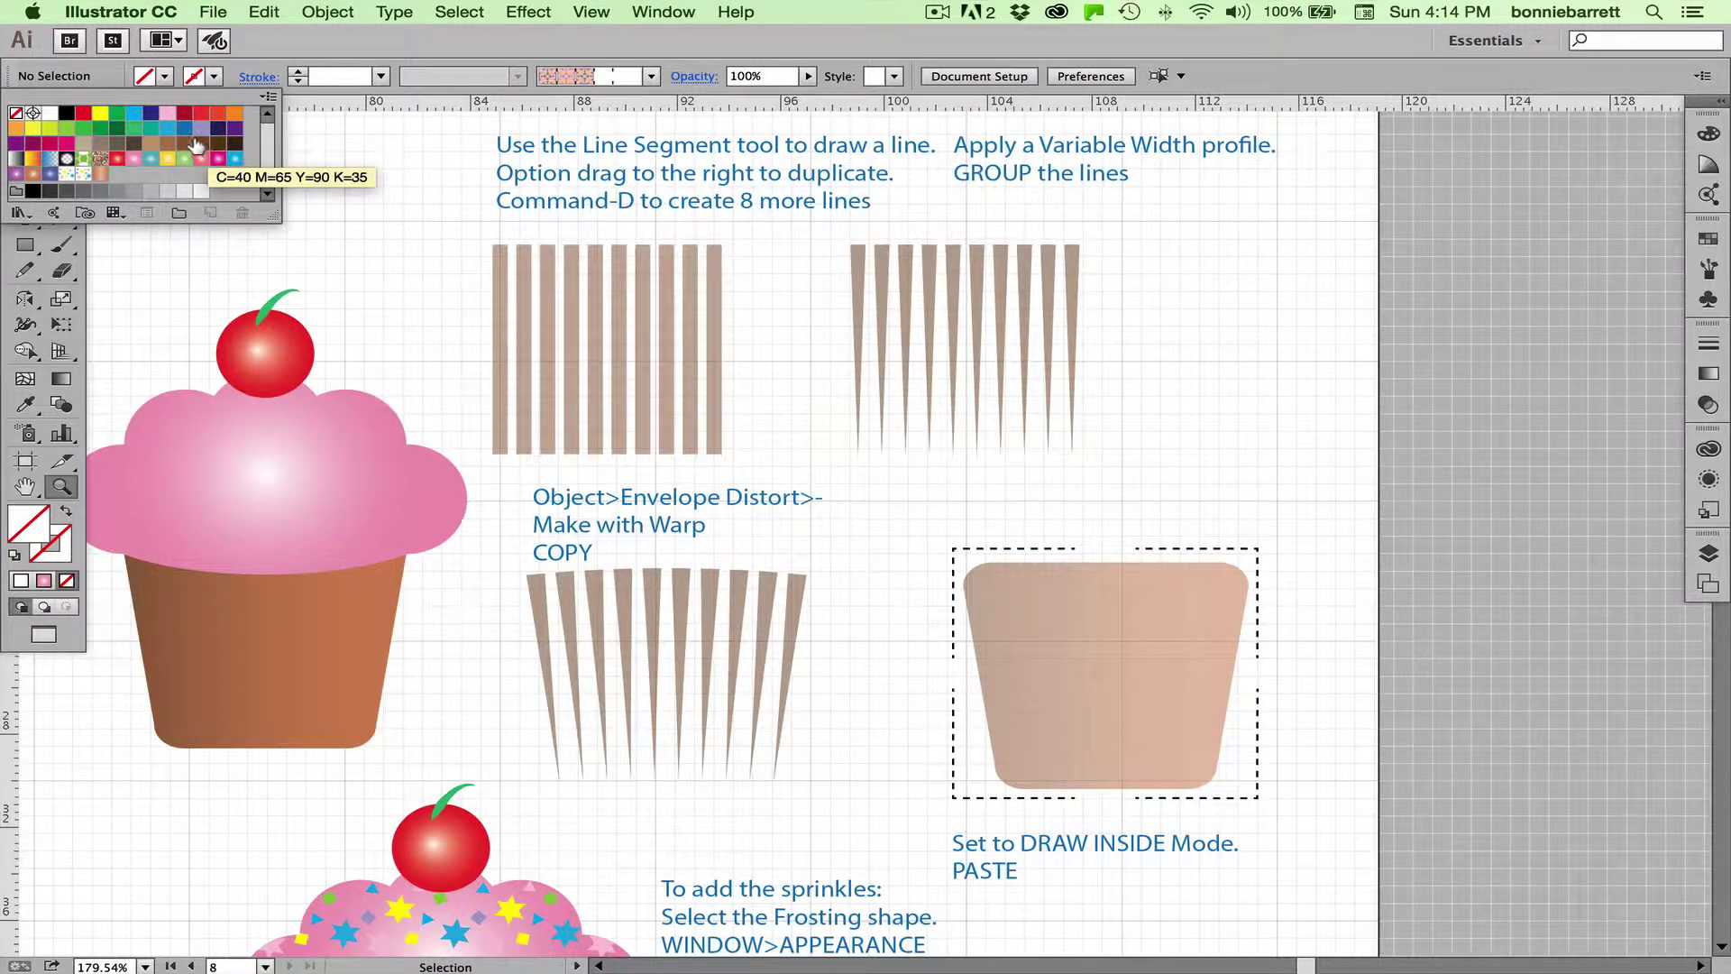
{"action": "left_click", "coordinate": [198, 144]}
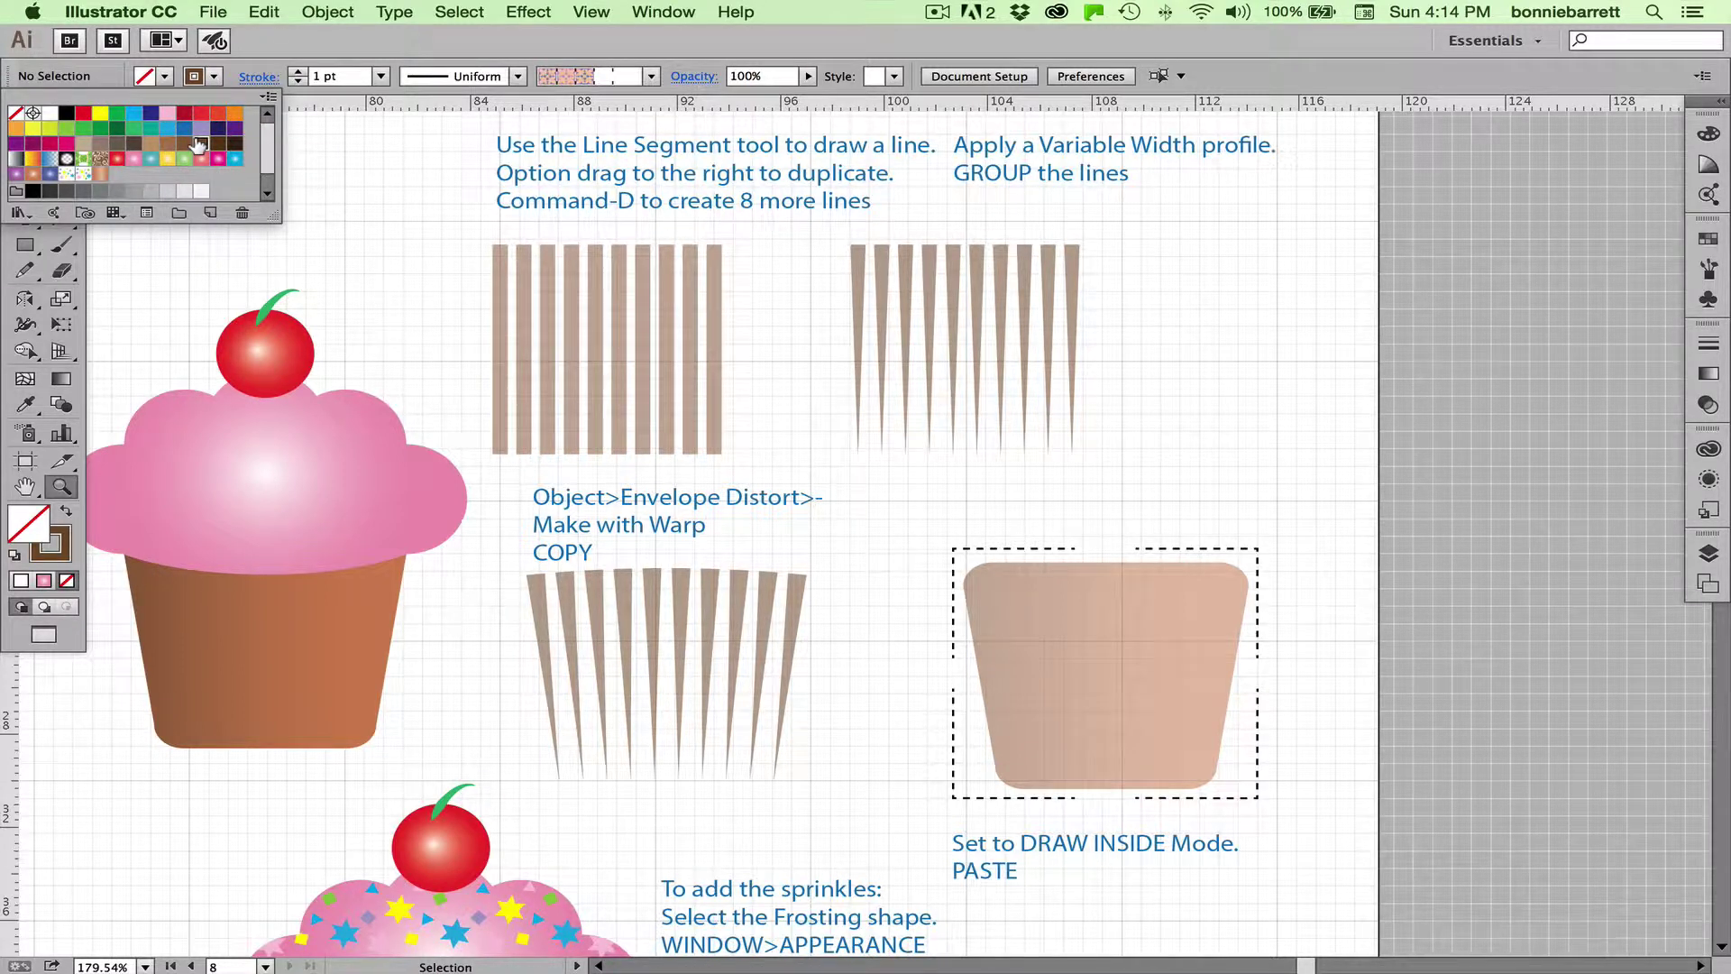
{"action": "left_click", "coordinate": [252, 239]}
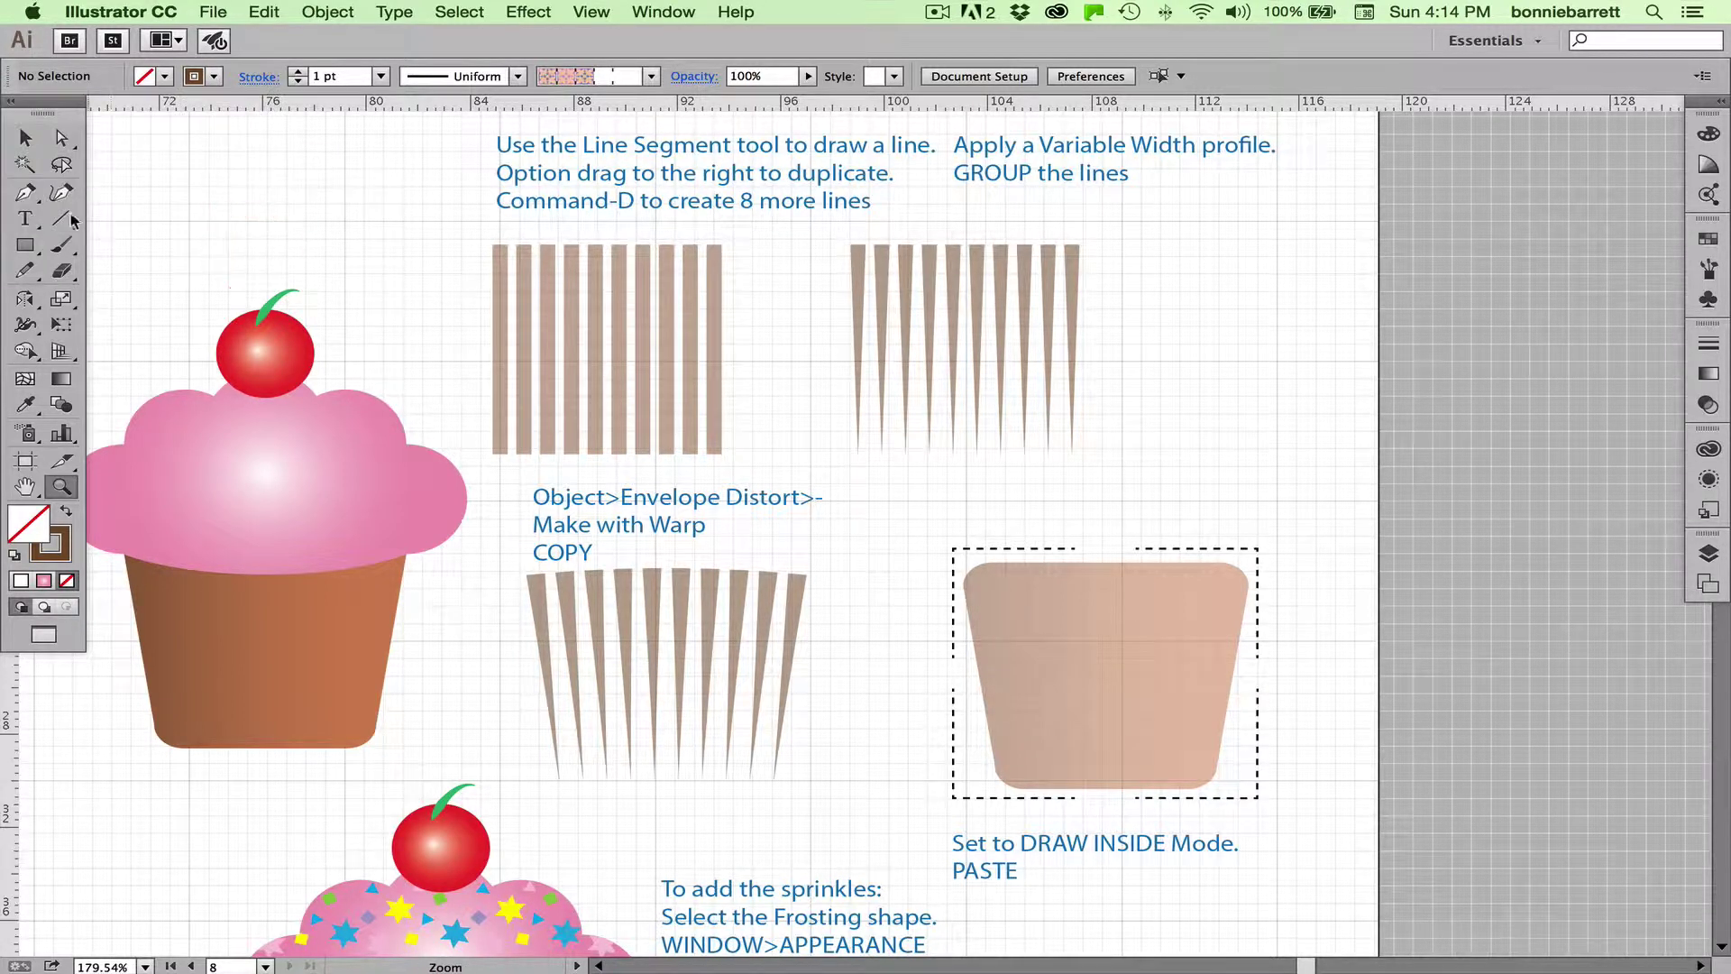
Draw a vertical line down the first sample bar and give it a 7 pt stroke
{"action": "left_click_drag", "start_coordinate": [65, 221], "coordinate": [126, 216]}
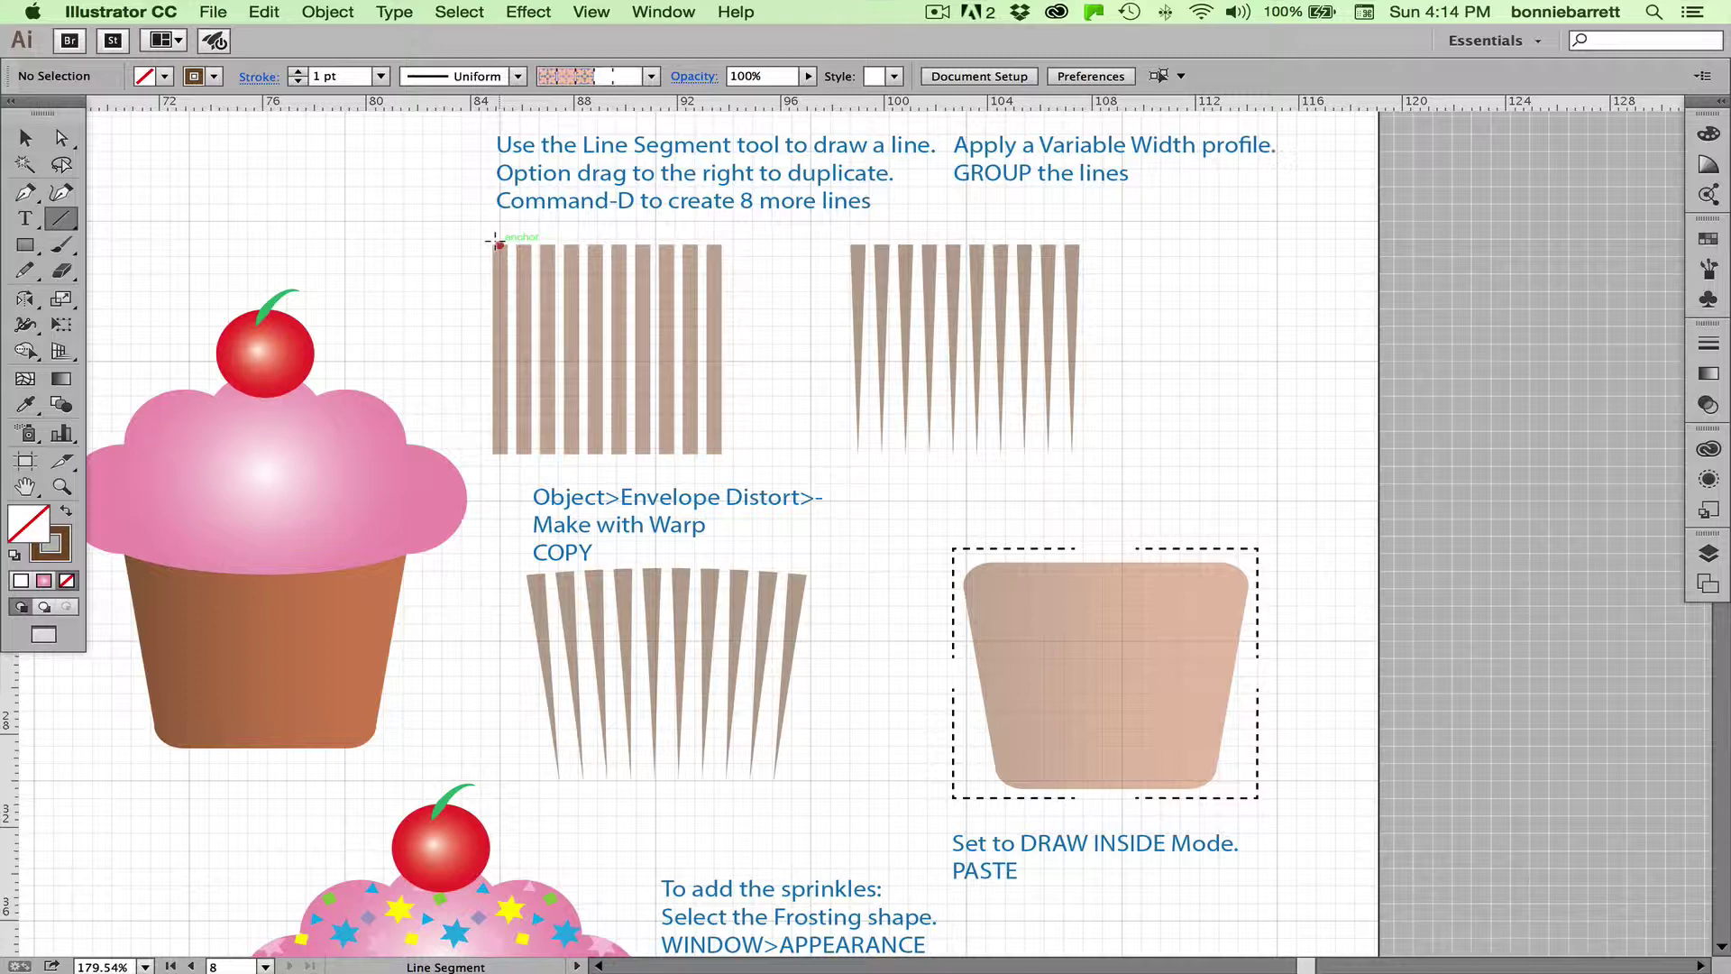
{"action": "left_click_drag", "start_coordinate": [497, 242], "coordinate": [497, 452]}
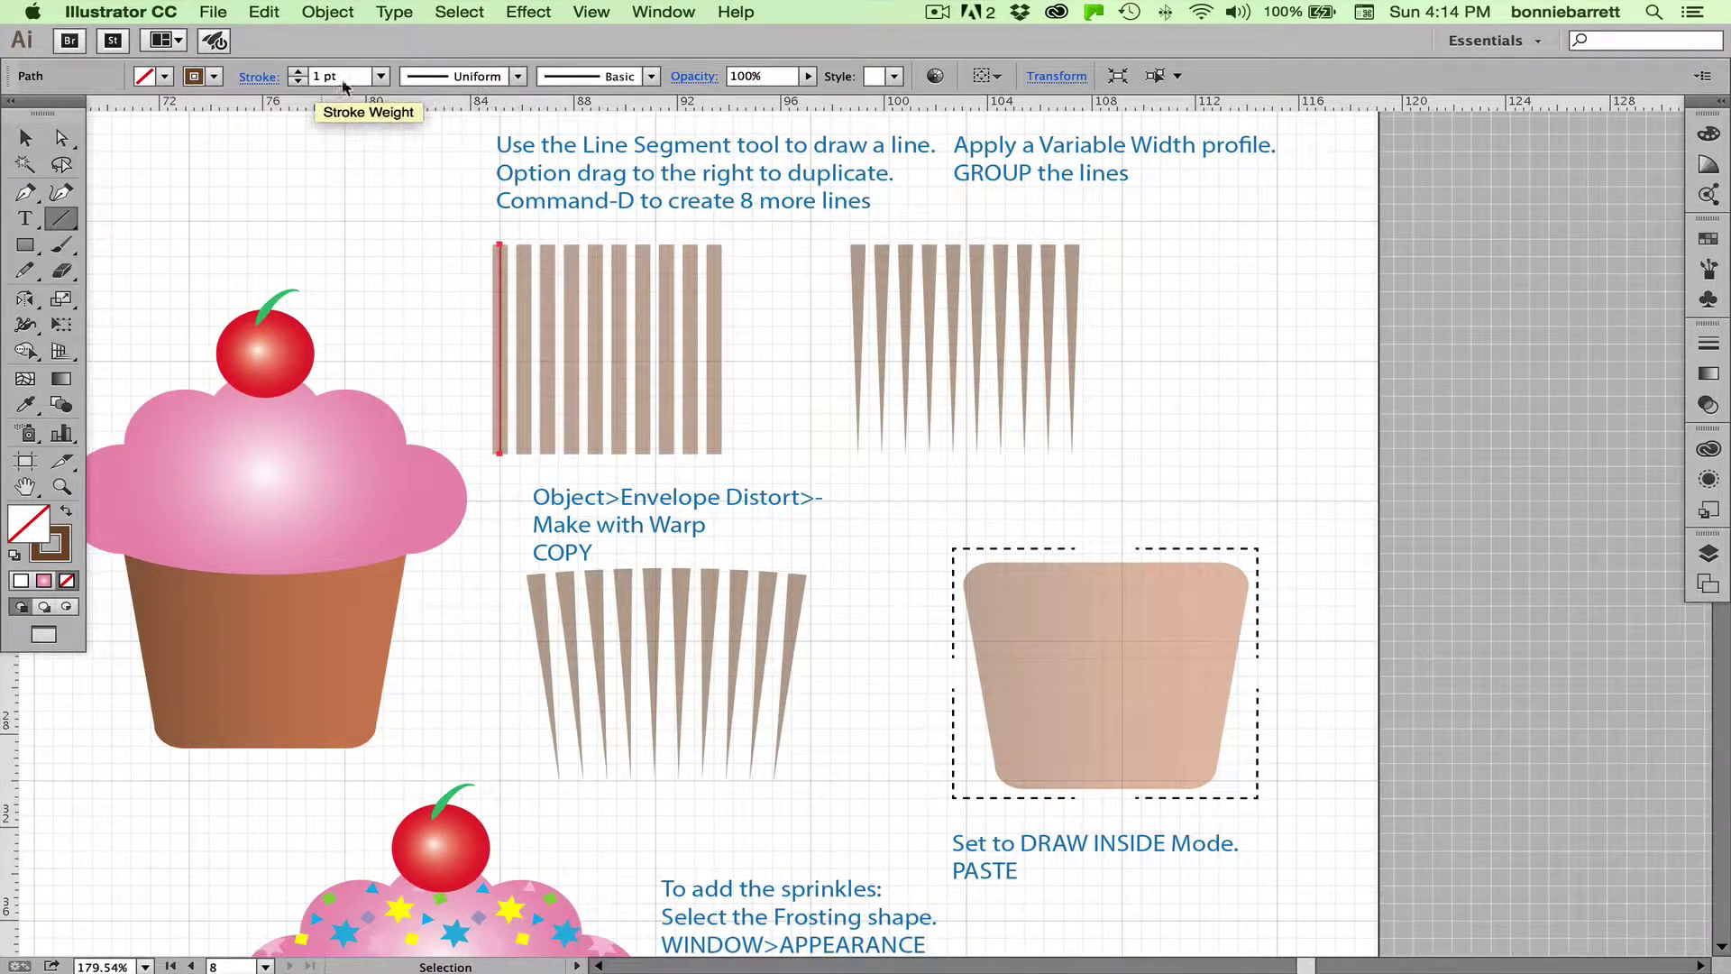
{"action": "left_click", "coordinate": [380, 78]}
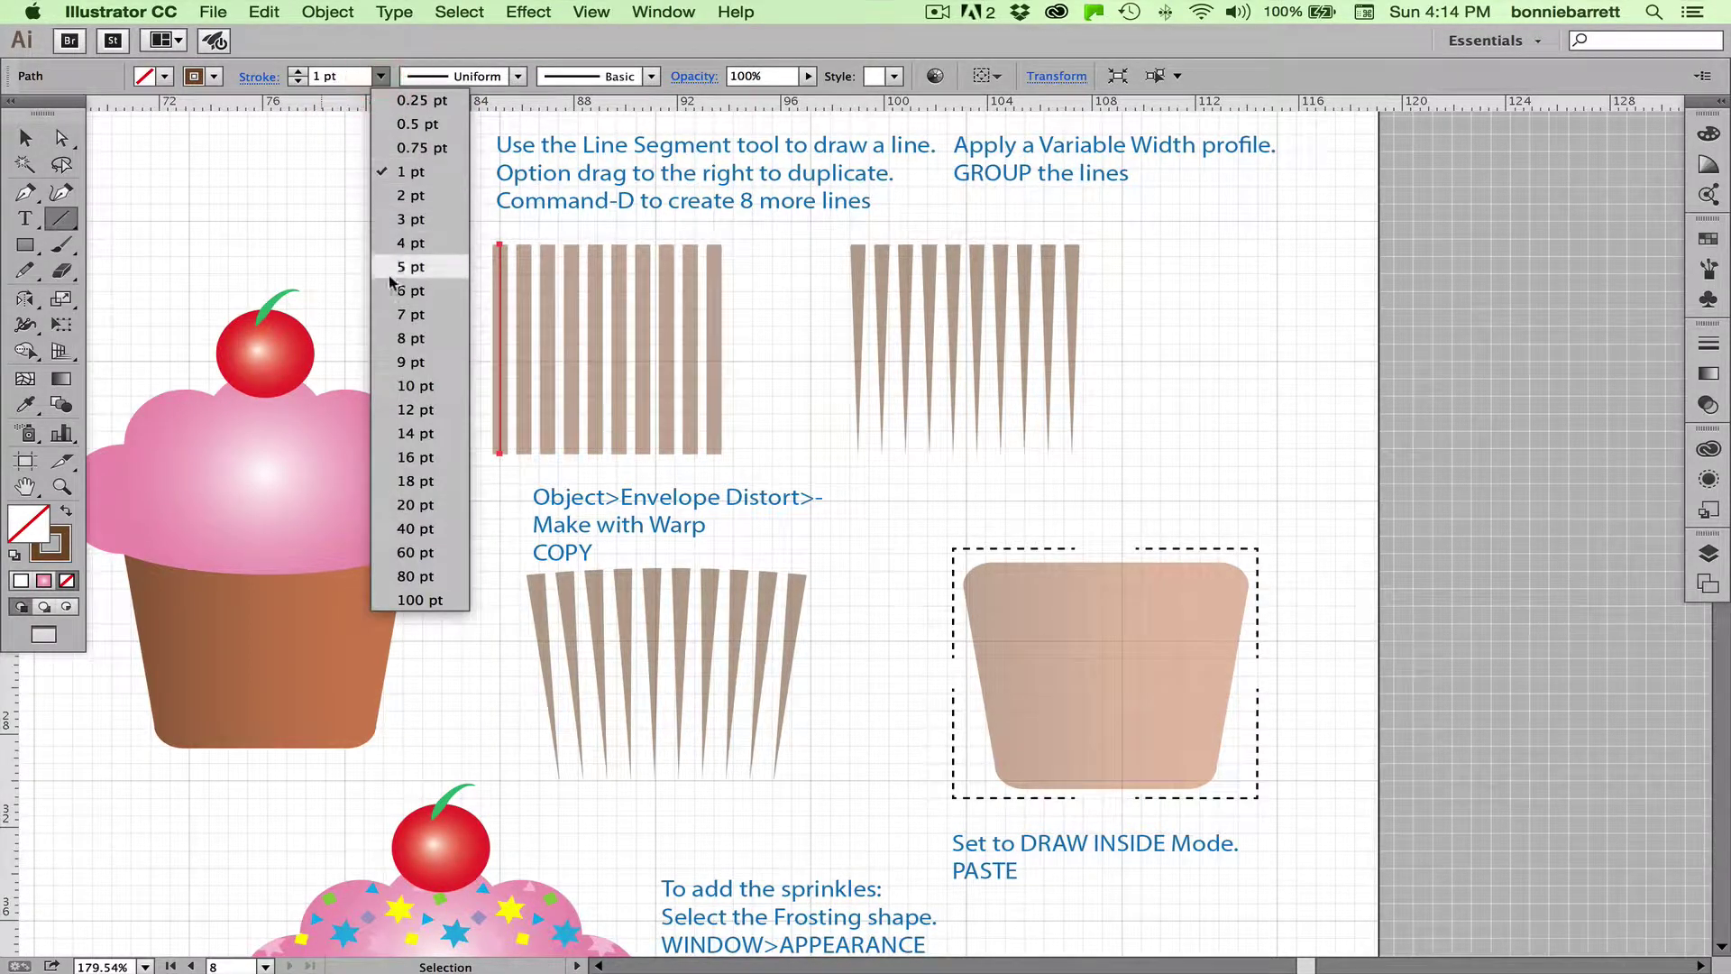
{"action": "left_click", "coordinate": [391, 307]}
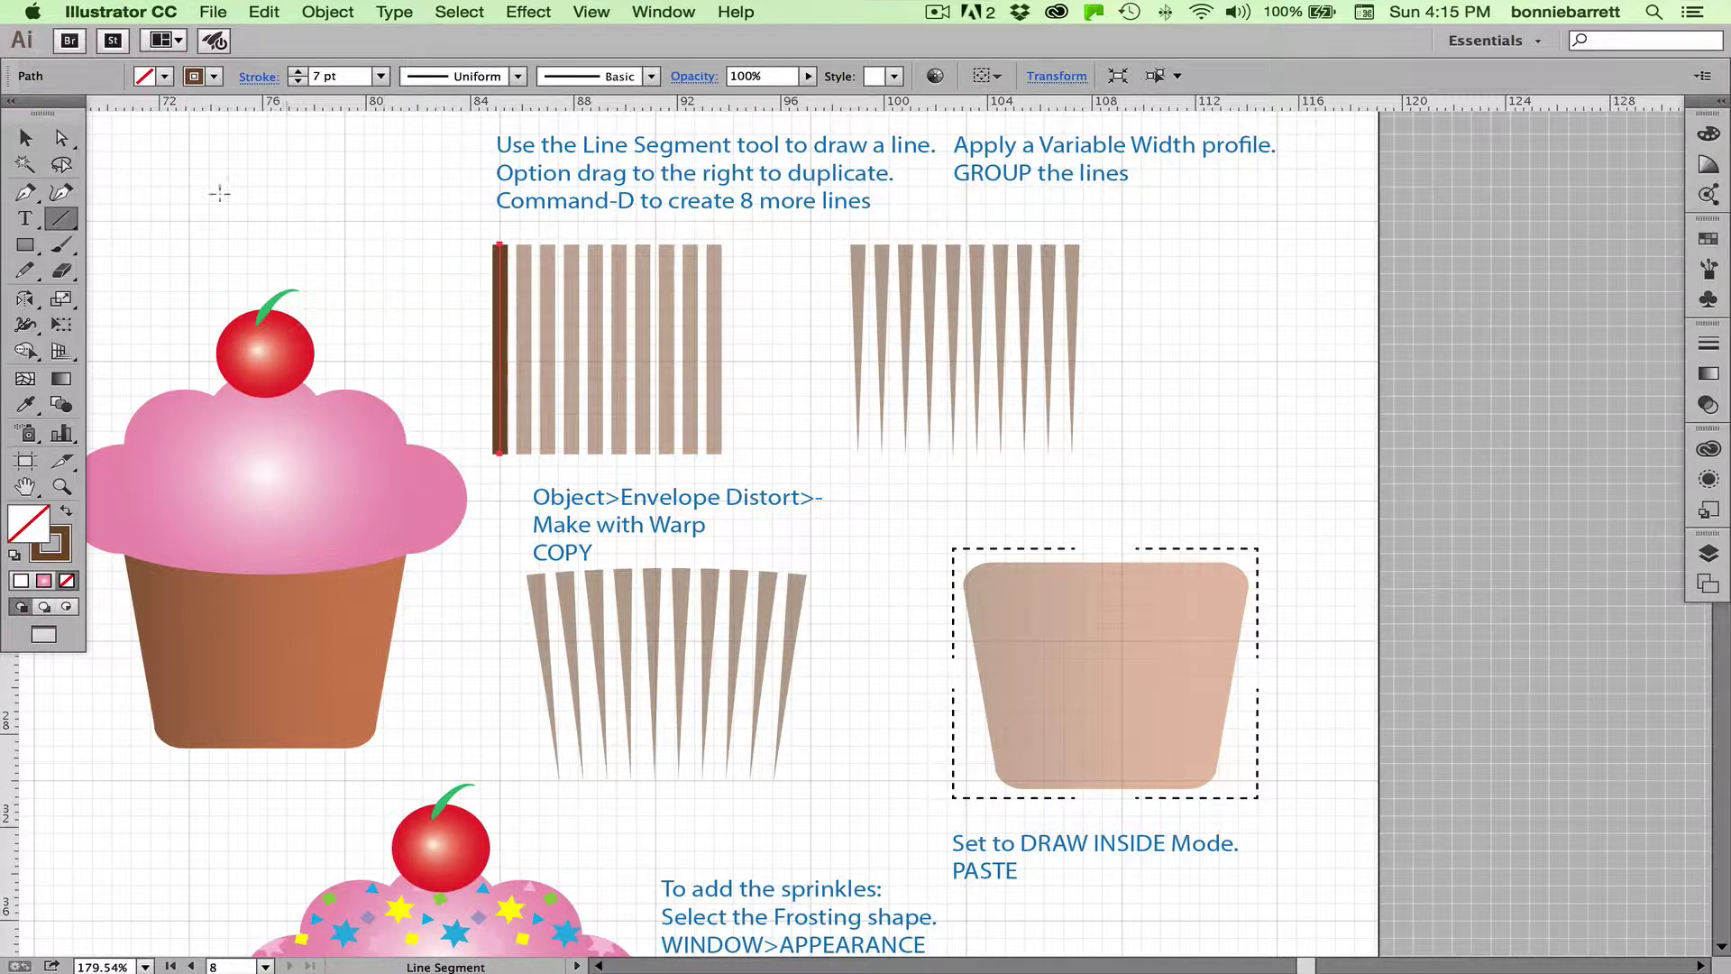
Duplicate the brown line a short distance to the right
{"action": "left_click", "coordinate": [22, 135]}
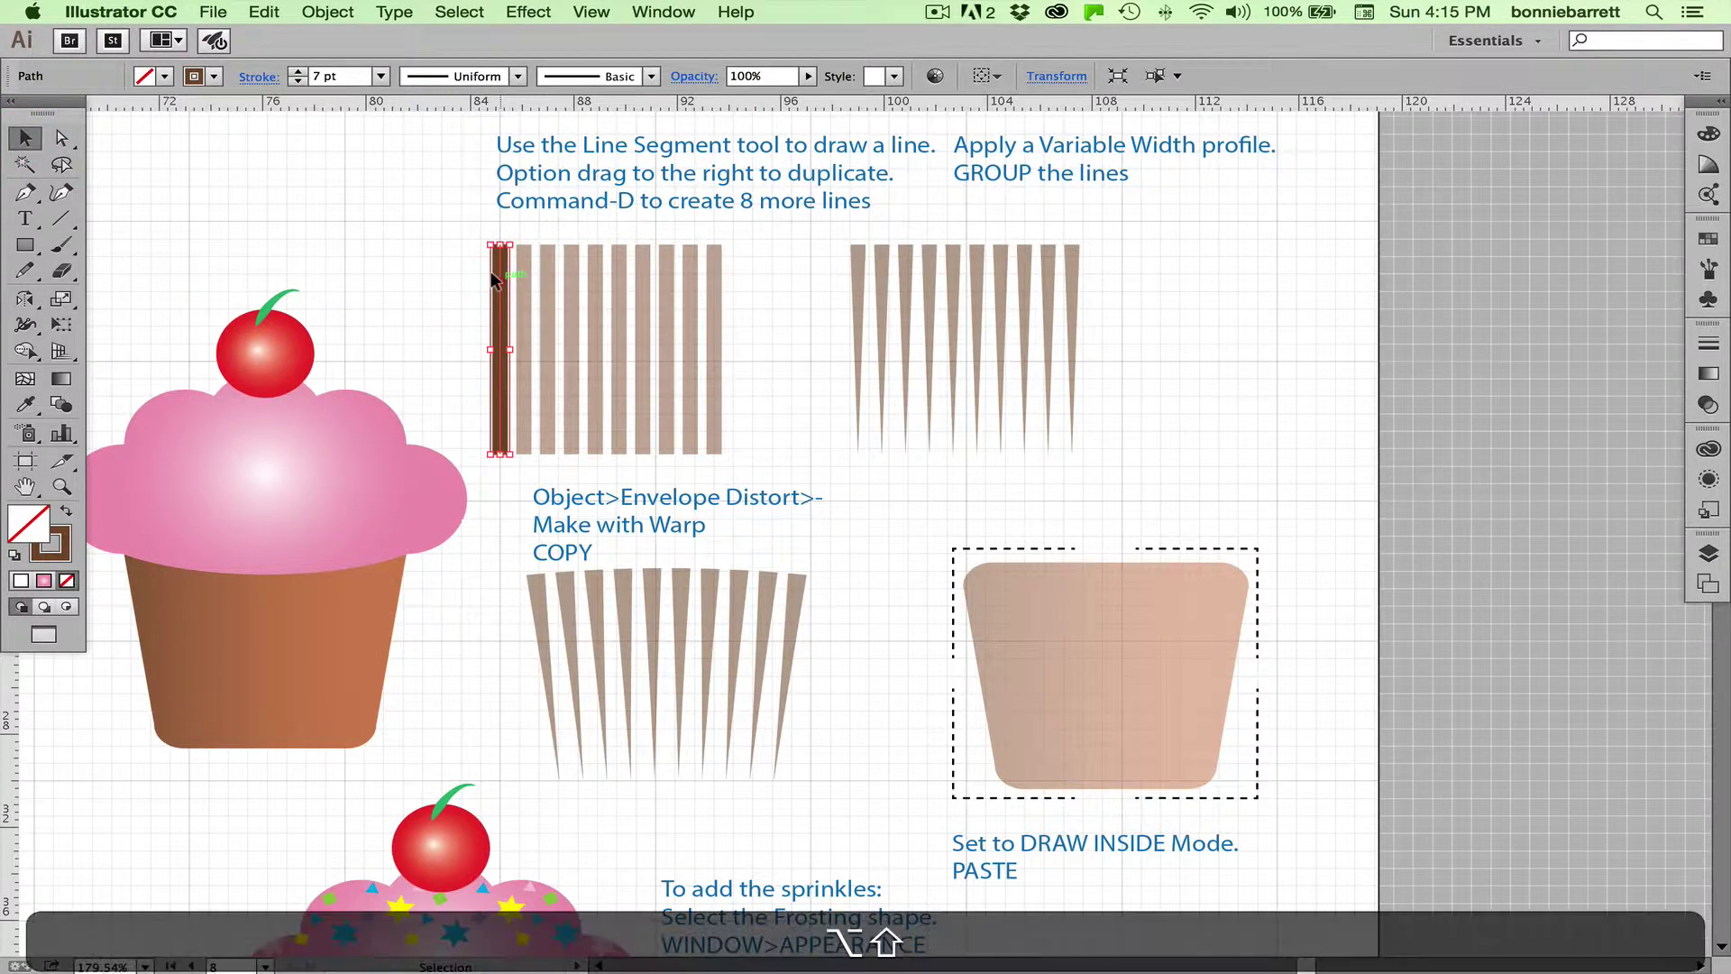
{"action": "left_click_drag", "start_coordinate": [494, 278], "coordinate": [516, 280]}
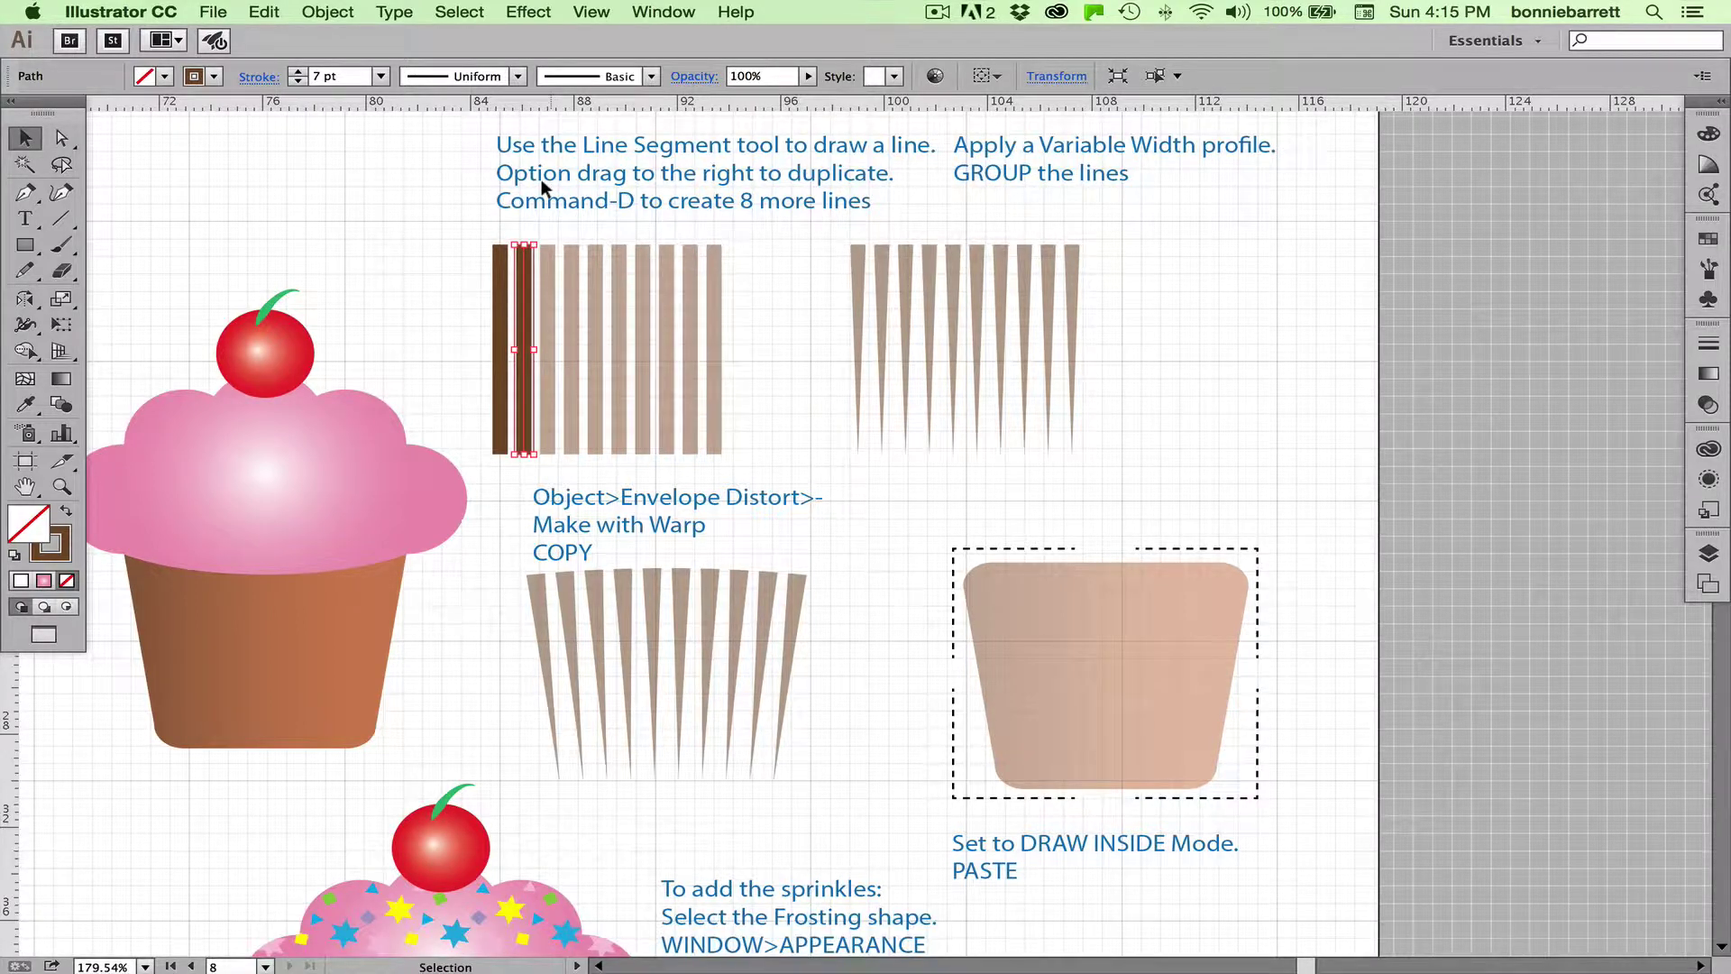
{"action": "scroll", "coordinate": [541, 178], "scroll_direction": "left", "scroll_amount": 1}
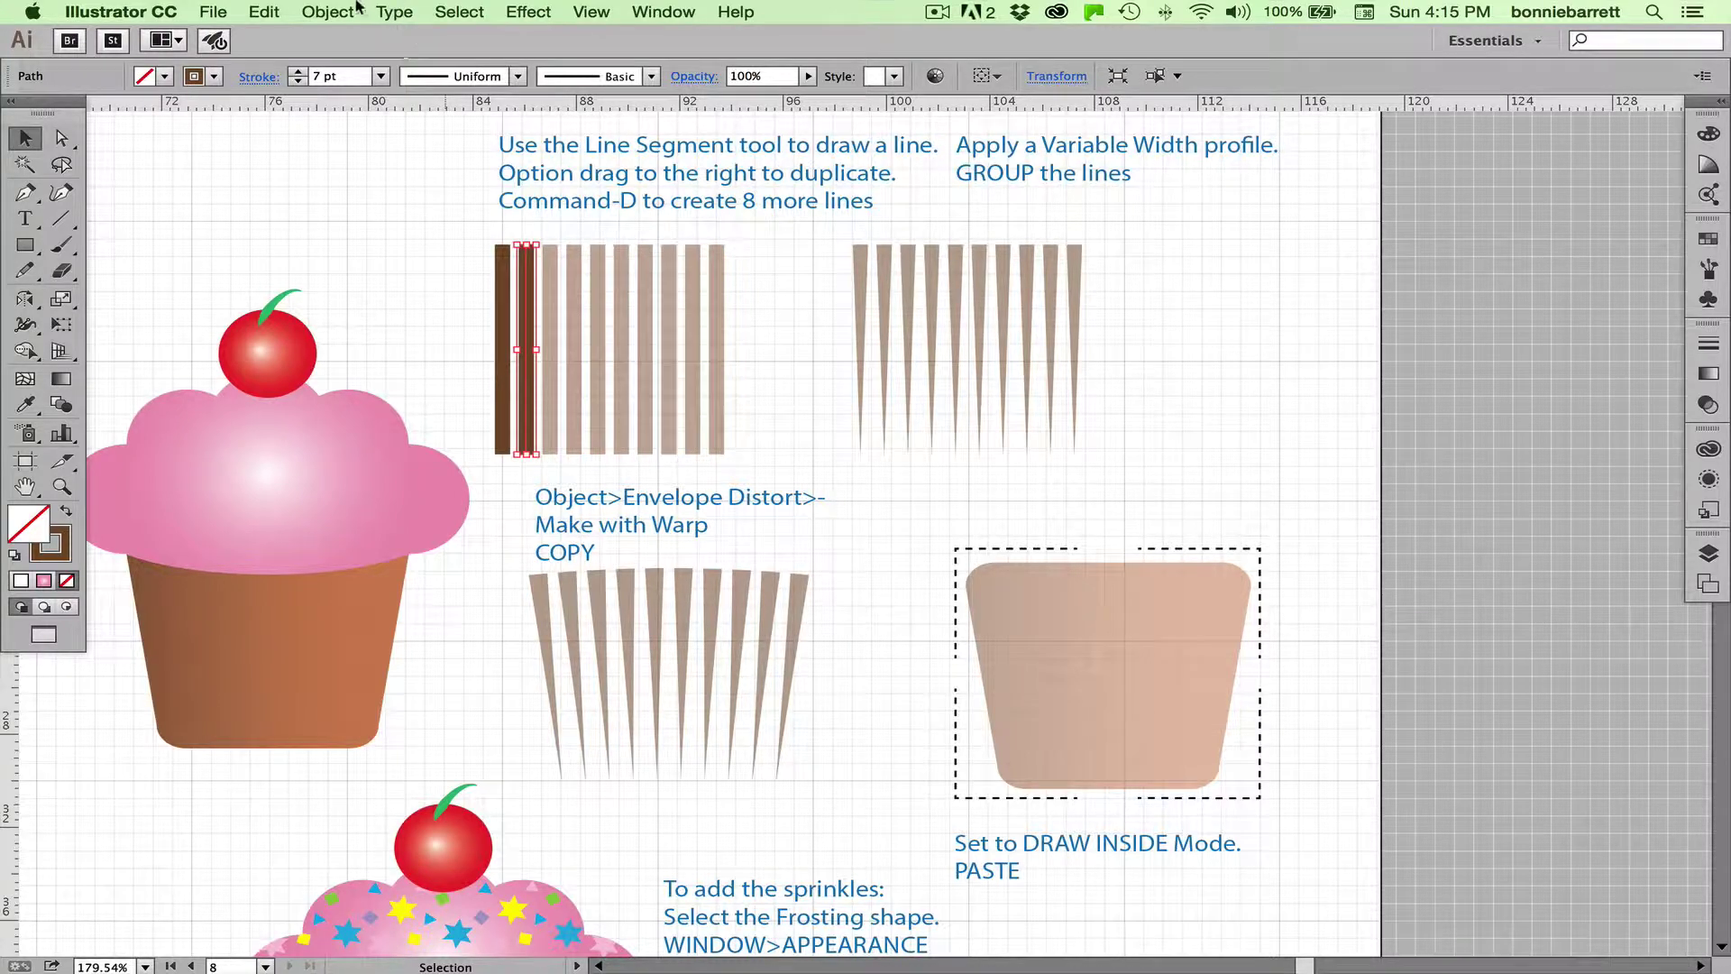
Repeat the duplicate with Cmd-D until ten evenly spaced lines exist, then select them all
{"action": "left_click", "coordinate": [325, 12]}
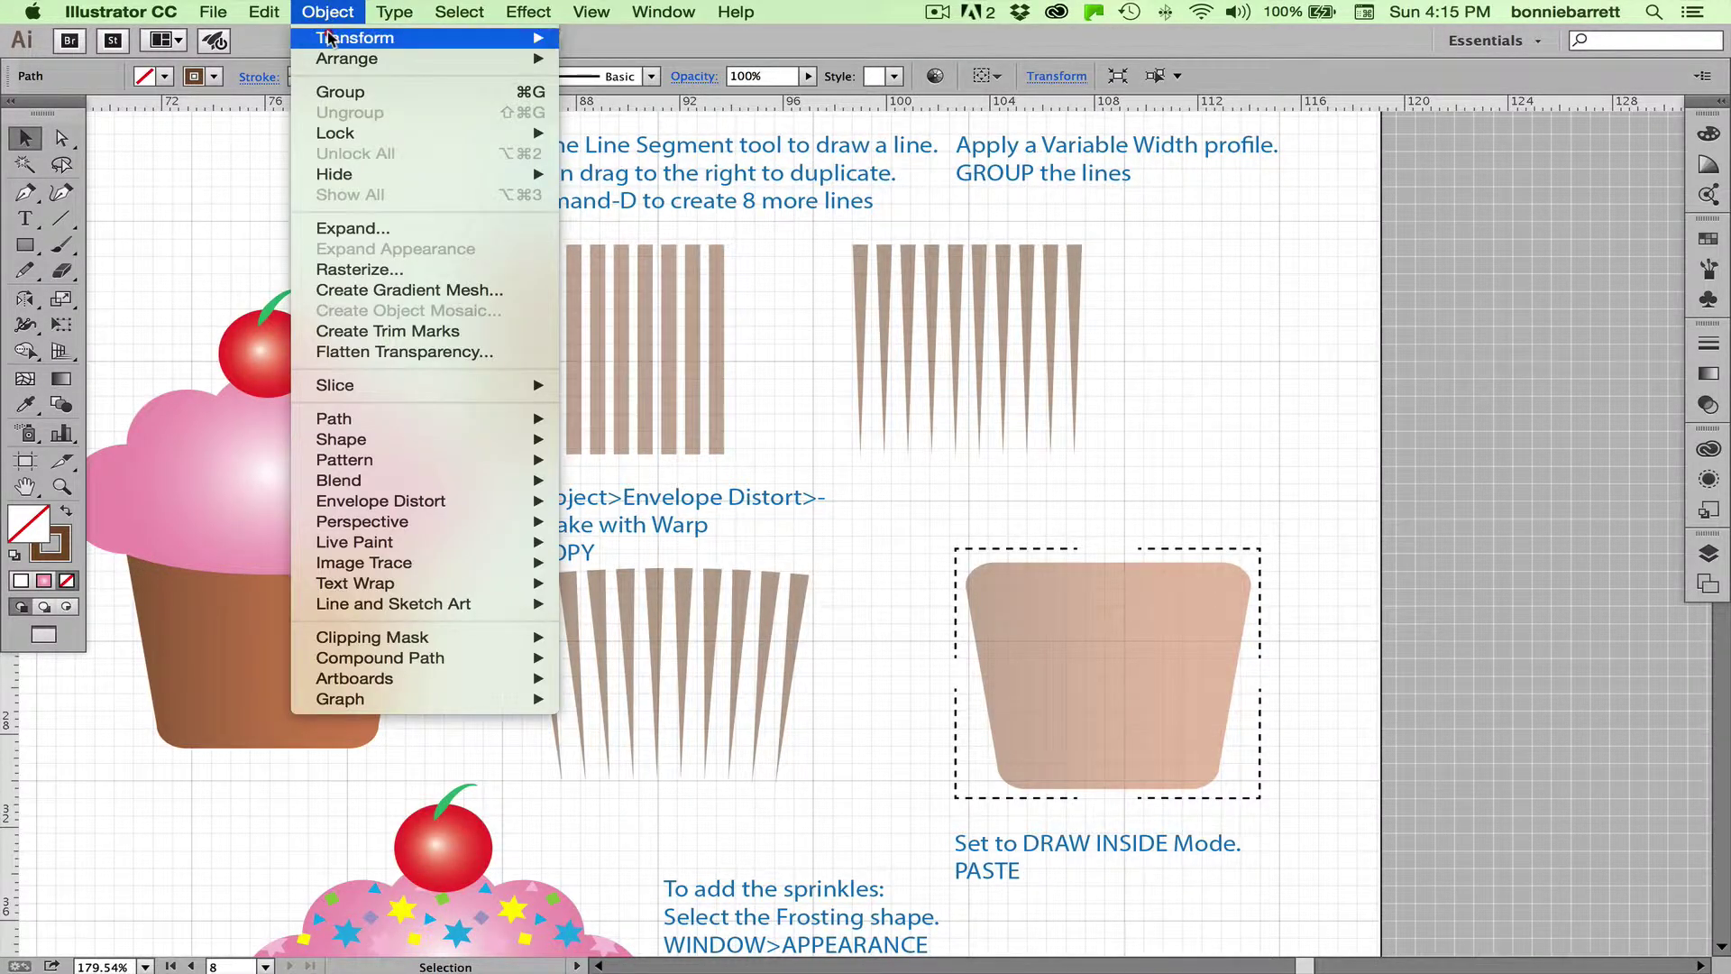
{"action": "mouse_move", "coordinate": [331, 41]}
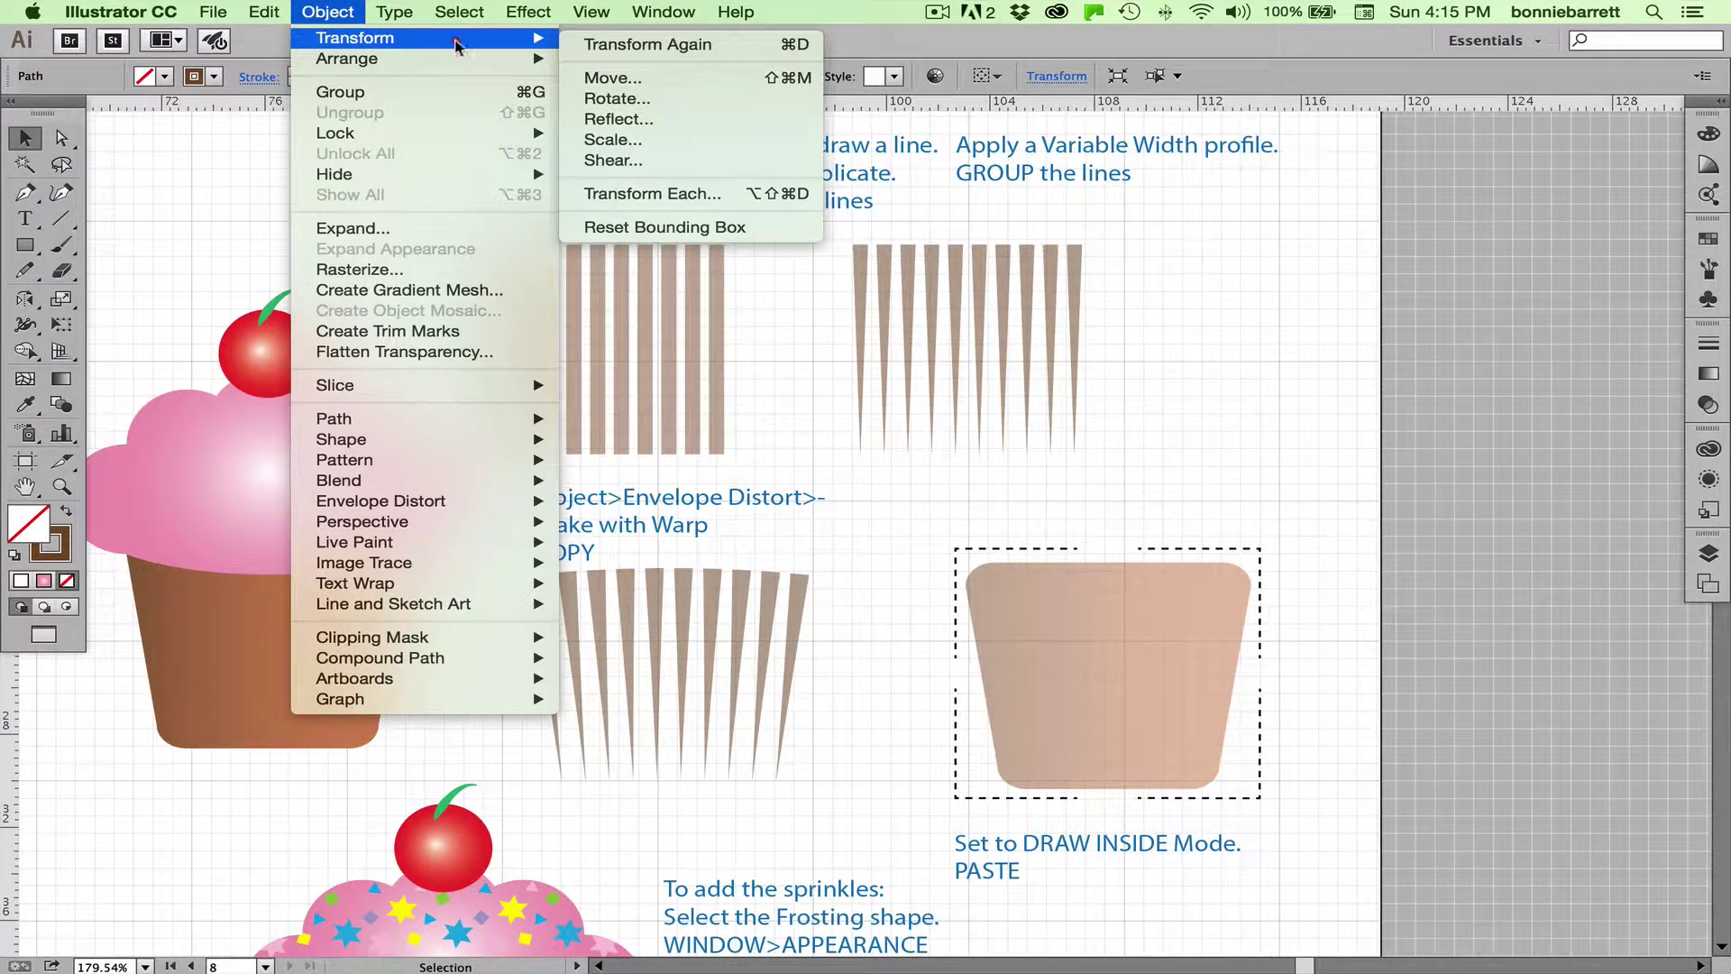
{"action": "left_click", "coordinate": [620, 47]}
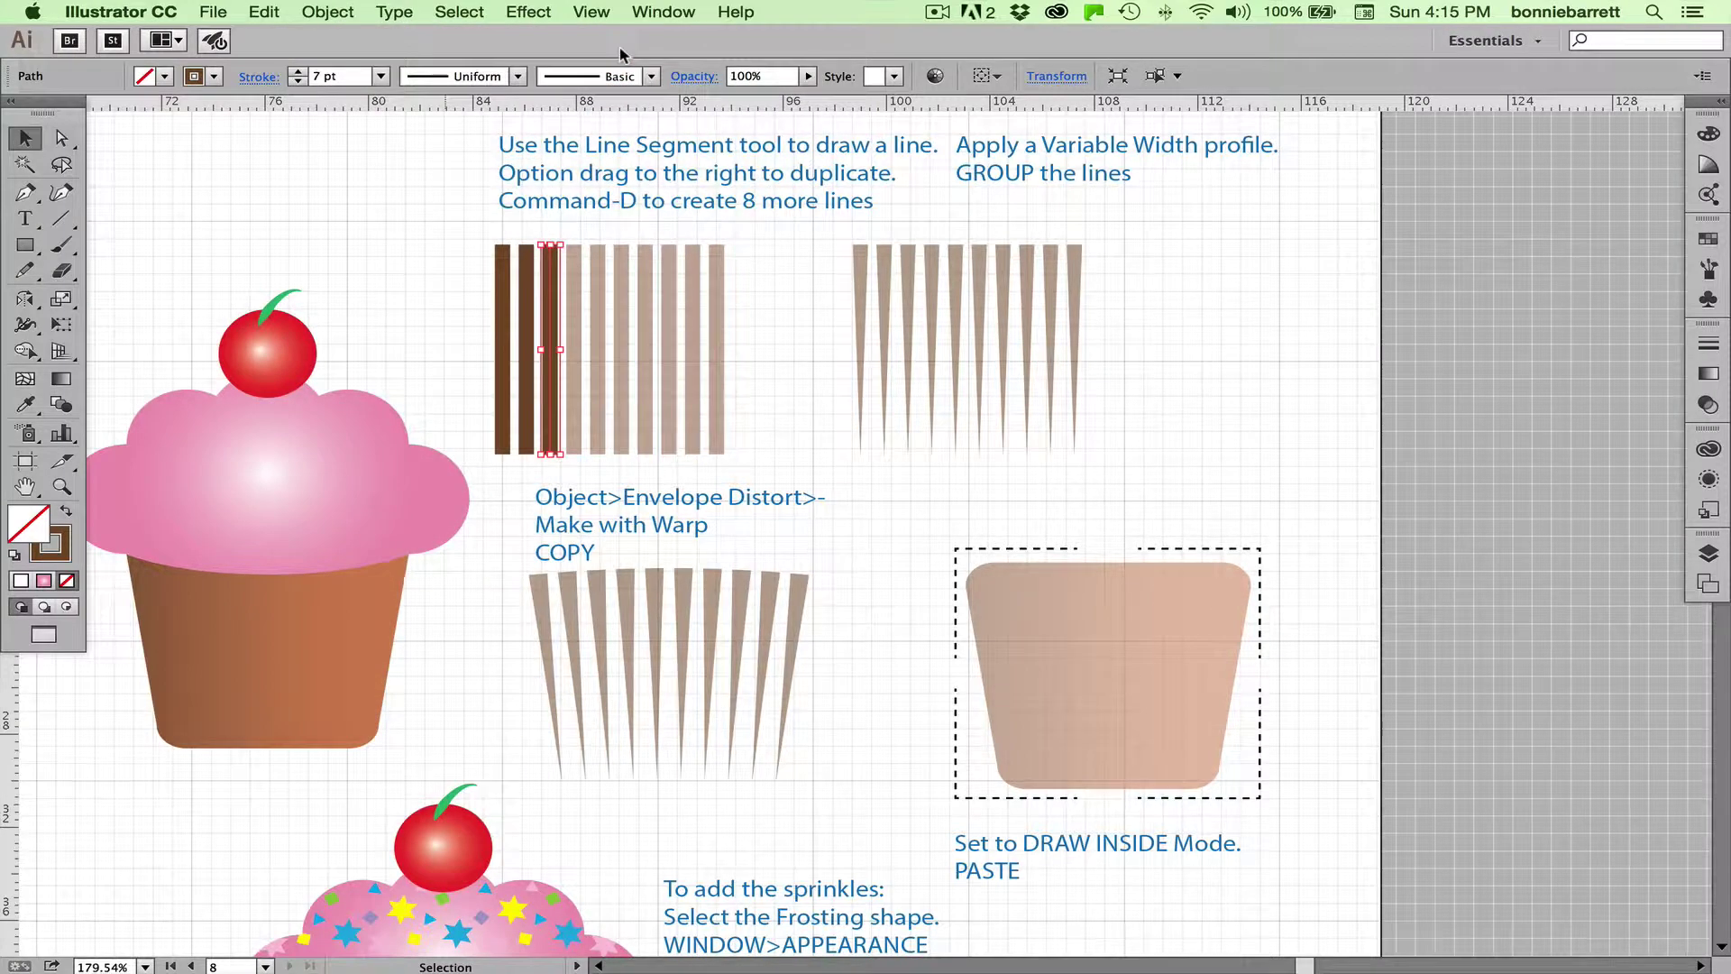
{"action": "left_click", "coordinate": [328, 12]}
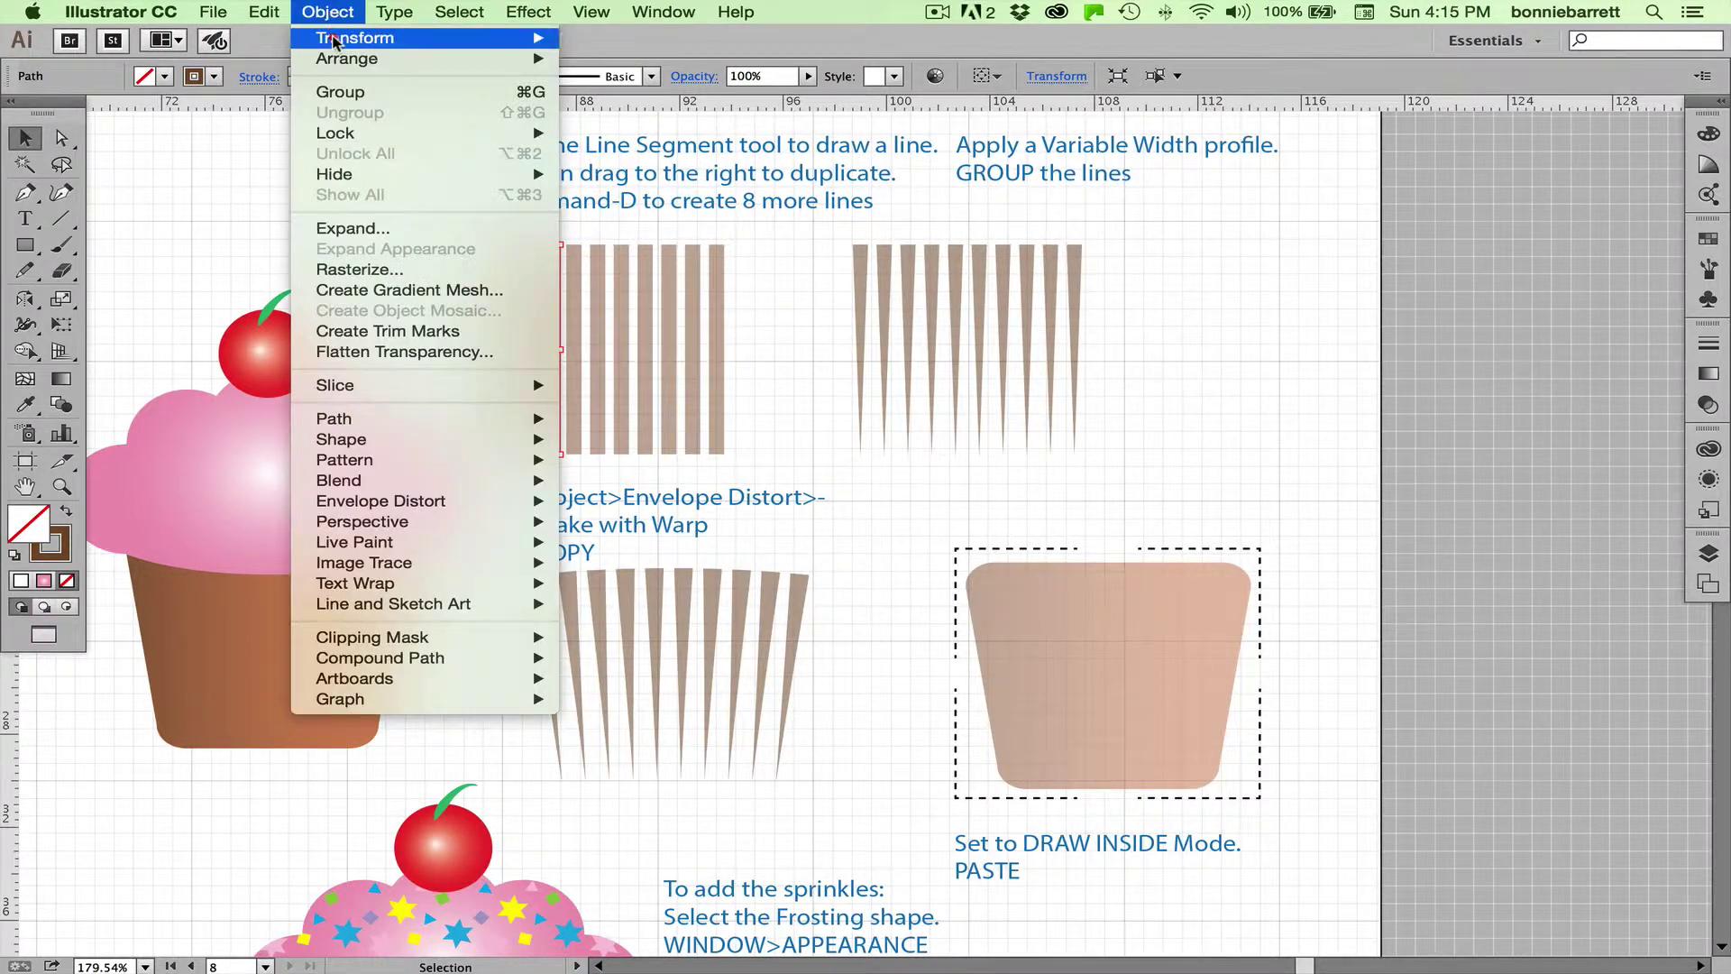
{"action": "mouse_move", "coordinate": [332, 40]}
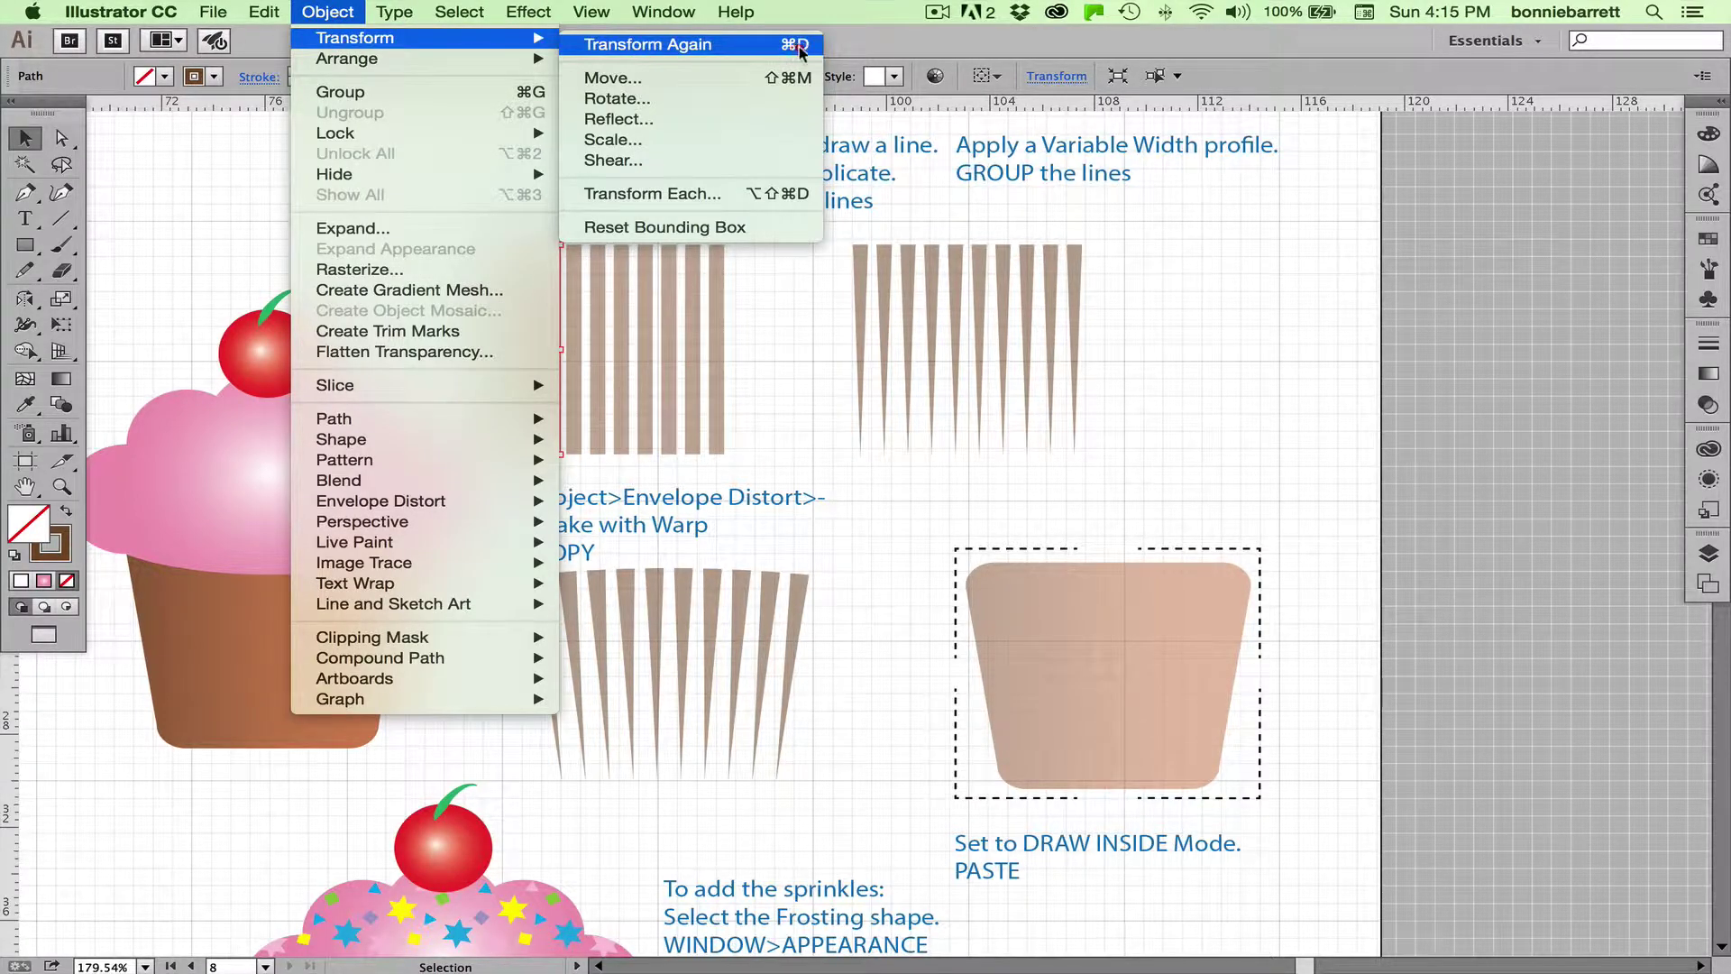
{"action": "left_click", "coordinate": [1454, 229]}
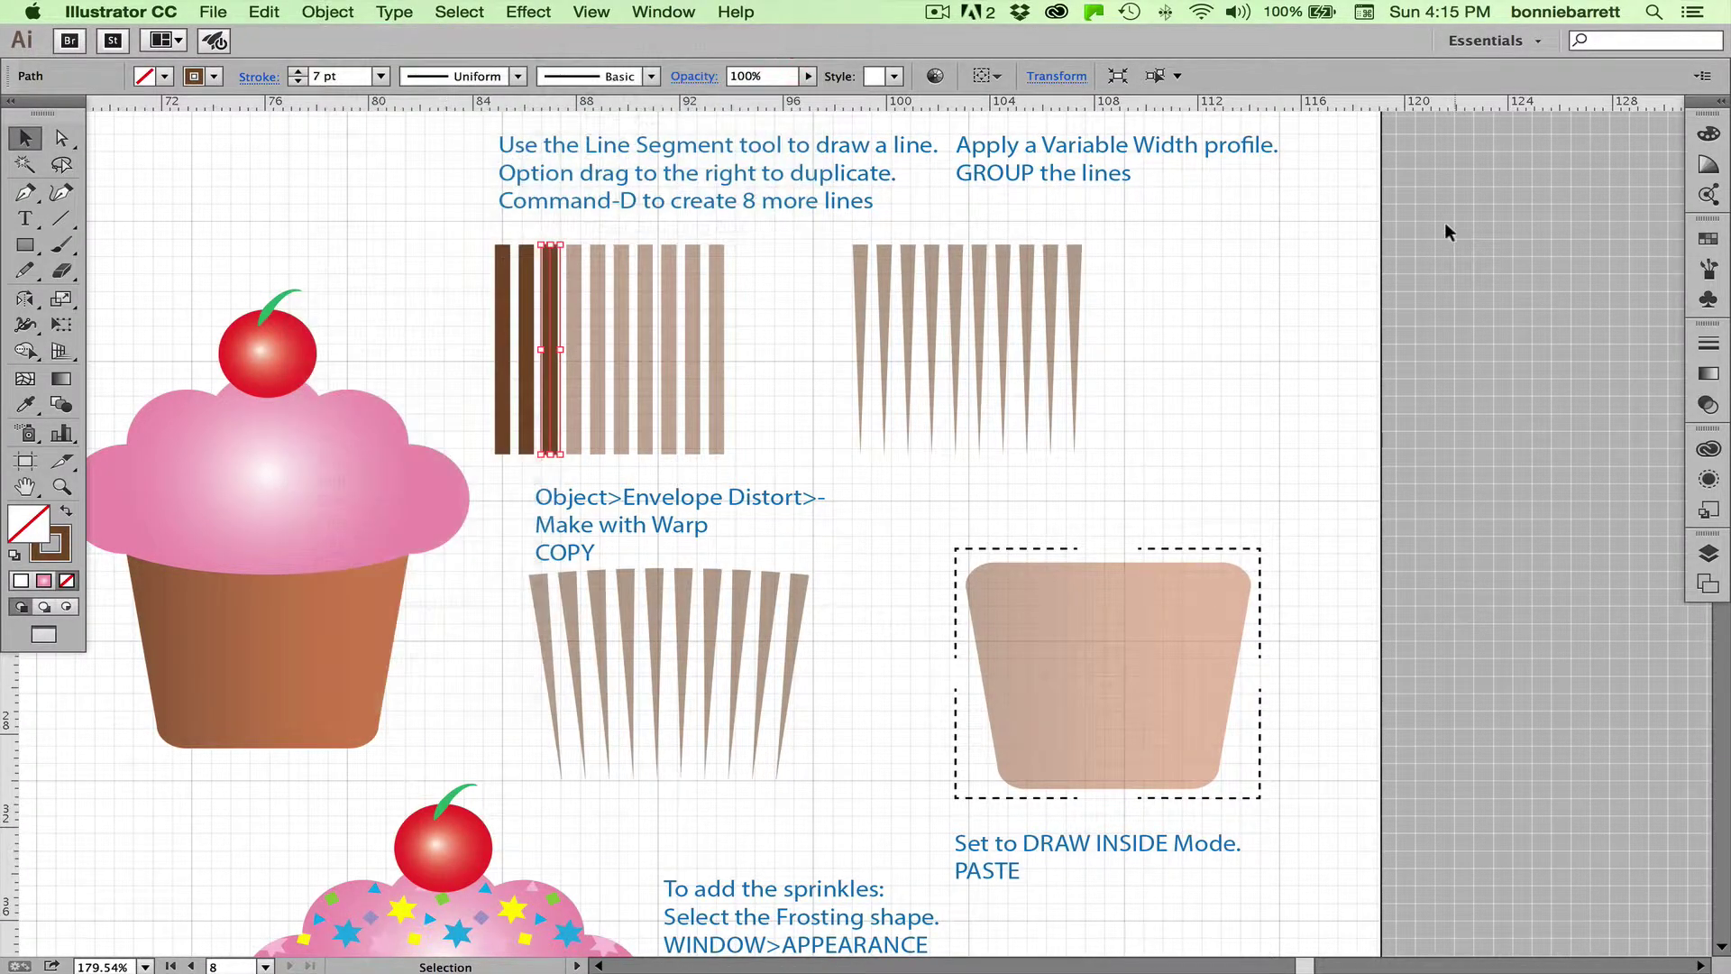
{"action": "key", "text": "super"}
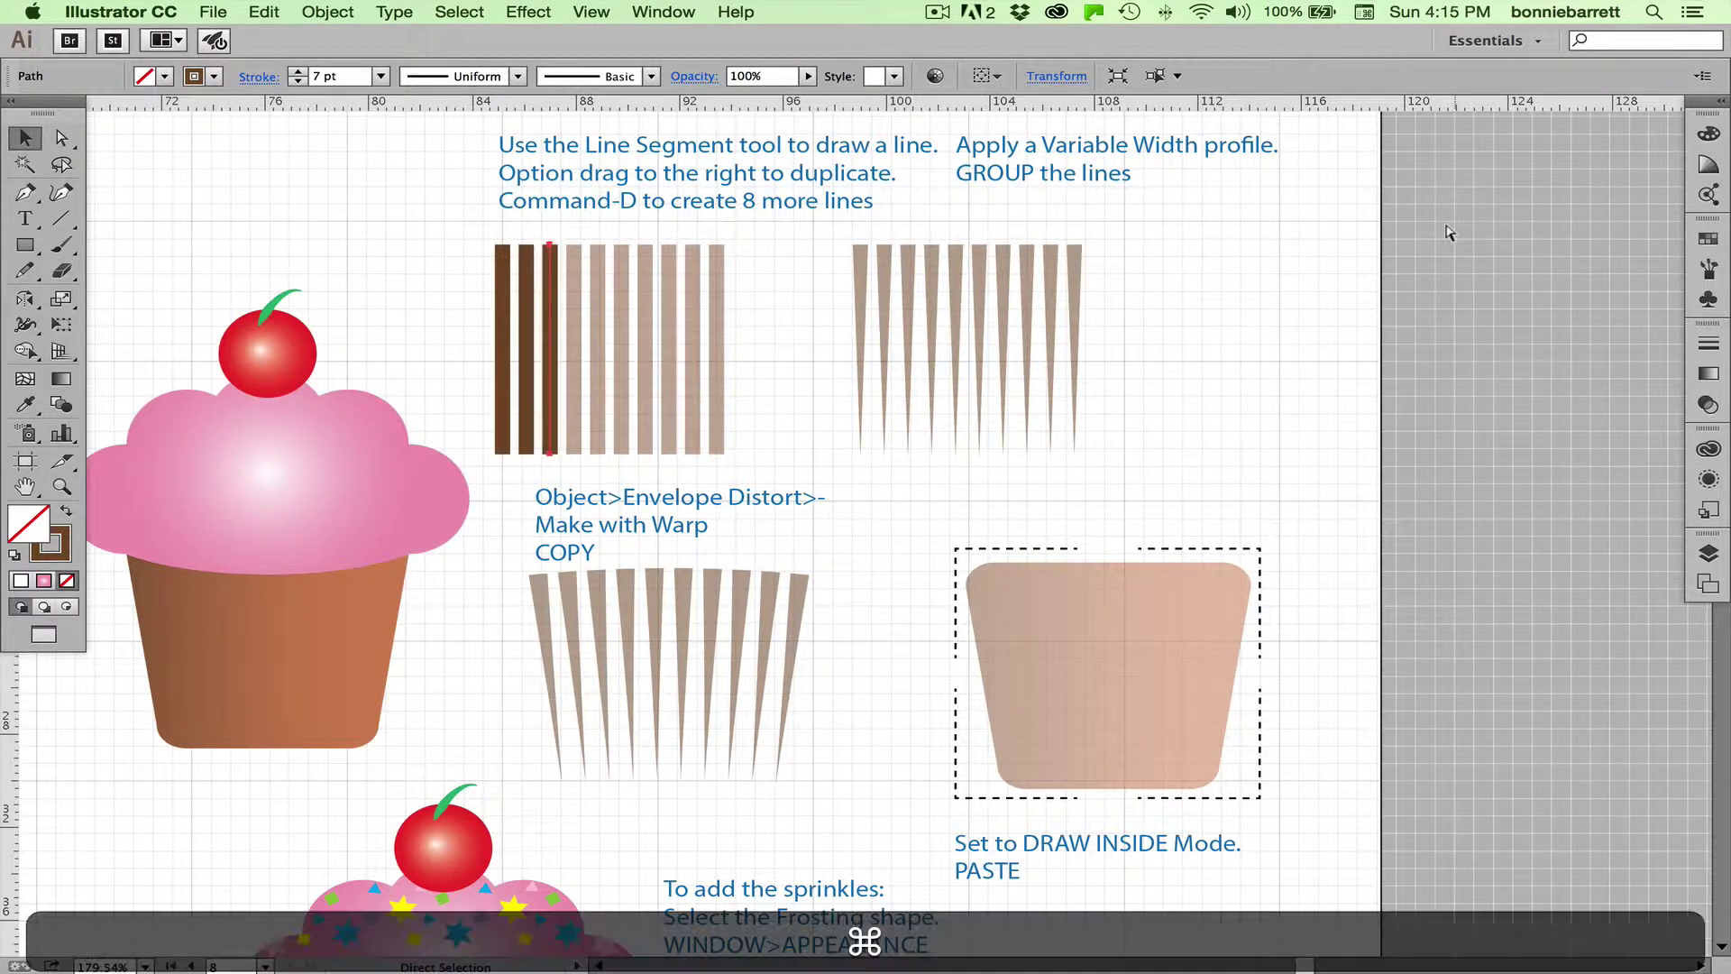
{"action": "key", "text": "super+d"}
{"action": "key", "text": "super+d"}
{"action": "key", "text": "super+d"}
{"action": "key", "text": "super+d"}
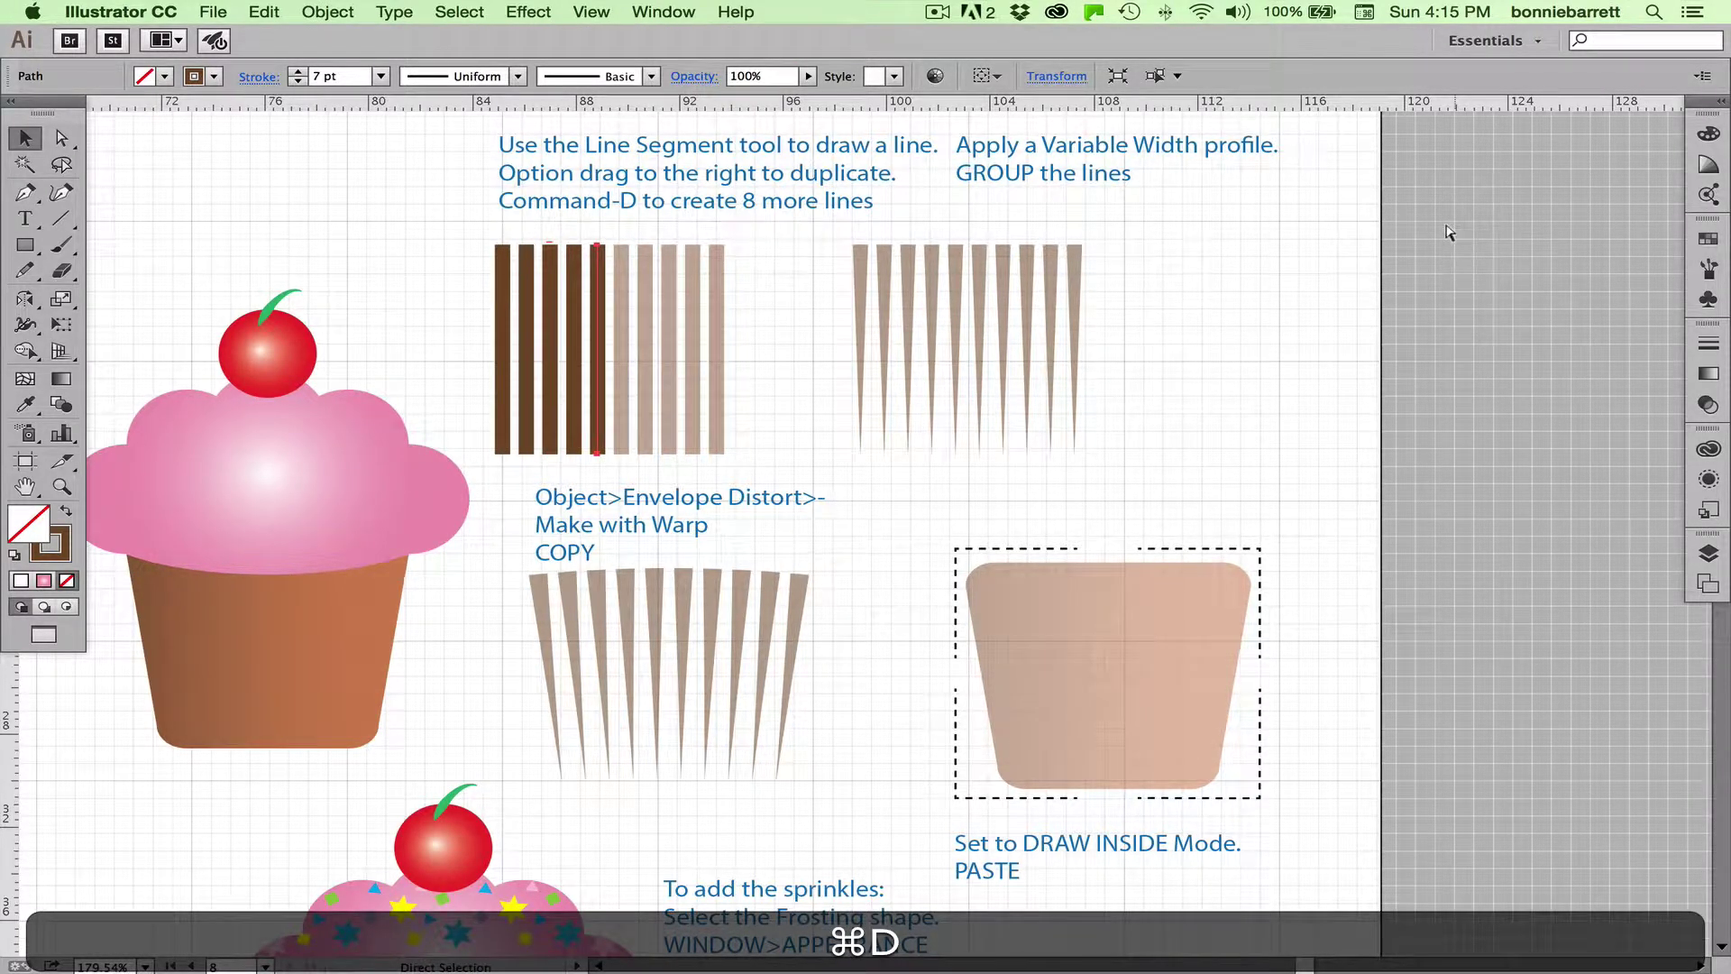
{"action": "key", "text": "super+d"}
{"action": "key", "text": "super+d"}
{"action": "key", "text": "super+d"}
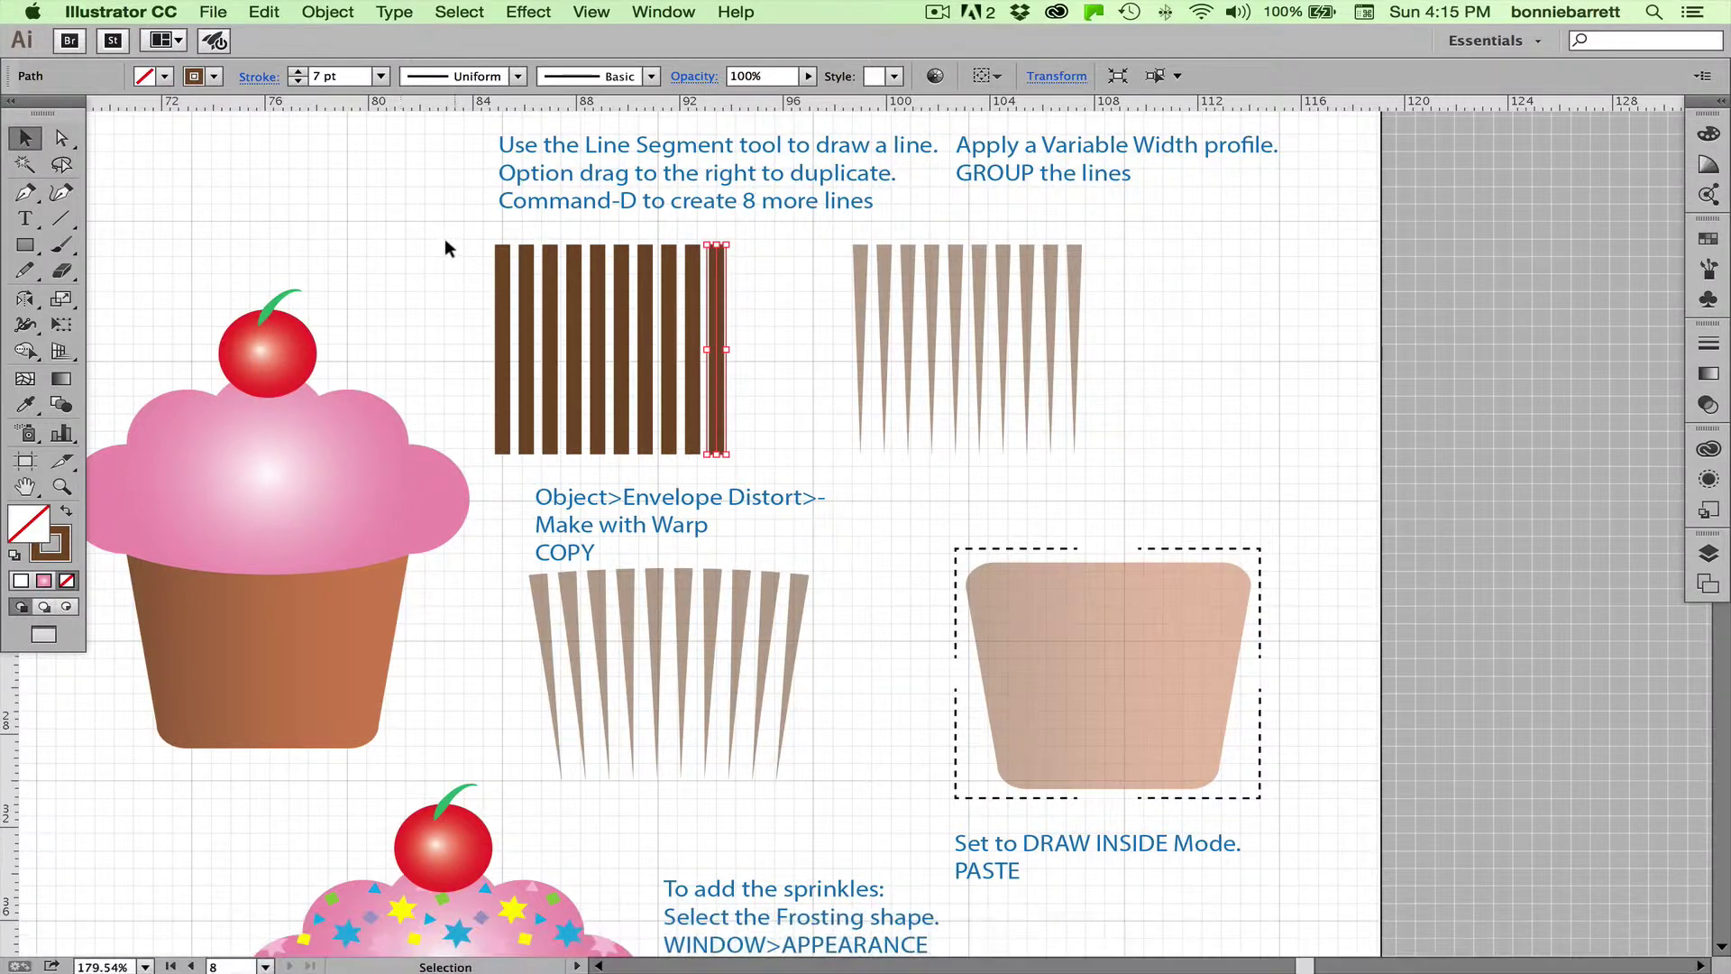
{"action": "left_click_drag", "start_coordinate": [445, 238], "coordinate": [757, 304]}
Group the ten lines, taper them with Width Profile 4, and move the group right
{"action": "left_click", "coordinate": [327, 13]}
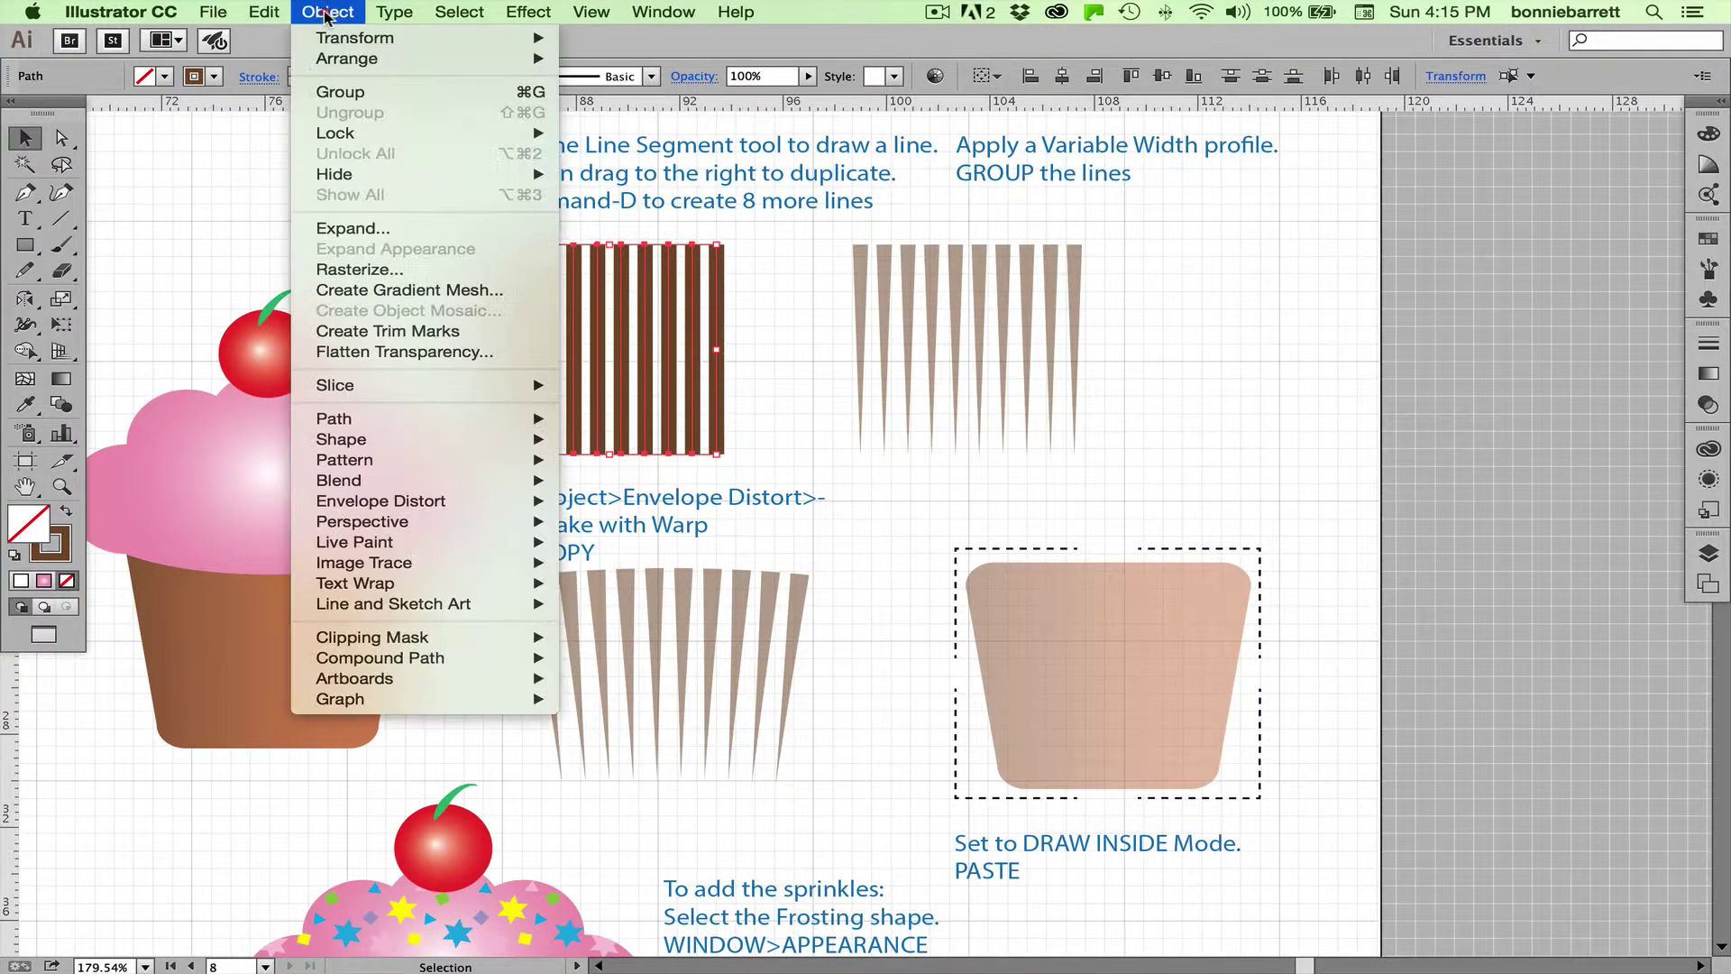
{"action": "left_click", "coordinate": [326, 91]}
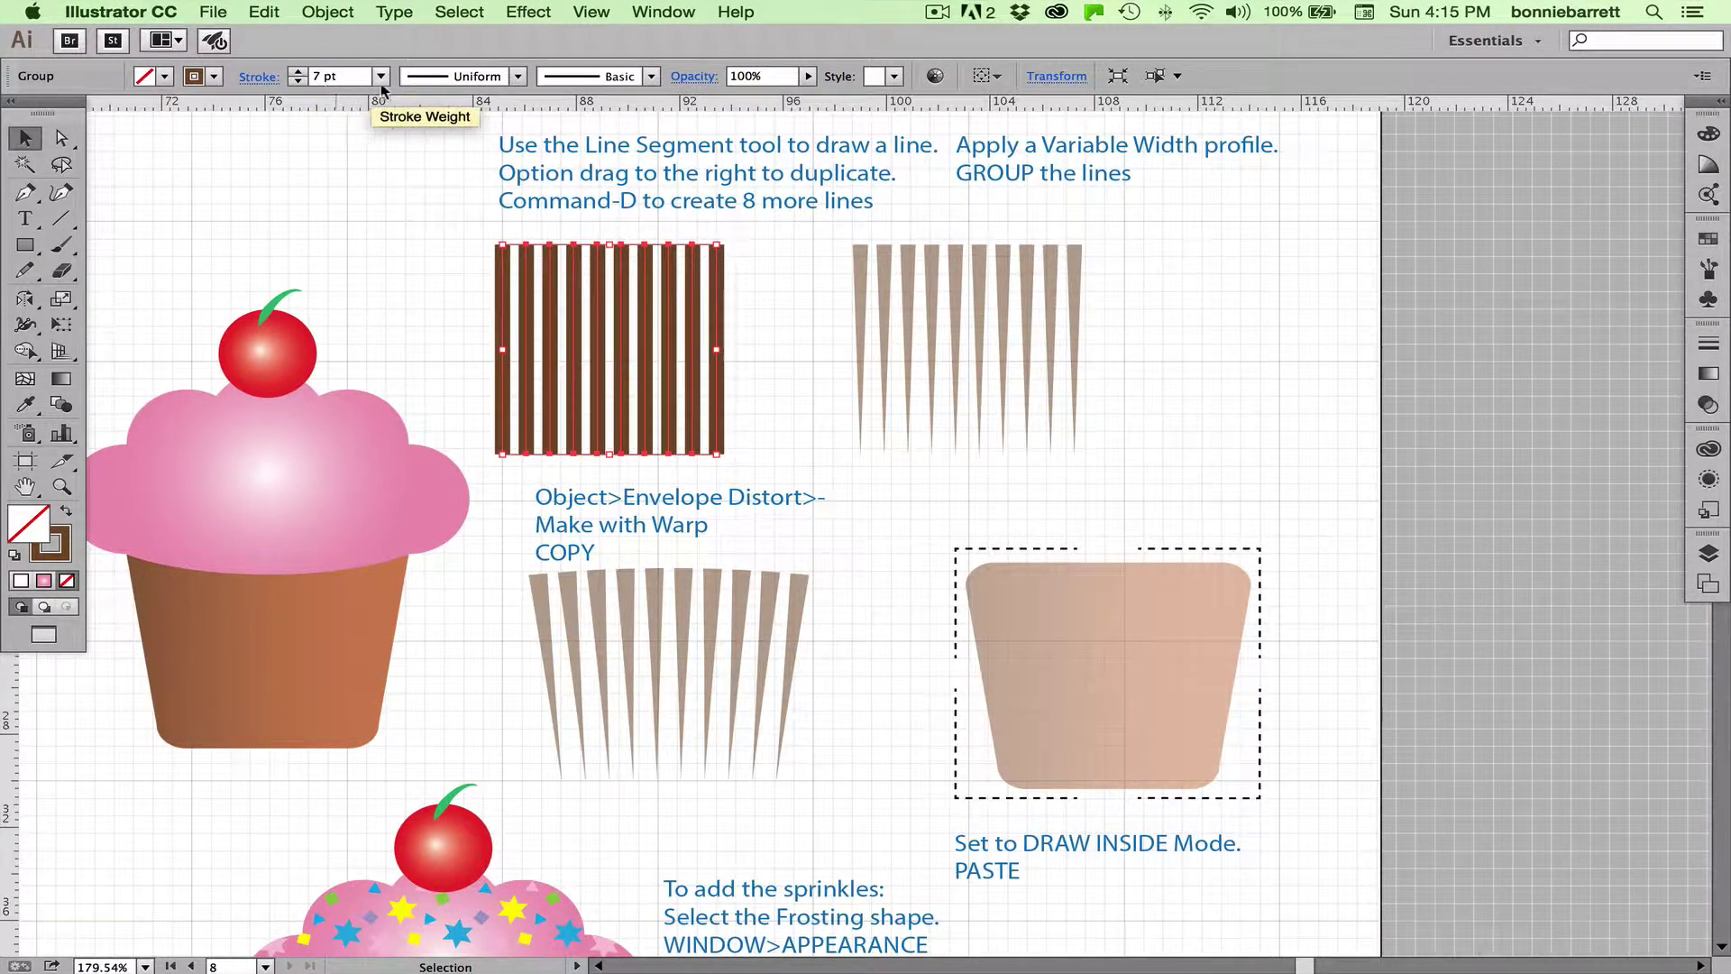
{"action": "left_click", "coordinate": [256, 79]}
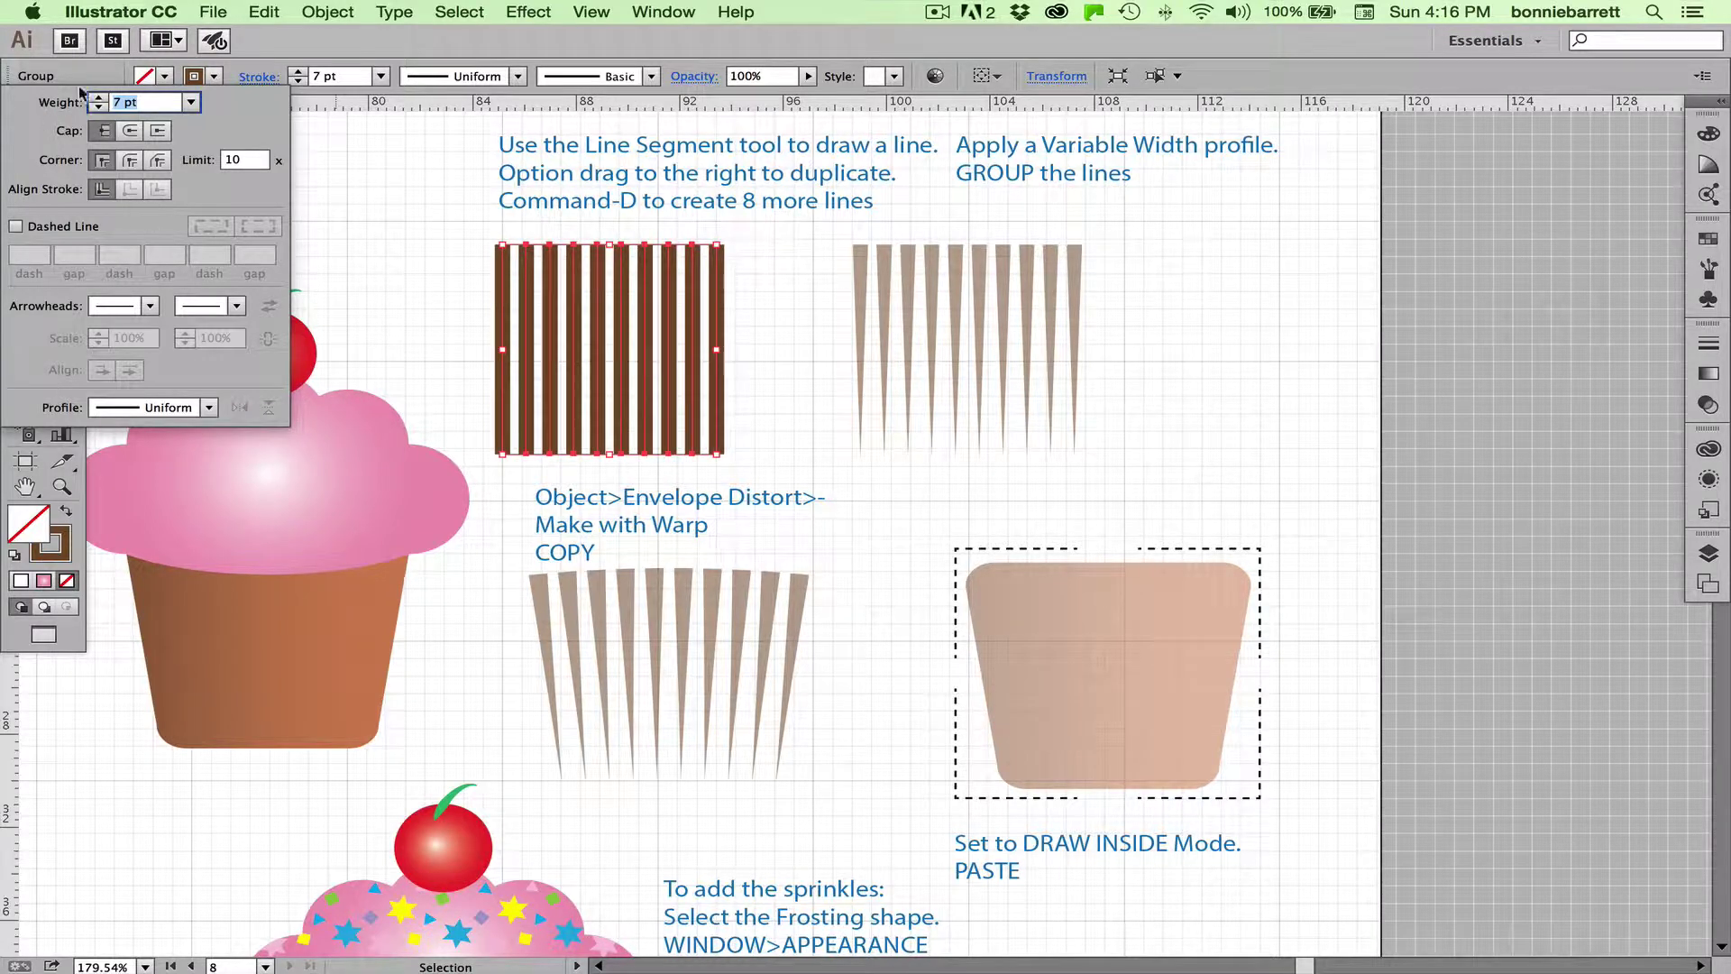
{"action": "left_click", "coordinate": [210, 408]}
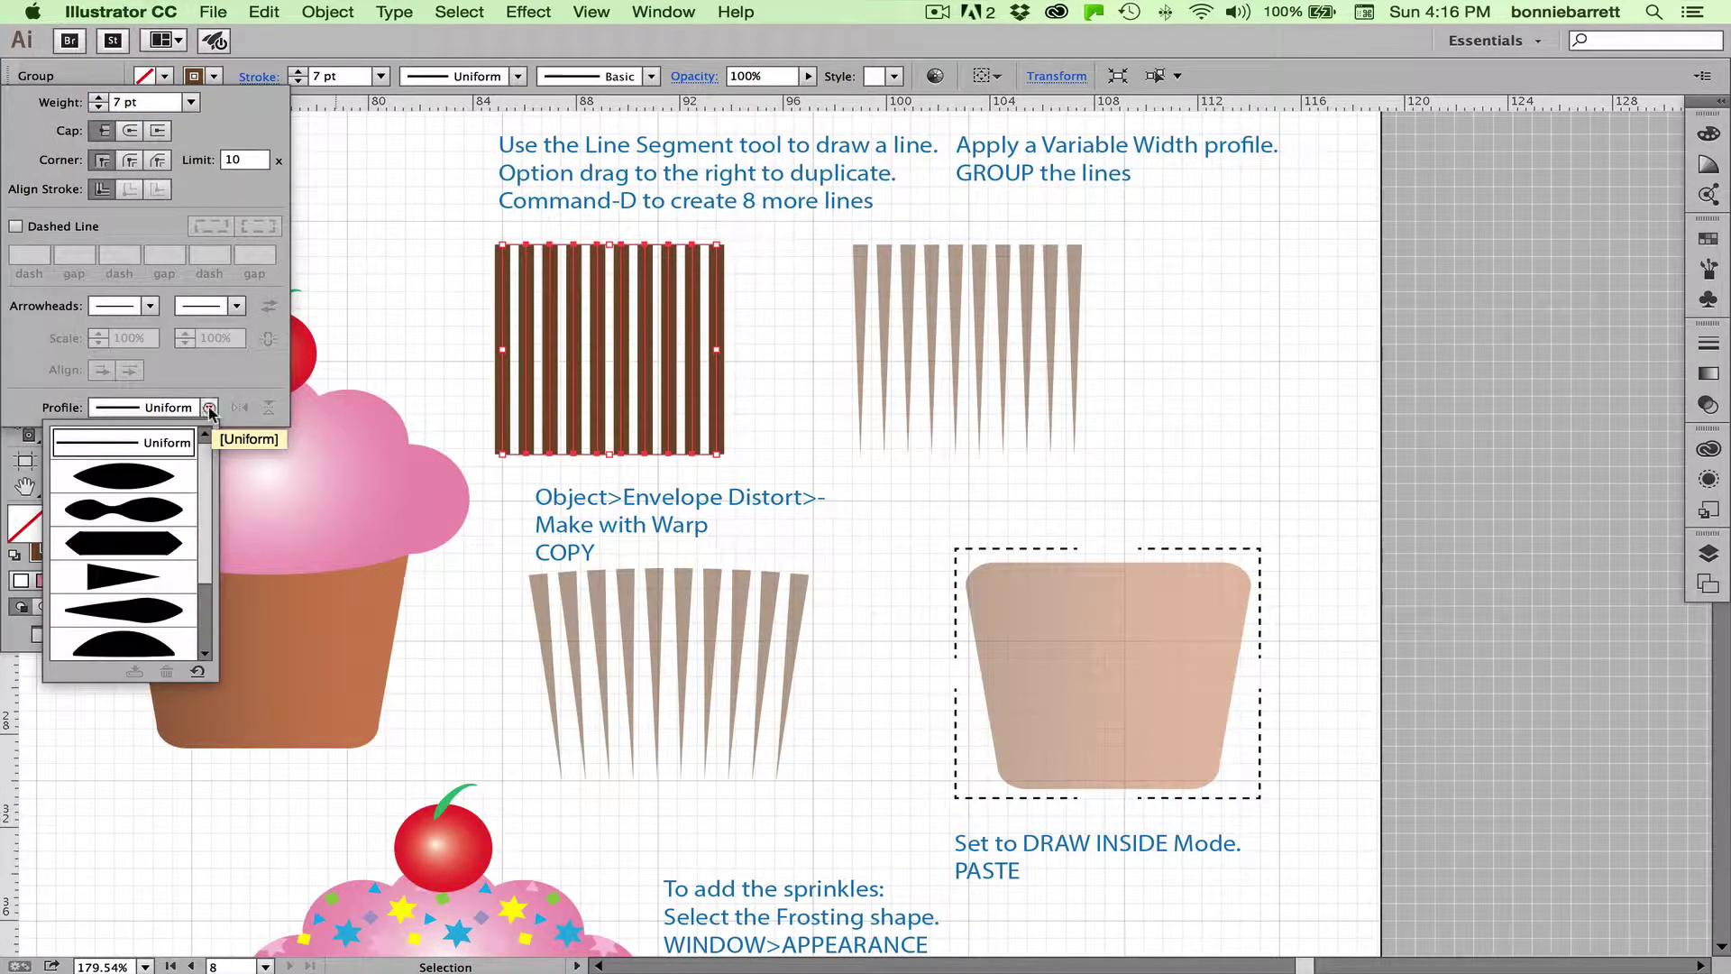
{"action": "left_click", "coordinate": [110, 579]}
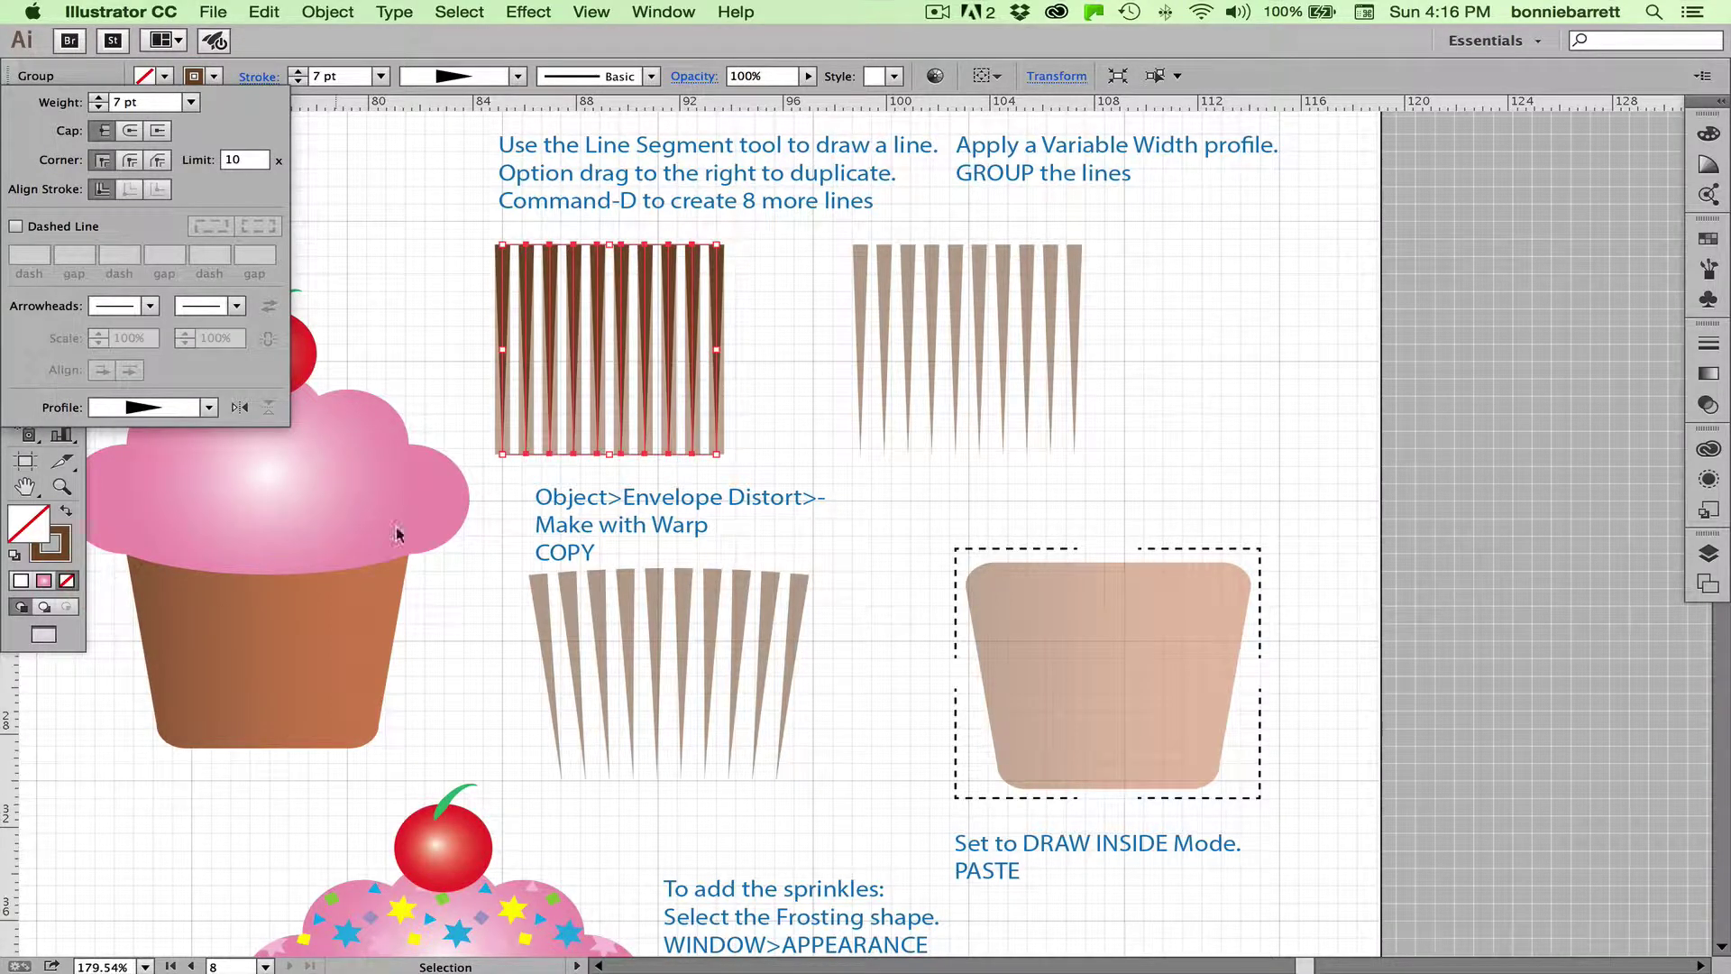
{"action": "left_click", "coordinate": [735, 317]}
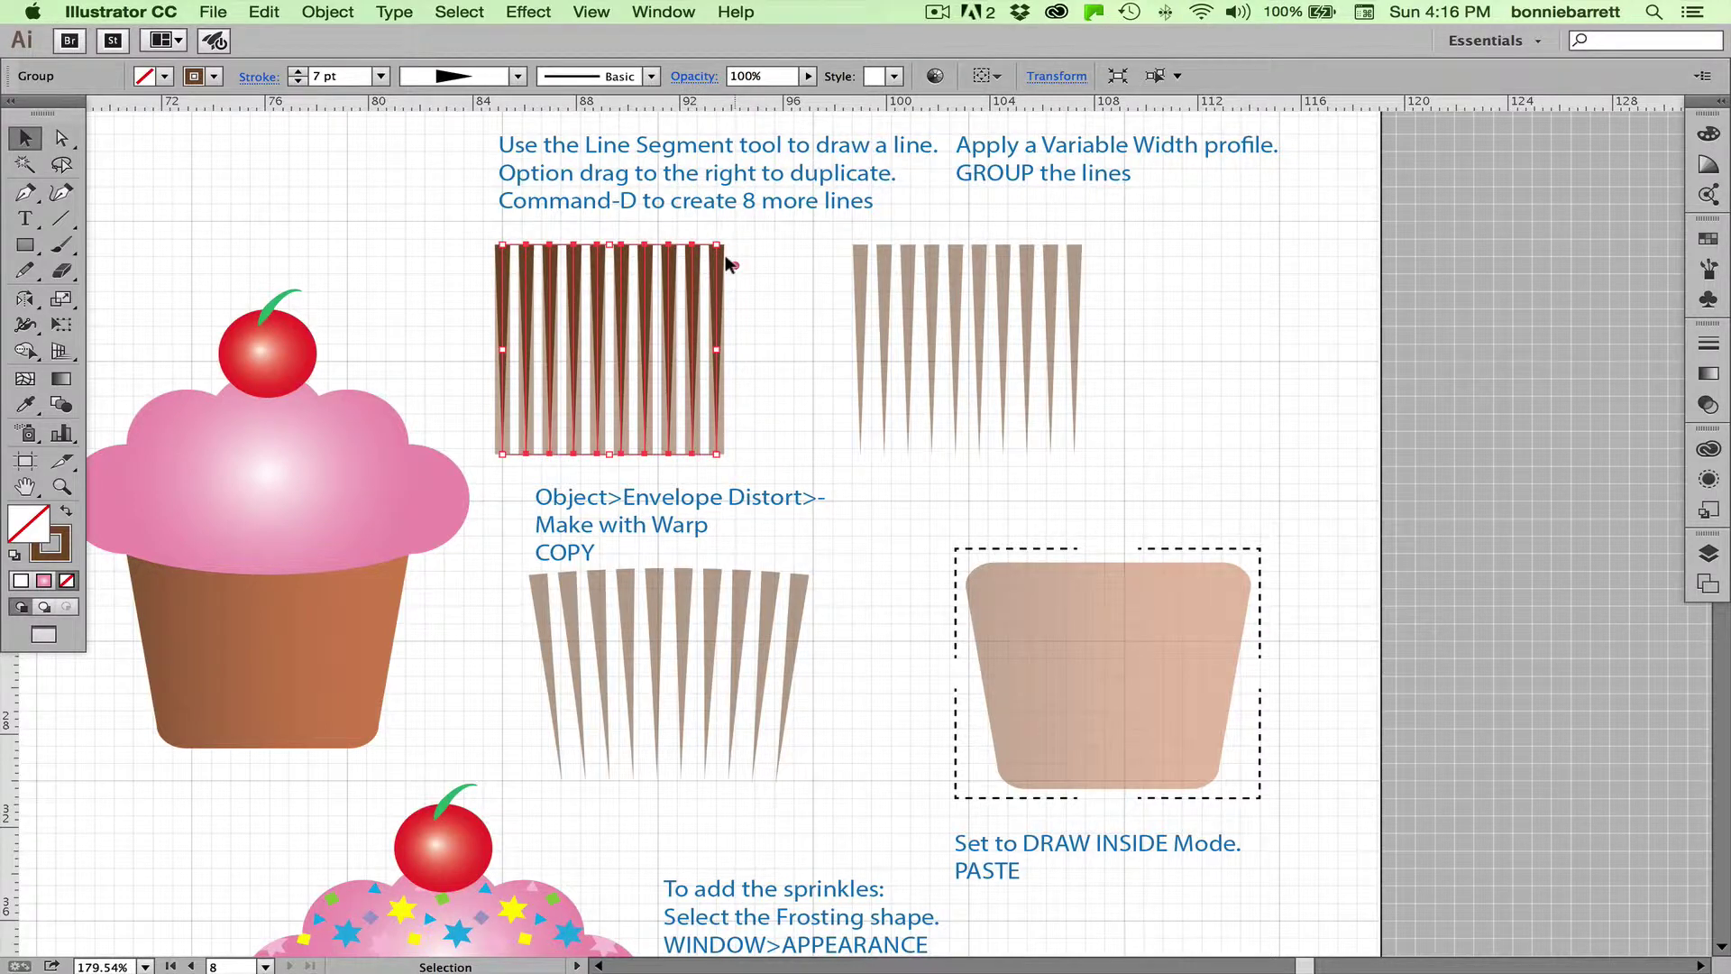
{"action": "left_click", "coordinate": [733, 263]}
{"action": "left_click_drag", "start_coordinate": [683, 261], "coordinate": [885, 271]}
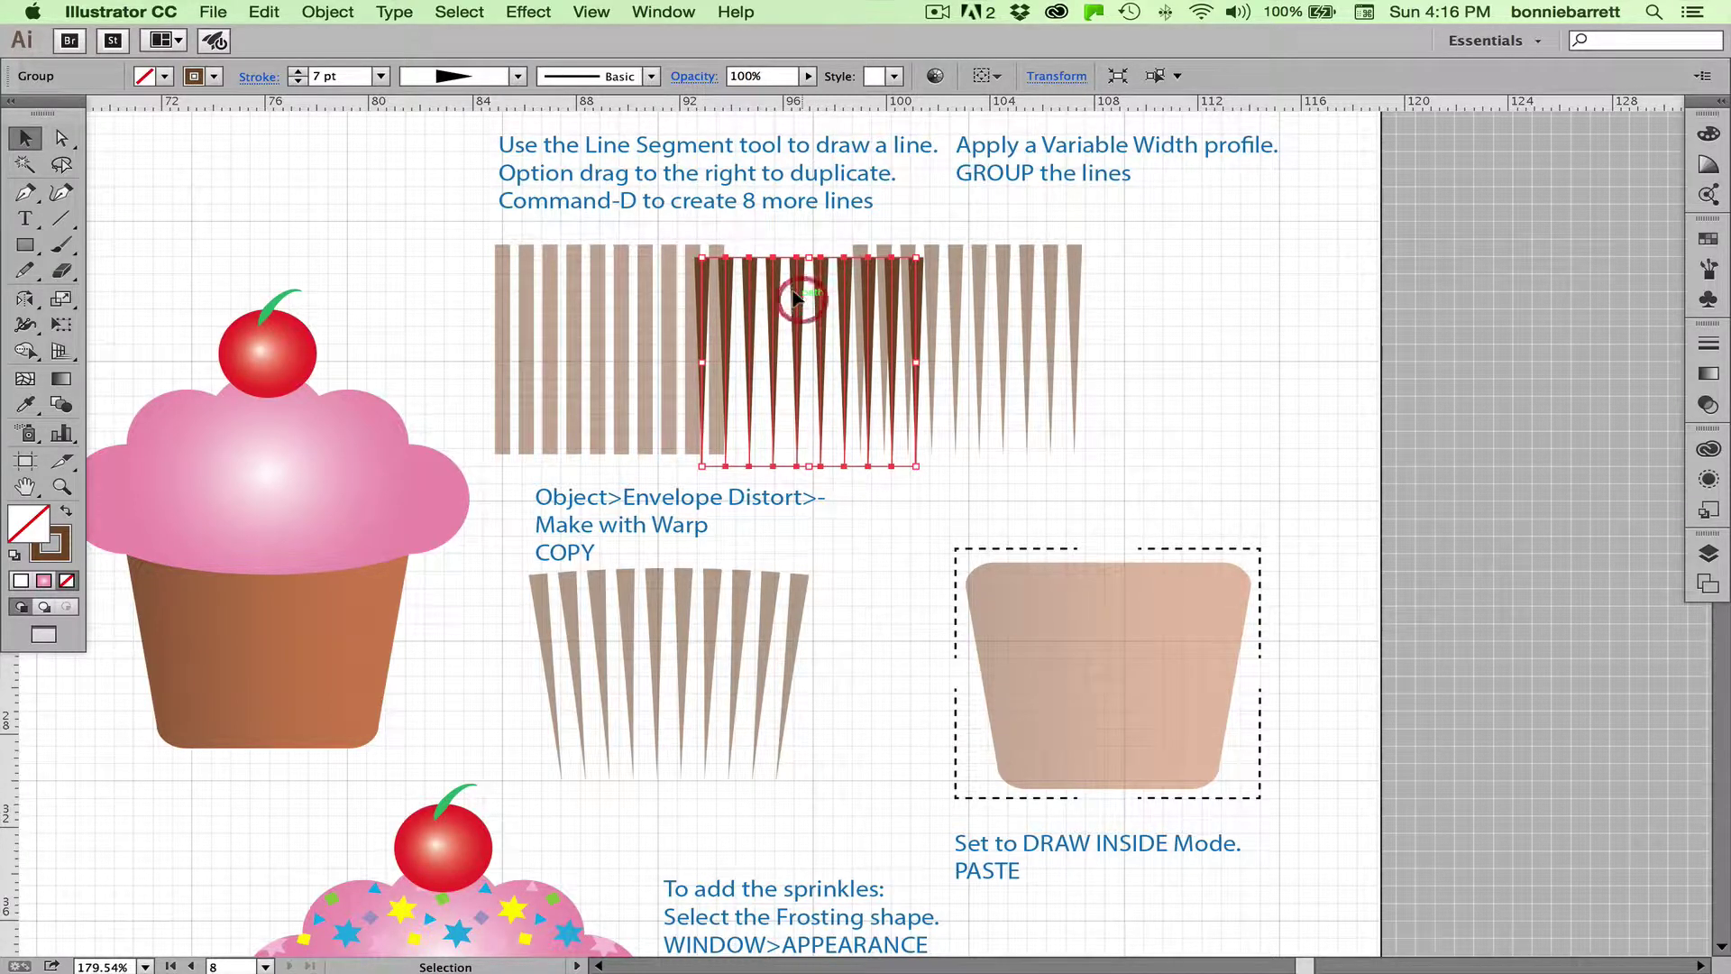
{"action": "left_click", "coordinate": [323, 12]}
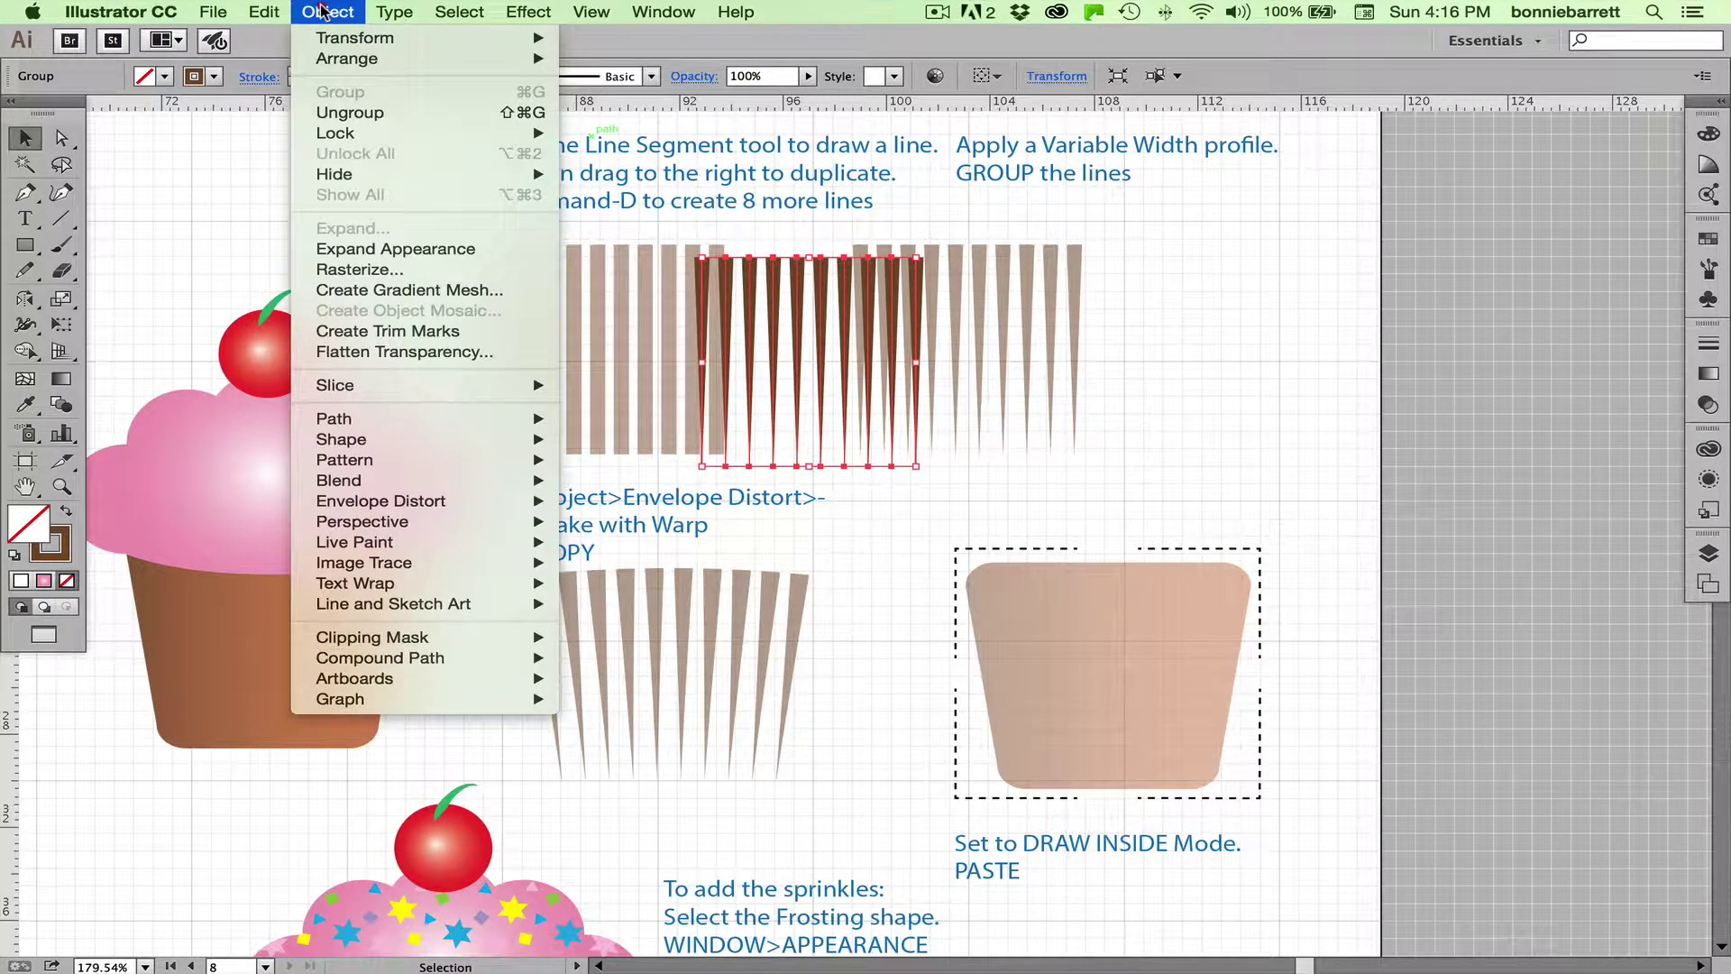
{"action": "mouse_move", "coordinate": [380, 506]}
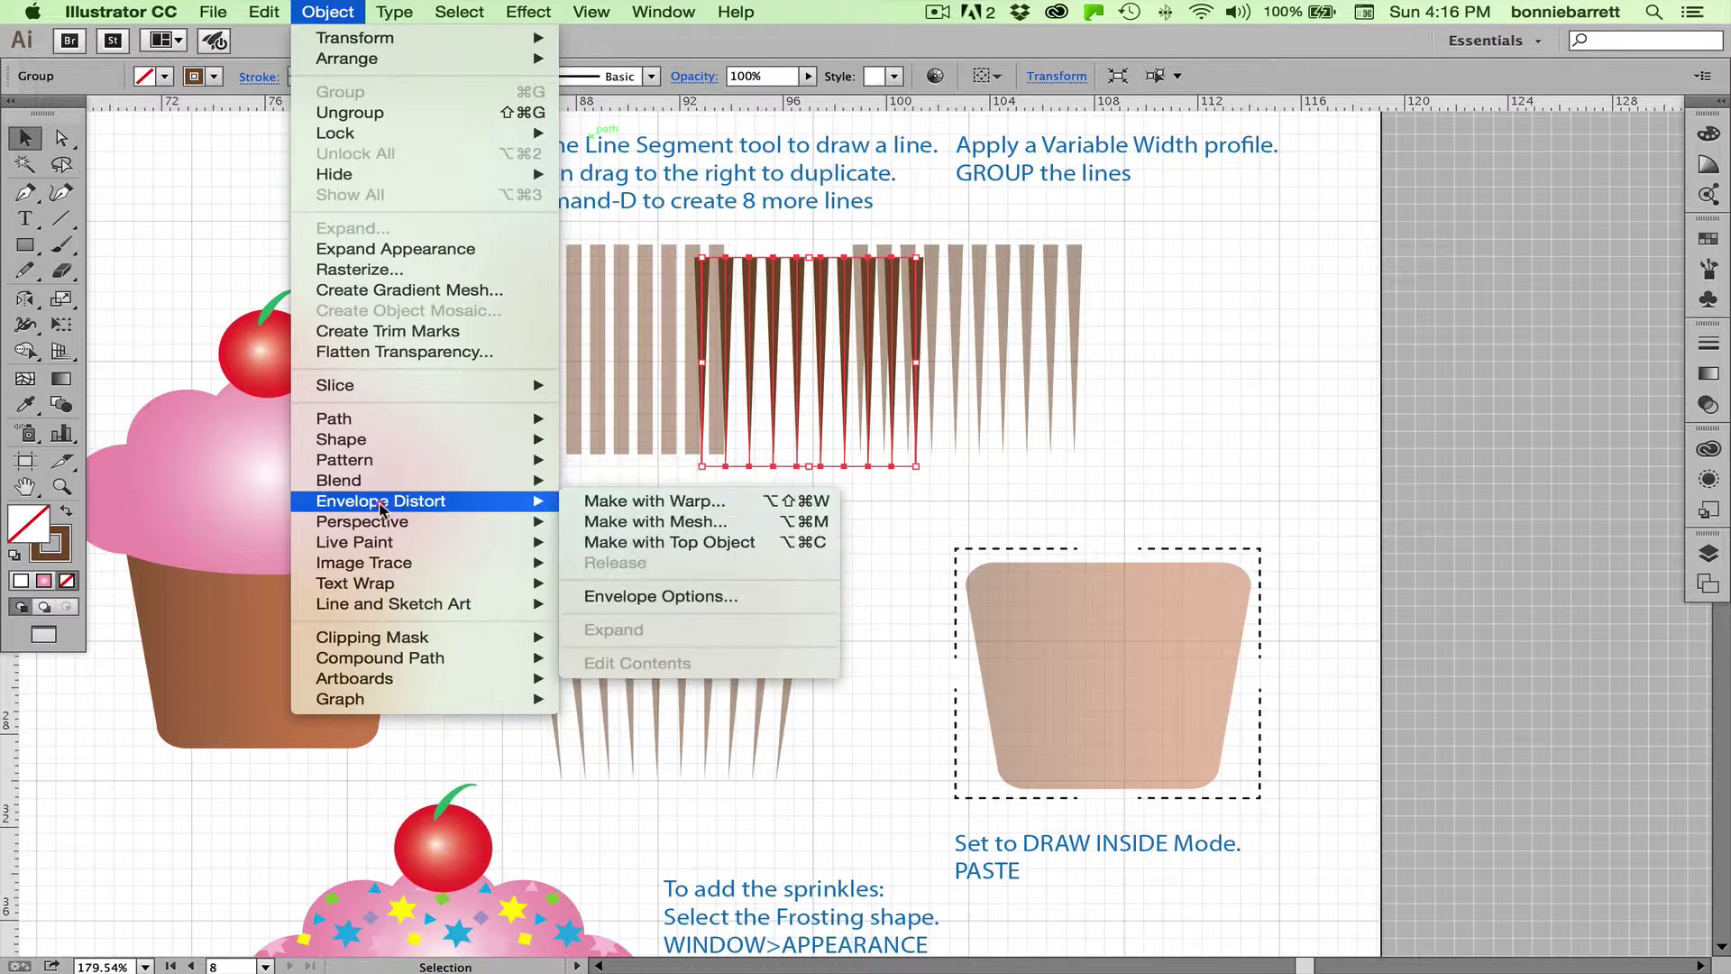
{"action": "left_click", "coordinate": [625, 501]}
{"action": "left_click_drag", "start_coordinate": [1256, 377], "coordinate": [398, 266]}
{"action": "mouse_move", "coordinate": [403, 377]}
{"action": "left_mouse_down"}
{"action": "mouse_move", "coordinate": [451, 378]}
{"action": "mouse_move", "coordinate": [431, 382]}
{"action": "left_mouse_up"}
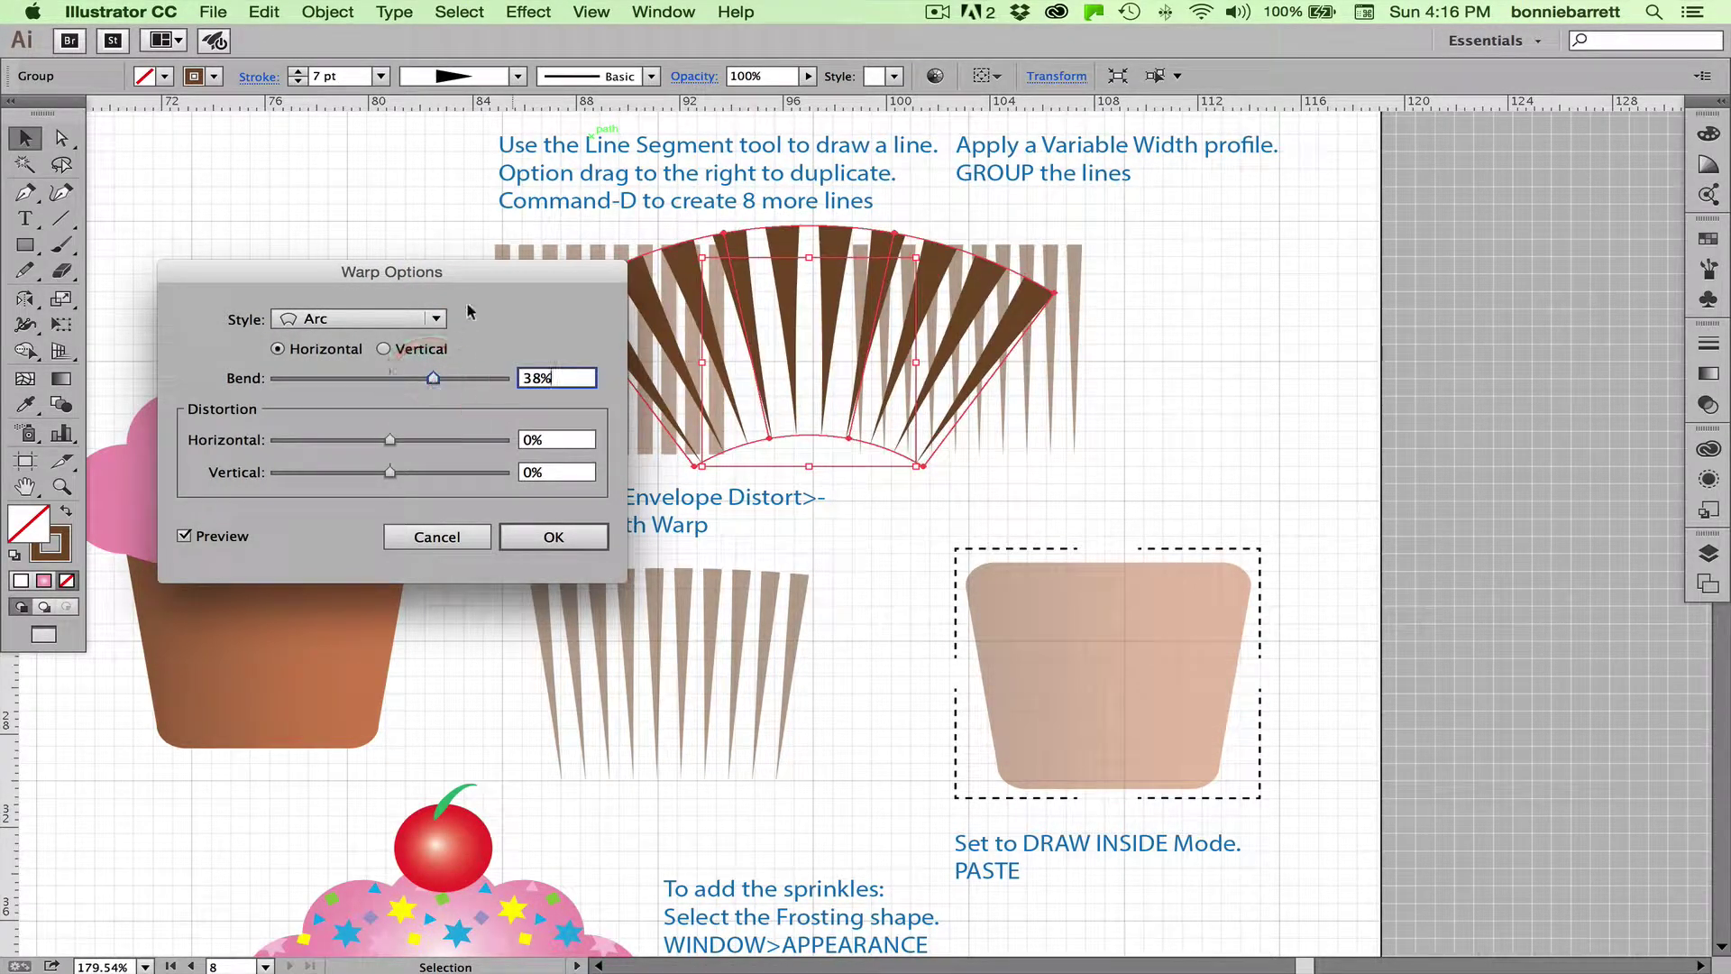
{"action": "left_click_drag", "start_coordinate": [471, 268], "coordinate": [413, 147]}
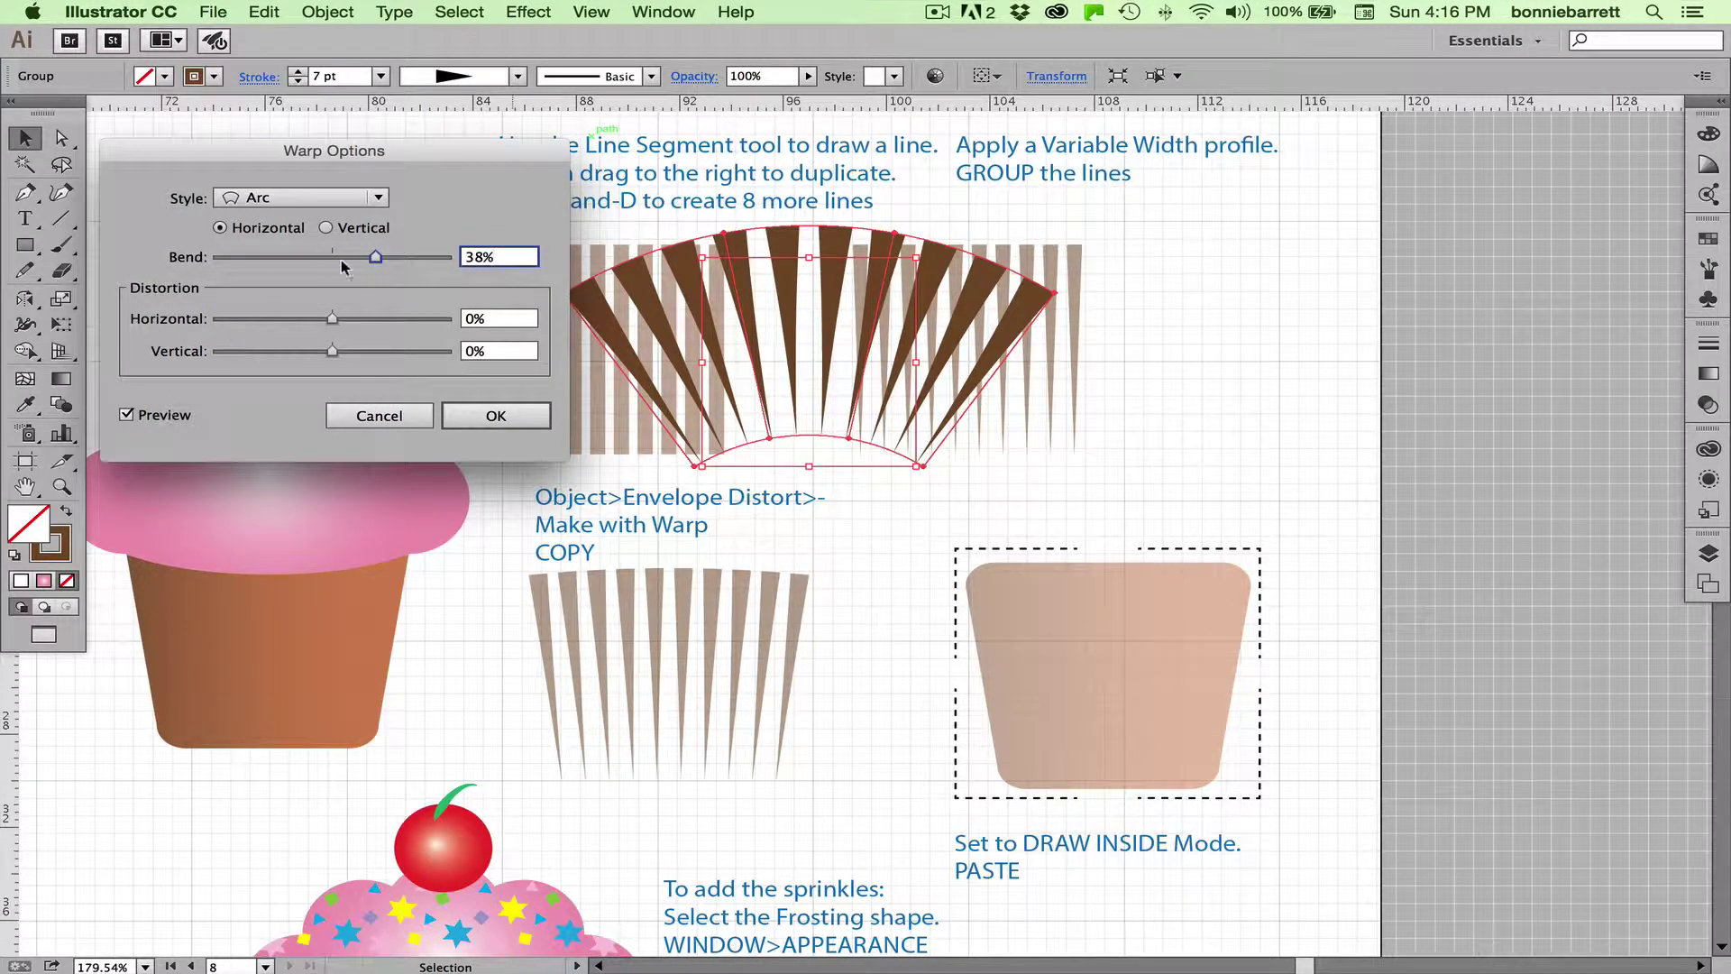
{"action": "left_click_drag", "start_coordinate": [375, 258], "coordinate": [343, 262]}
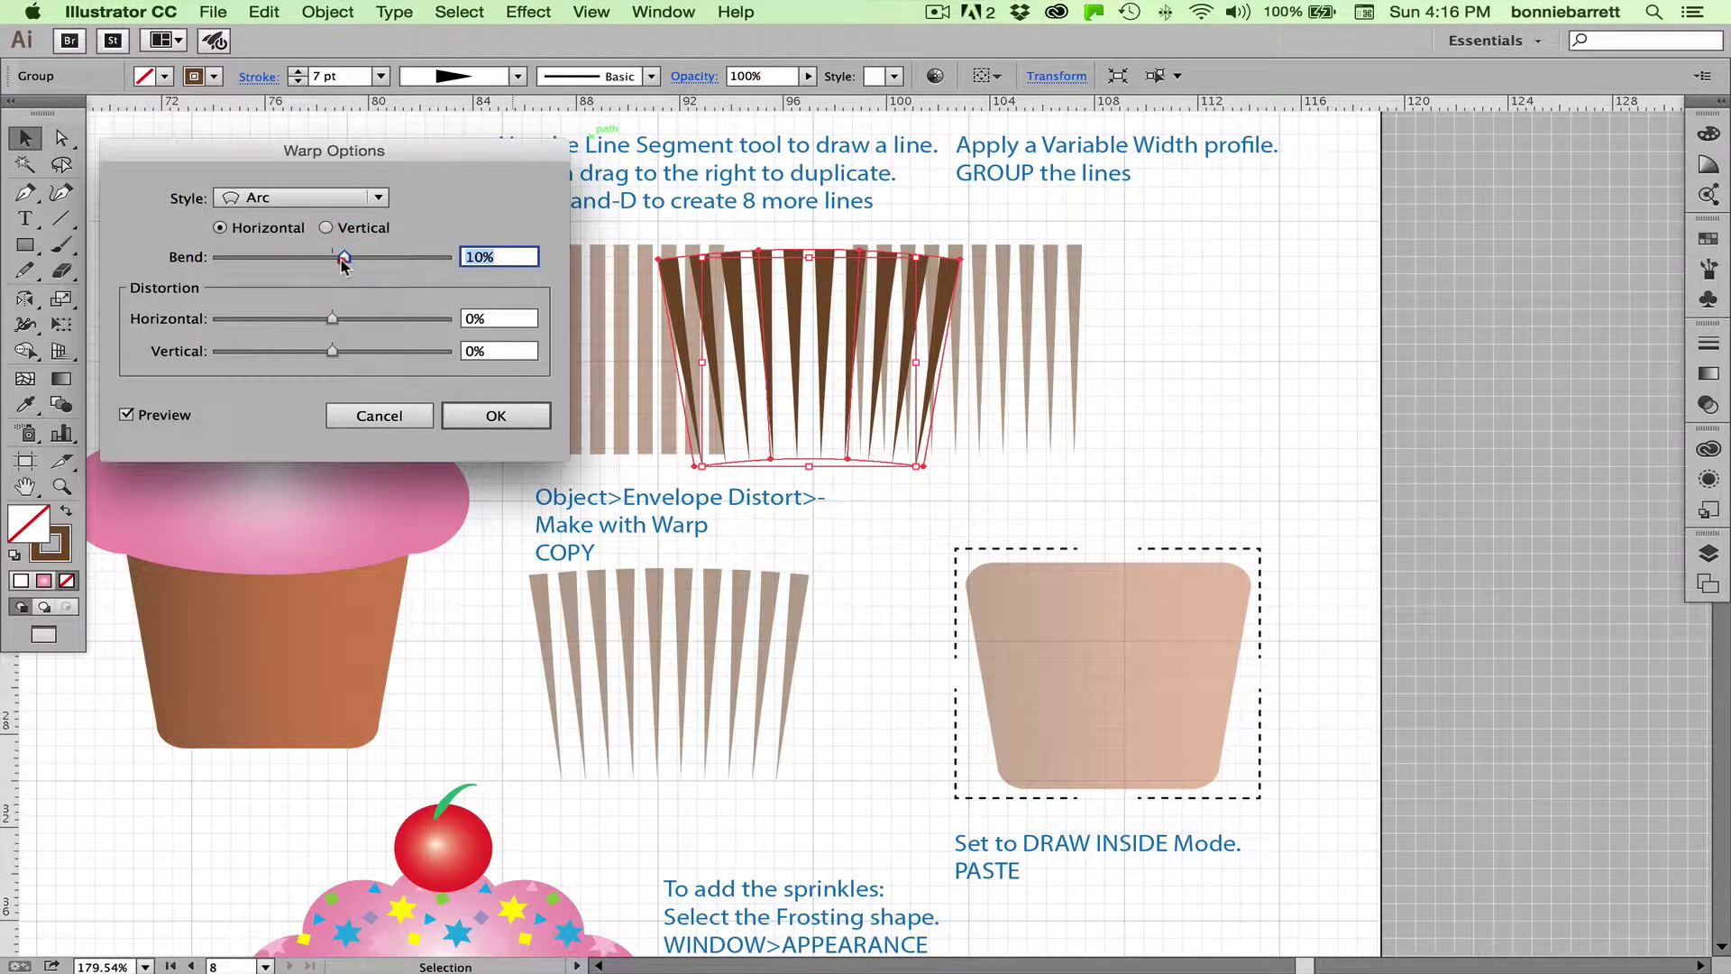
{"action": "type", "text": "9%"}
{"action": "left_click", "coordinate": [488, 416]}
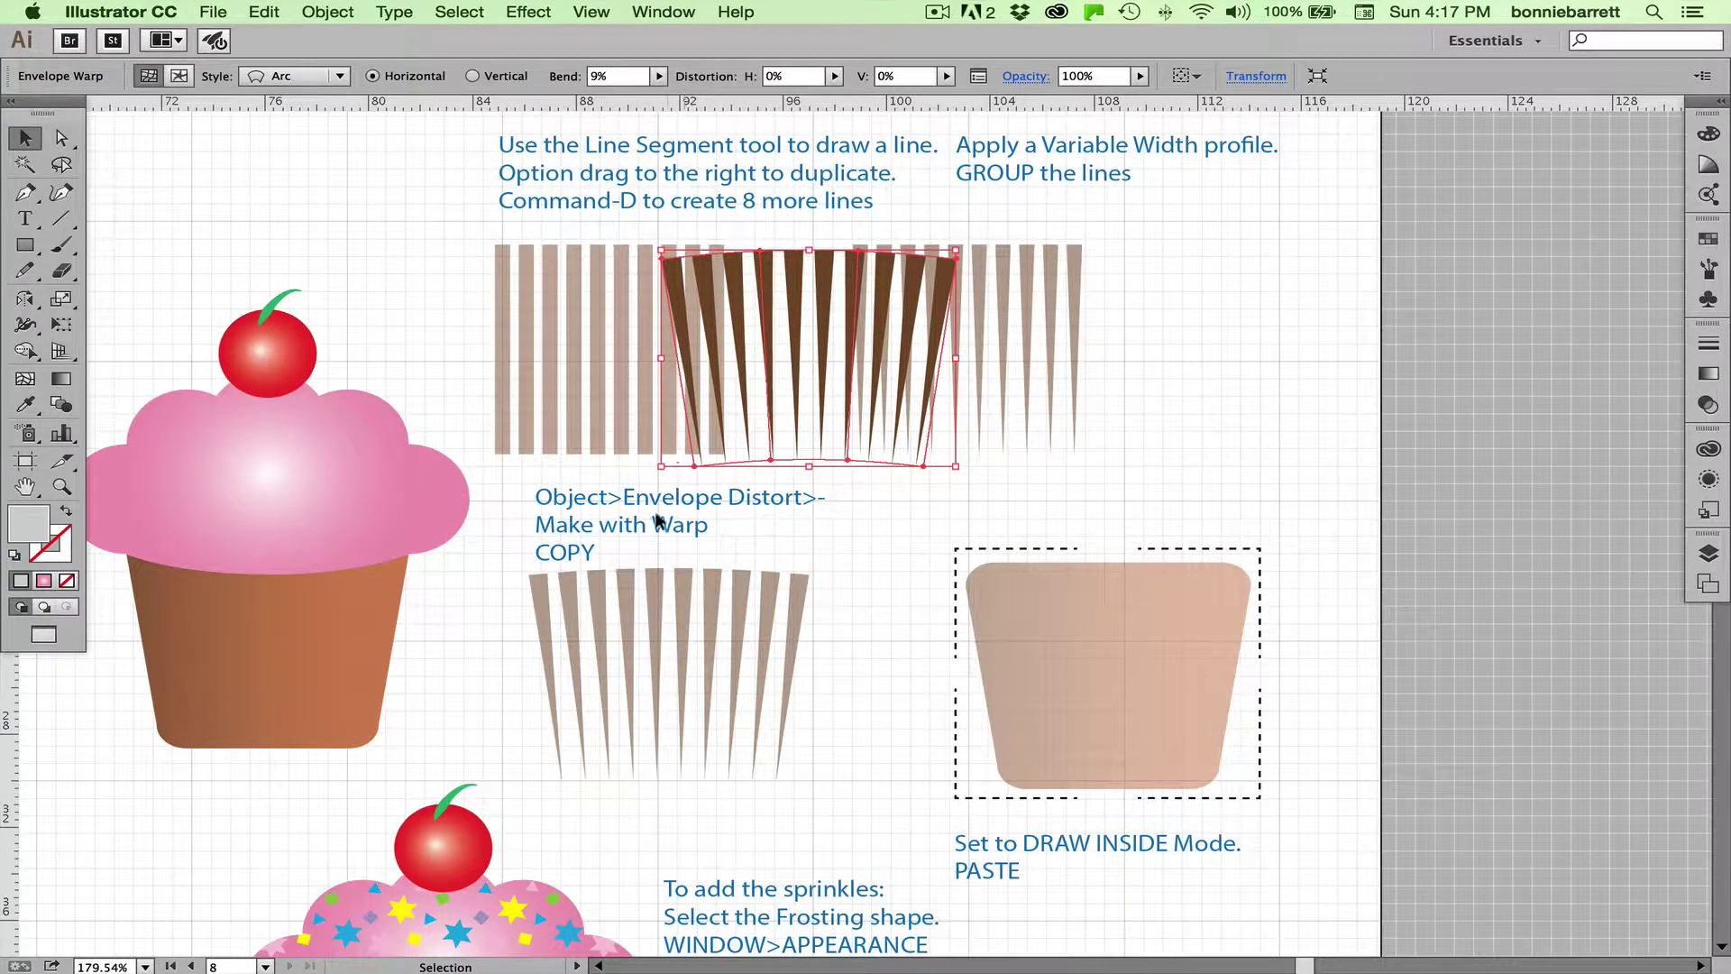
Place the warped strips beside the left cupcake's wrapper and set the wrapper to Draw Inside
{"action": "left_click_drag", "start_coordinate": [505, 394], "coordinate": [1014, 299]}
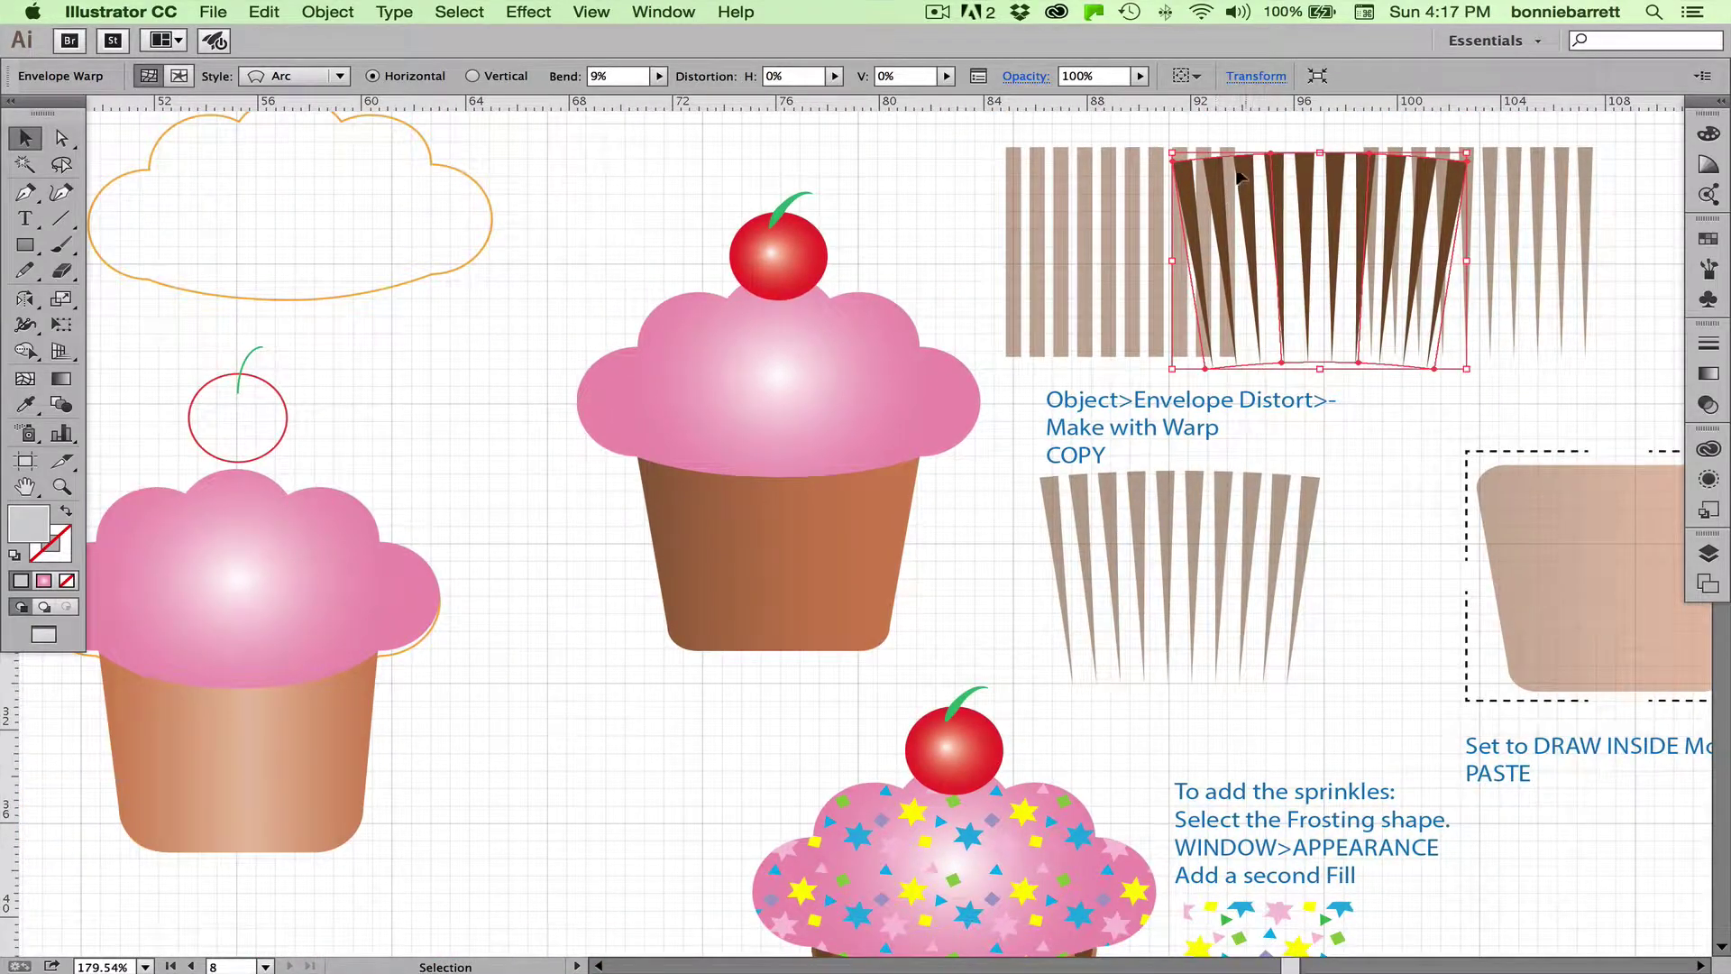
{"action": "left_click_drag", "start_coordinate": [1235, 191], "coordinate": [391, 730]}
{"action": "left_click", "coordinate": [193, 726]}
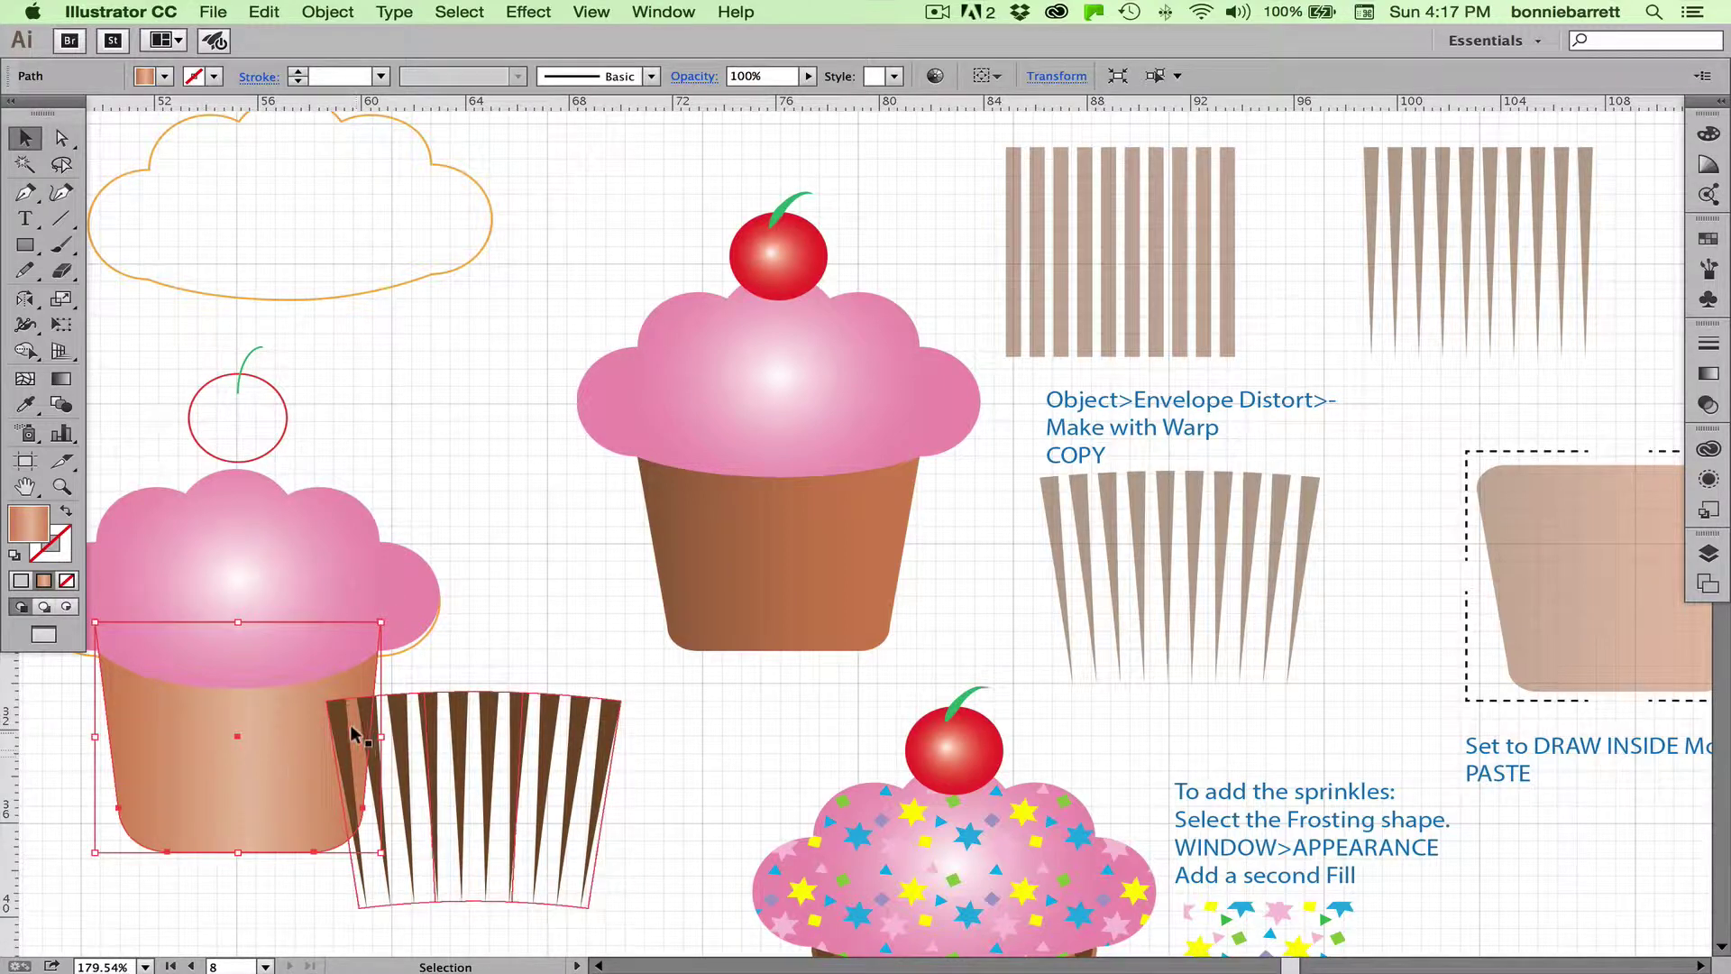
{"action": "left_click", "coordinate": [63, 488]}
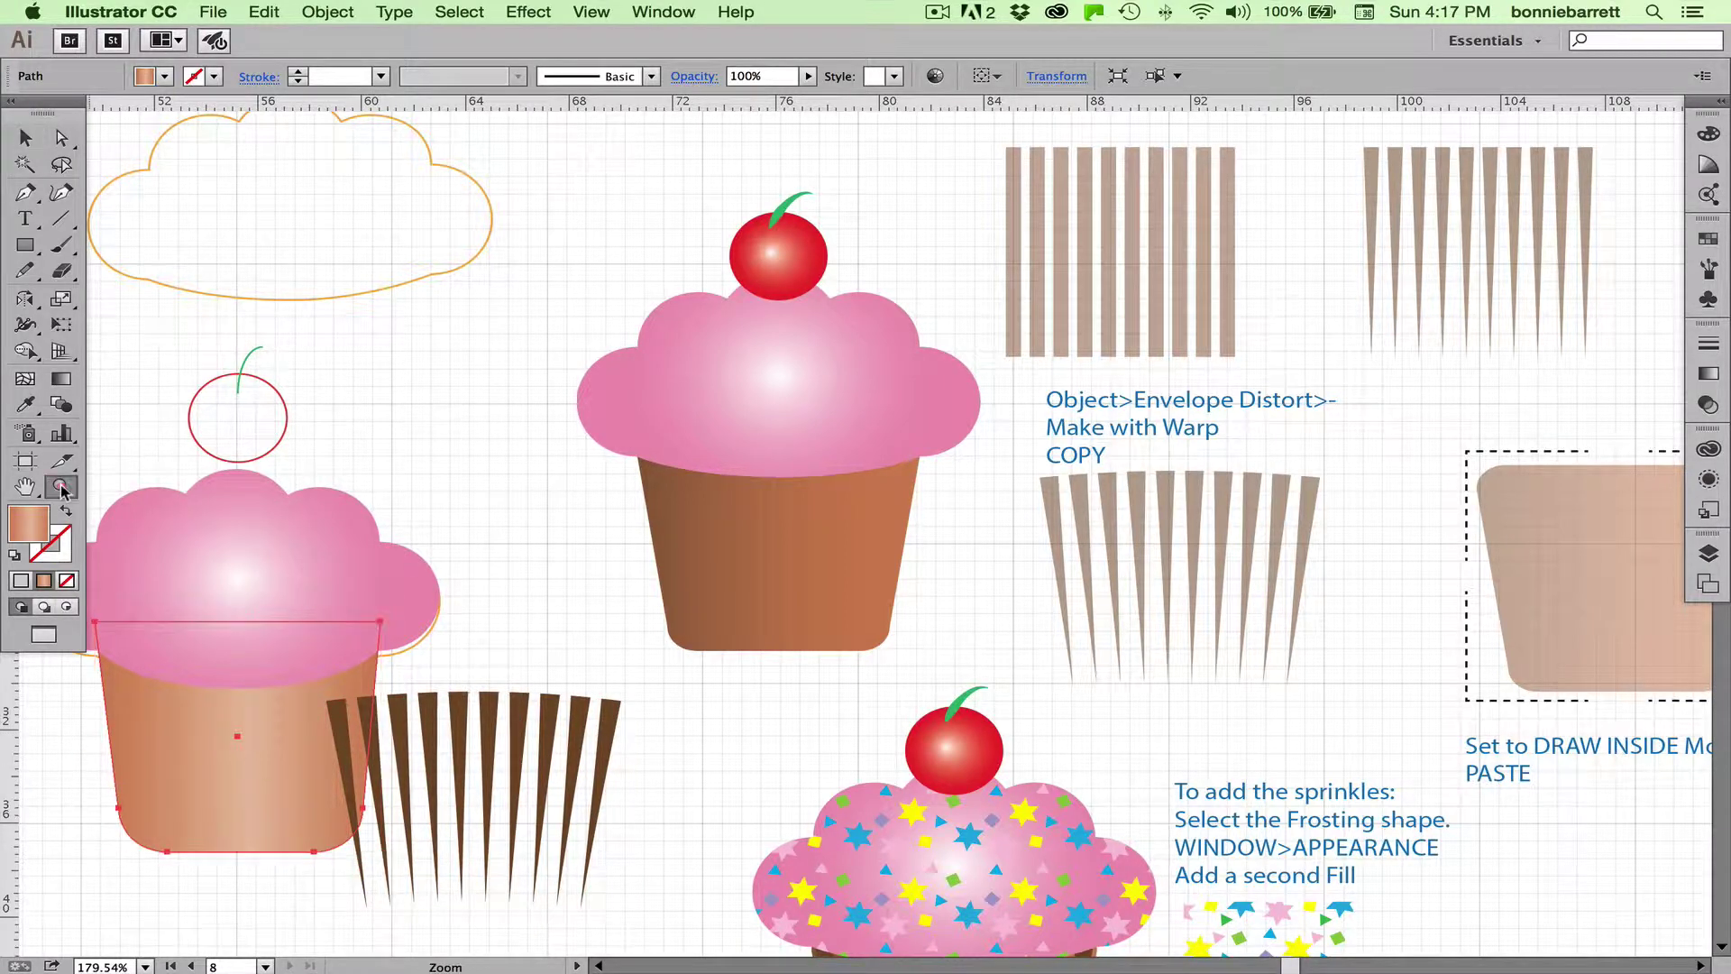
{"action": "left_click_drag", "start_coordinate": [105, 500], "coordinate": [522, 881]}
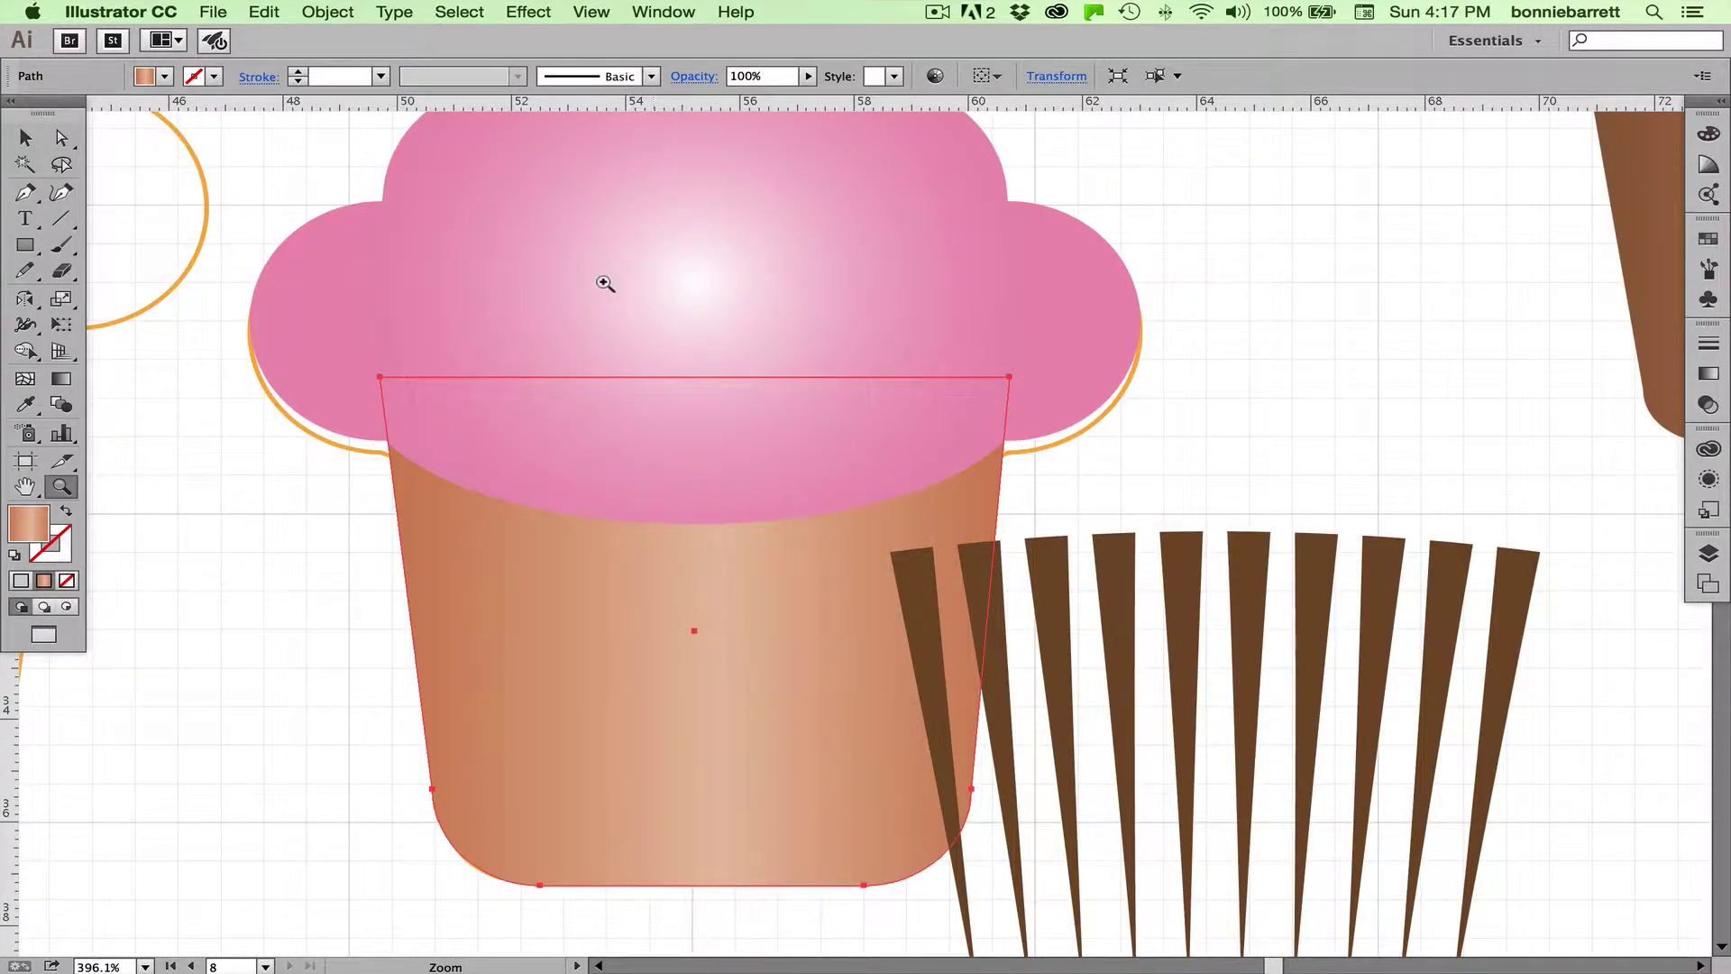
{"action": "left_click", "coordinate": [27, 138]}
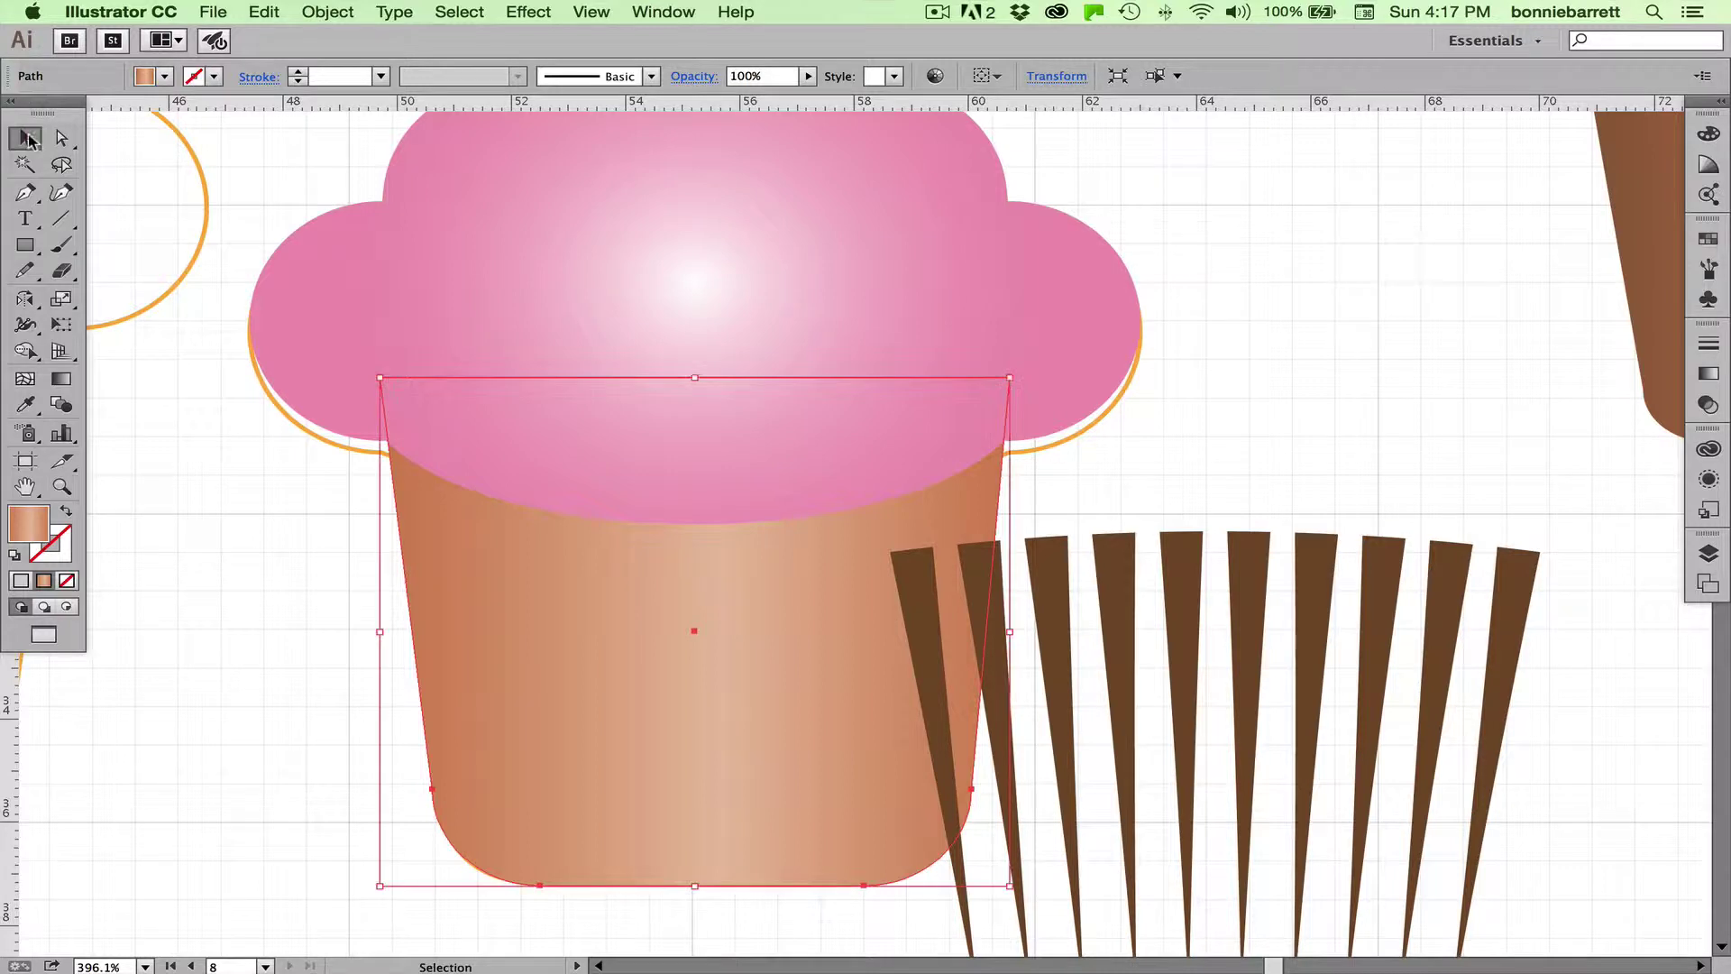
{"action": "left_click", "coordinate": [68, 607]}
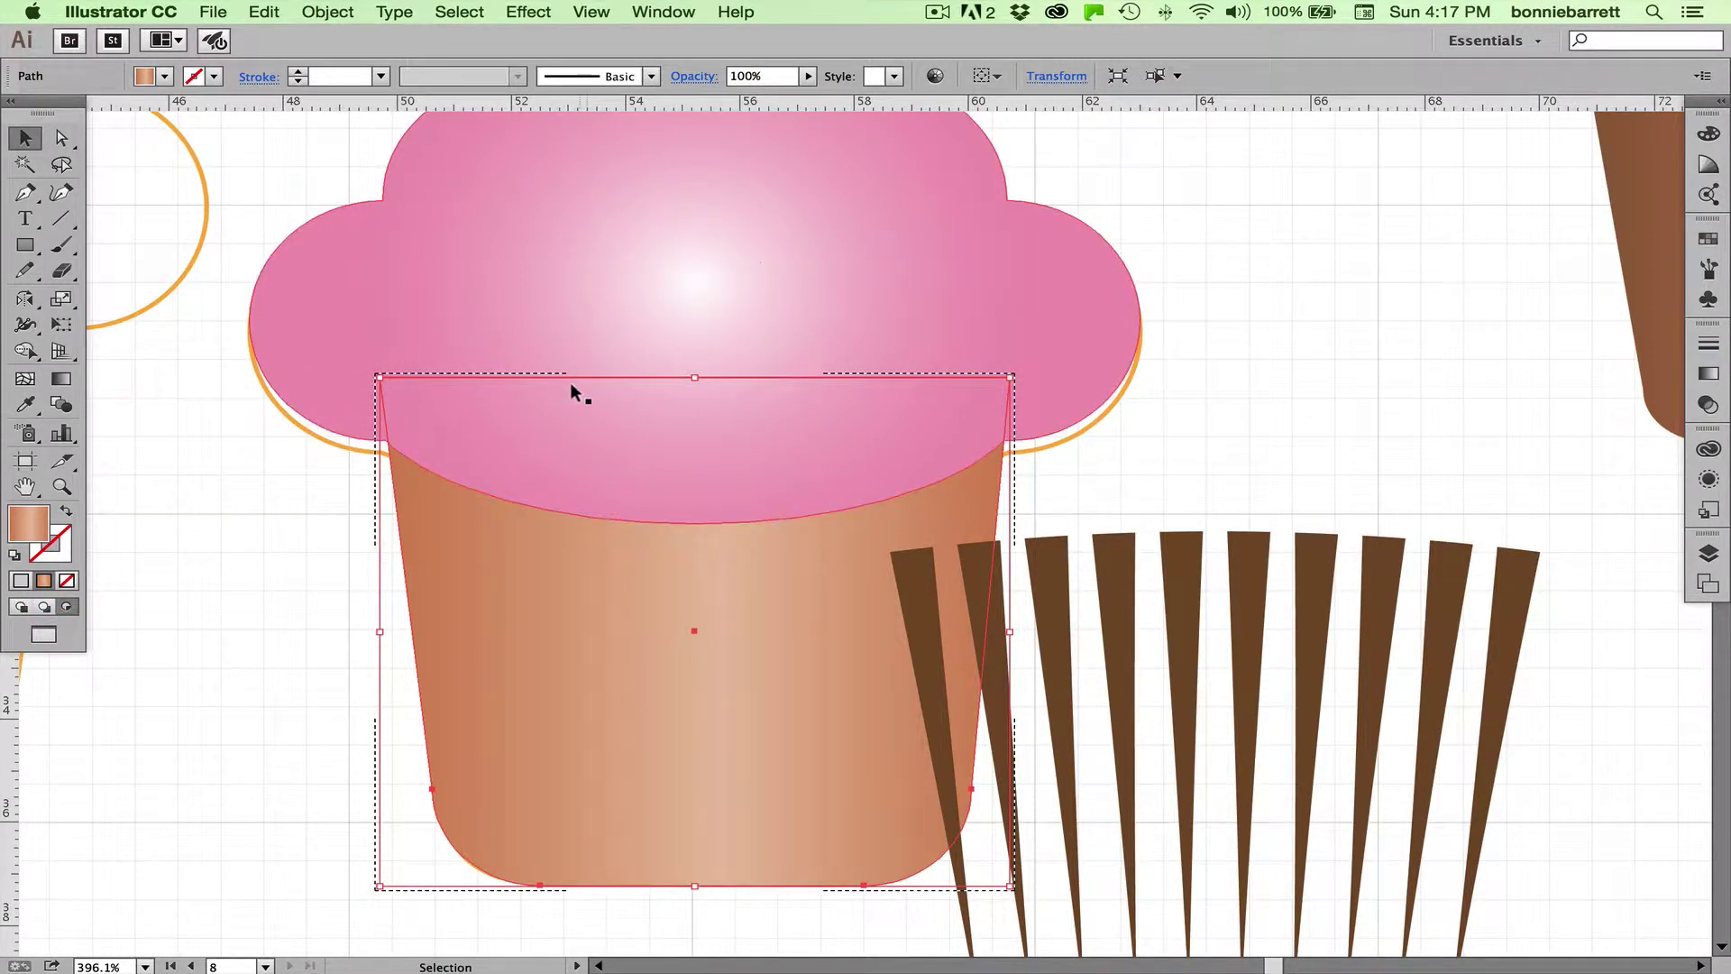
{"action": "left_click", "coordinate": [1041, 541]}
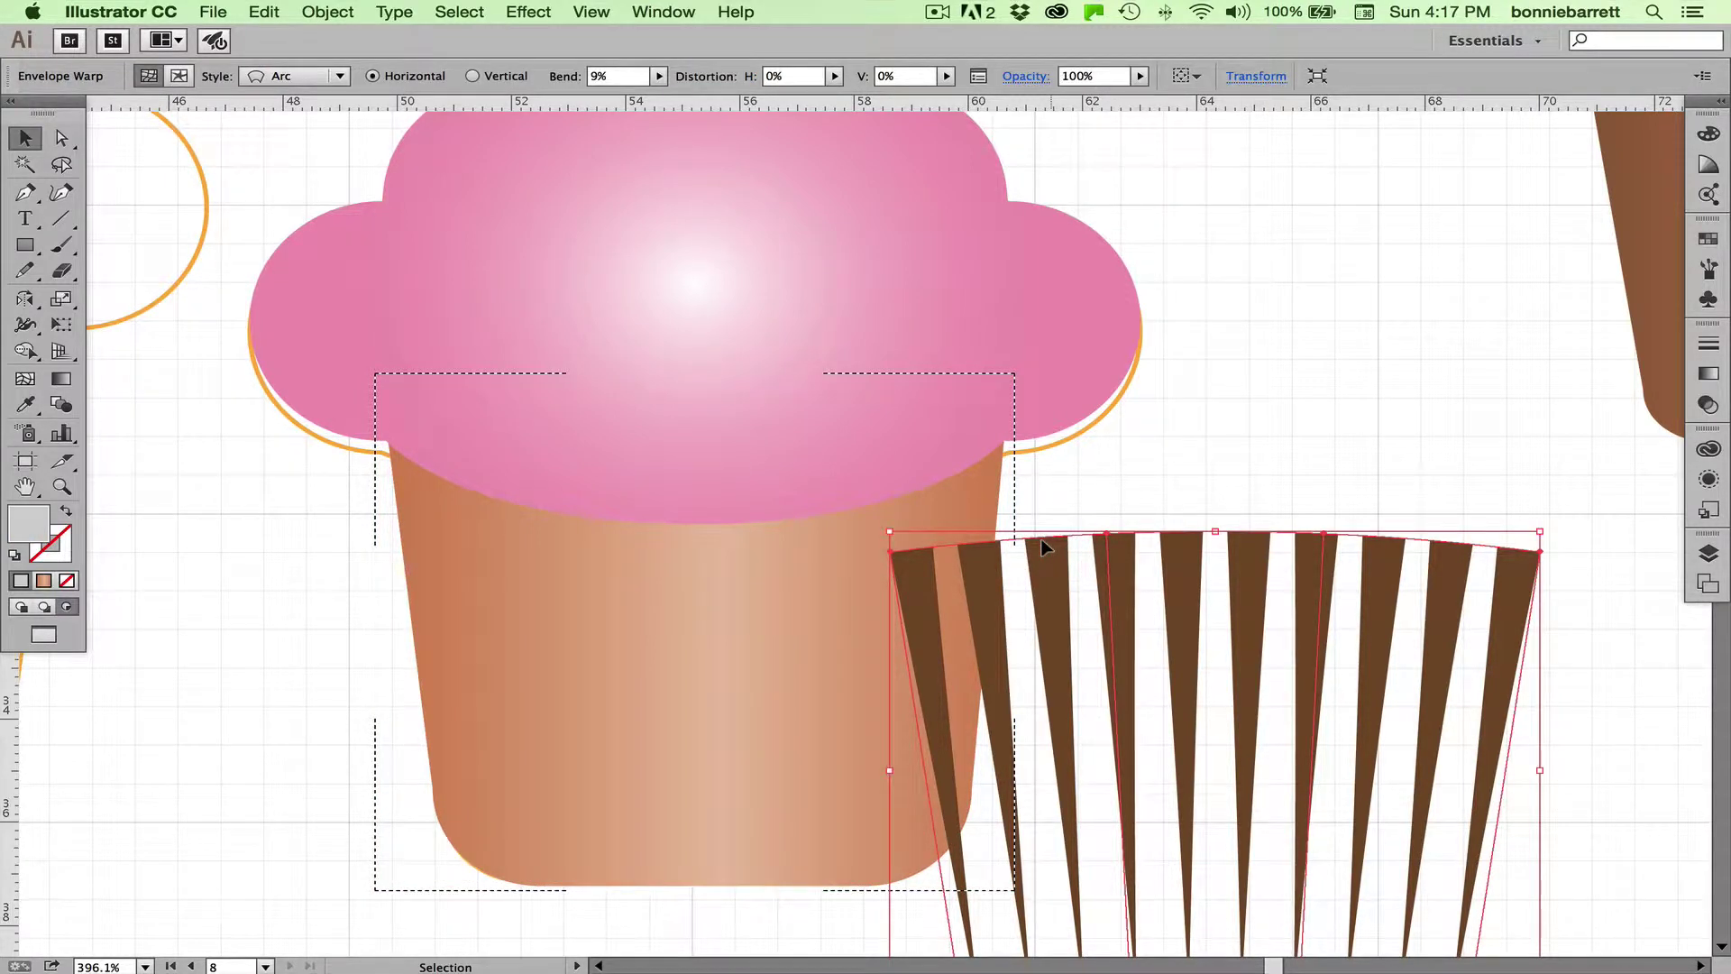
Cut the striped liner and paste it inside the cupcake wrapper, then zoom out
{"action": "scroll", "coordinate": [1042, 541], "scroll_direction": "up", "scroll_amount": 3}
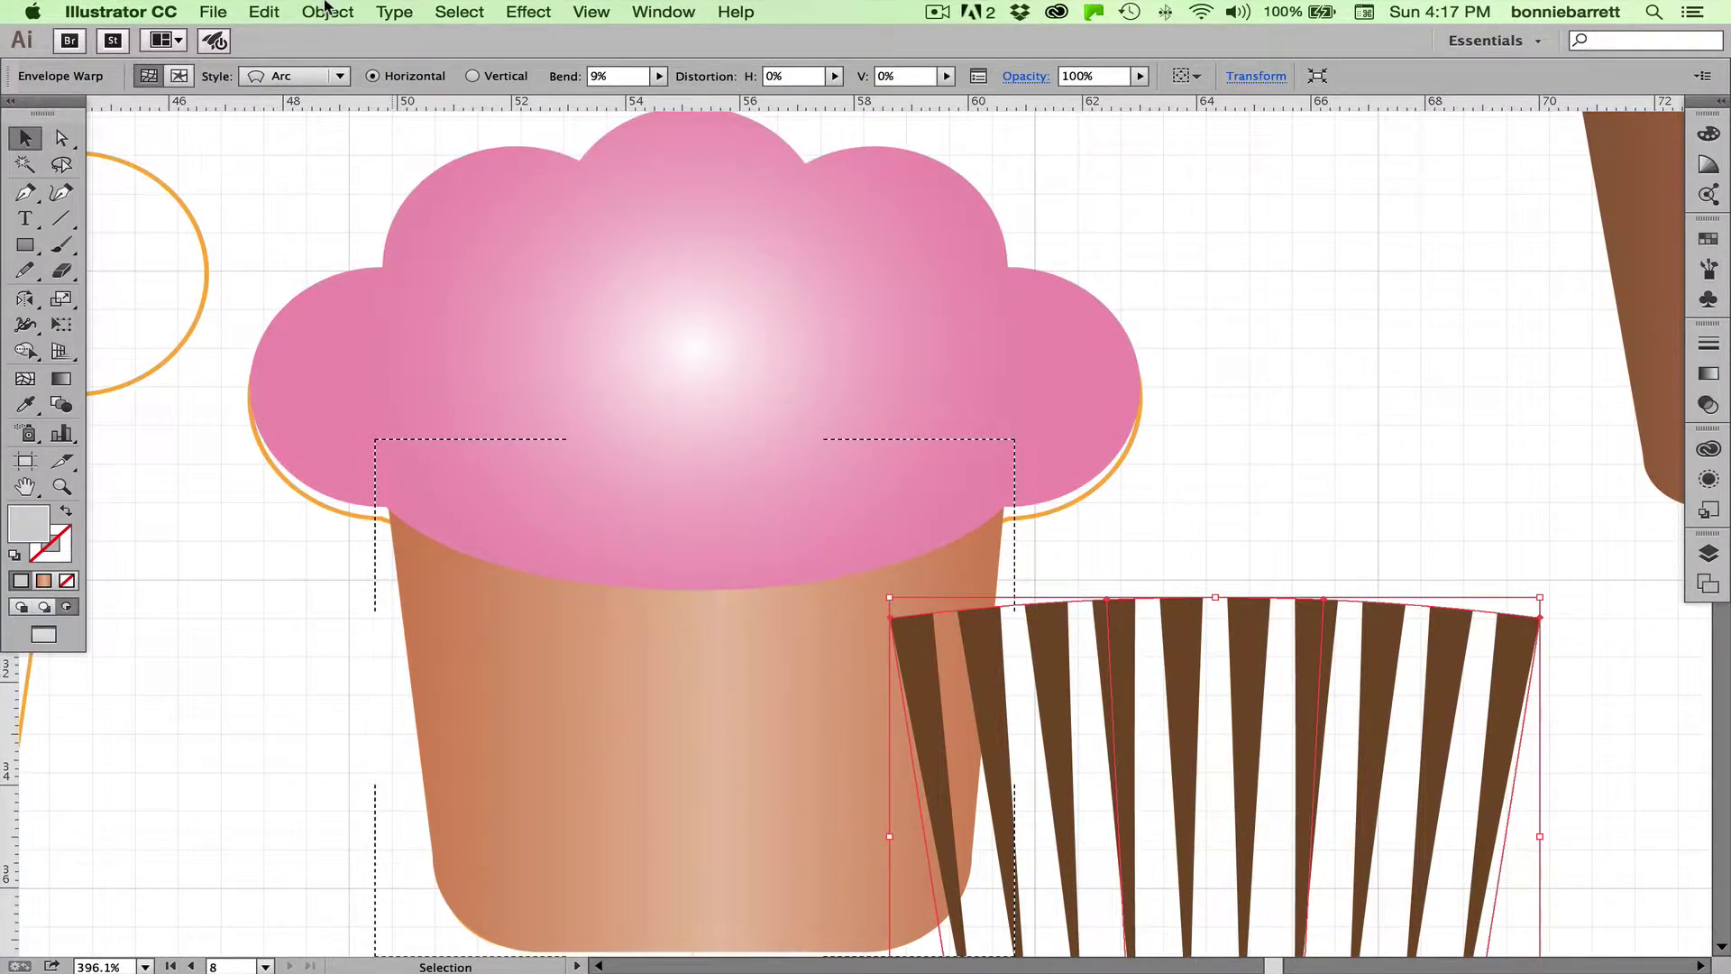
{"action": "left_click", "coordinate": [259, 11]}
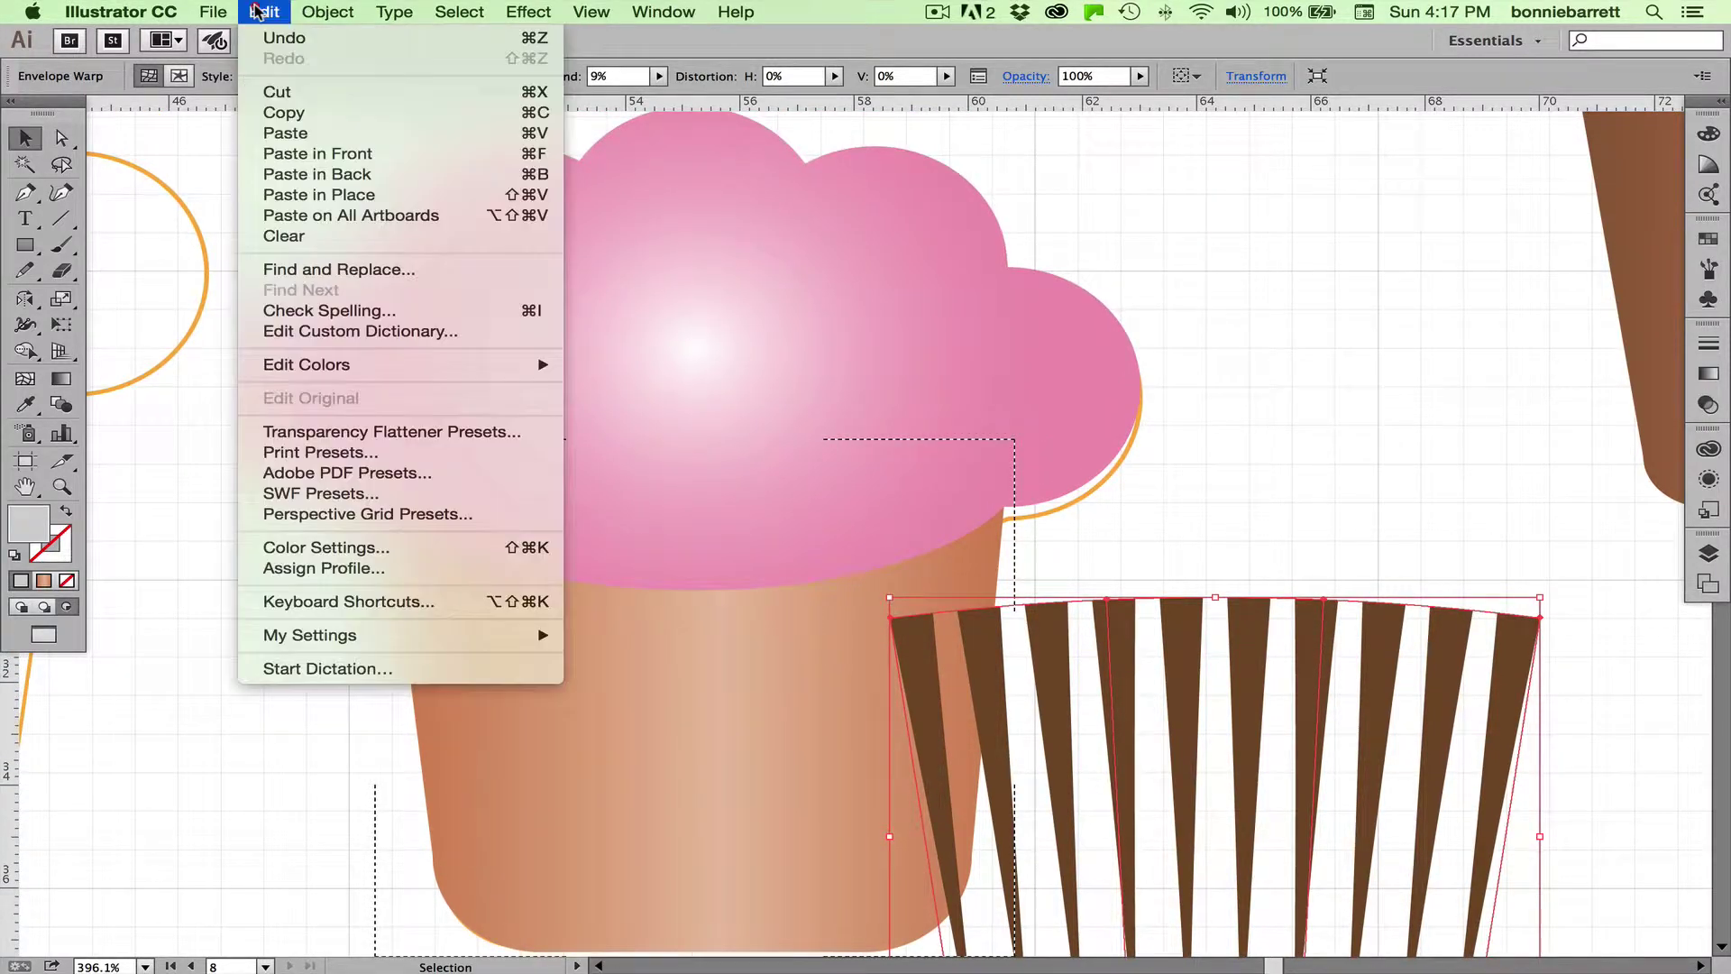
{"action": "left_click", "coordinate": [266, 90]}
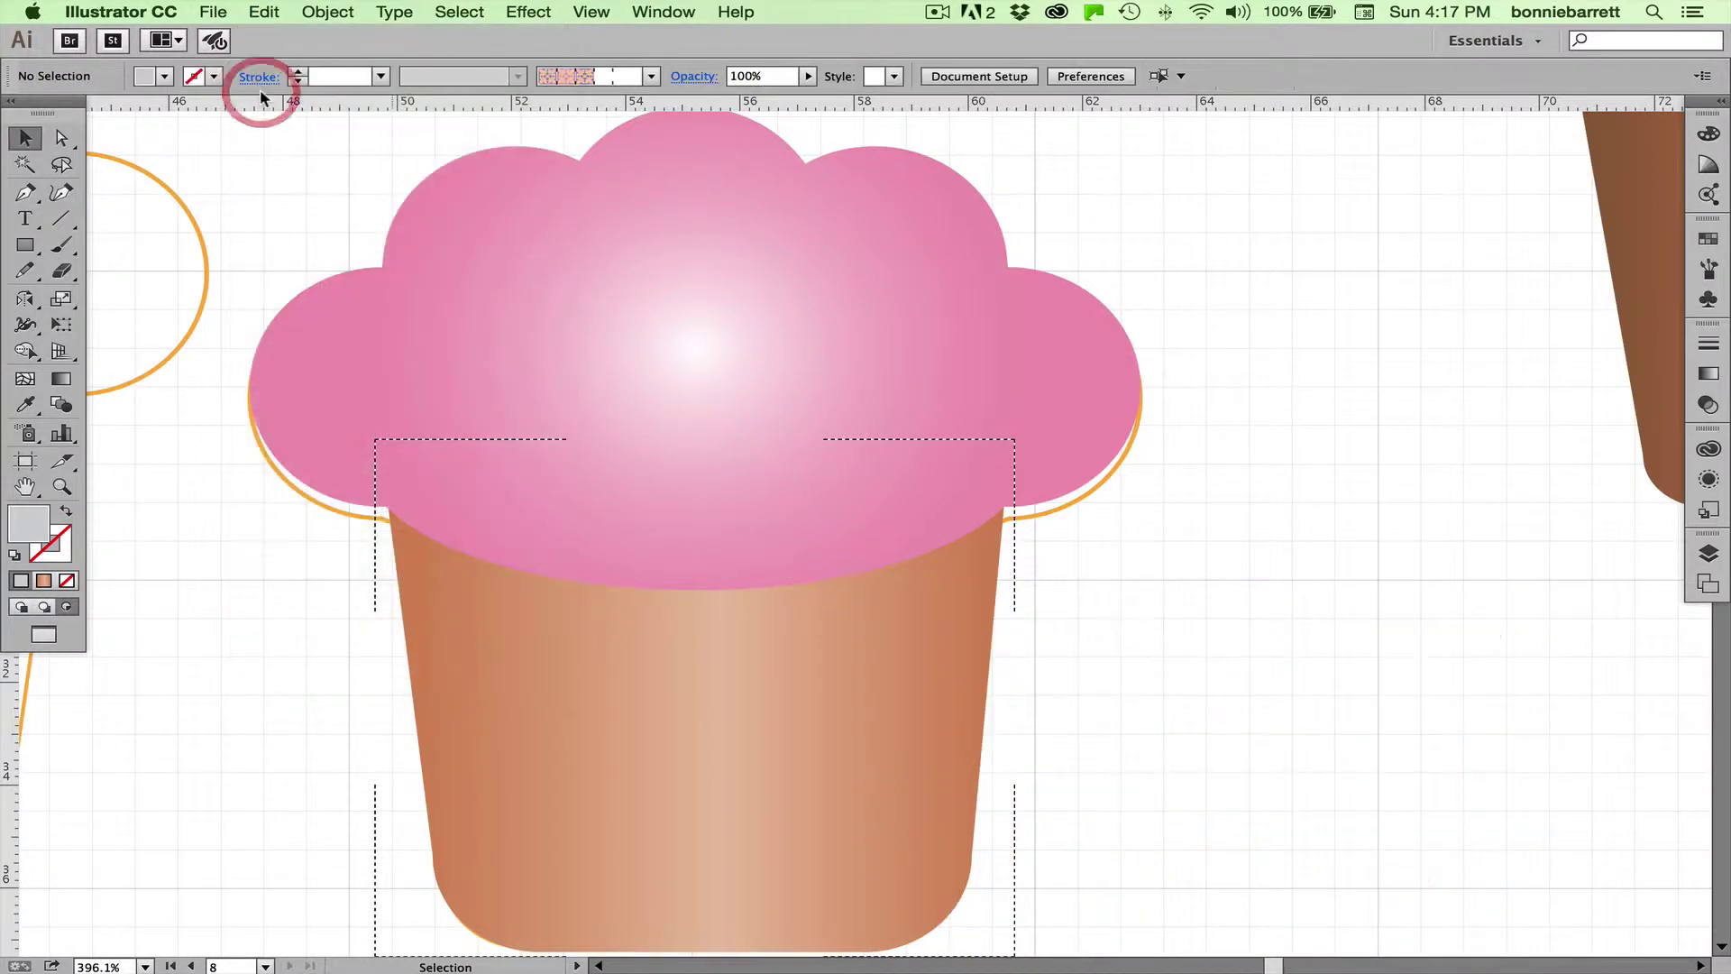
{"action": "left_click", "coordinate": [645, 730]}
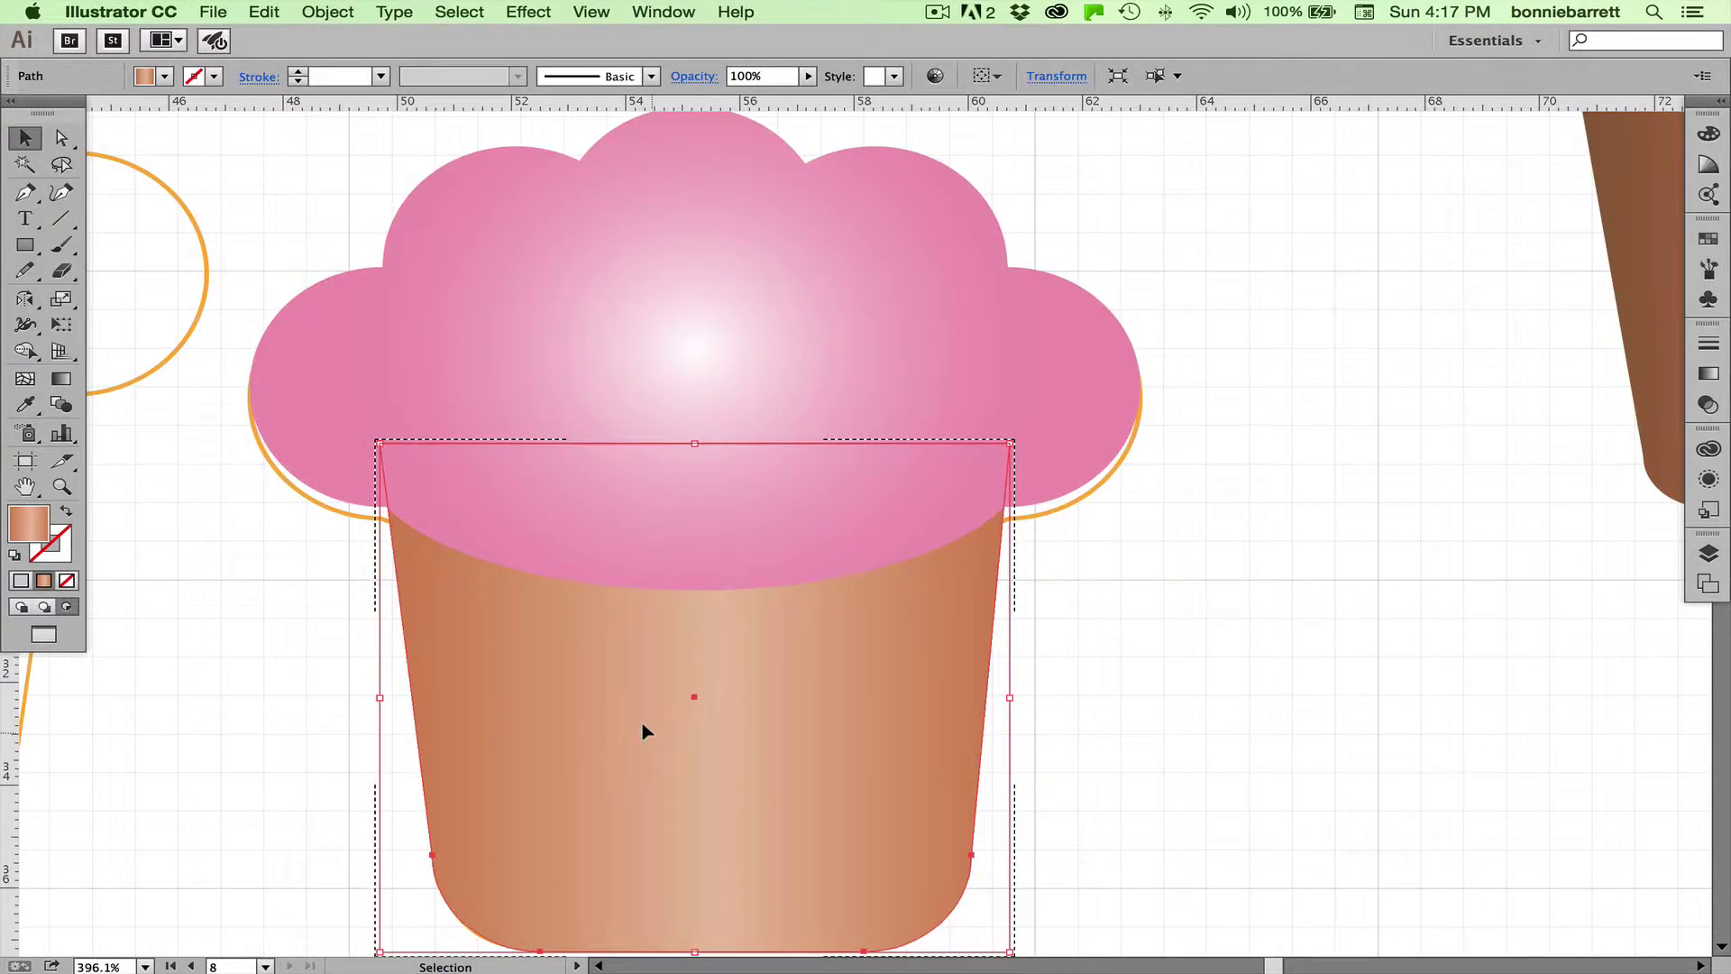
{"action": "left_click", "coordinate": [258, 11]}
{"action": "left_click", "coordinate": [266, 132]}
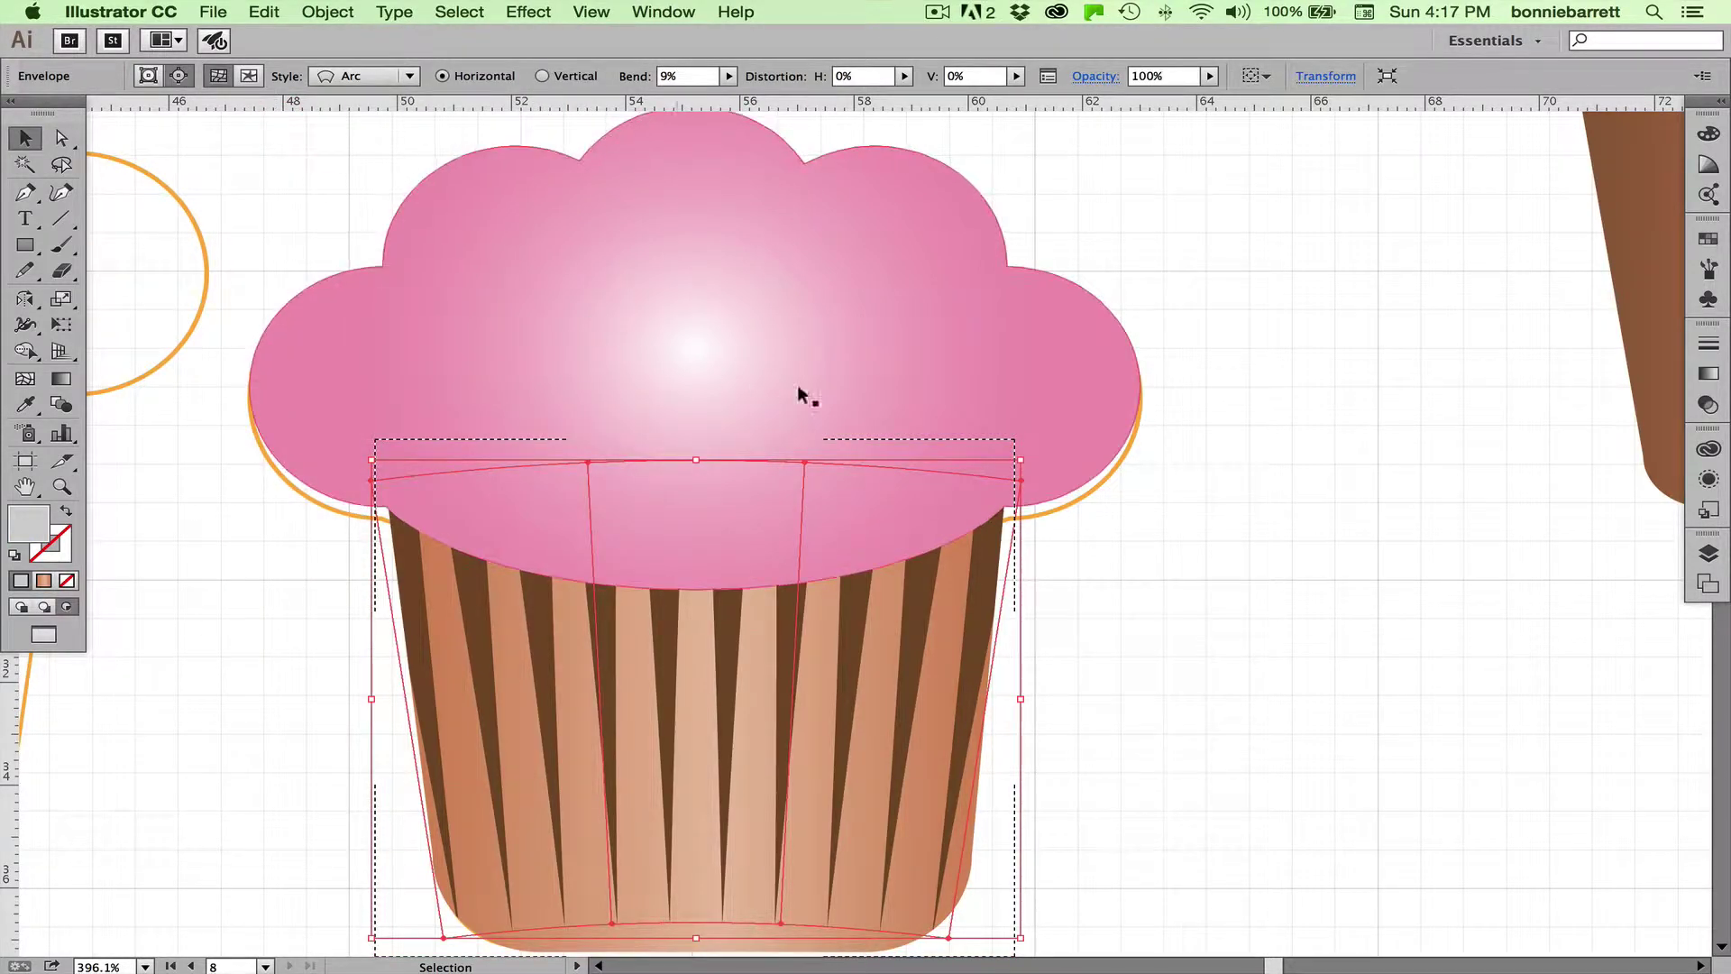
{"action": "left_click", "coordinate": [1217, 668]}
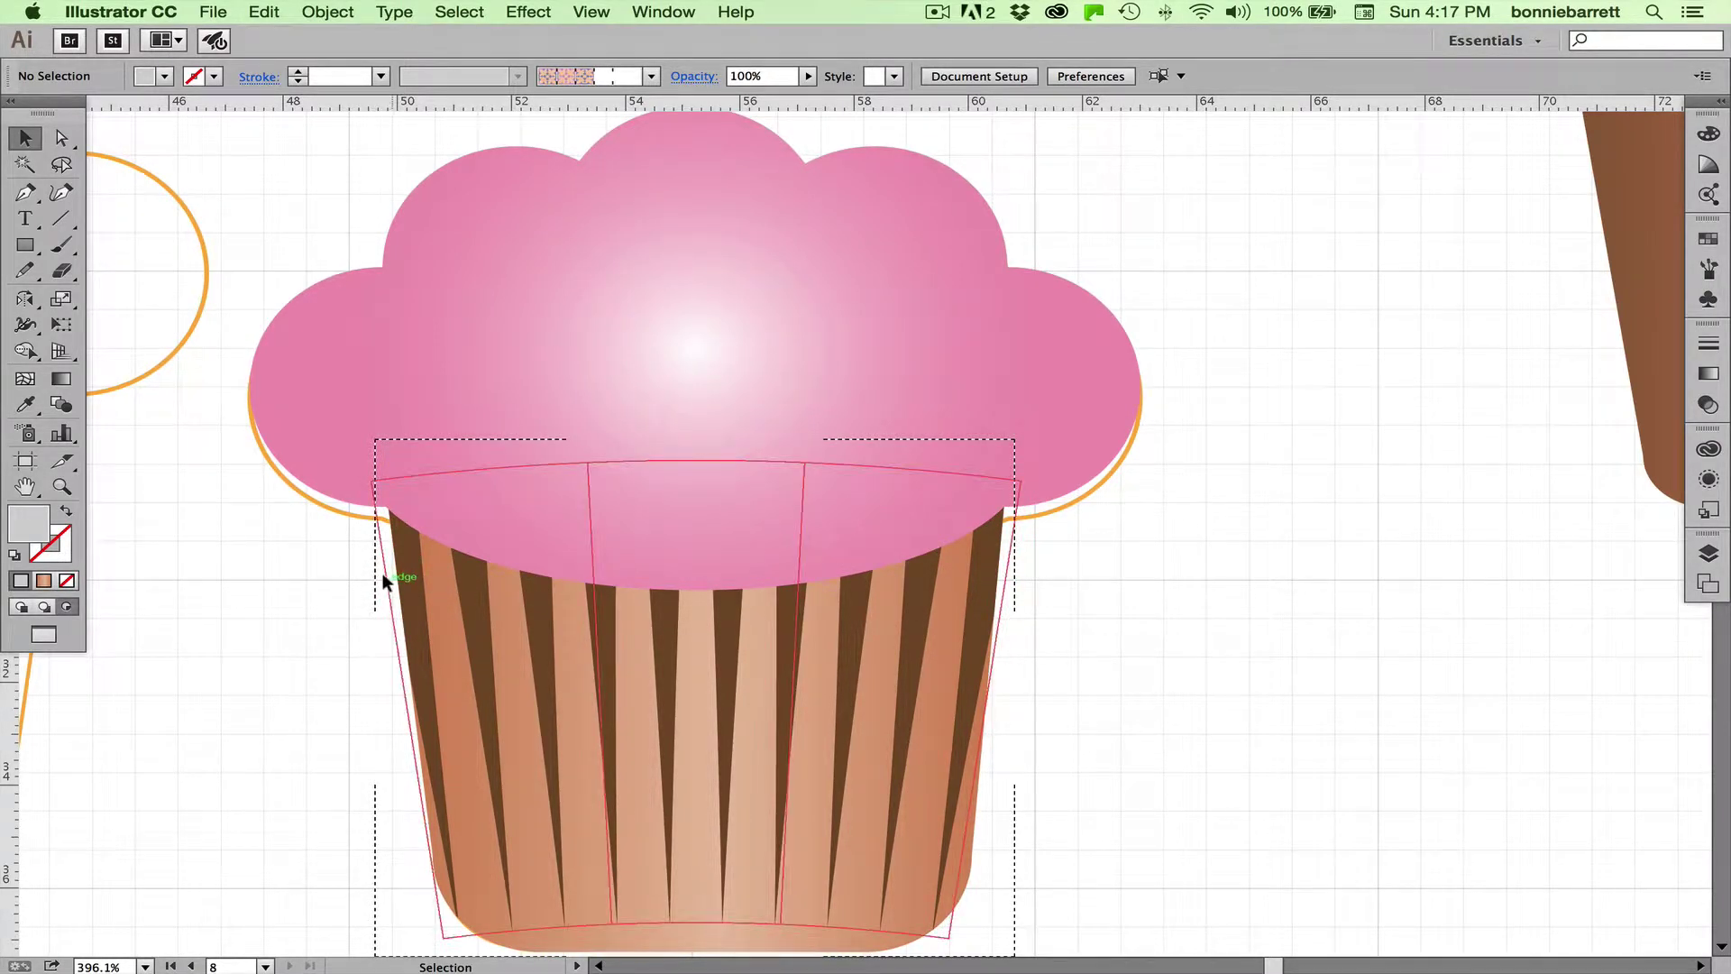
{"action": "key", "text": "super+minus"}
{"action": "key", "text": "super+minus"}
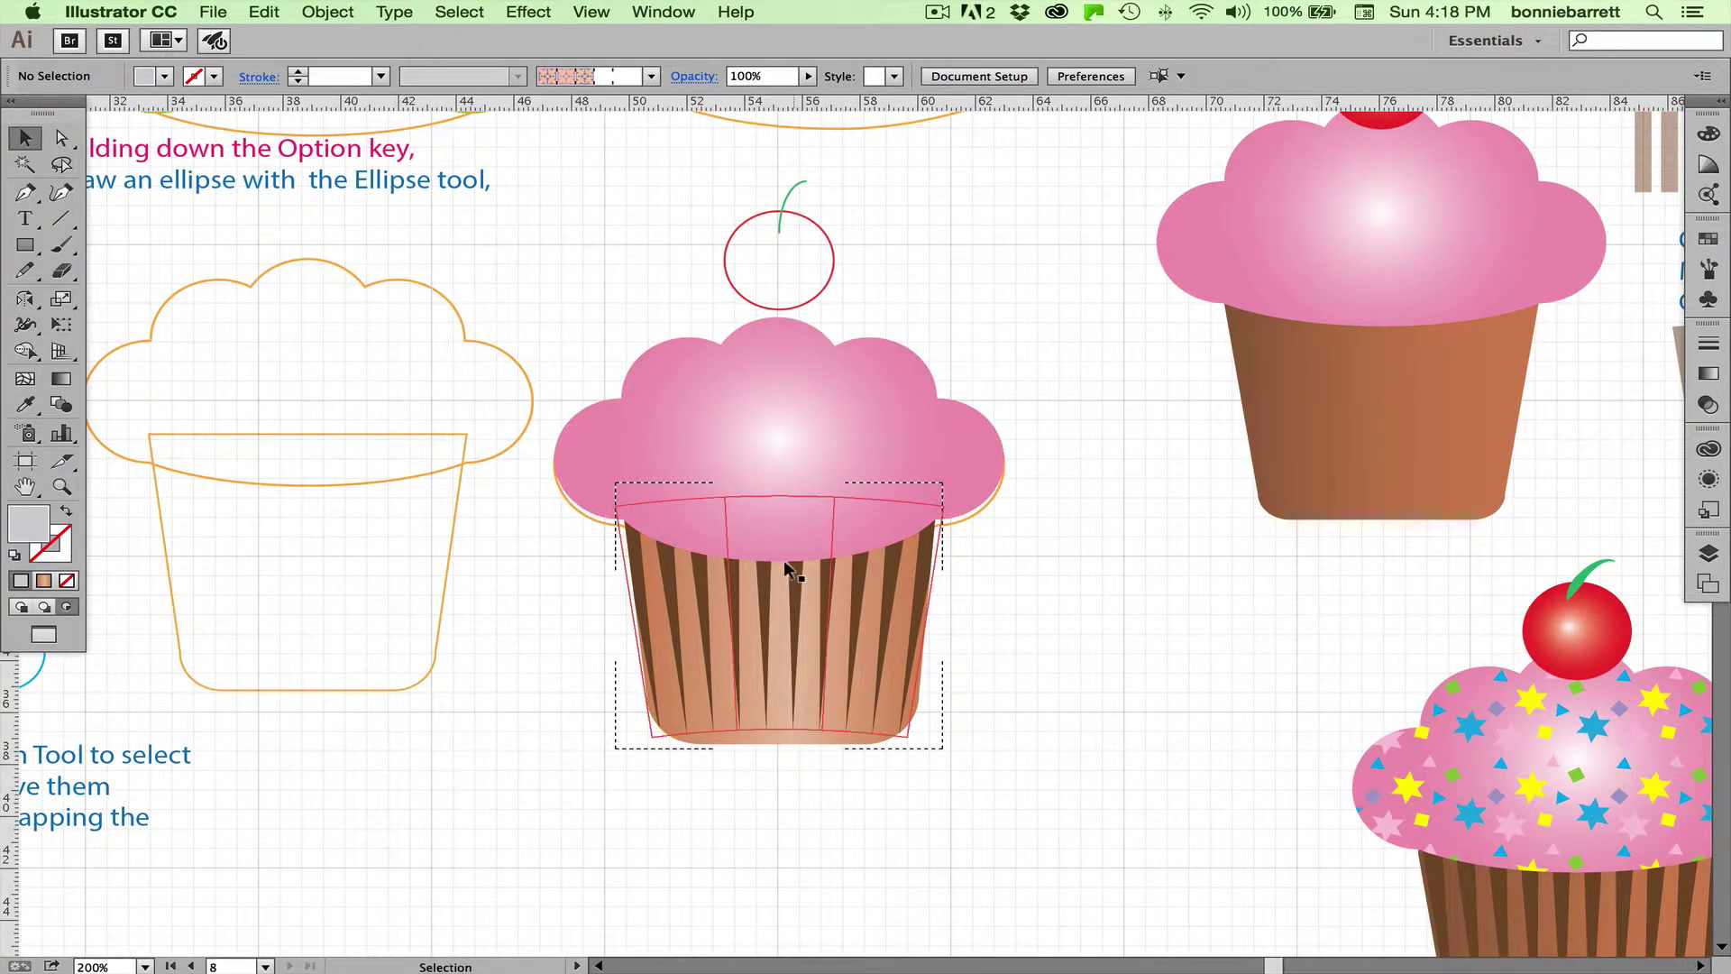
Drag the liner's warp mesh points down to fill the wrapper bottom, then return to Draw Normal
{"action": "left_click", "coordinate": [785, 562]}
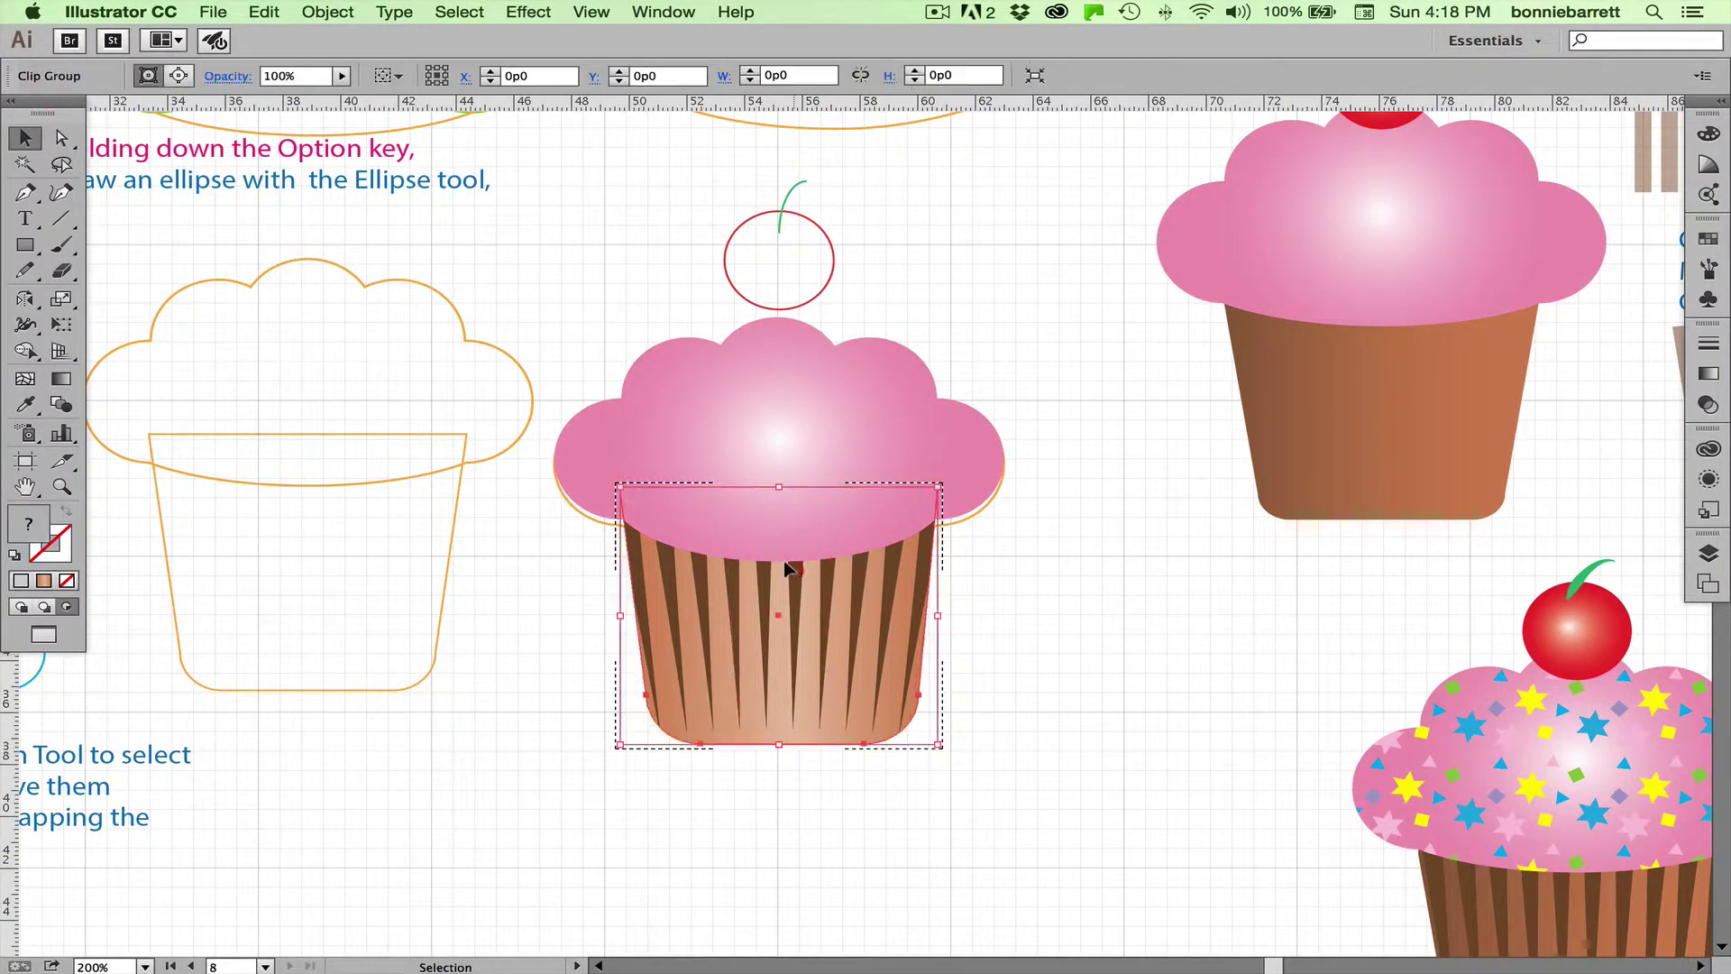
{"action": "left_click", "coordinate": [61, 137]}
{"action": "left_click", "coordinate": [583, 702]}
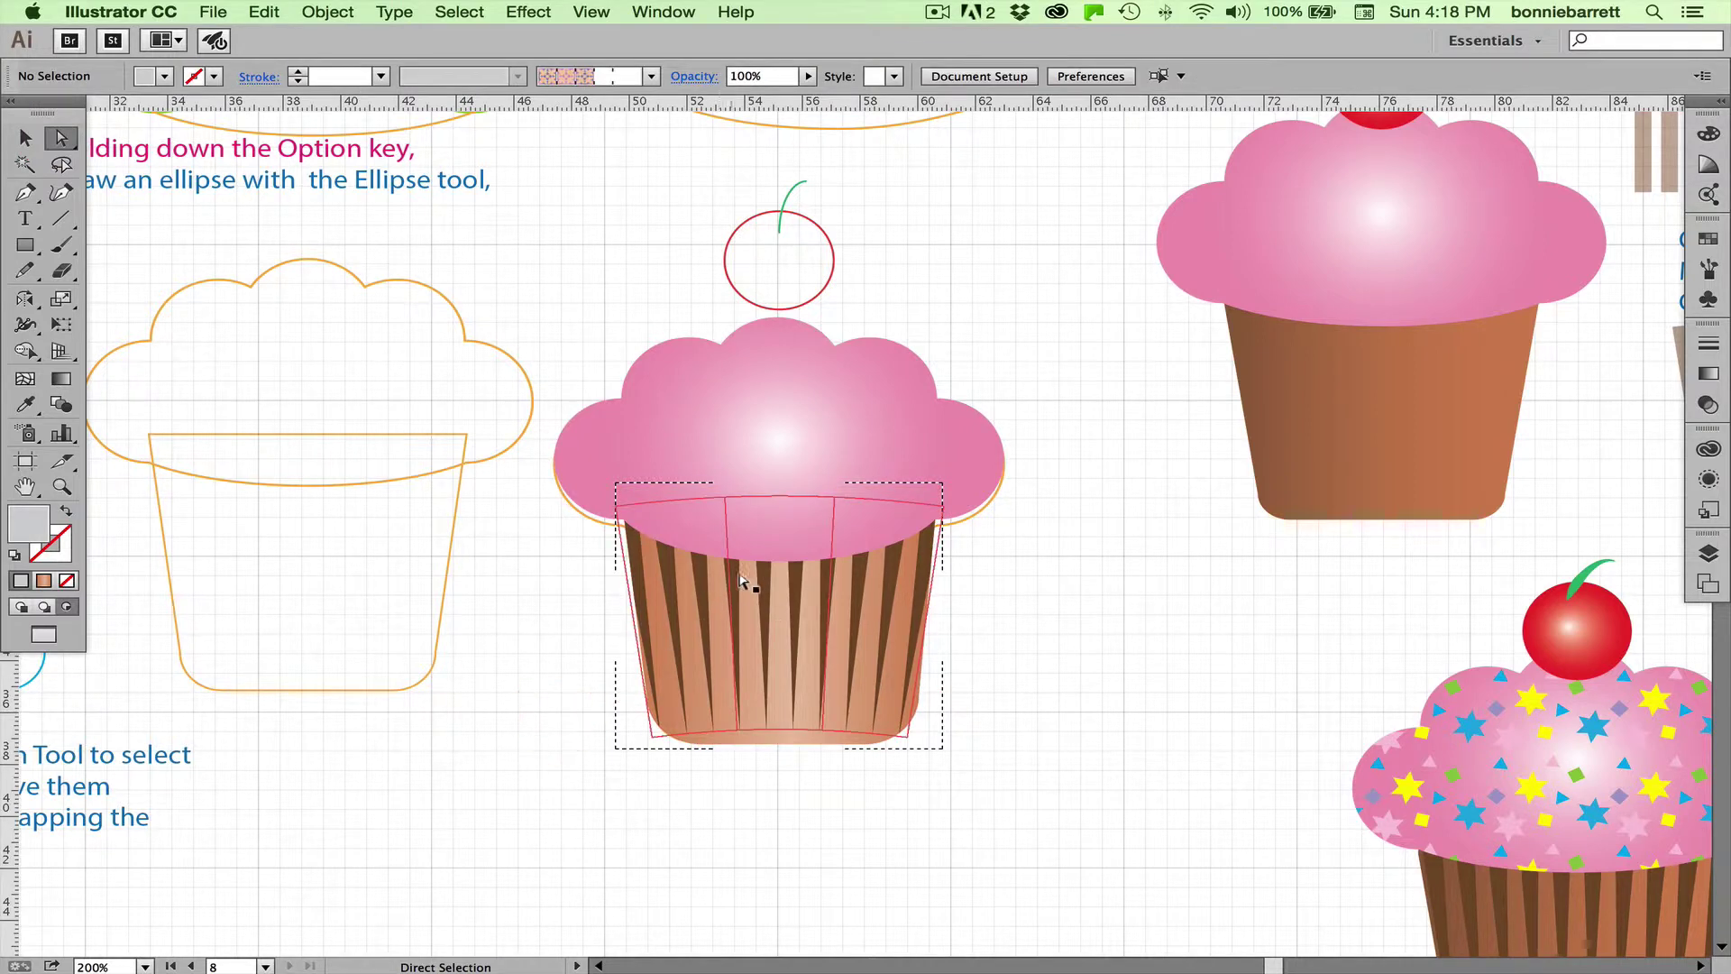
{"action": "left_click", "coordinate": [757, 579]}
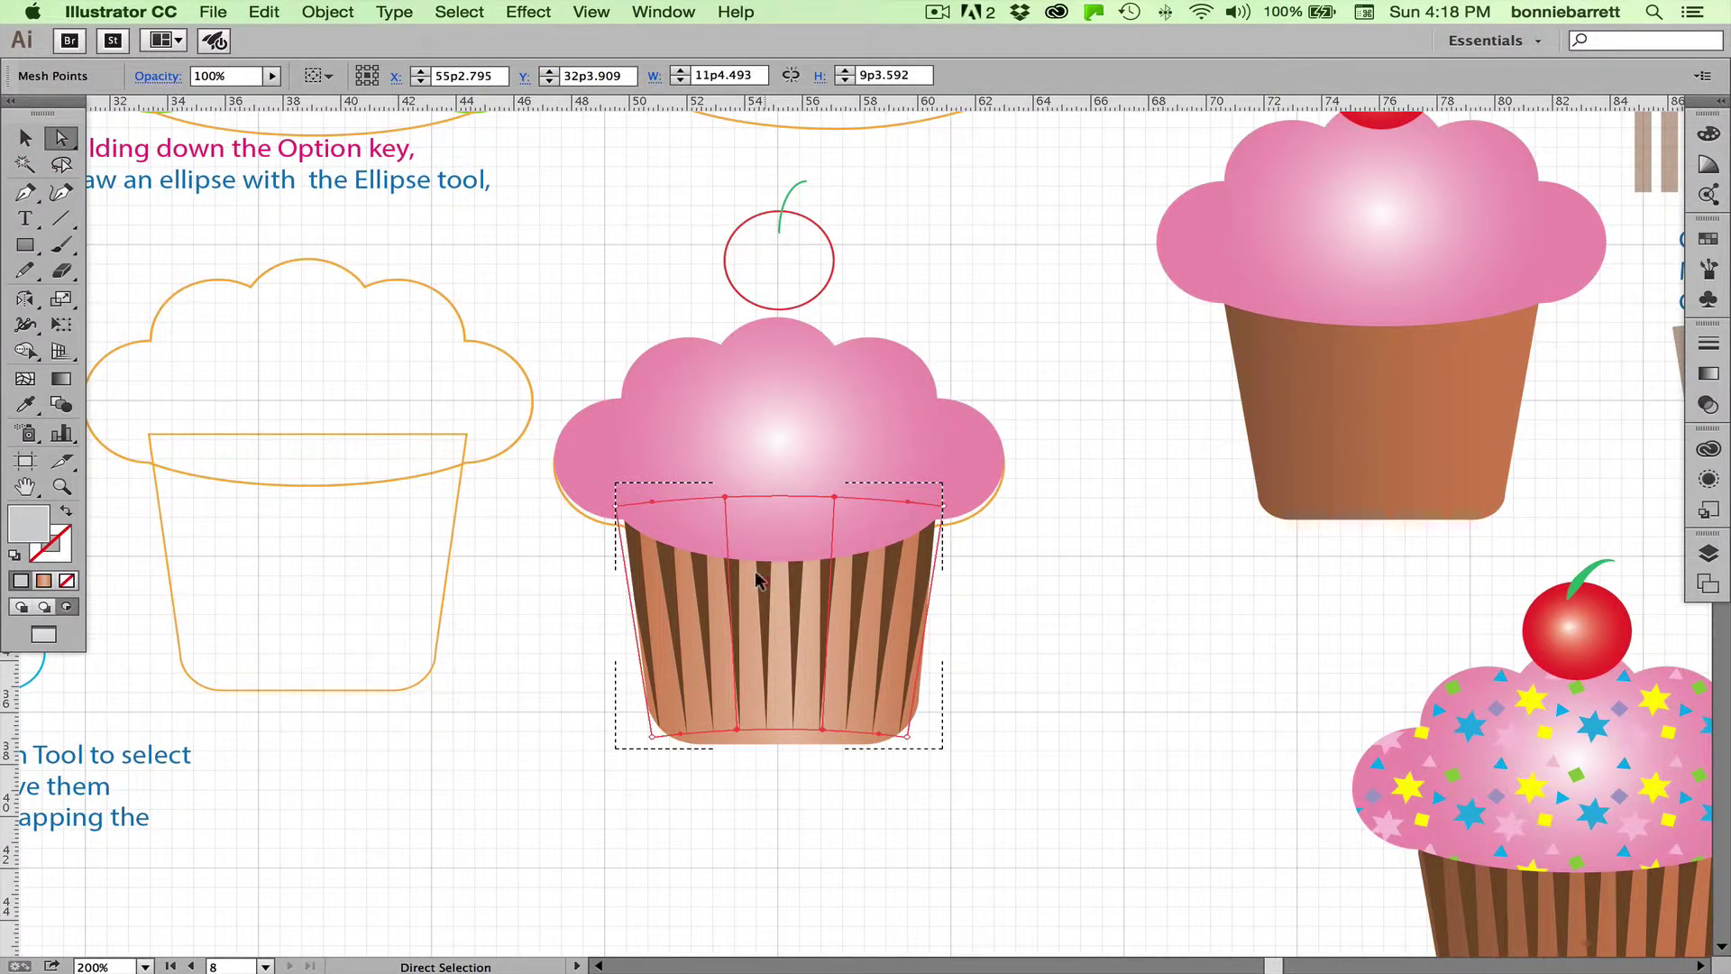
{"action": "left_click_drag", "start_coordinate": [757, 580], "coordinate": [761, 599]}
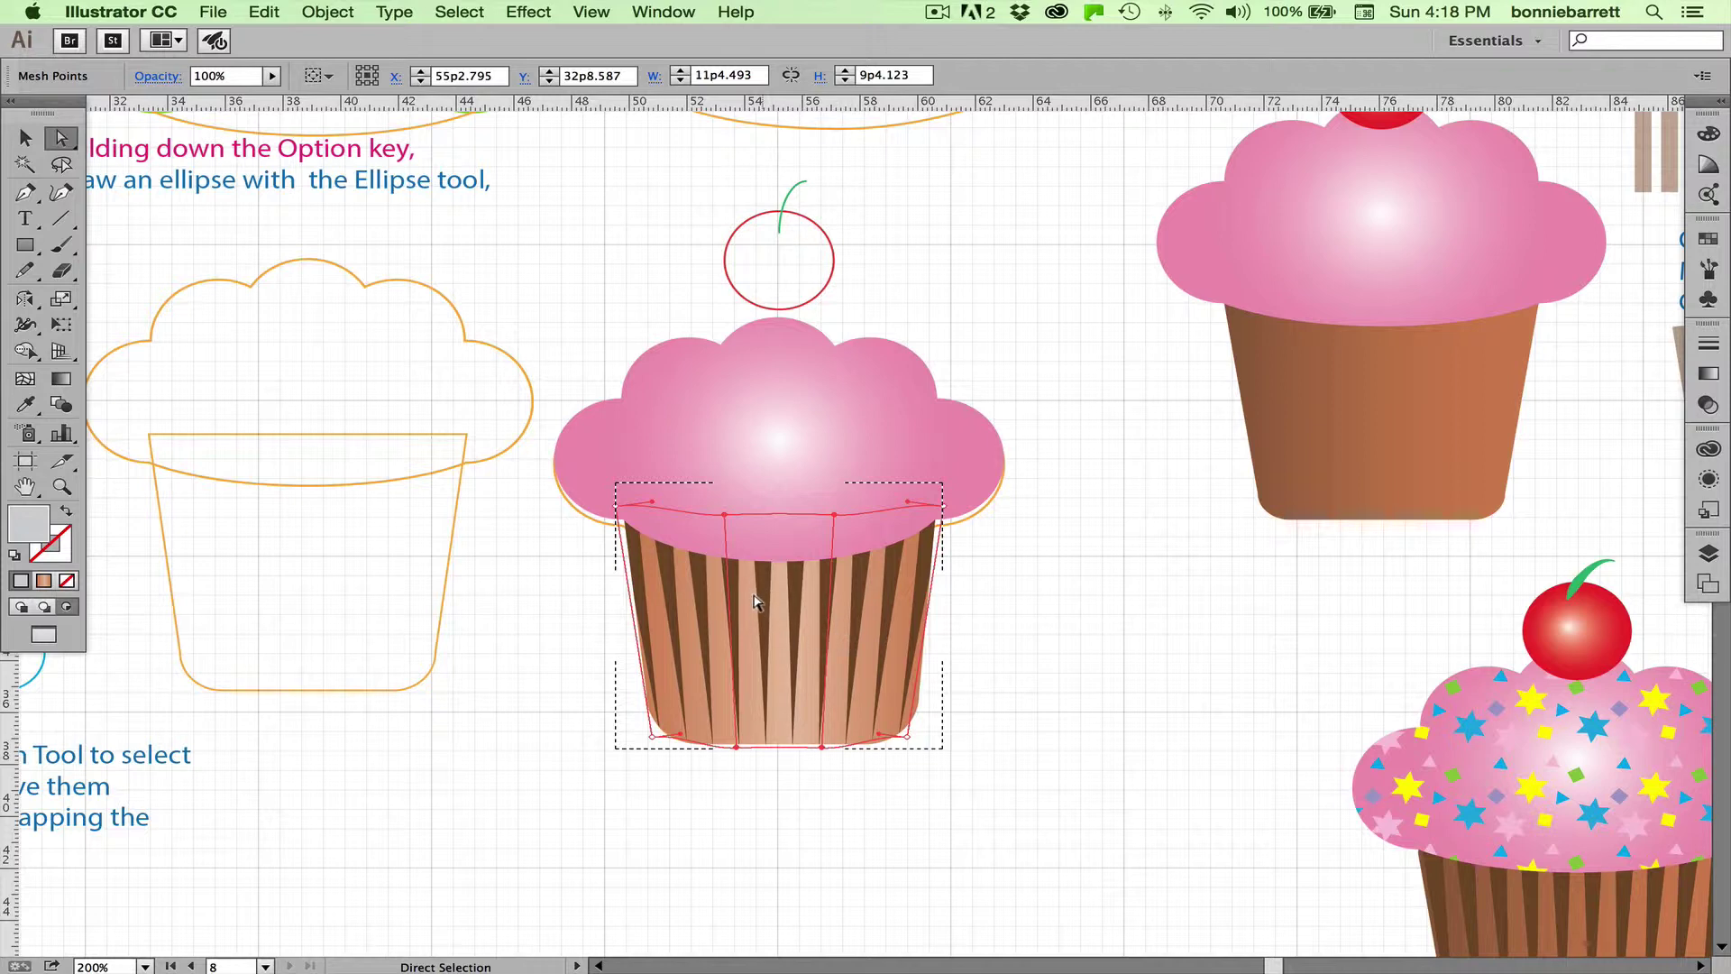
{"action": "left_click", "coordinate": [21, 608]}
{"action": "left_click", "coordinate": [619, 294]}
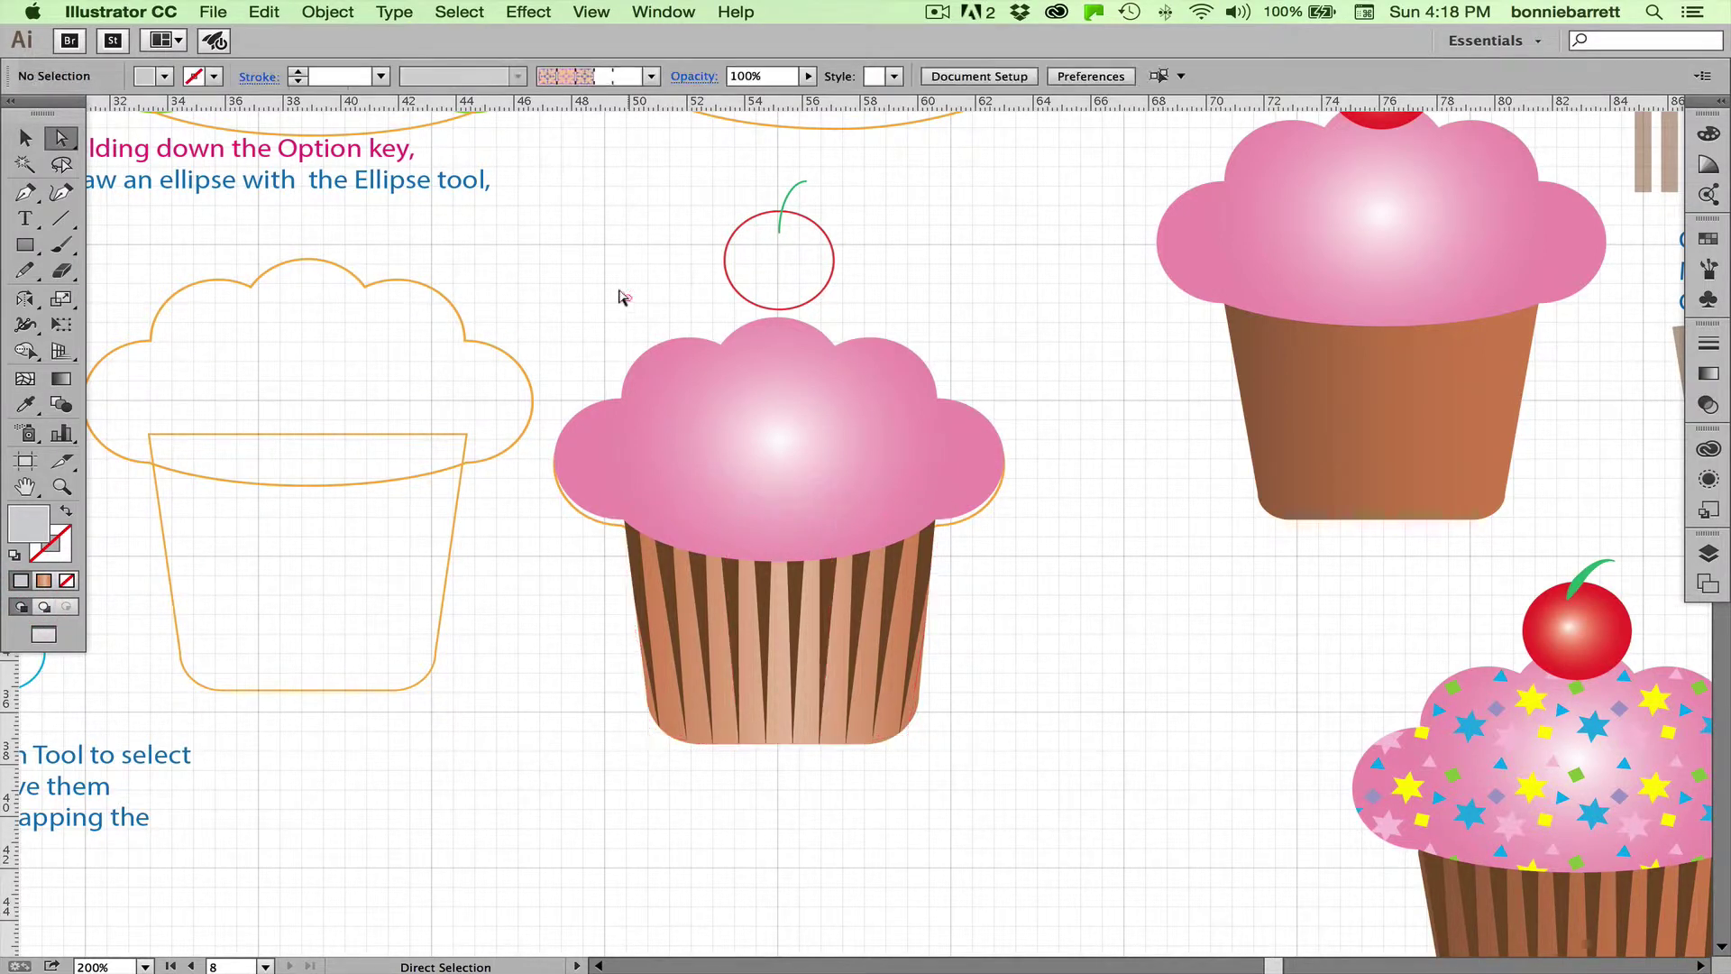
Show the frosting's Appearance panel as a floating panel and add a second fill
{"action": "left_click", "coordinate": [720, 411]}
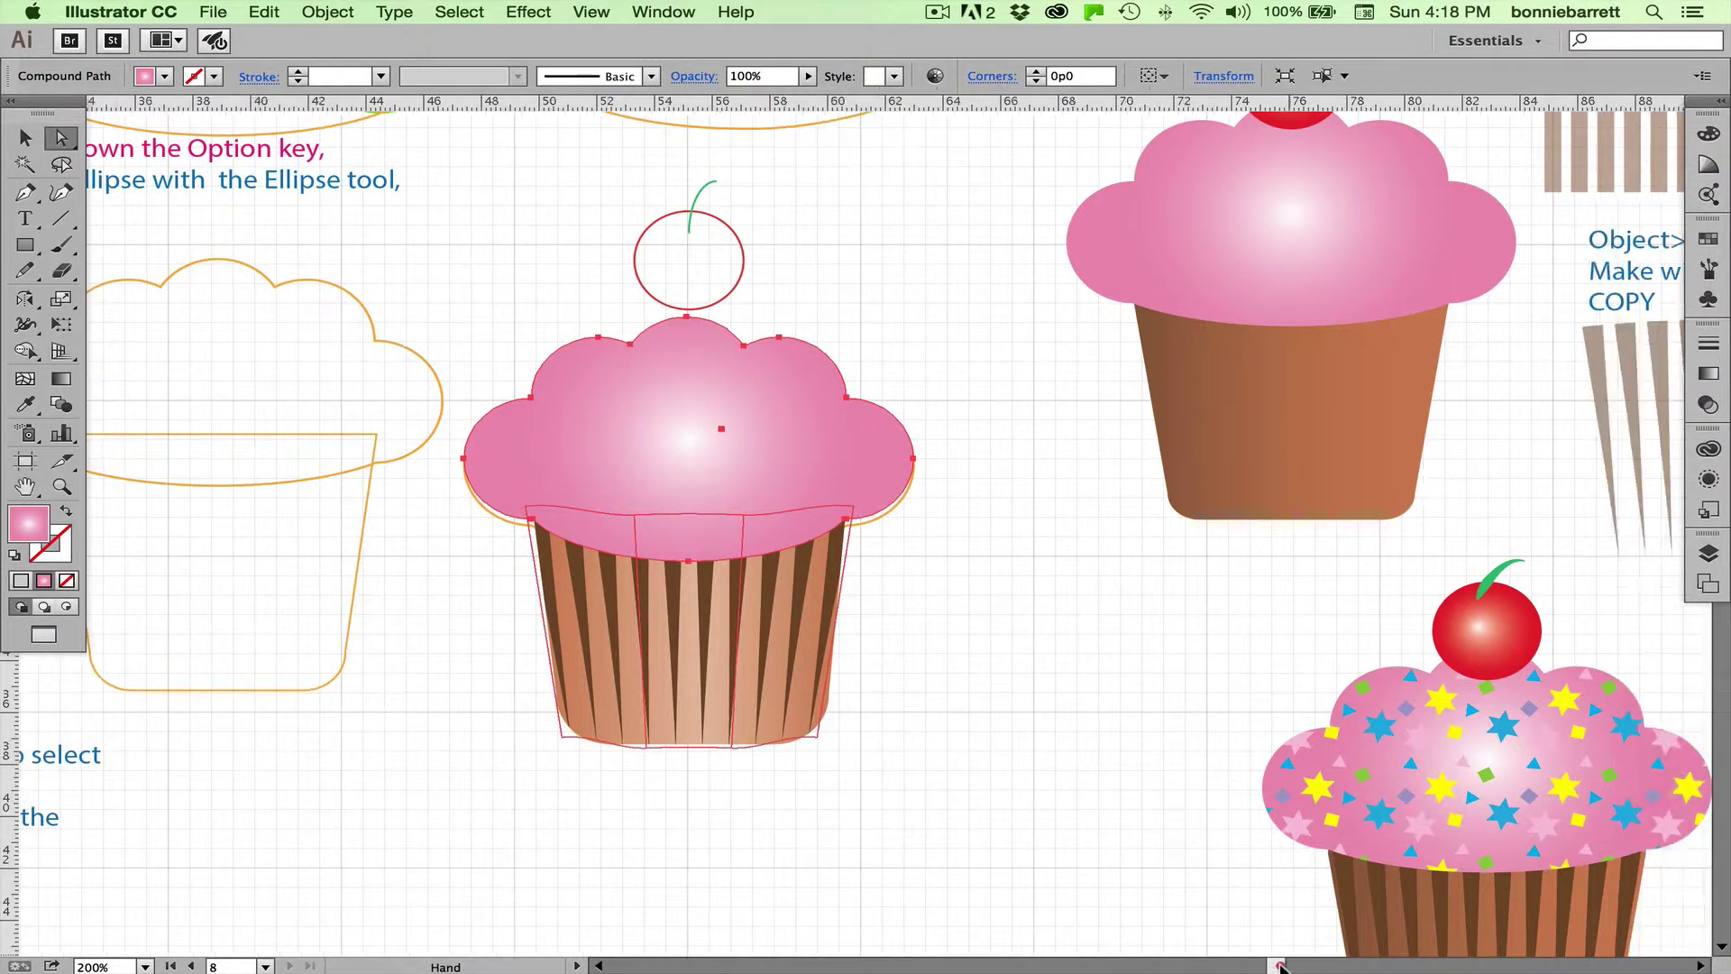
{"action": "scroll", "coordinate": [1280, 966], "scroll_direction": "right", "scroll_amount": 5}
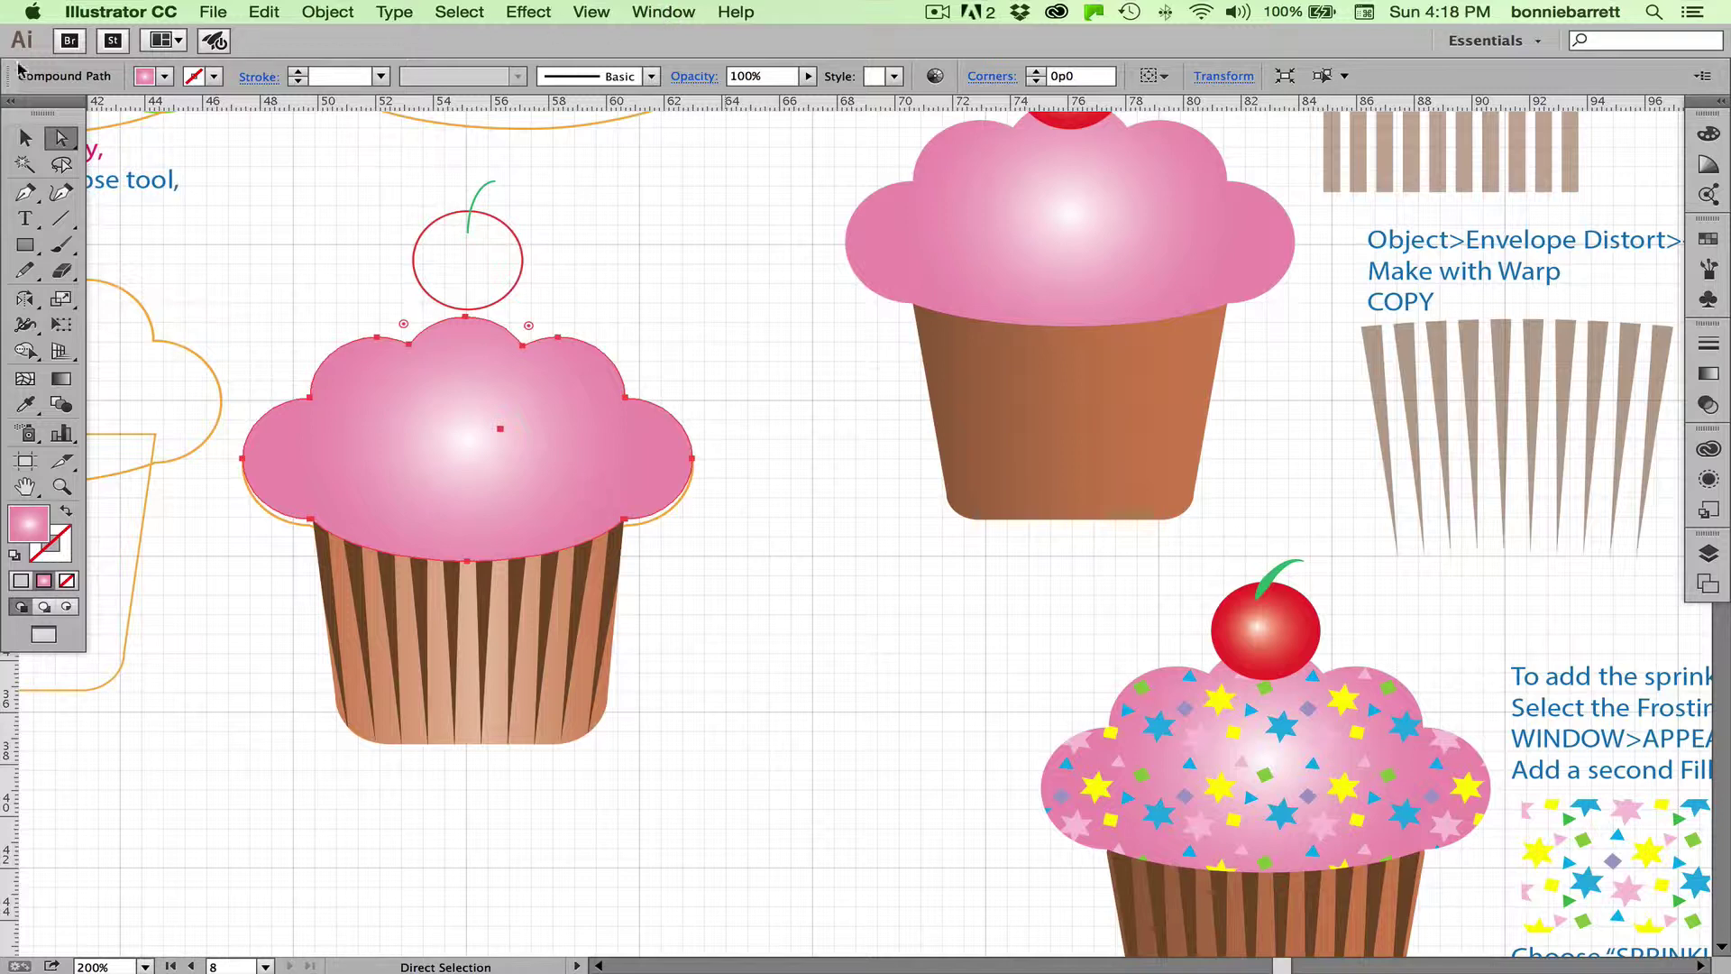
{"action": "left_click", "coordinate": [24, 137]}
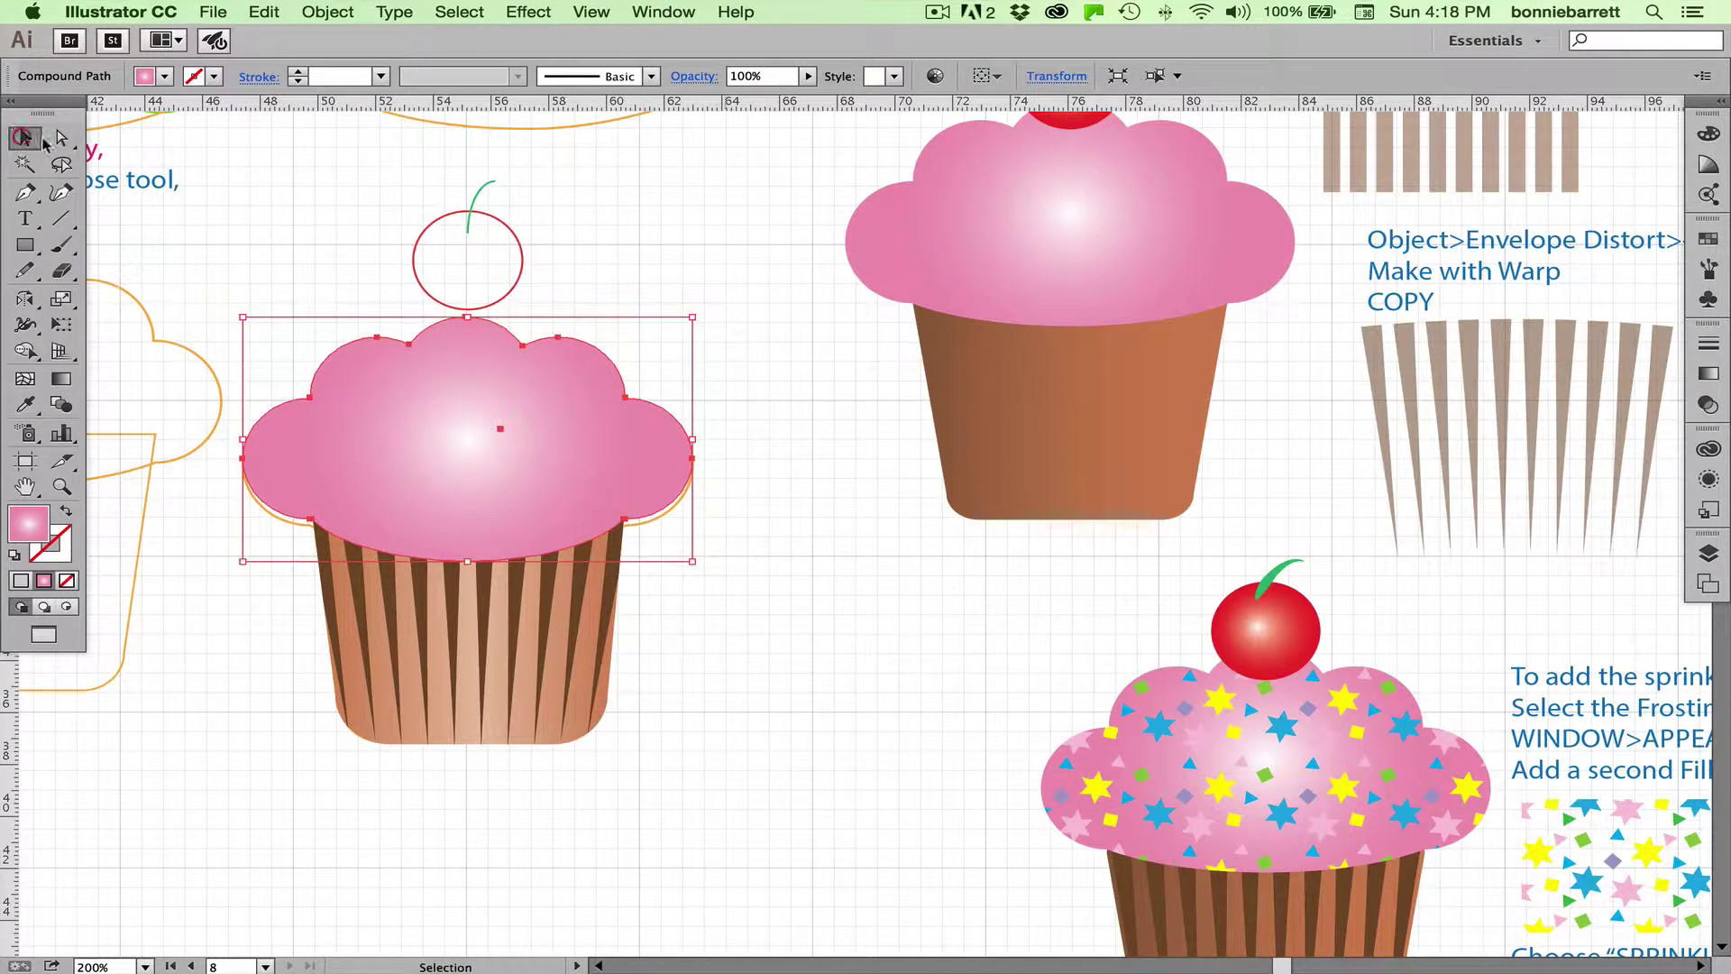
{"action": "left_click", "coordinate": [518, 404]}
{"action": "left_click", "coordinate": [674, 11]}
{"action": "left_click", "coordinate": [666, 12]}
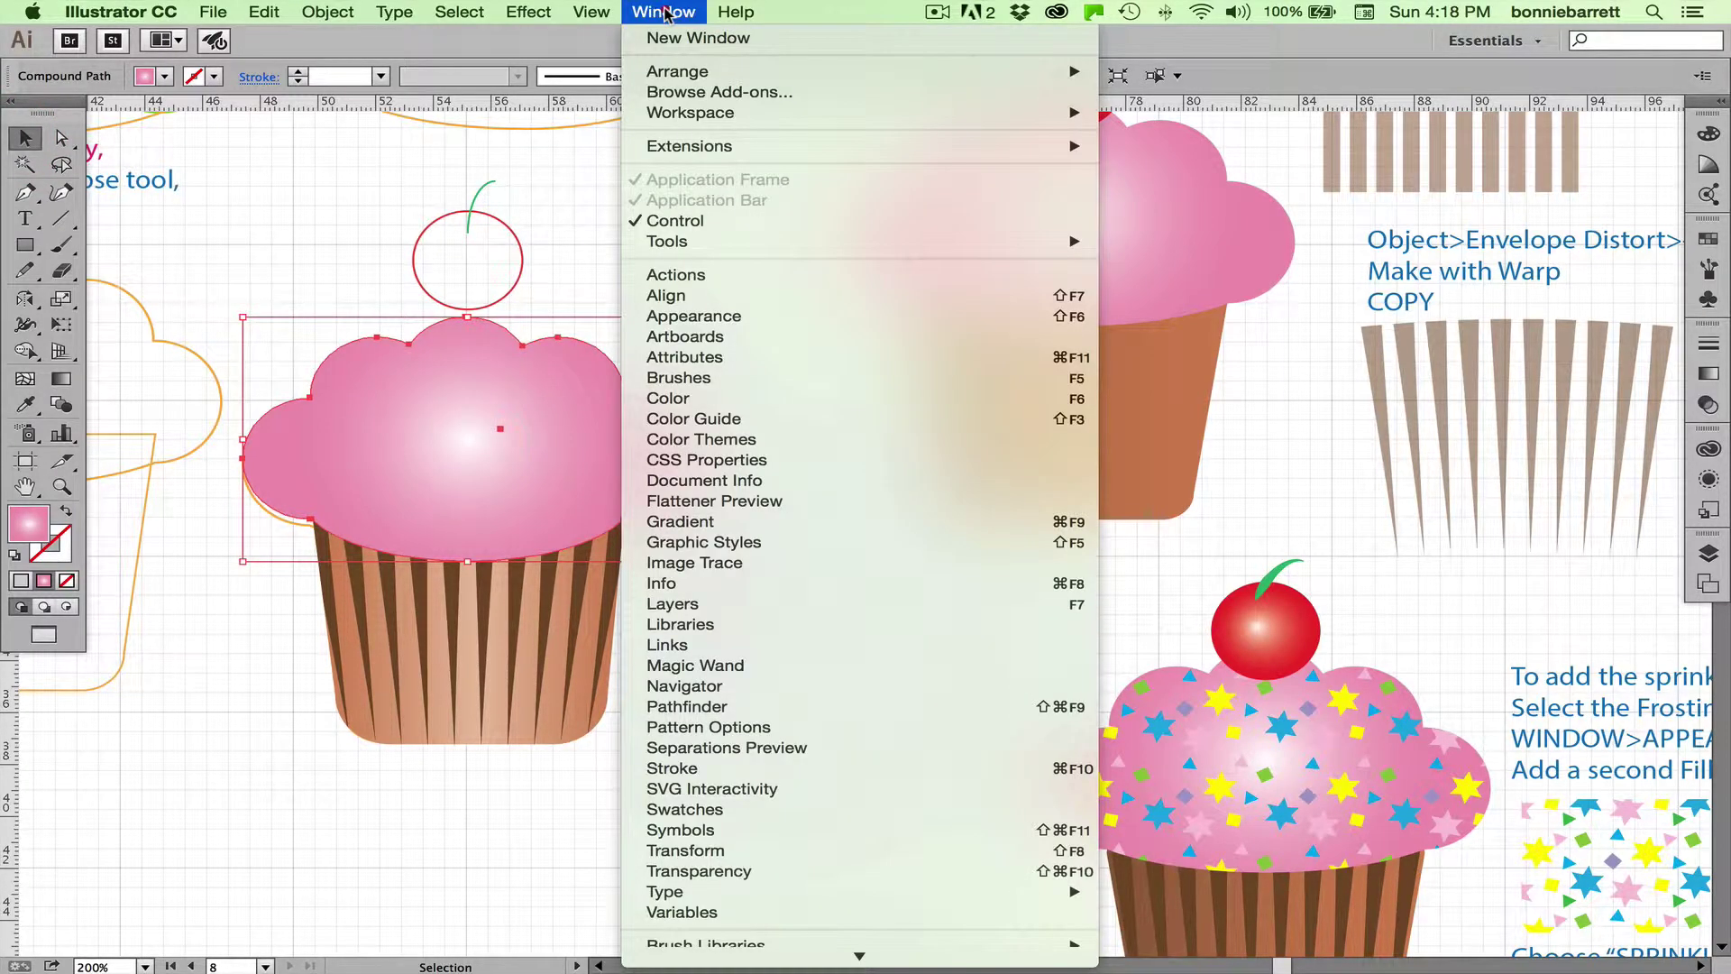
{"action": "left_click", "coordinate": [732, 315]}
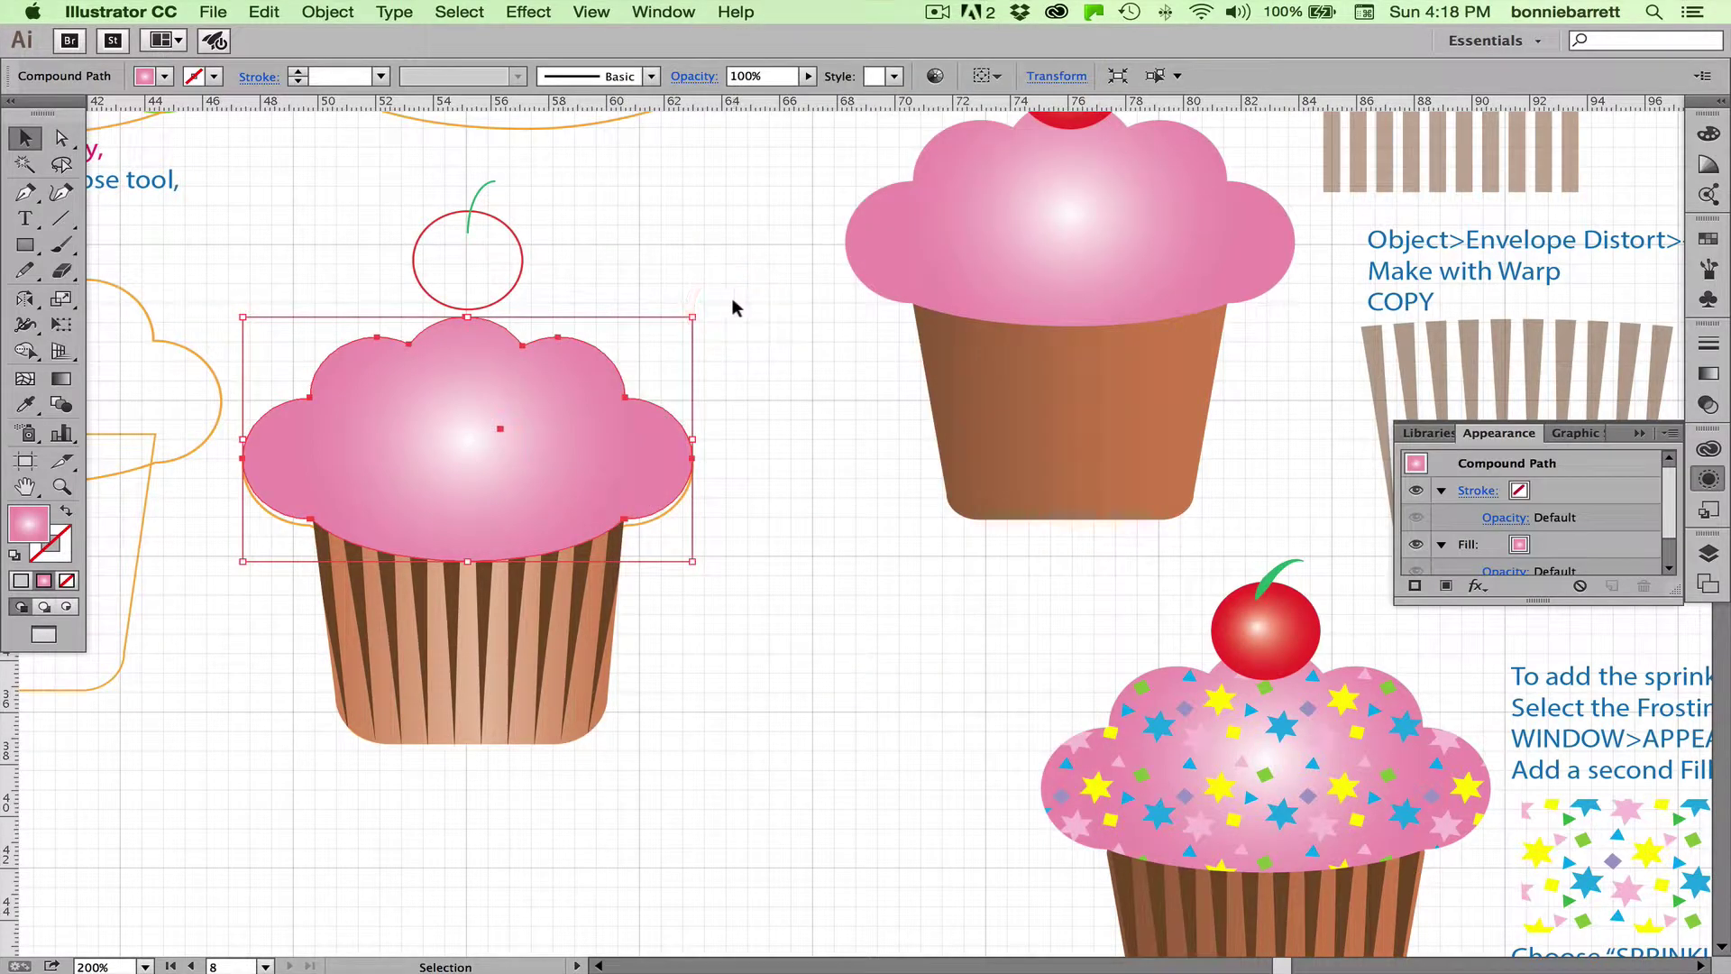
{"action": "mouse_move", "coordinate": [1533, 435]}
{"action": "left_mouse_down"}
{"action": "mouse_move", "coordinate": [1465, 433]}
{"action": "mouse_move", "coordinate": [871, 218]}
{"action": "mouse_move", "coordinate": [699, 124]}
{"action": "left_mouse_up"}
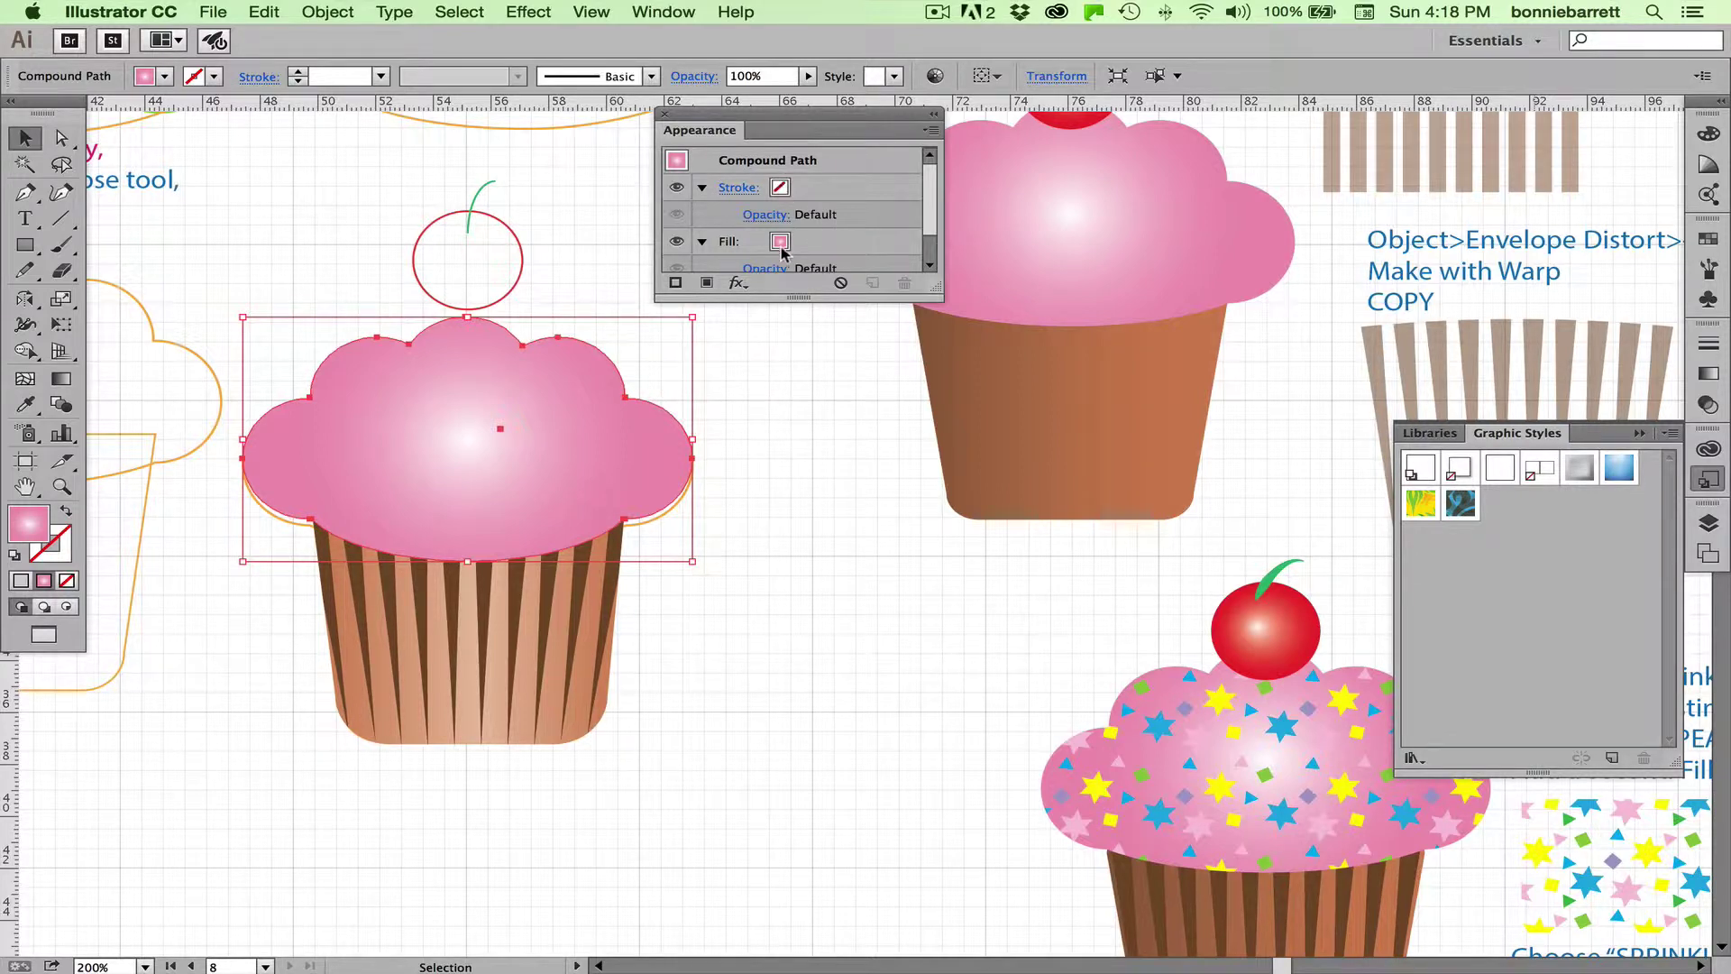
{"action": "left_click", "coordinate": [929, 132]}
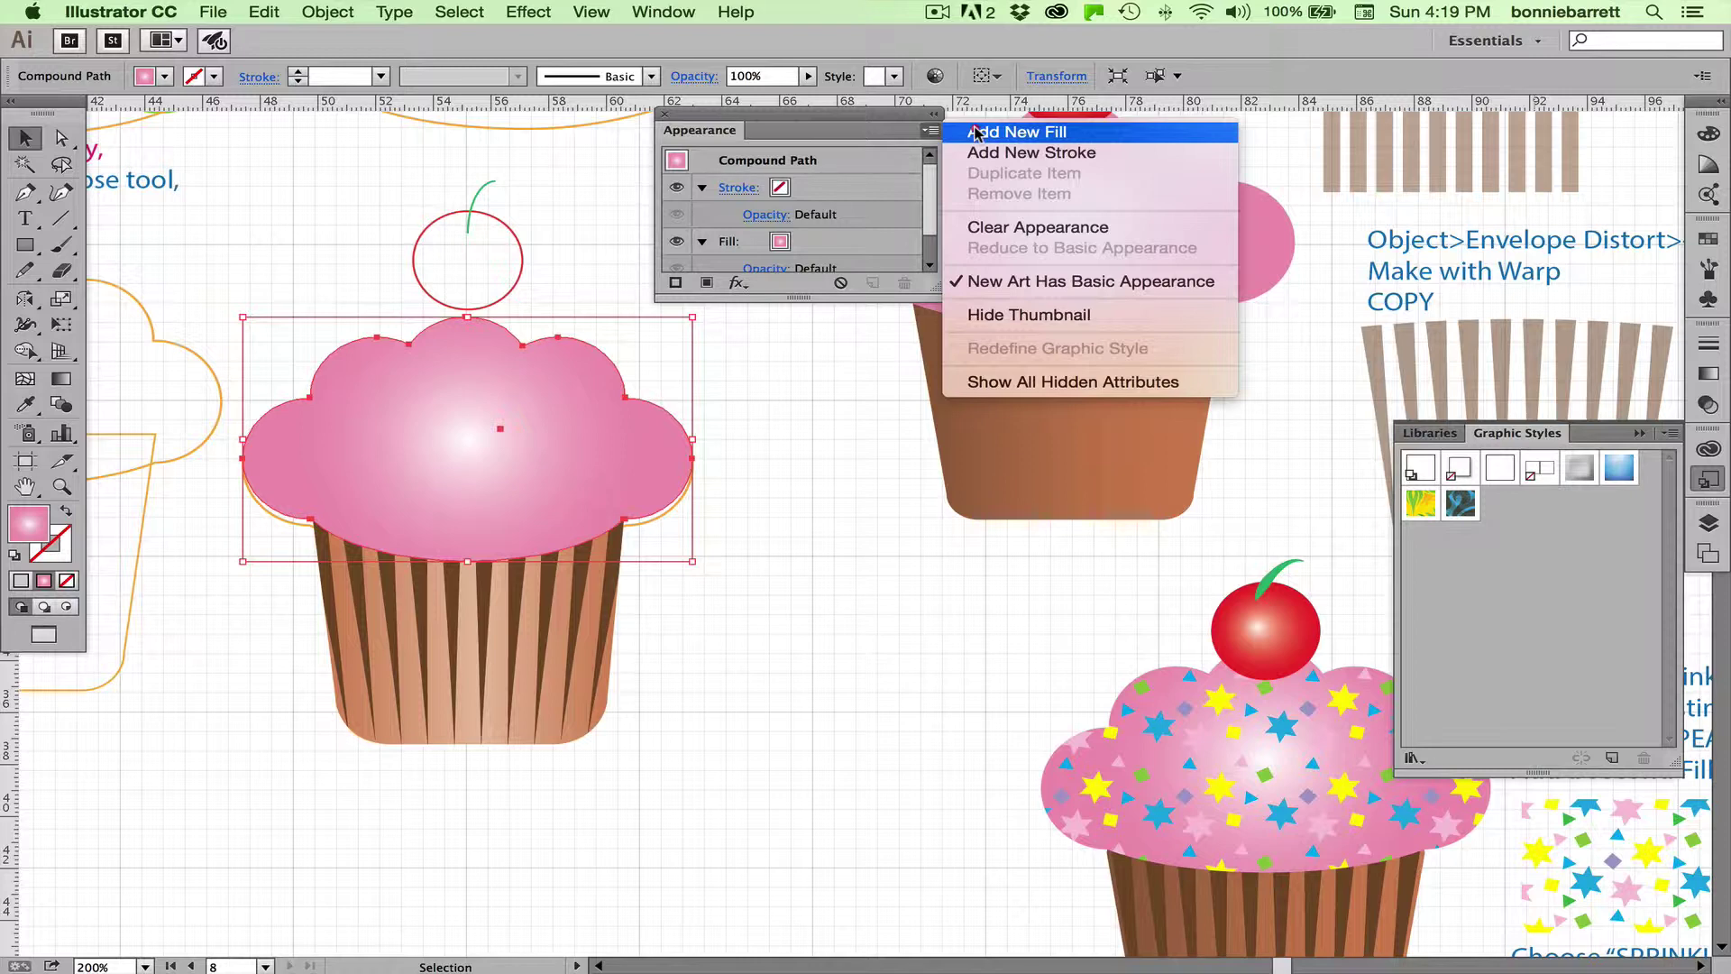
{"action": "left_click", "coordinate": [976, 133]}
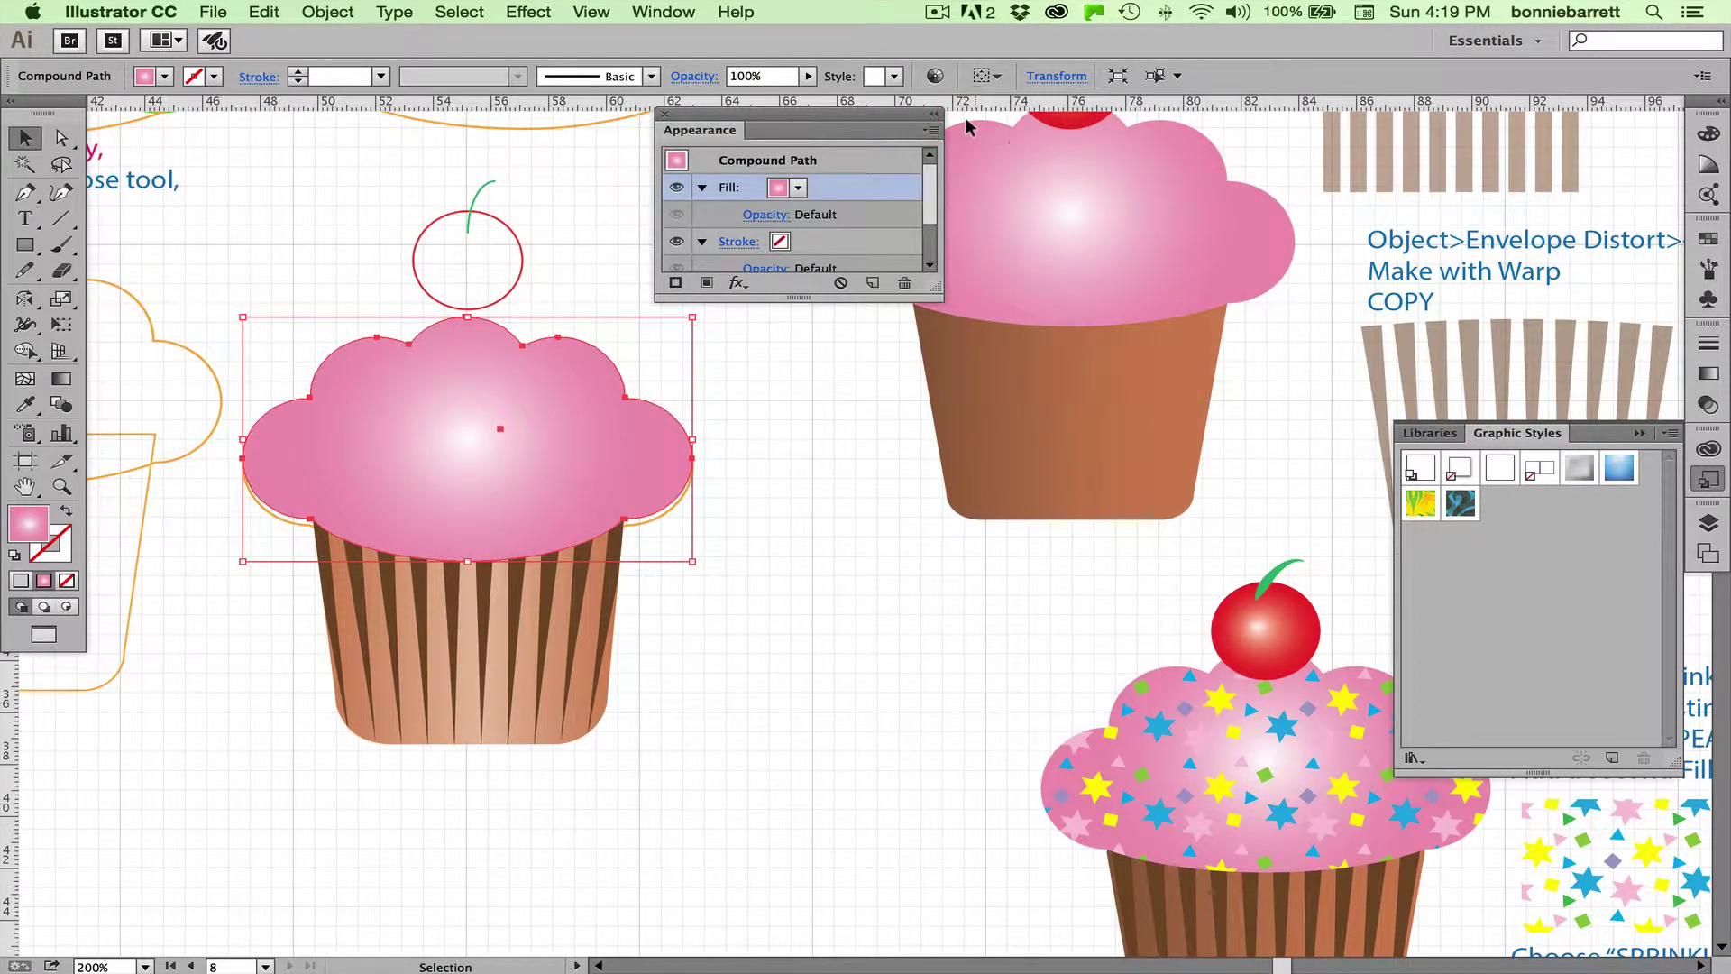
{"action": "left_click_drag", "start_coordinate": [934, 288], "coordinate": [934, 386]}
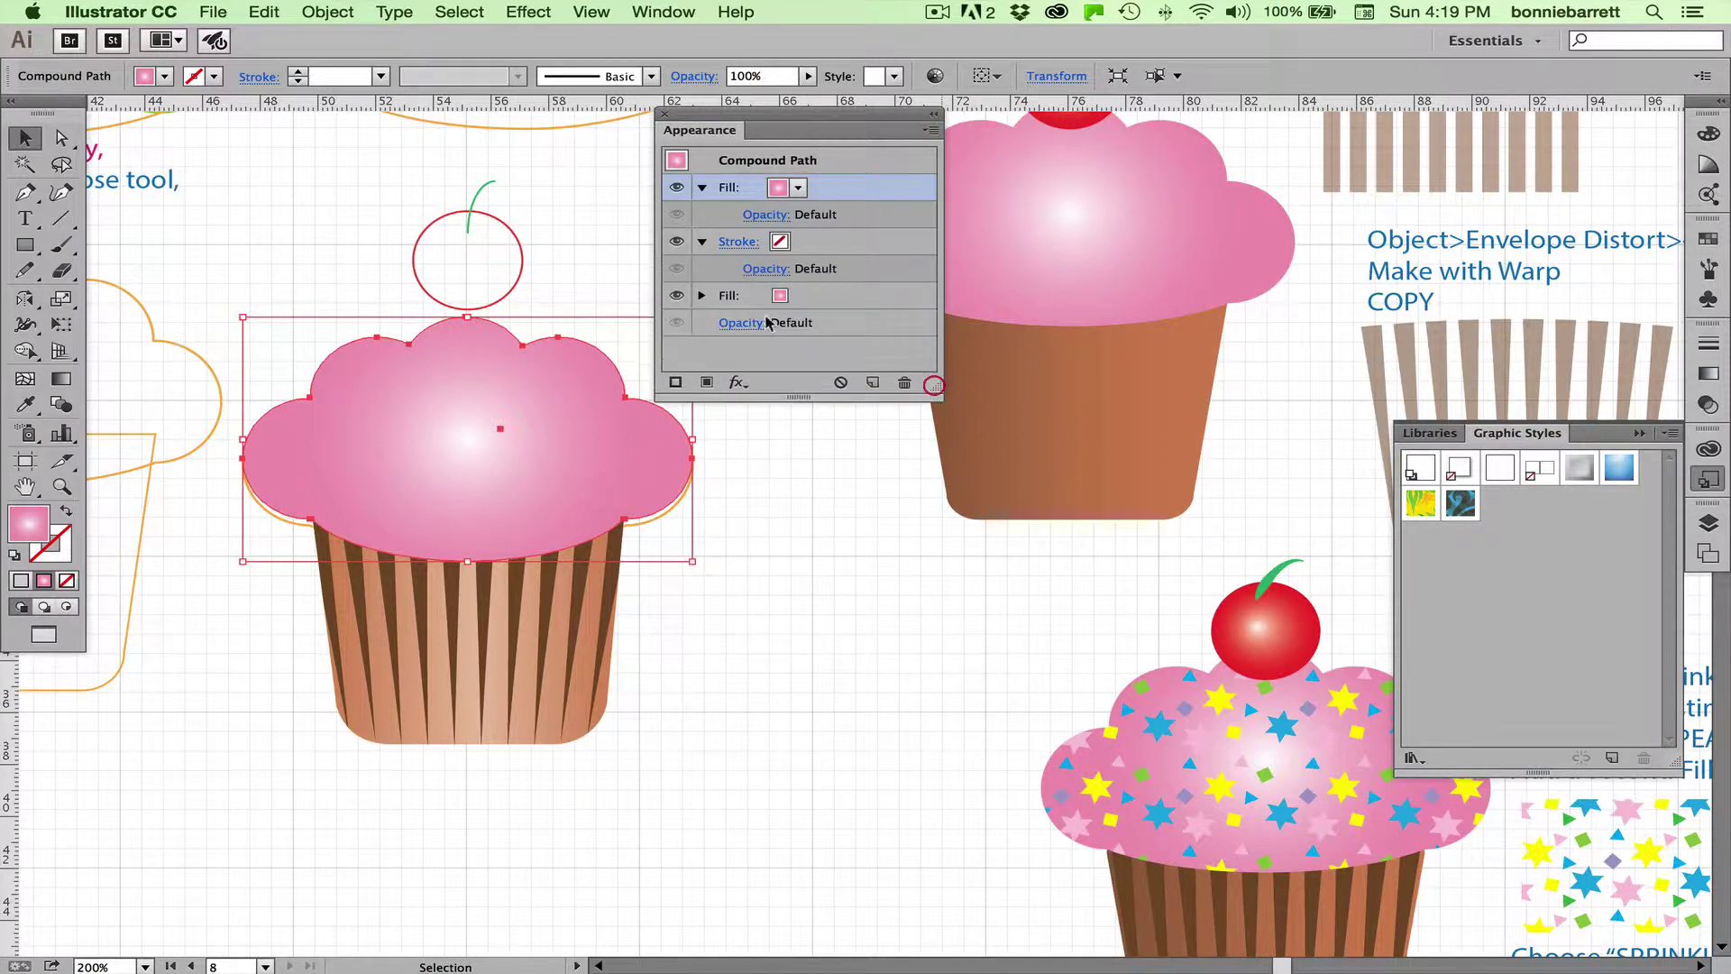
Set the frosting's new top fill to the sprinkles2 pattern and zoom out to the page
{"action": "left_click", "coordinate": [798, 187]}
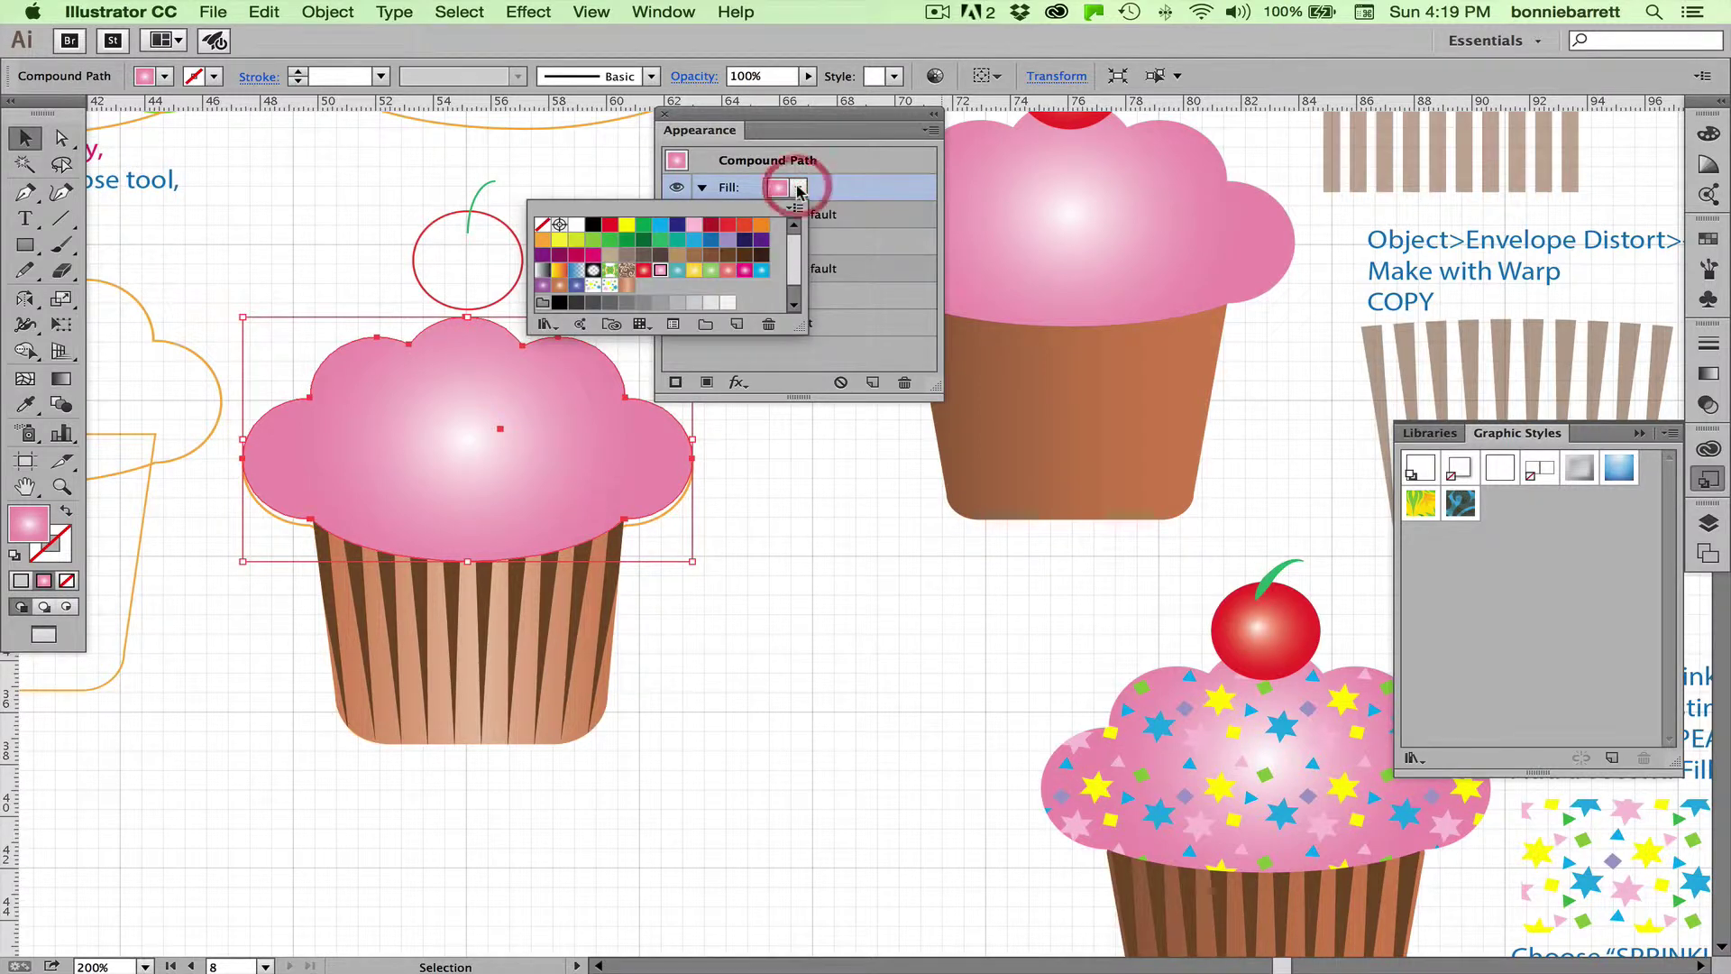
{"action": "left_click", "coordinate": [611, 284]}
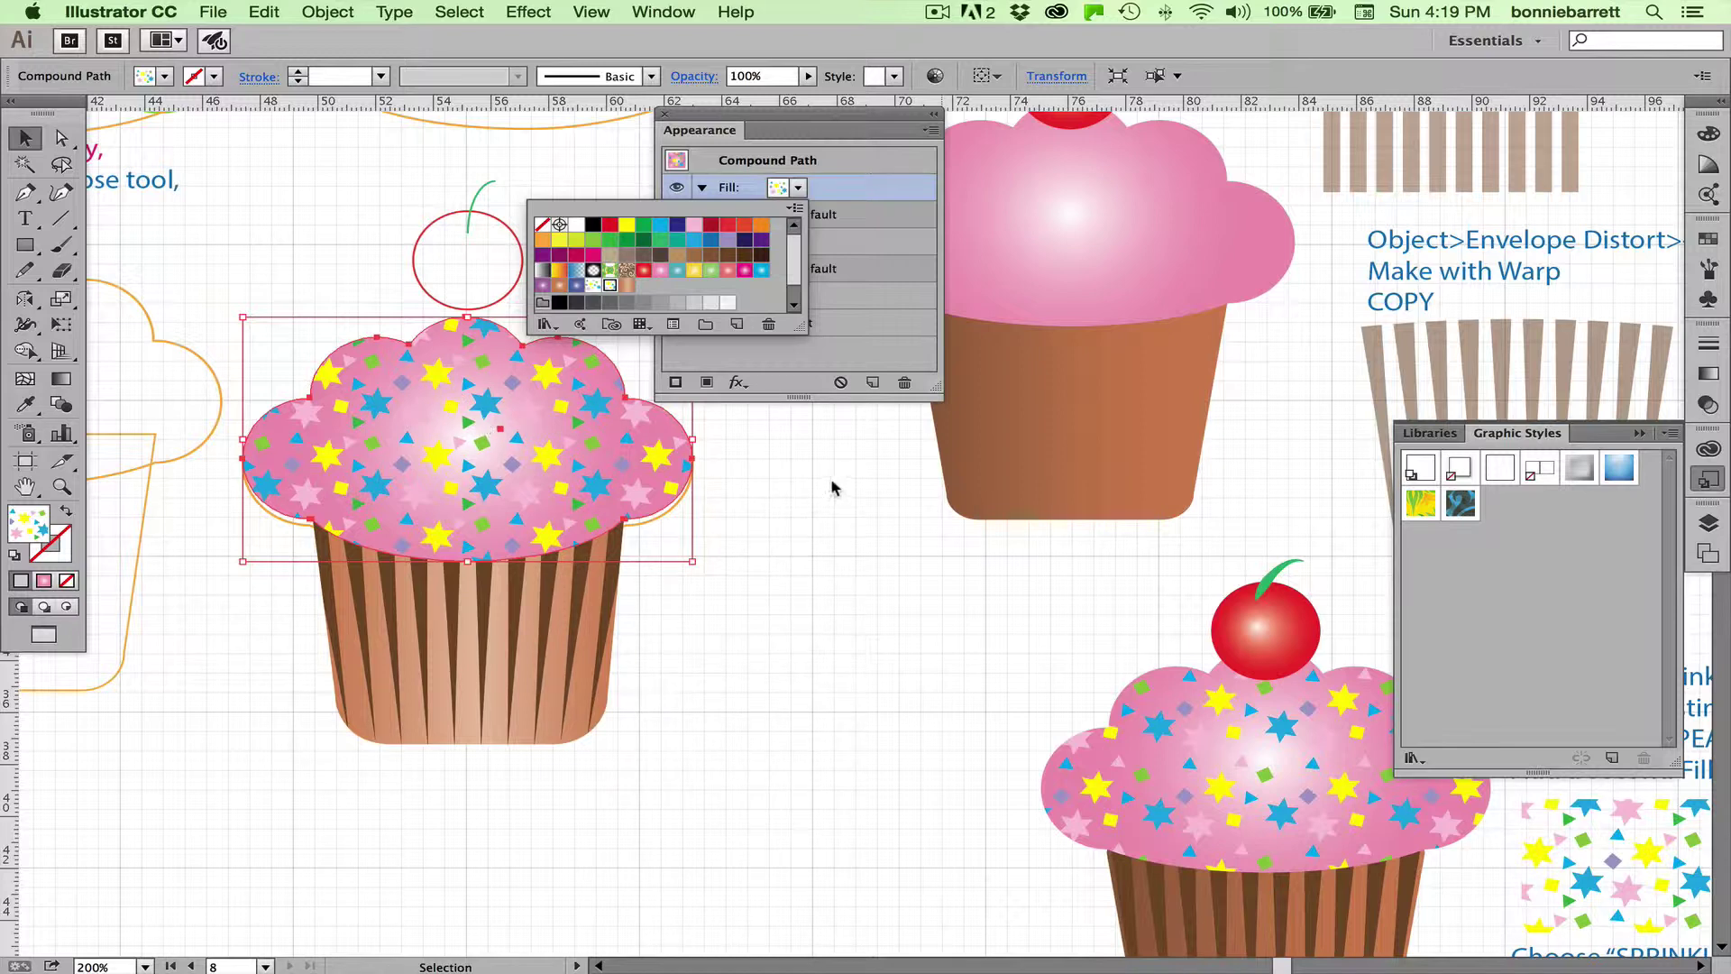
{"action": "left_click", "coordinate": [769, 476]}
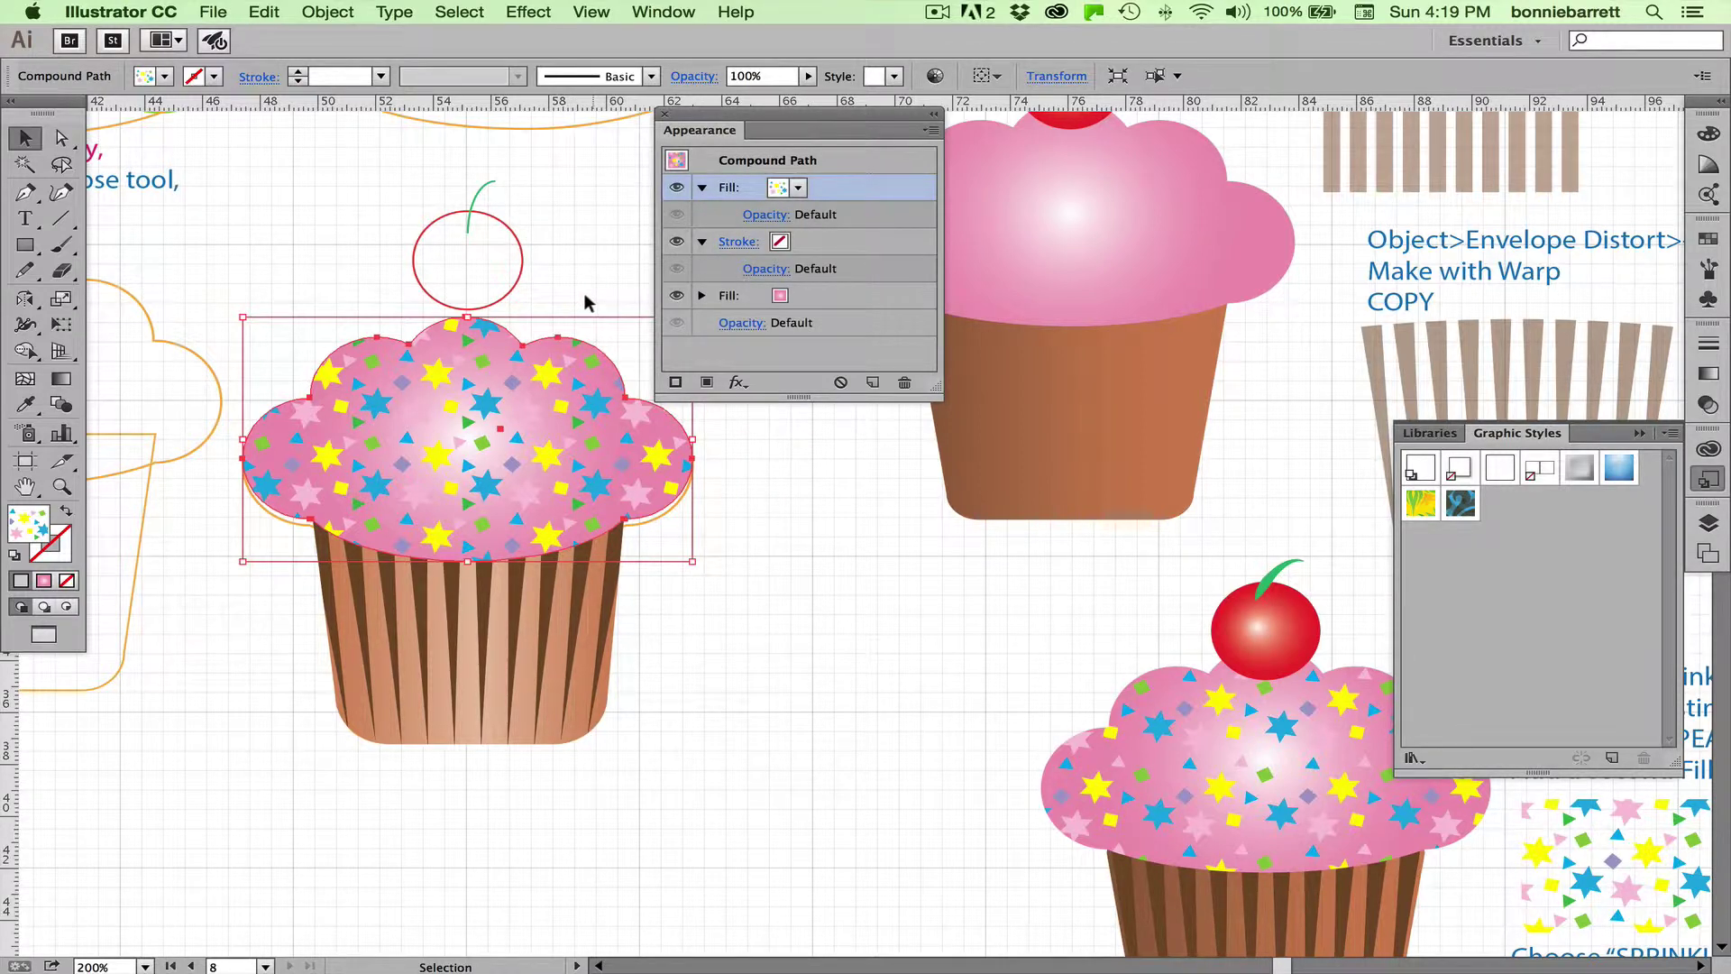
{"action": "left_click_drag", "start_coordinate": [891, 118], "coordinate": [1324, 99]}
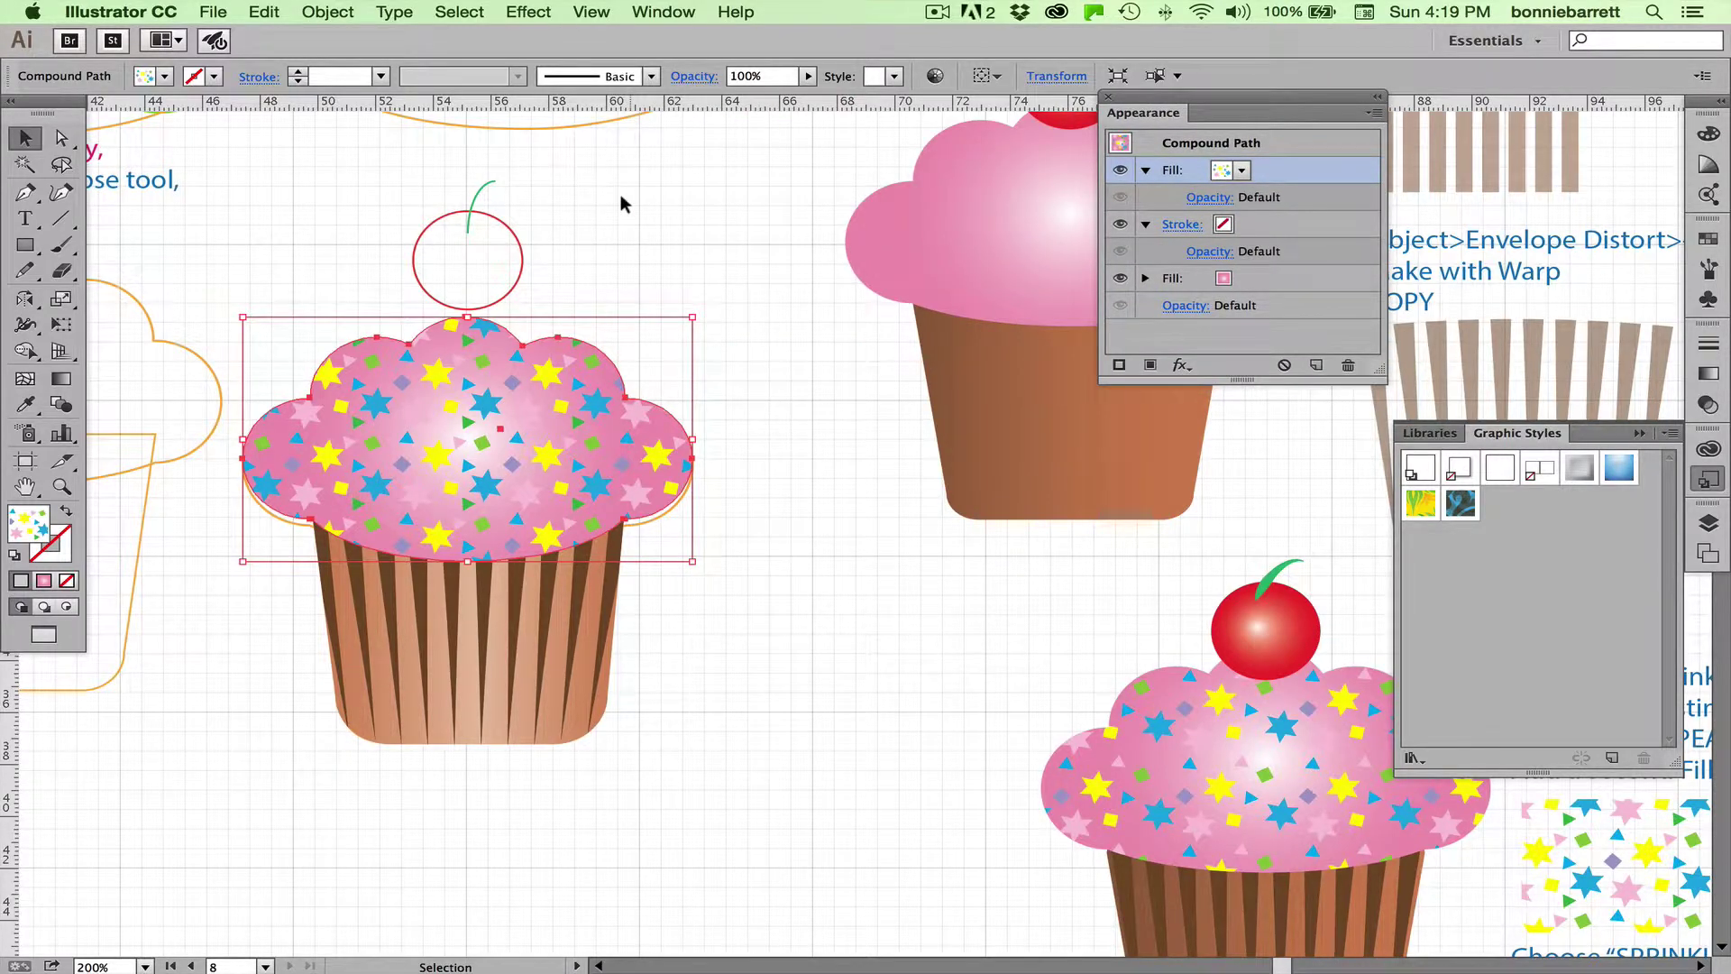
{"action": "key", "text": "super+minus"}
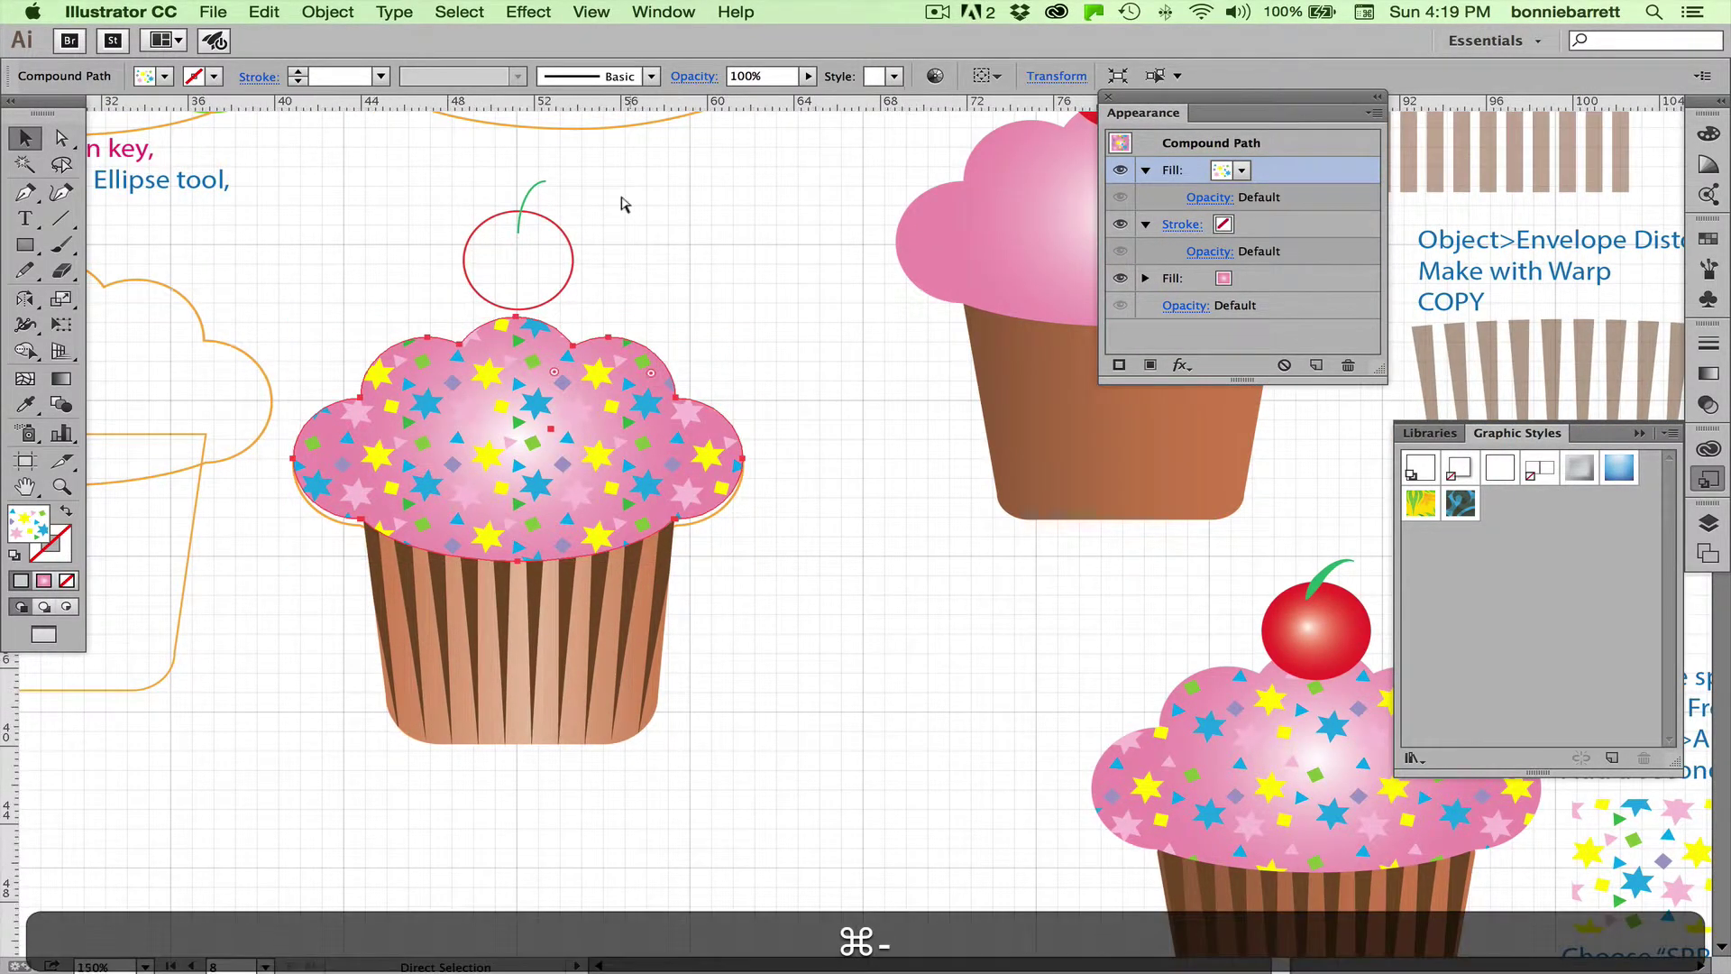
{"action": "key", "text": "super+minus"}
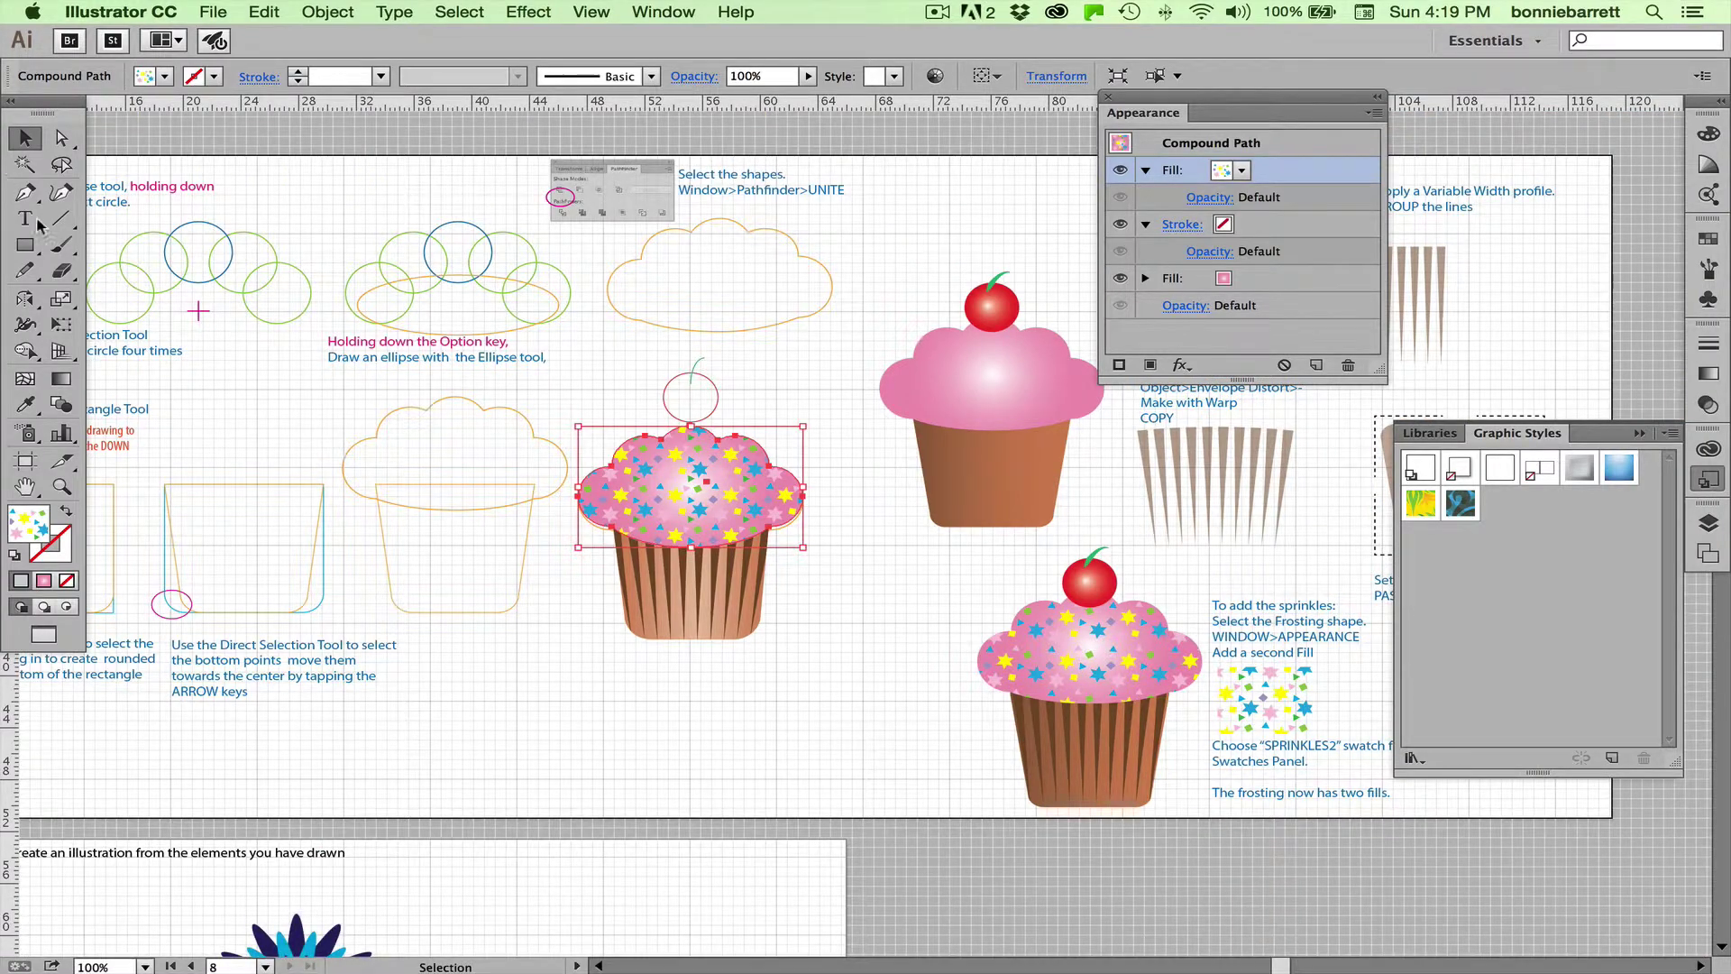
Draw a circle over the cherry outline and fill it with the Red Radial gradient
{"action": "left_click", "coordinate": [859, 303]}
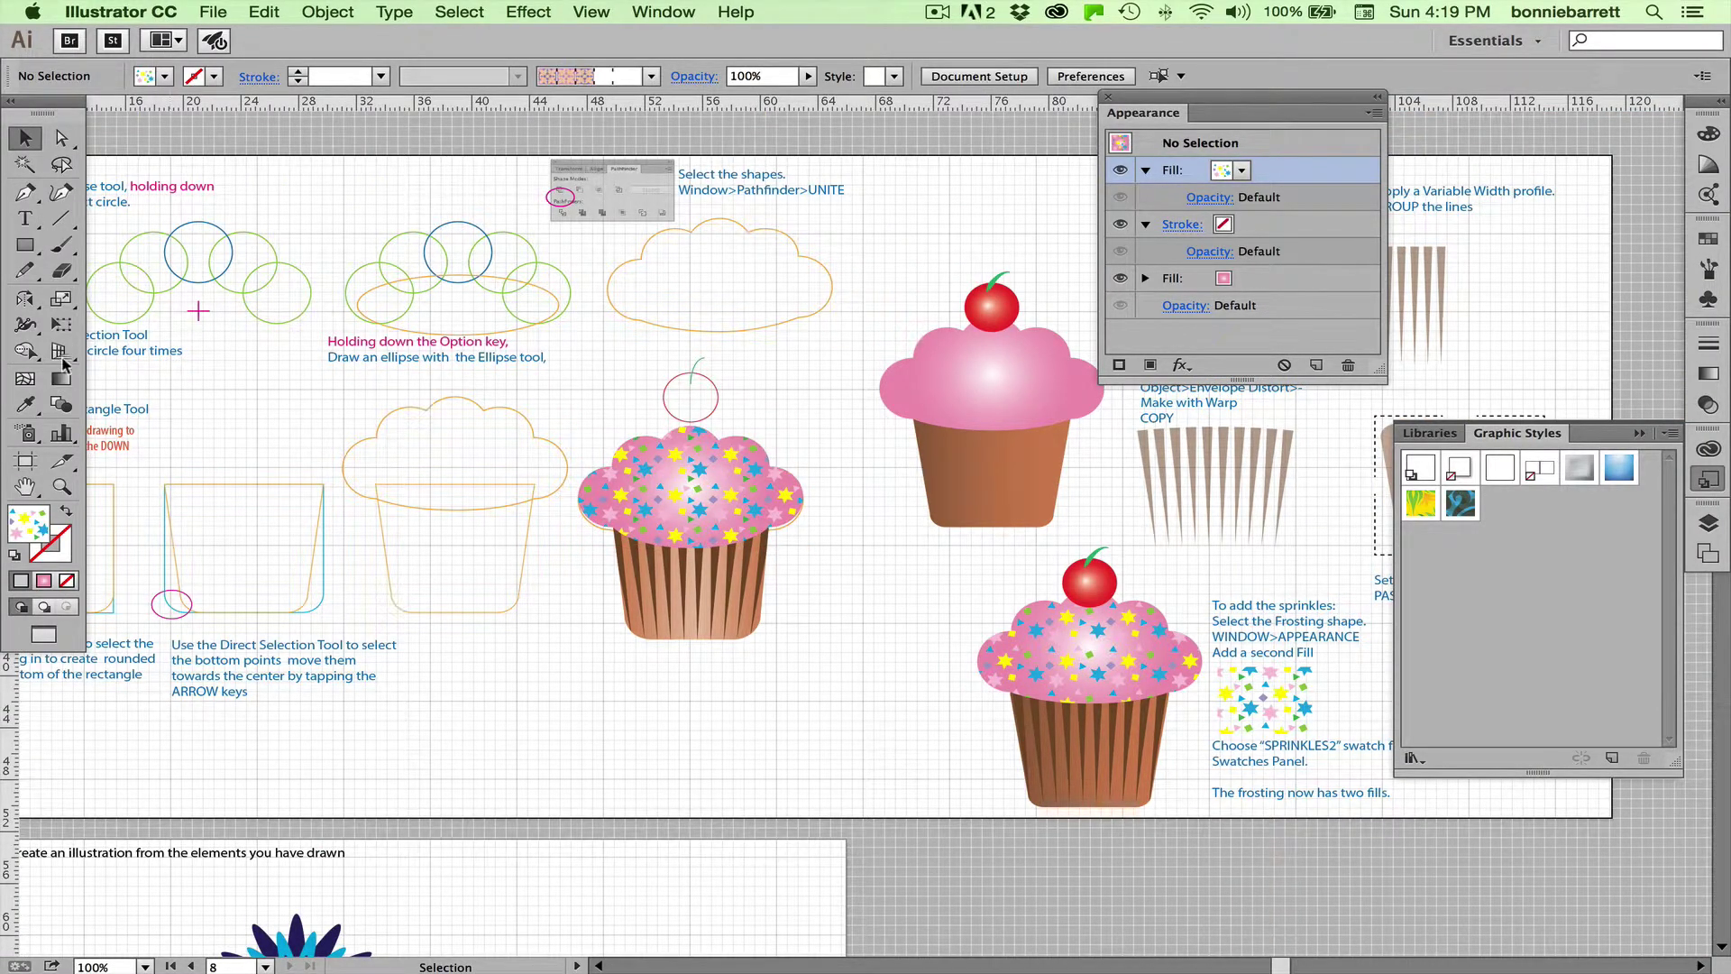
{"action": "left_click_drag", "start_coordinate": [26, 245], "coordinate": [151, 296]}
{"action": "left_click_drag", "start_coordinate": [665, 373], "coordinate": [717, 417]}
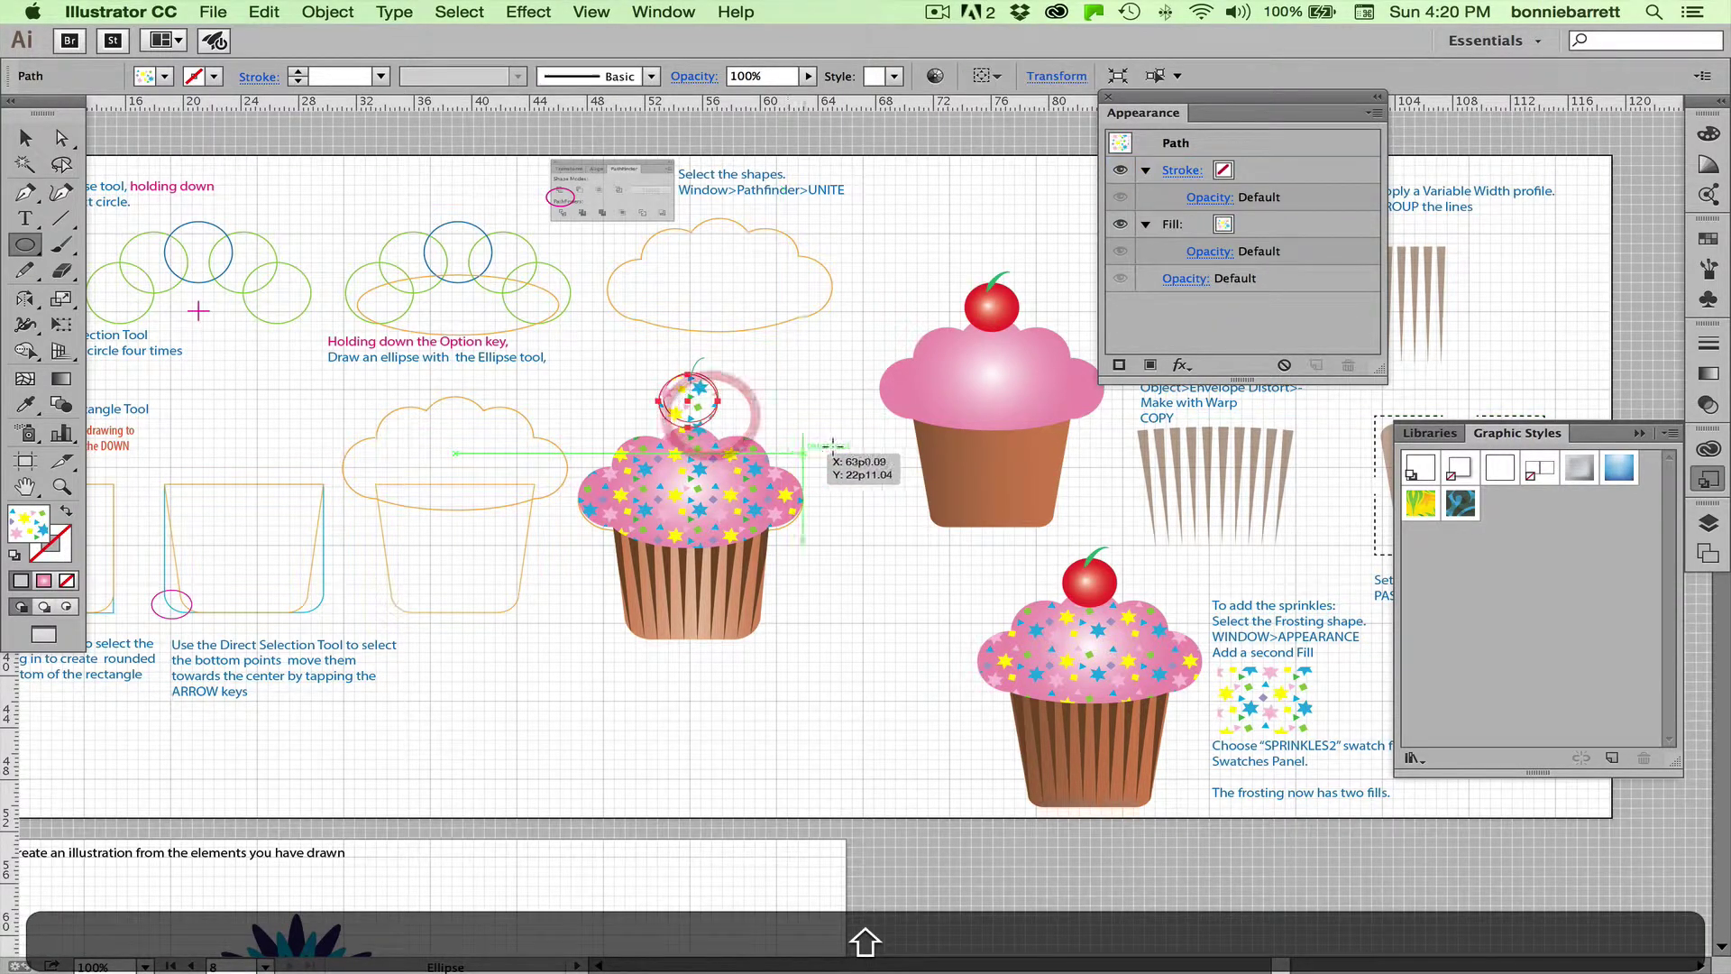
{"action": "left_click", "coordinate": [165, 77]}
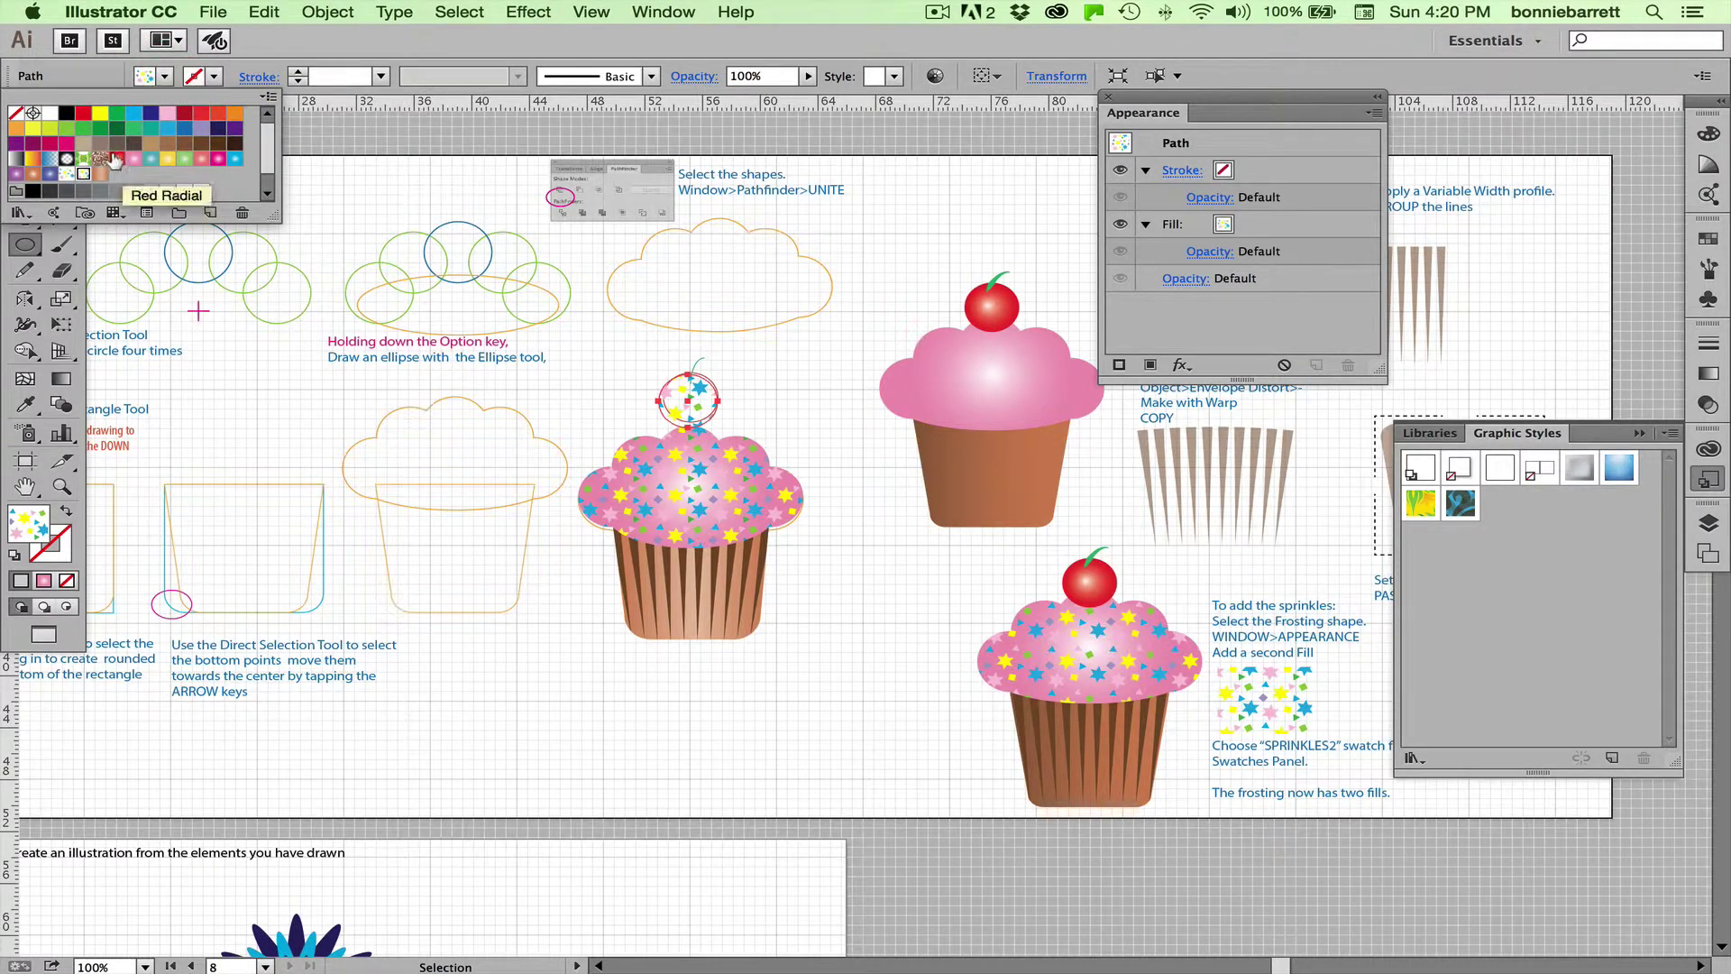
{"action": "left_click", "coordinate": [117, 158]}
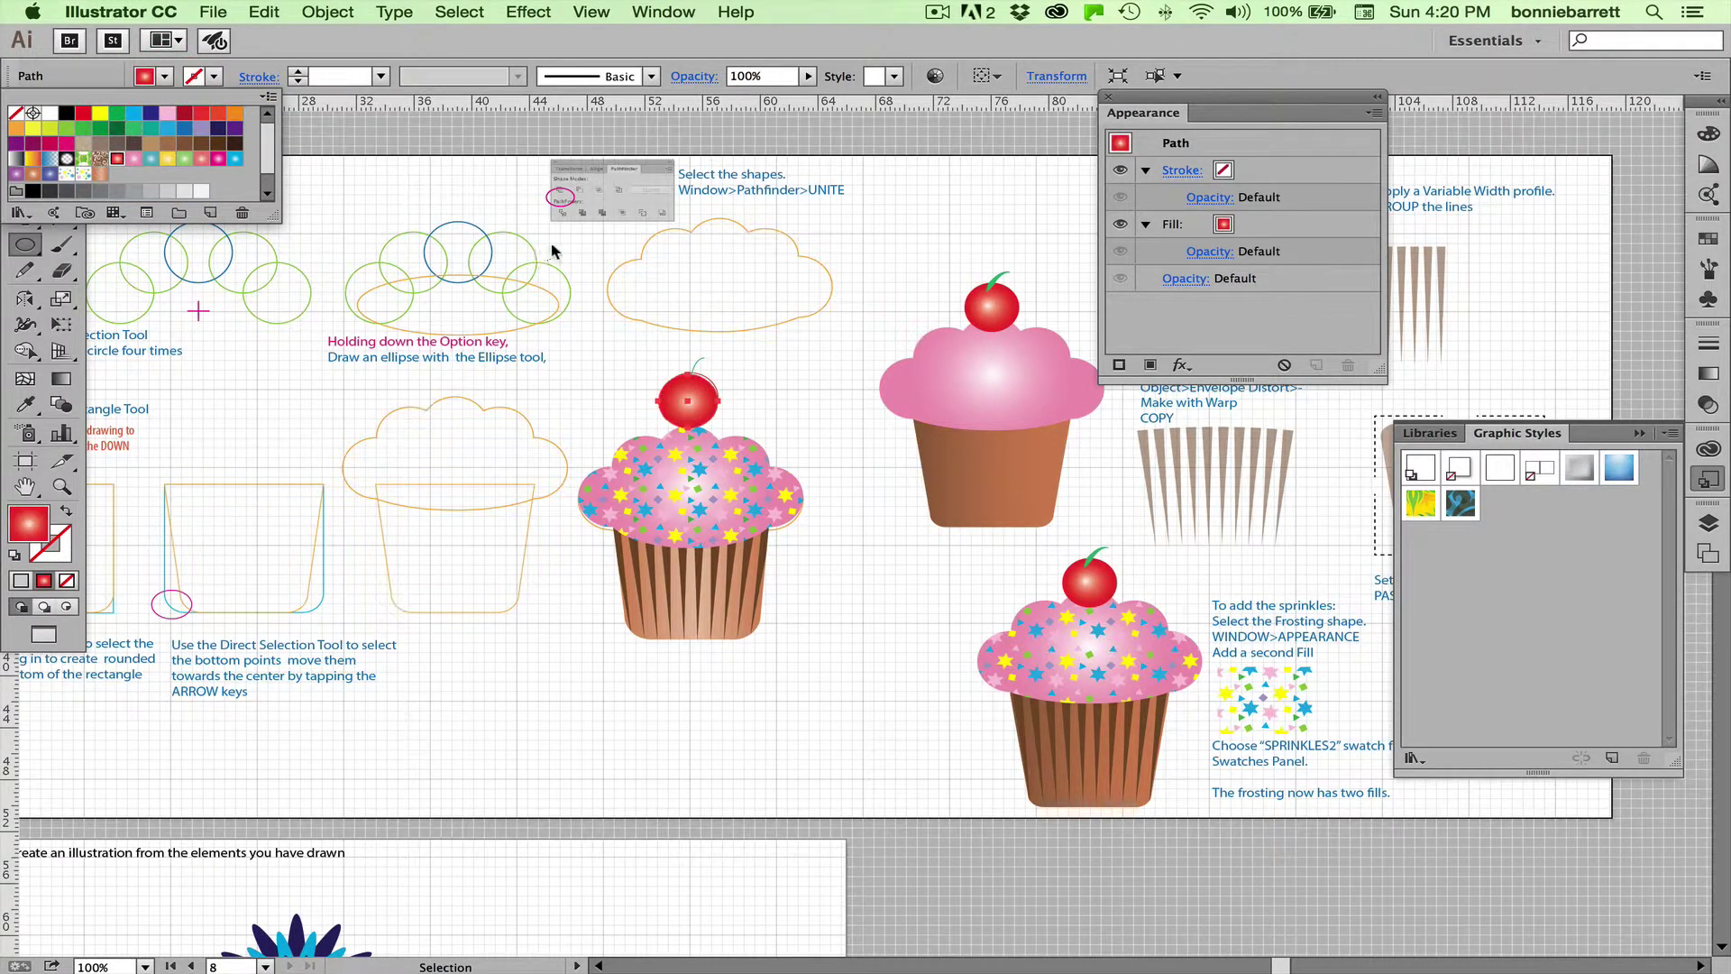
{"action": "left_click", "coordinate": [63, 491]}
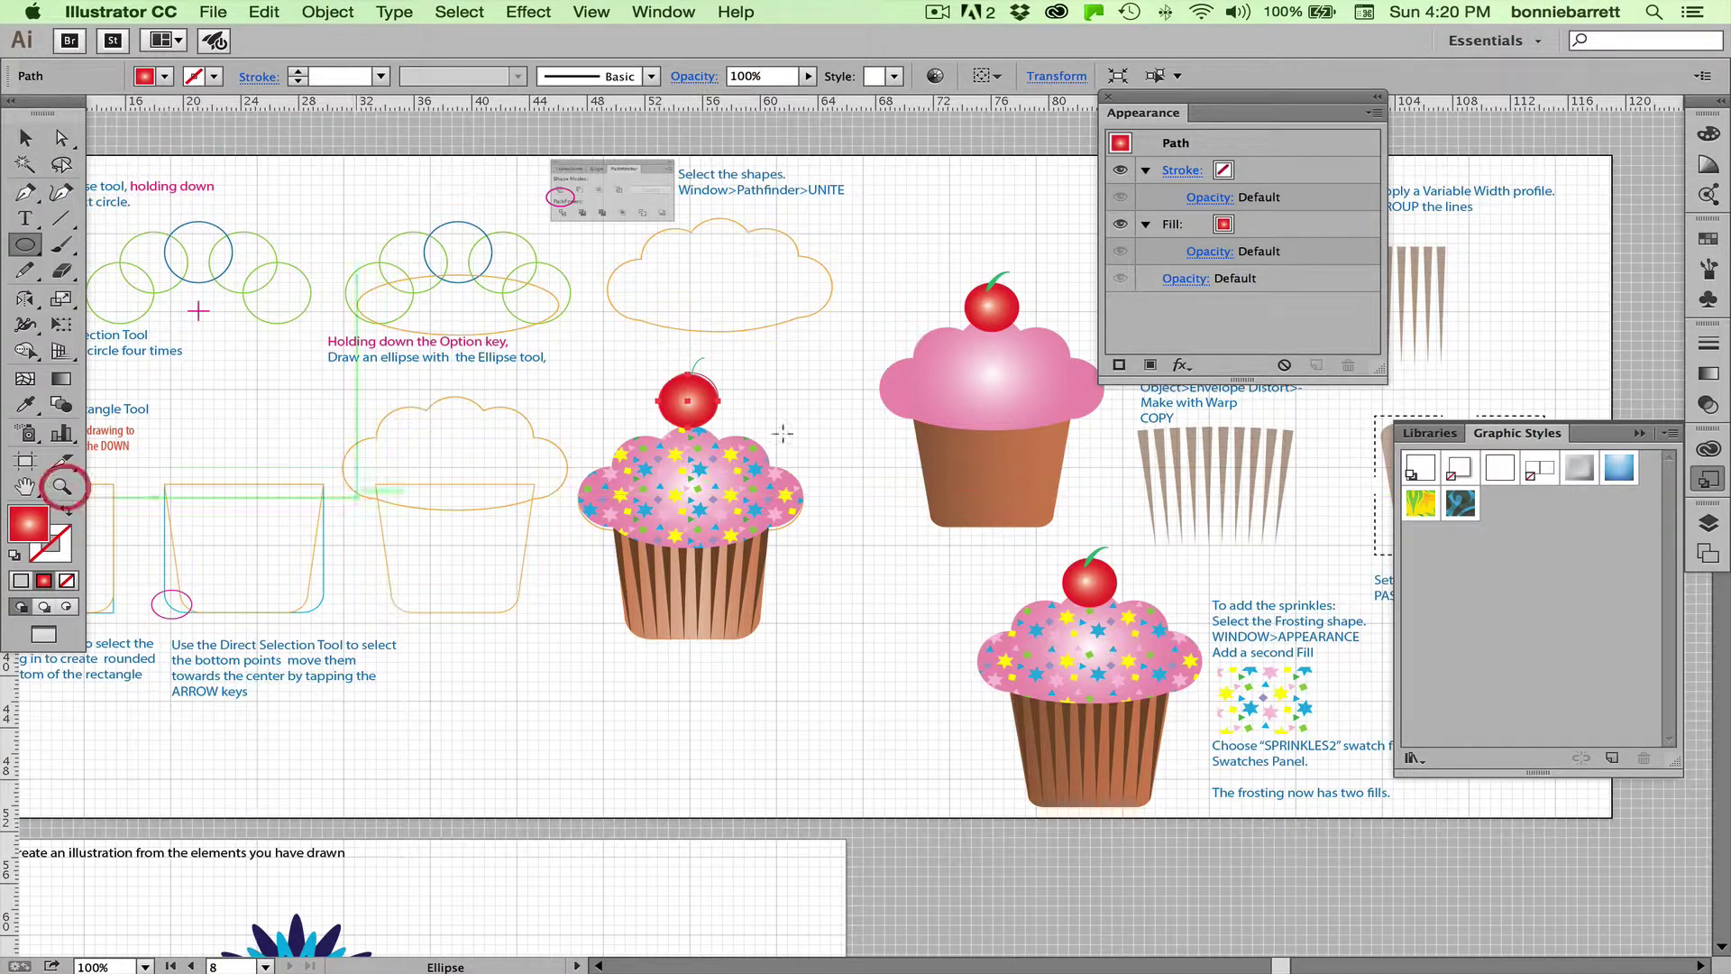
Move the red cherry down onto the frosting and send it to the back
{"action": "left_click", "coordinate": [59, 488]}
{"action": "left_click_drag", "start_coordinate": [637, 343], "coordinate": [787, 498]}
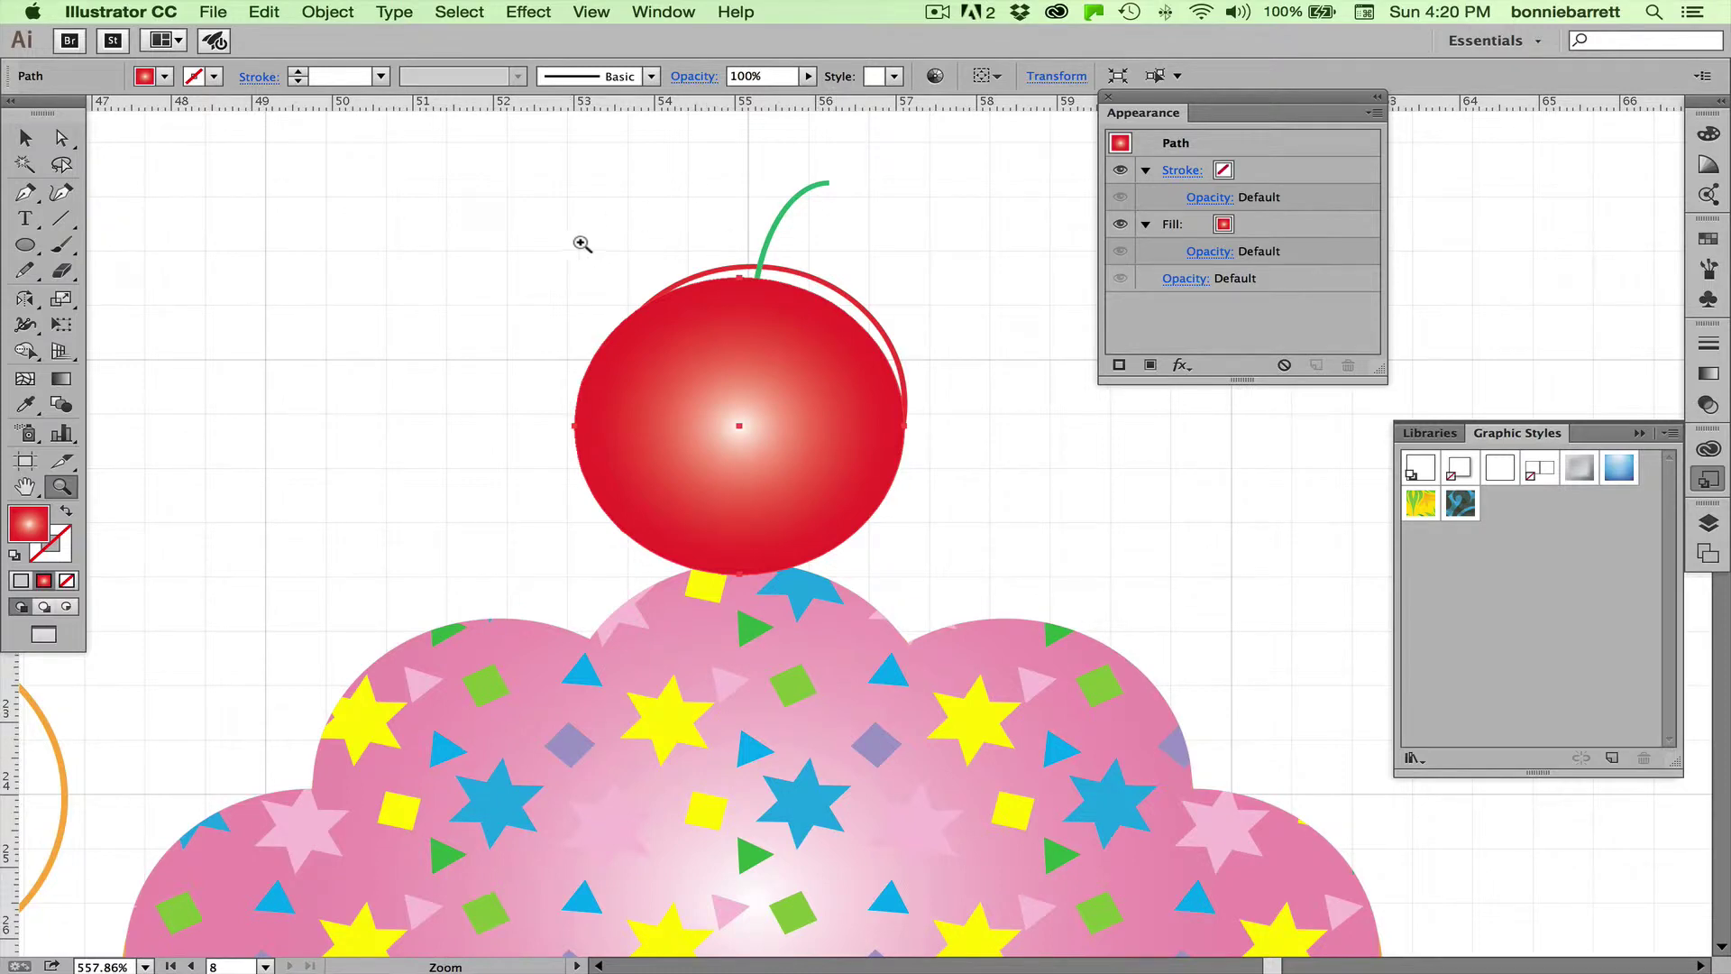
{"action": "left_click", "coordinate": [24, 137]}
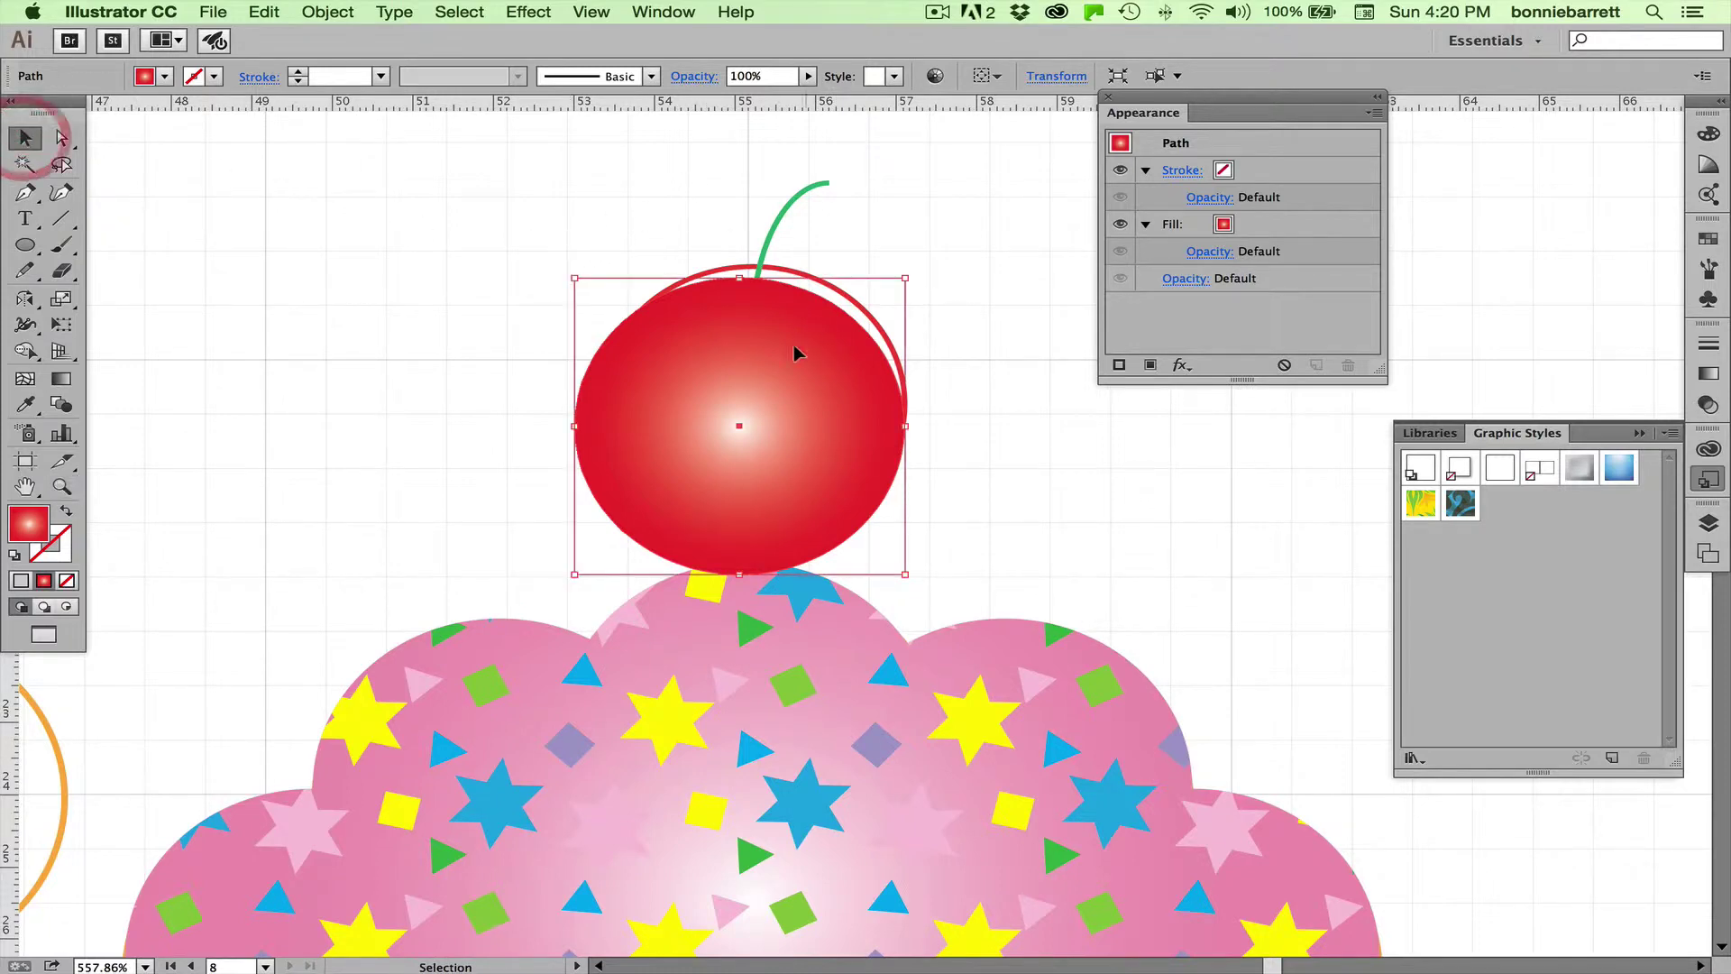
{"action": "left_click_drag", "start_coordinate": [771, 347], "coordinate": [777, 396]}
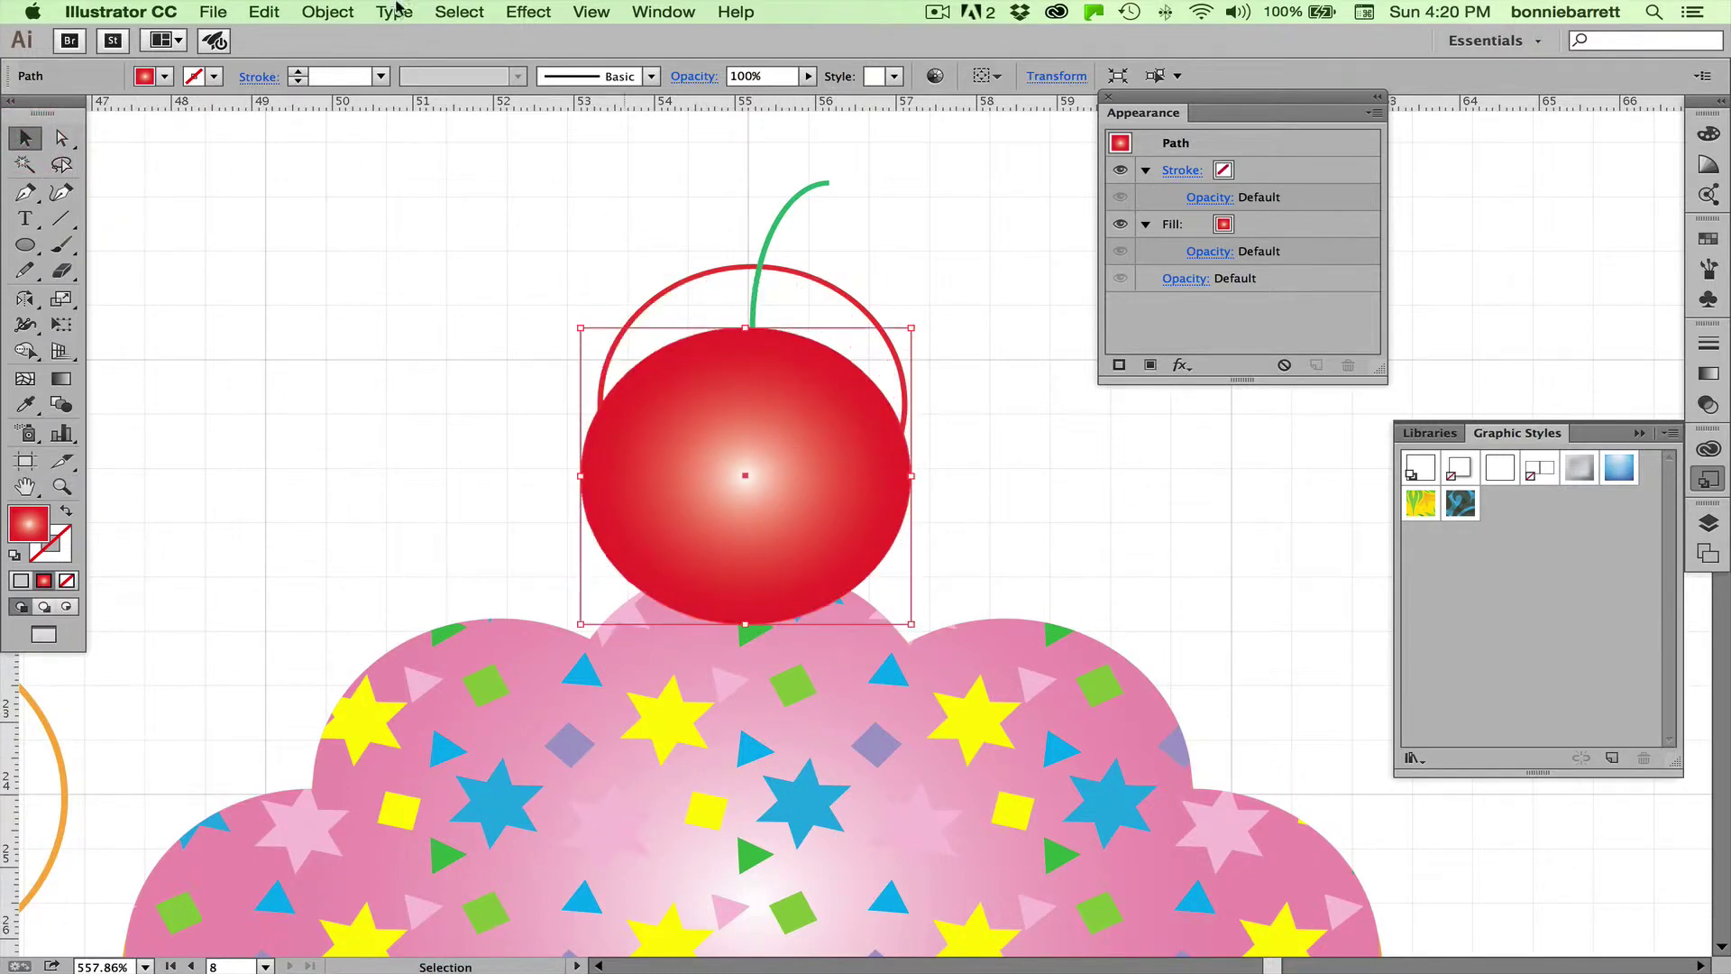
{"action": "left_click", "coordinate": [328, 11]}
{"action": "mouse_move", "coordinate": [343, 58]}
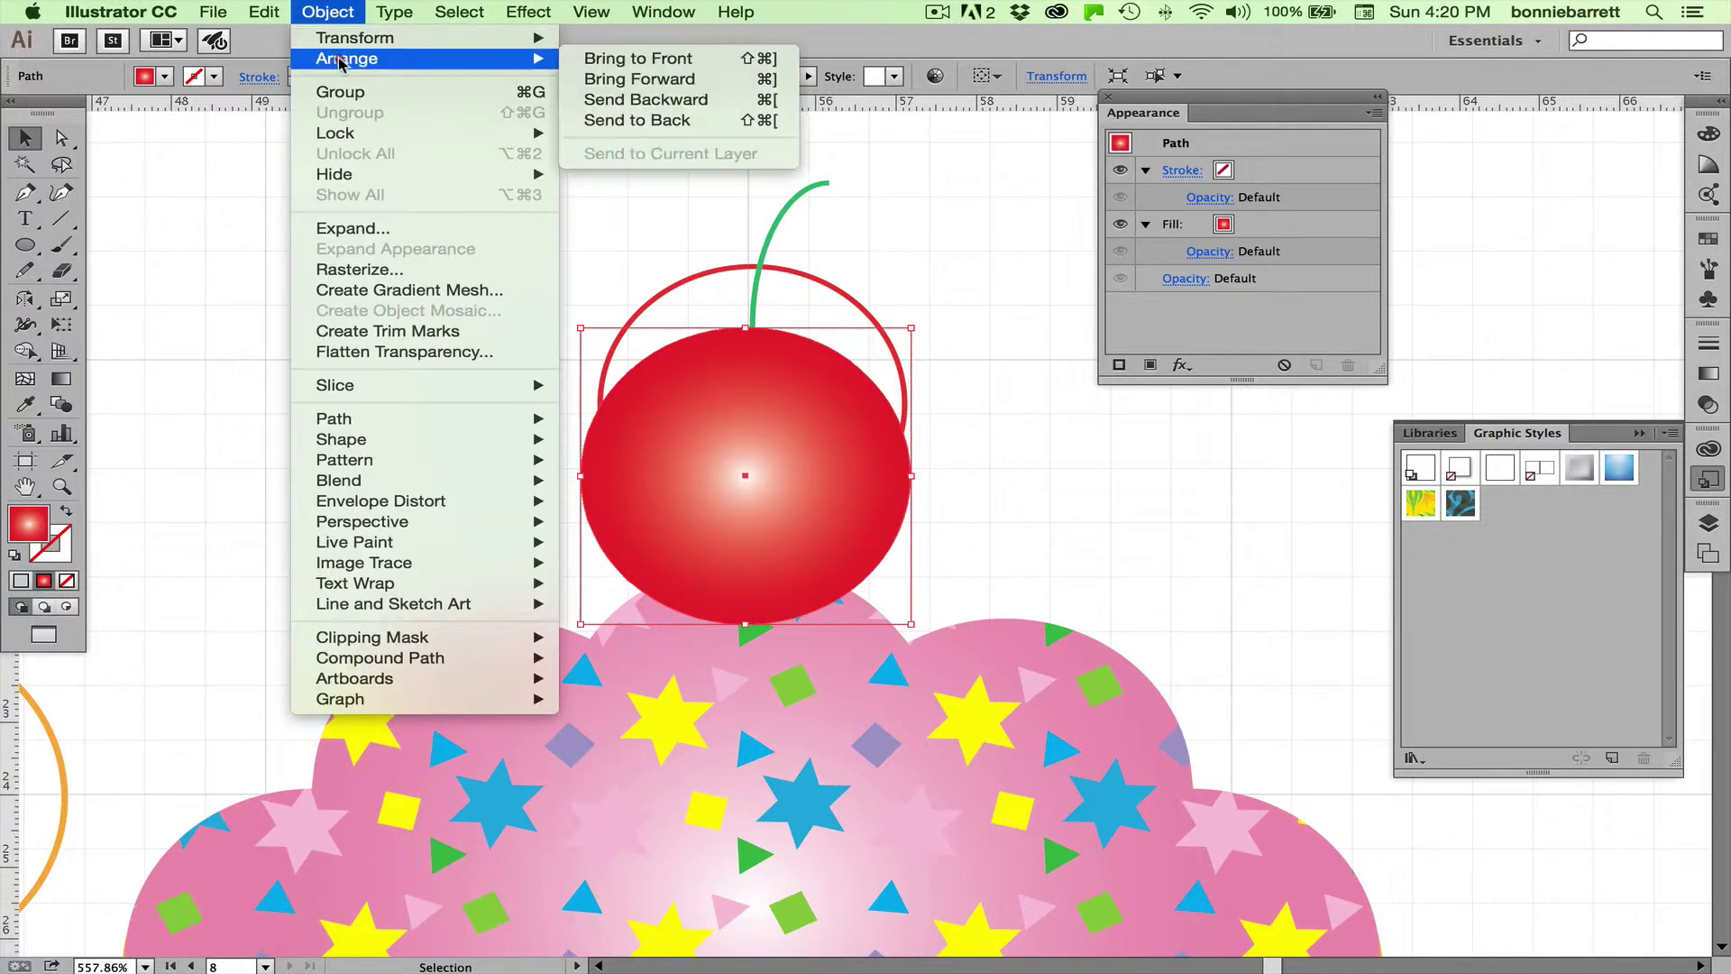
{"action": "left_click", "coordinate": [704, 120]}
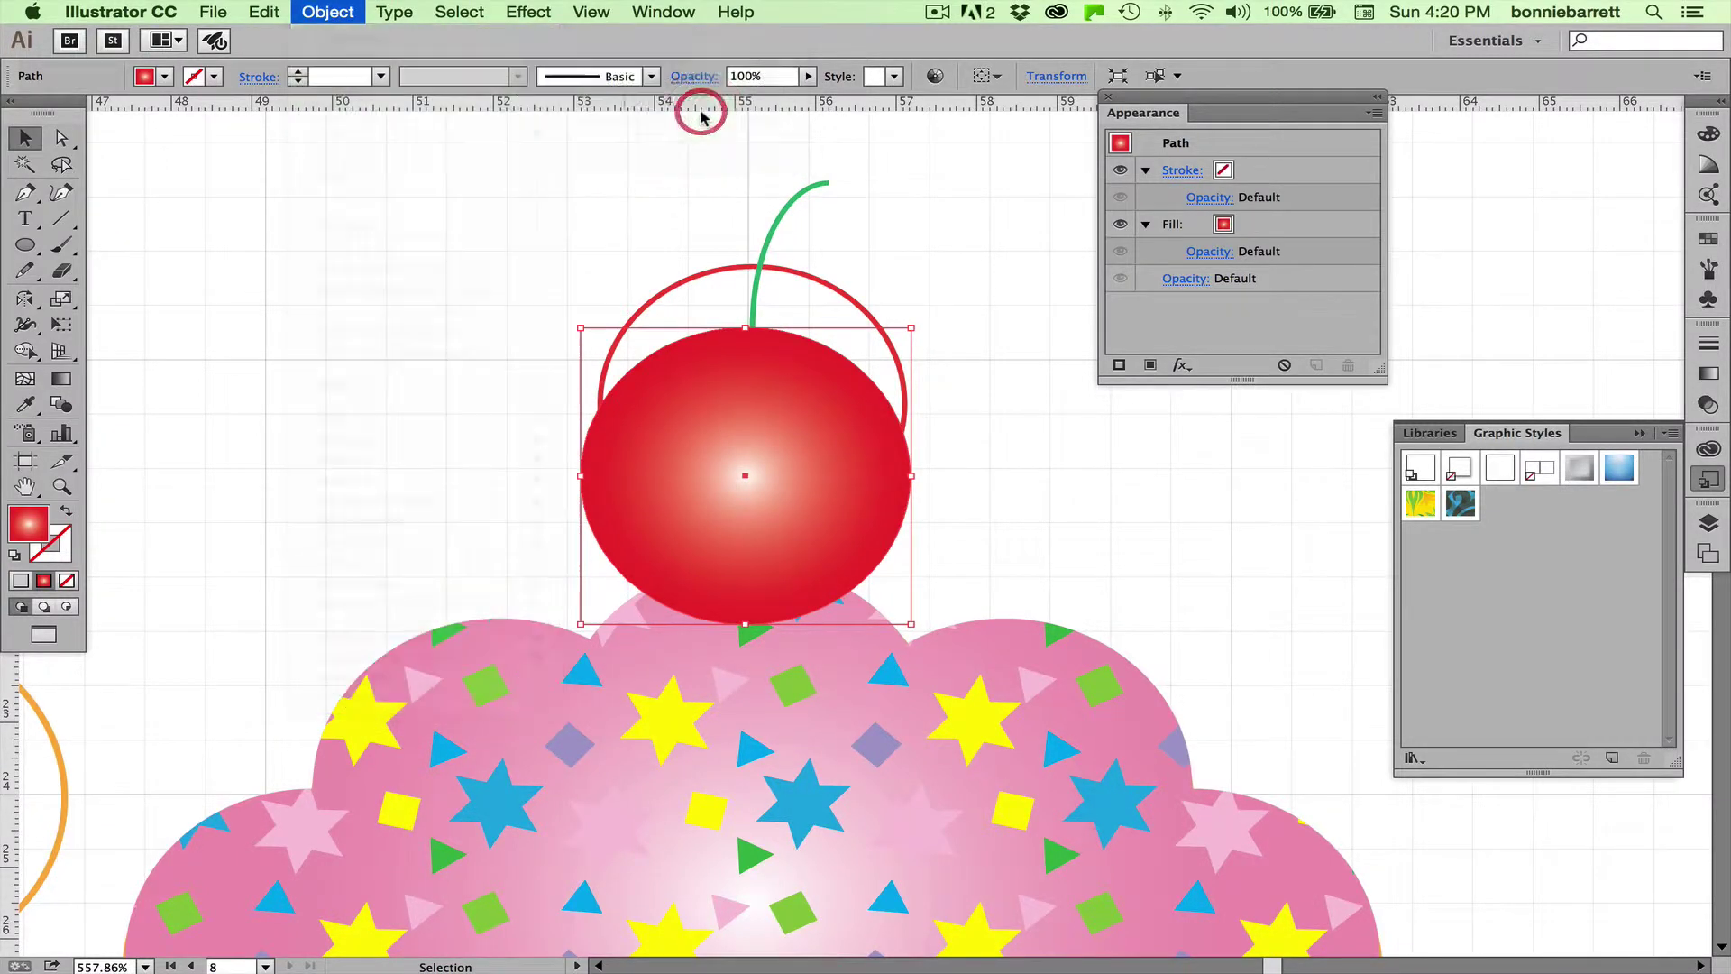
{"action": "left_click", "coordinate": [735, 261]}
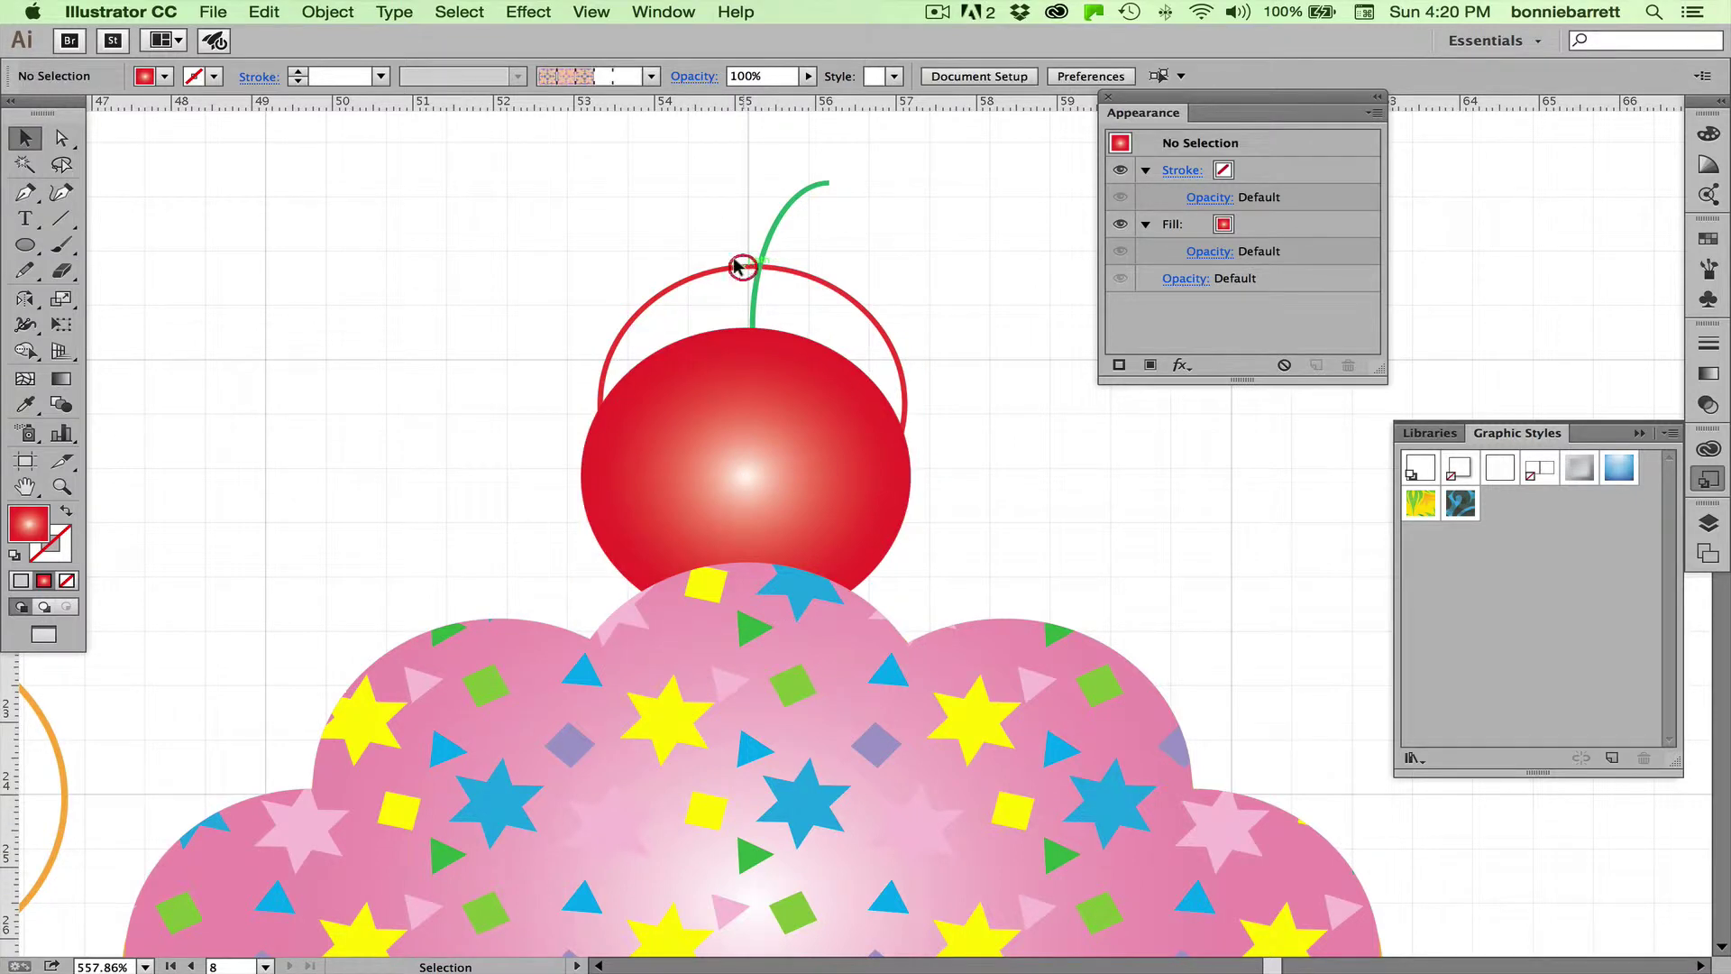
Draw a curved arc stem from the cherry with no fill and a dark green stroke
{"action": "left_click", "coordinate": [63, 219]}
{"action": "left_click", "coordinate": [163, 245]}
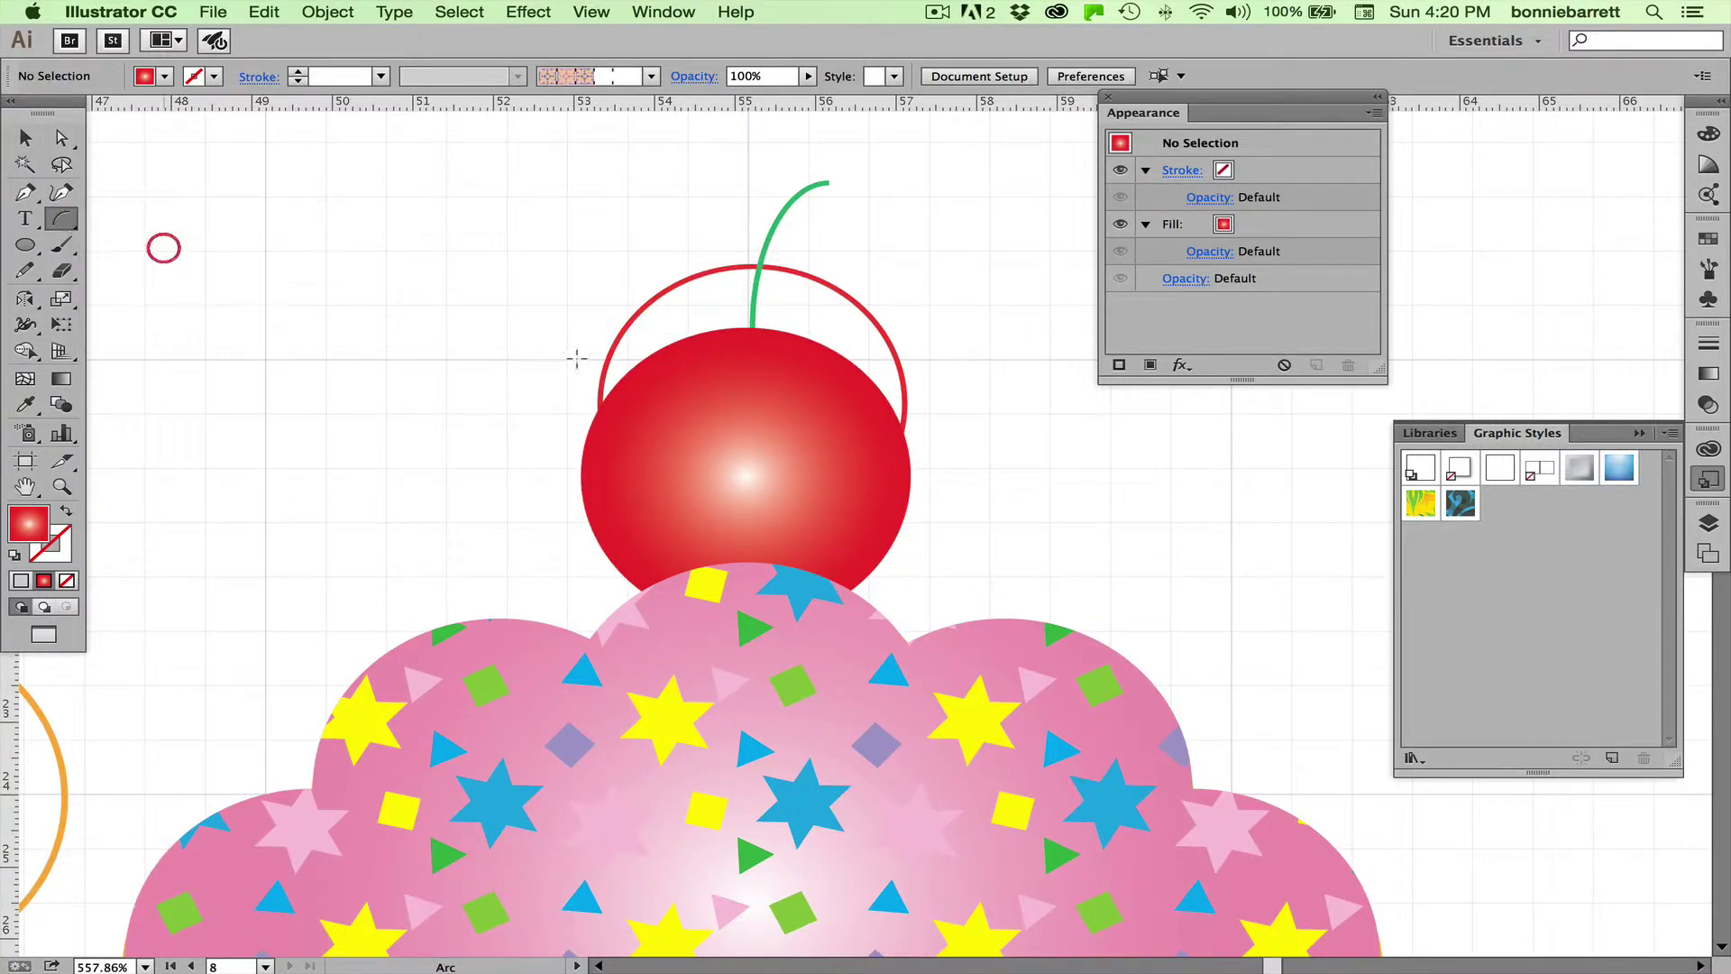
{"action": "left_click", "coordinate": [165, 76]}
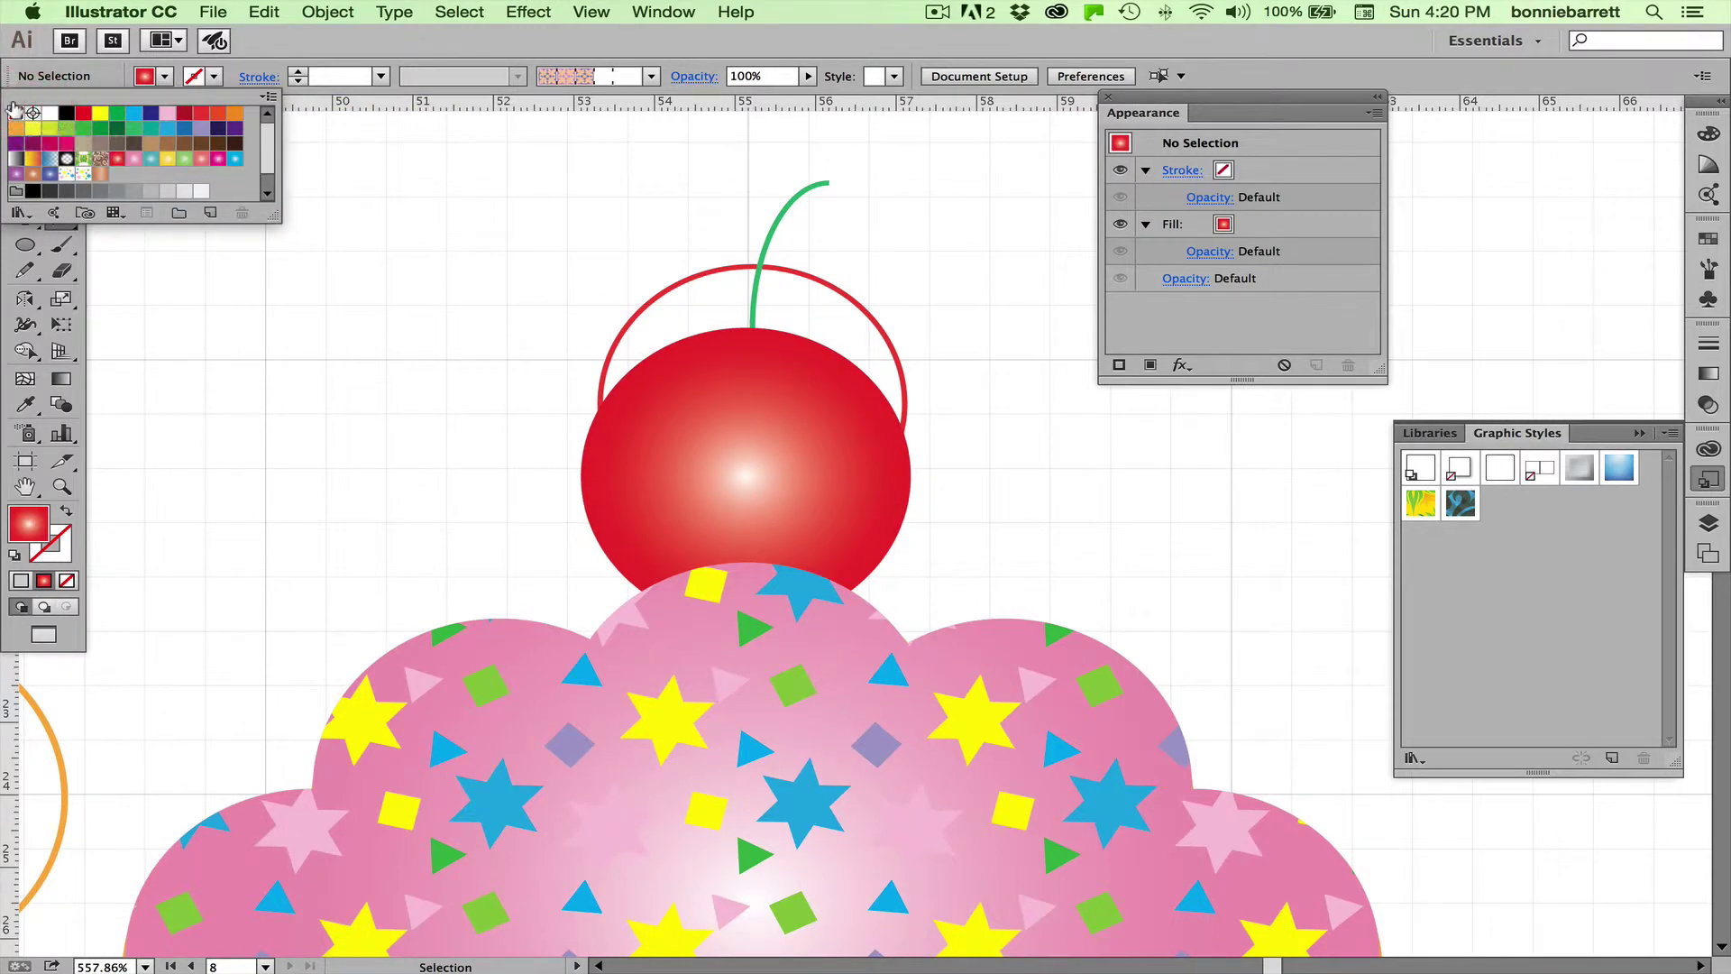
{"action": "left_click", "coordinate": [15, 112]}
{"action": "left_click", "coordinate": [214, 77]}
{"action": "left_click", "coordinate": [214, 77]}
{"action": "left_click", "coordinate": [115, 128]}
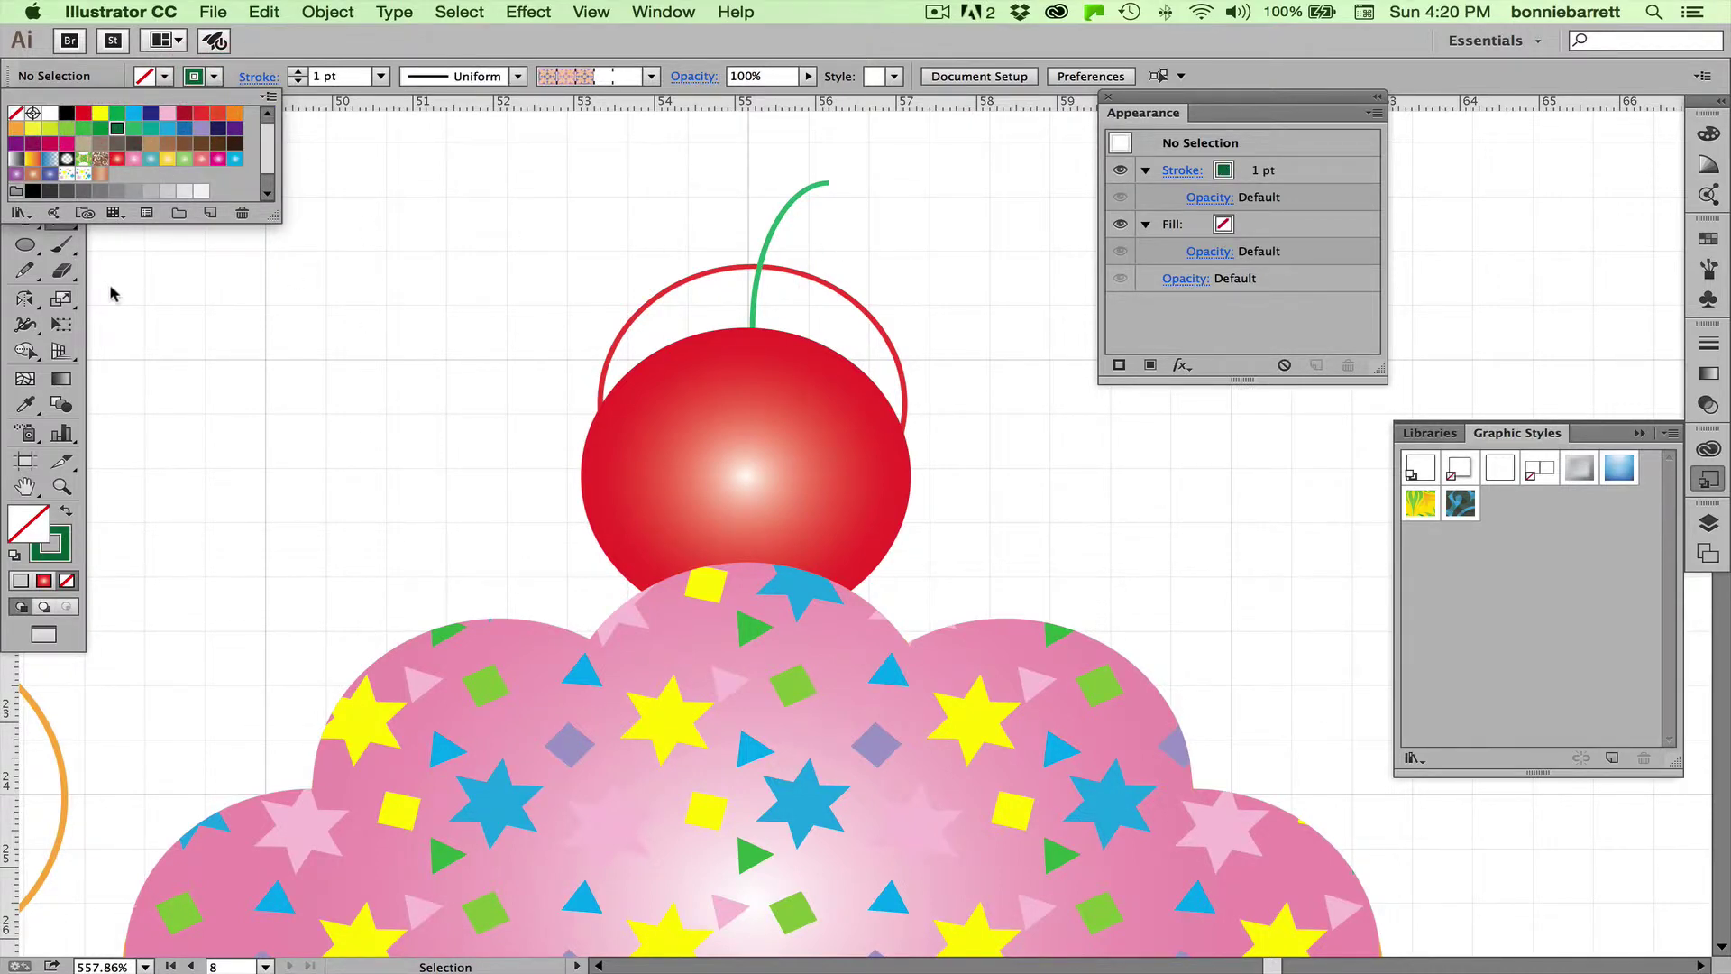
{"action": "left_click", "coordinate": [65, 227]}
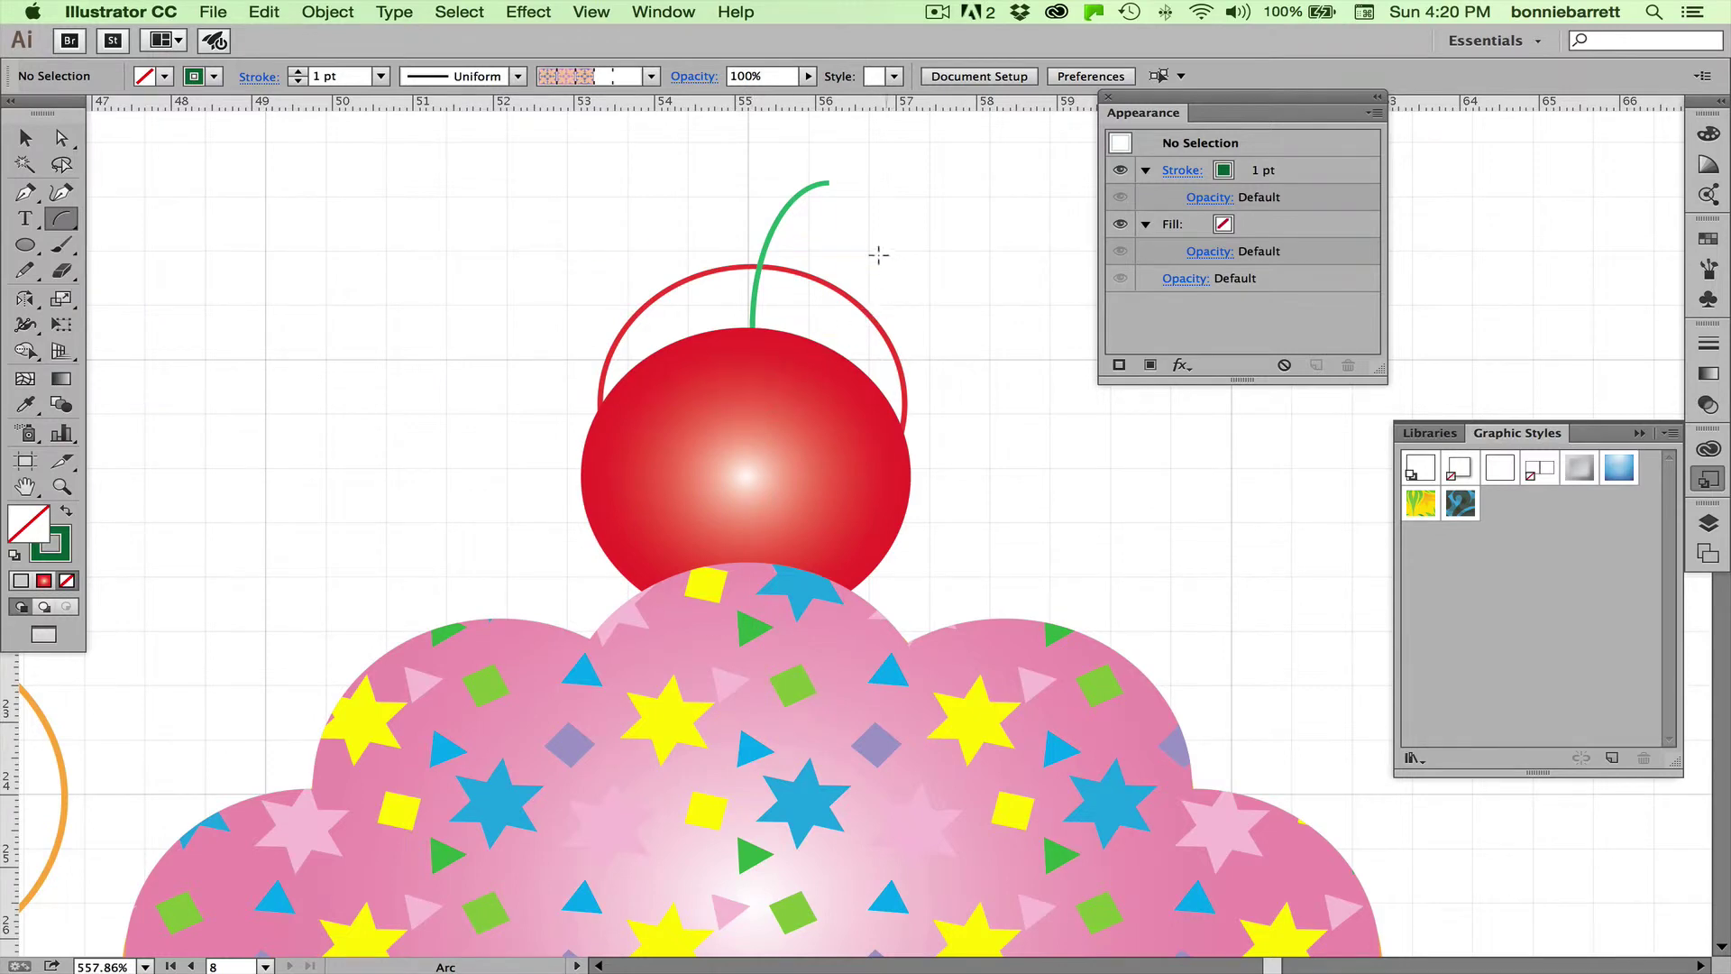
{"action": "left_click_drag", "start_coordinate": [899, 252], "coordinate": [767, 400]}
Give the stem a 4 pt stroke with round caps and Width Profile 1
{"action": "left_click", "coordinate": [377, 77]}
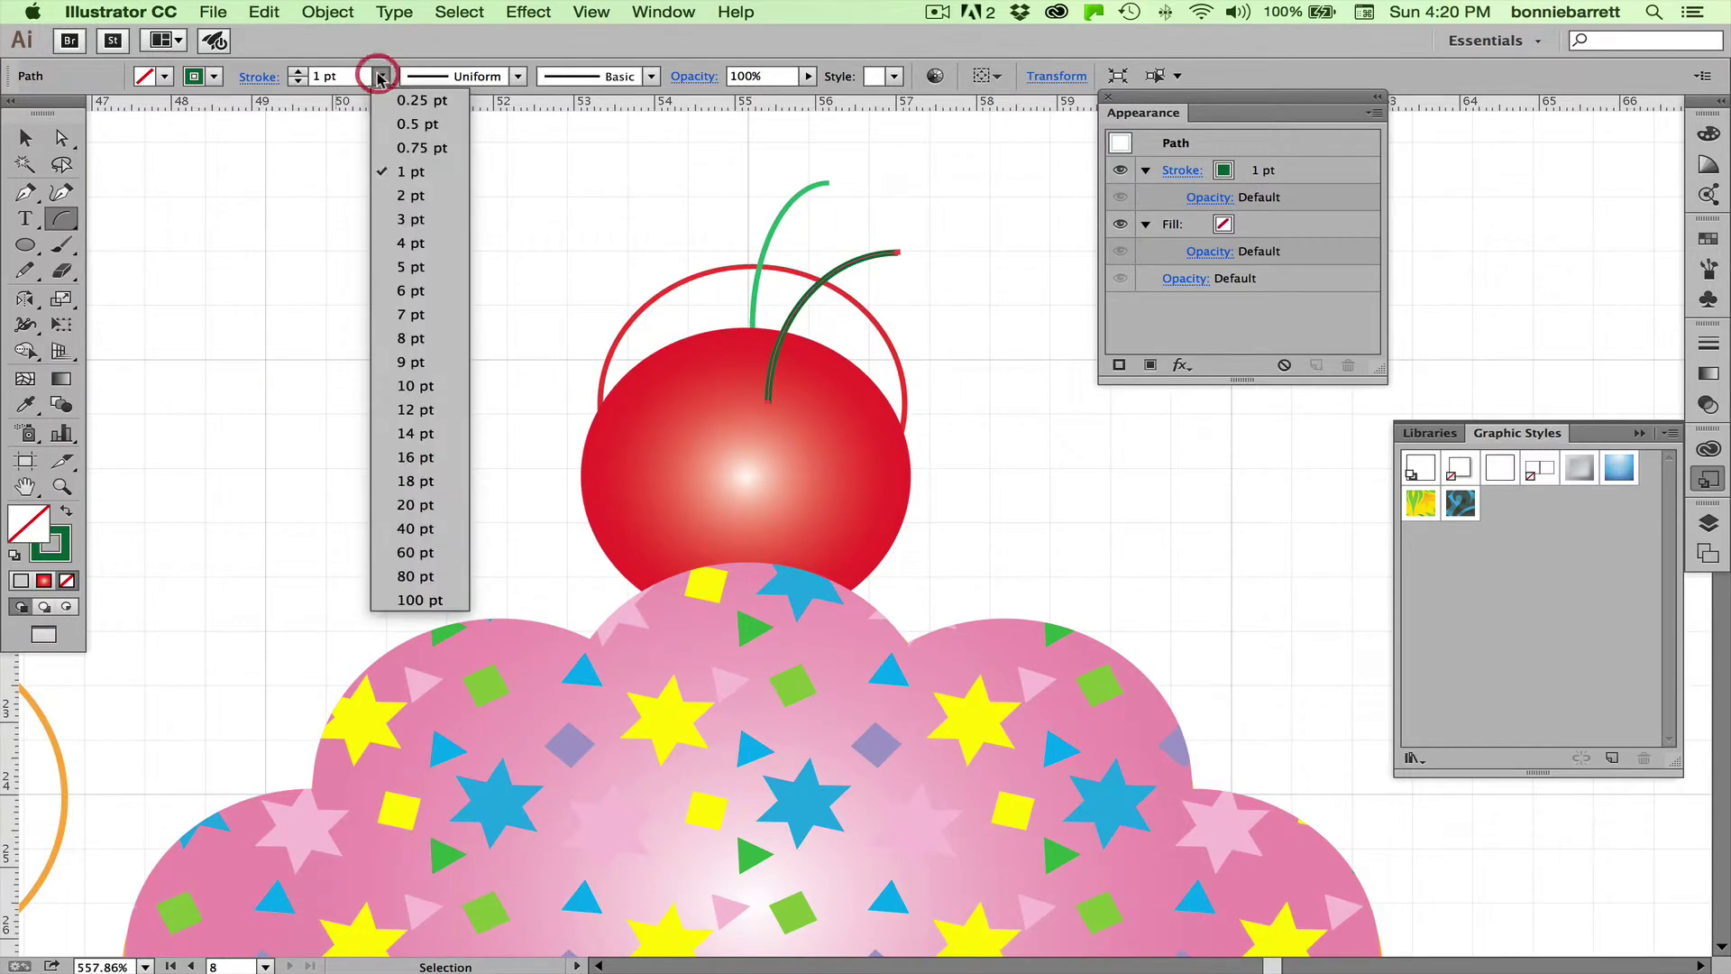
{"action": "left_click", "coordinate": [405, 244]}
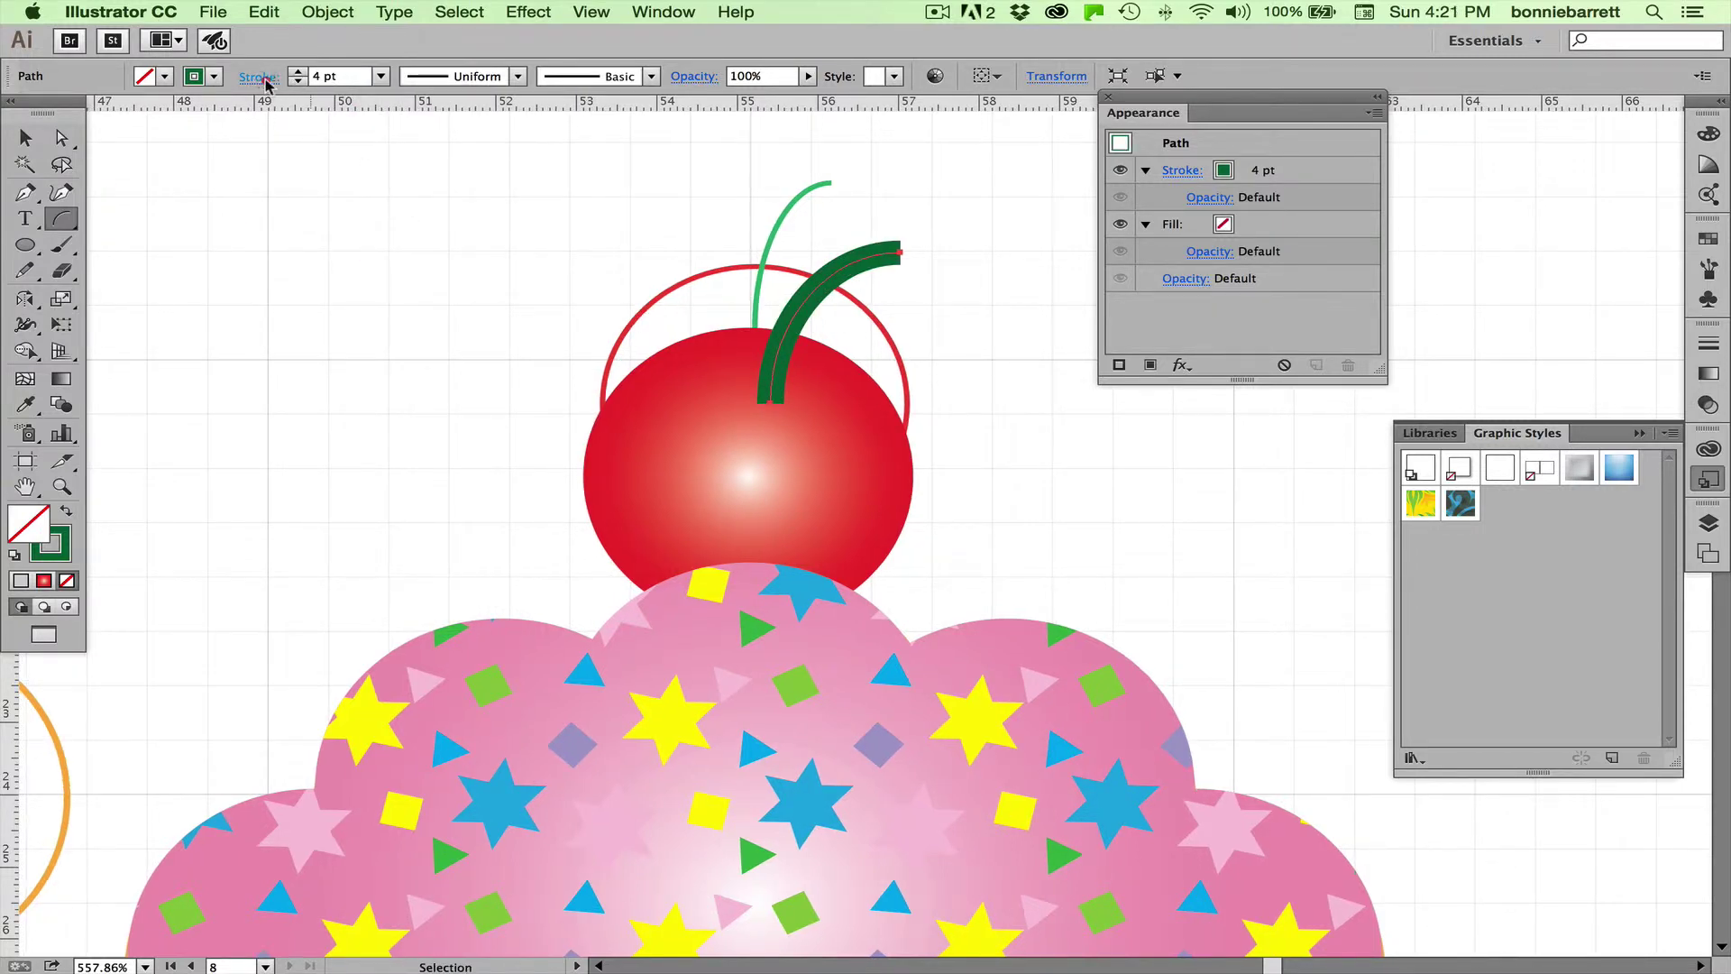
{"action": "left_click", "coordinate": [262, 77]}
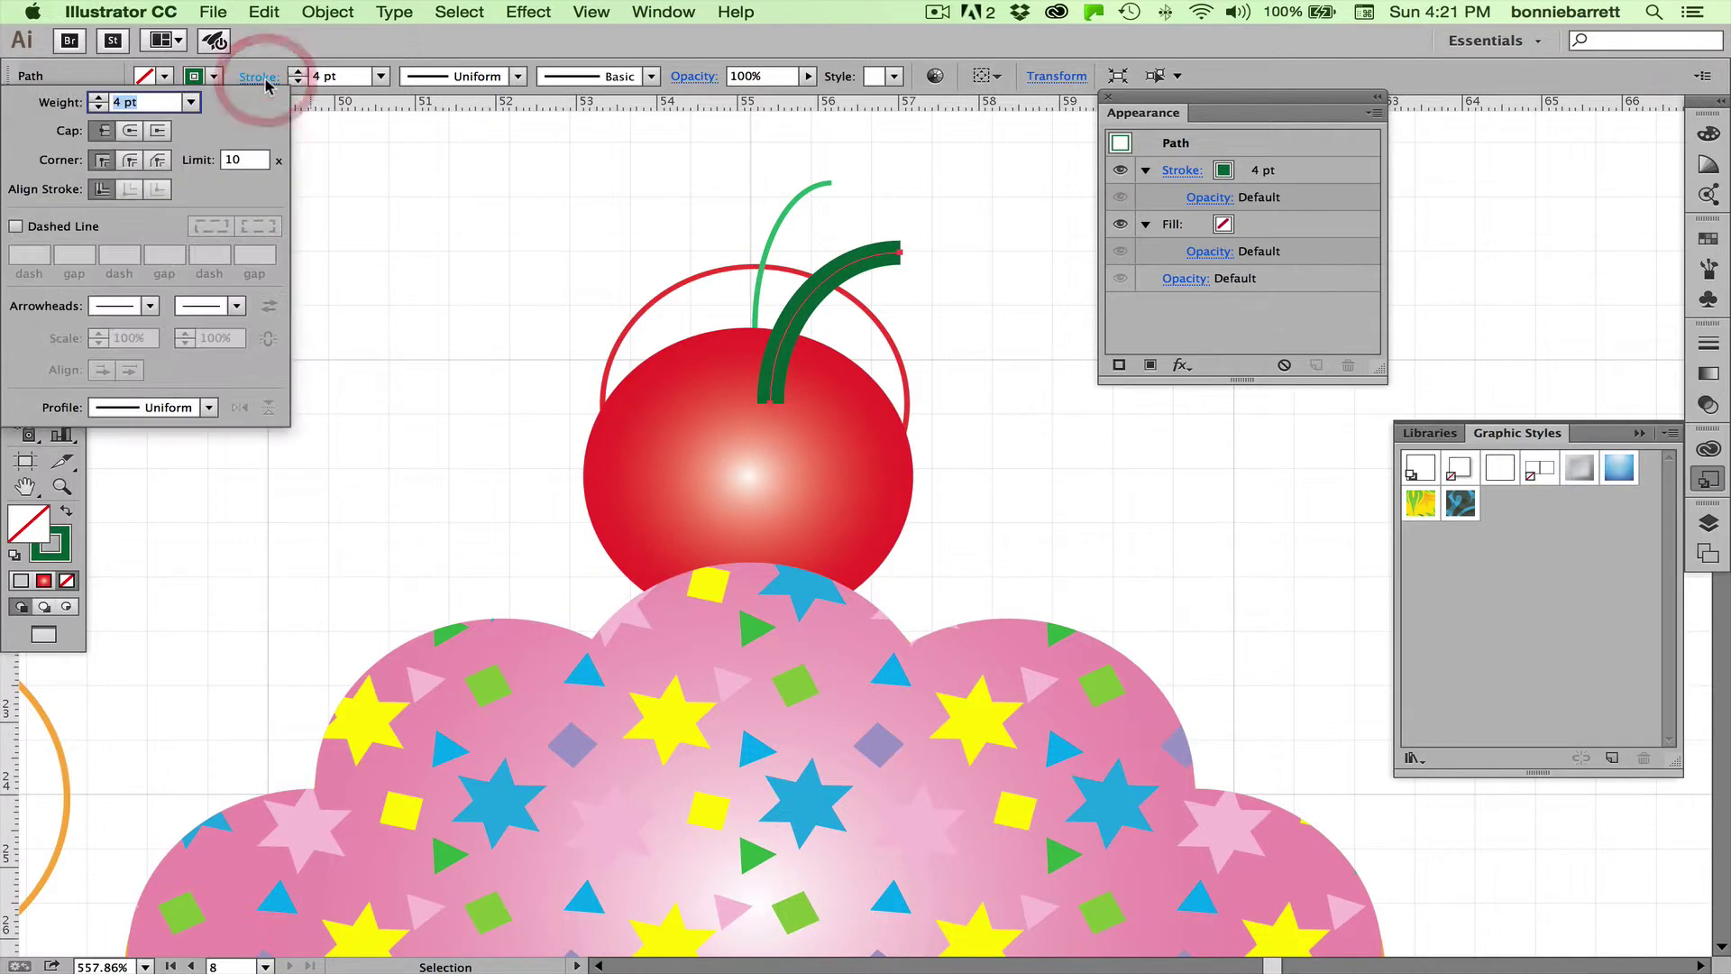
{"action": "left_click", "coordinate": [131, 133]}
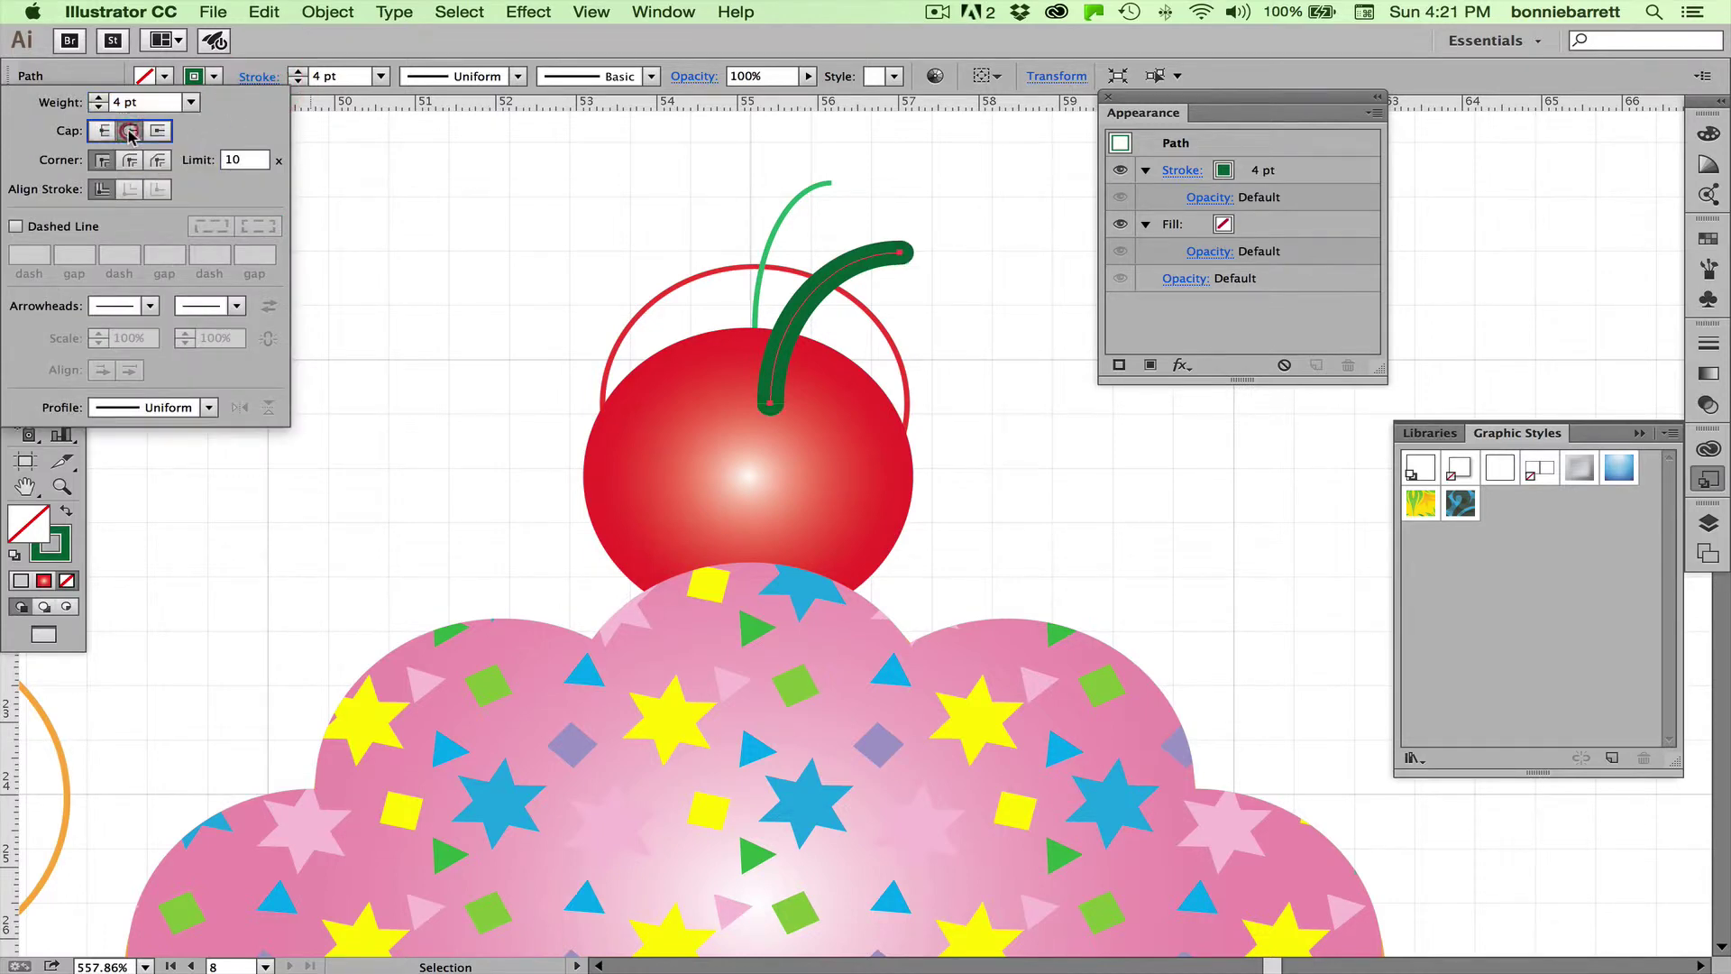
{"action": "left_click", "coordinate": [208, 410]}
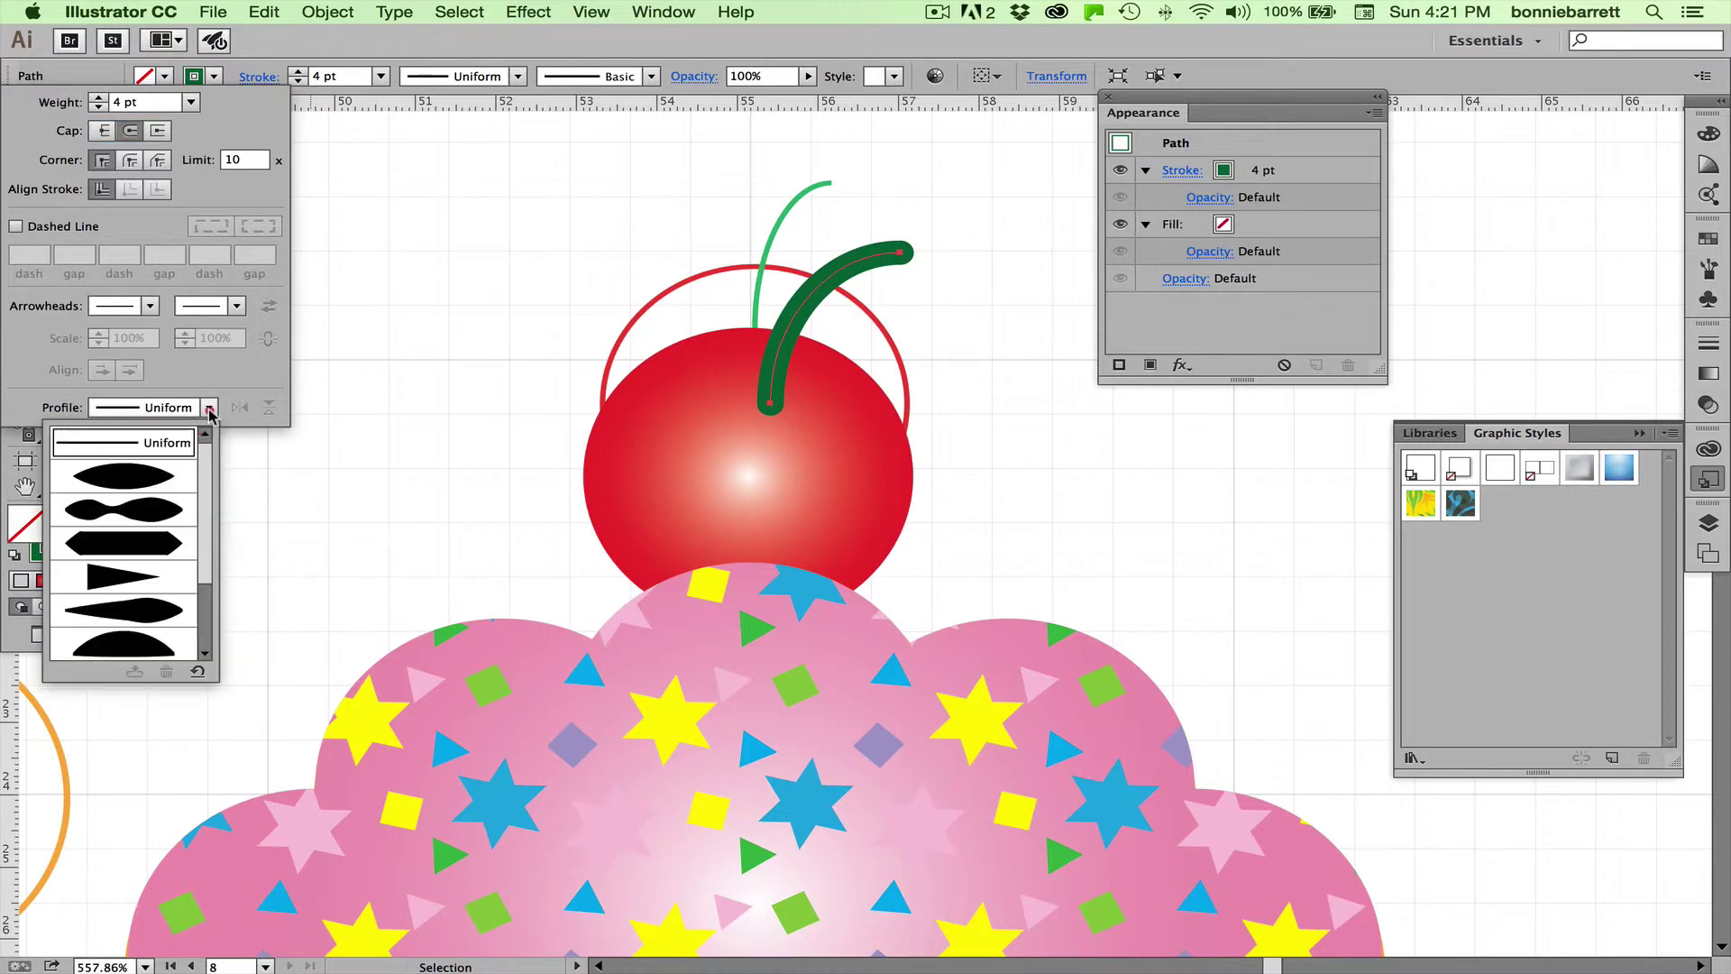
{"action": "left_click", "coordinate": [155, 478]}
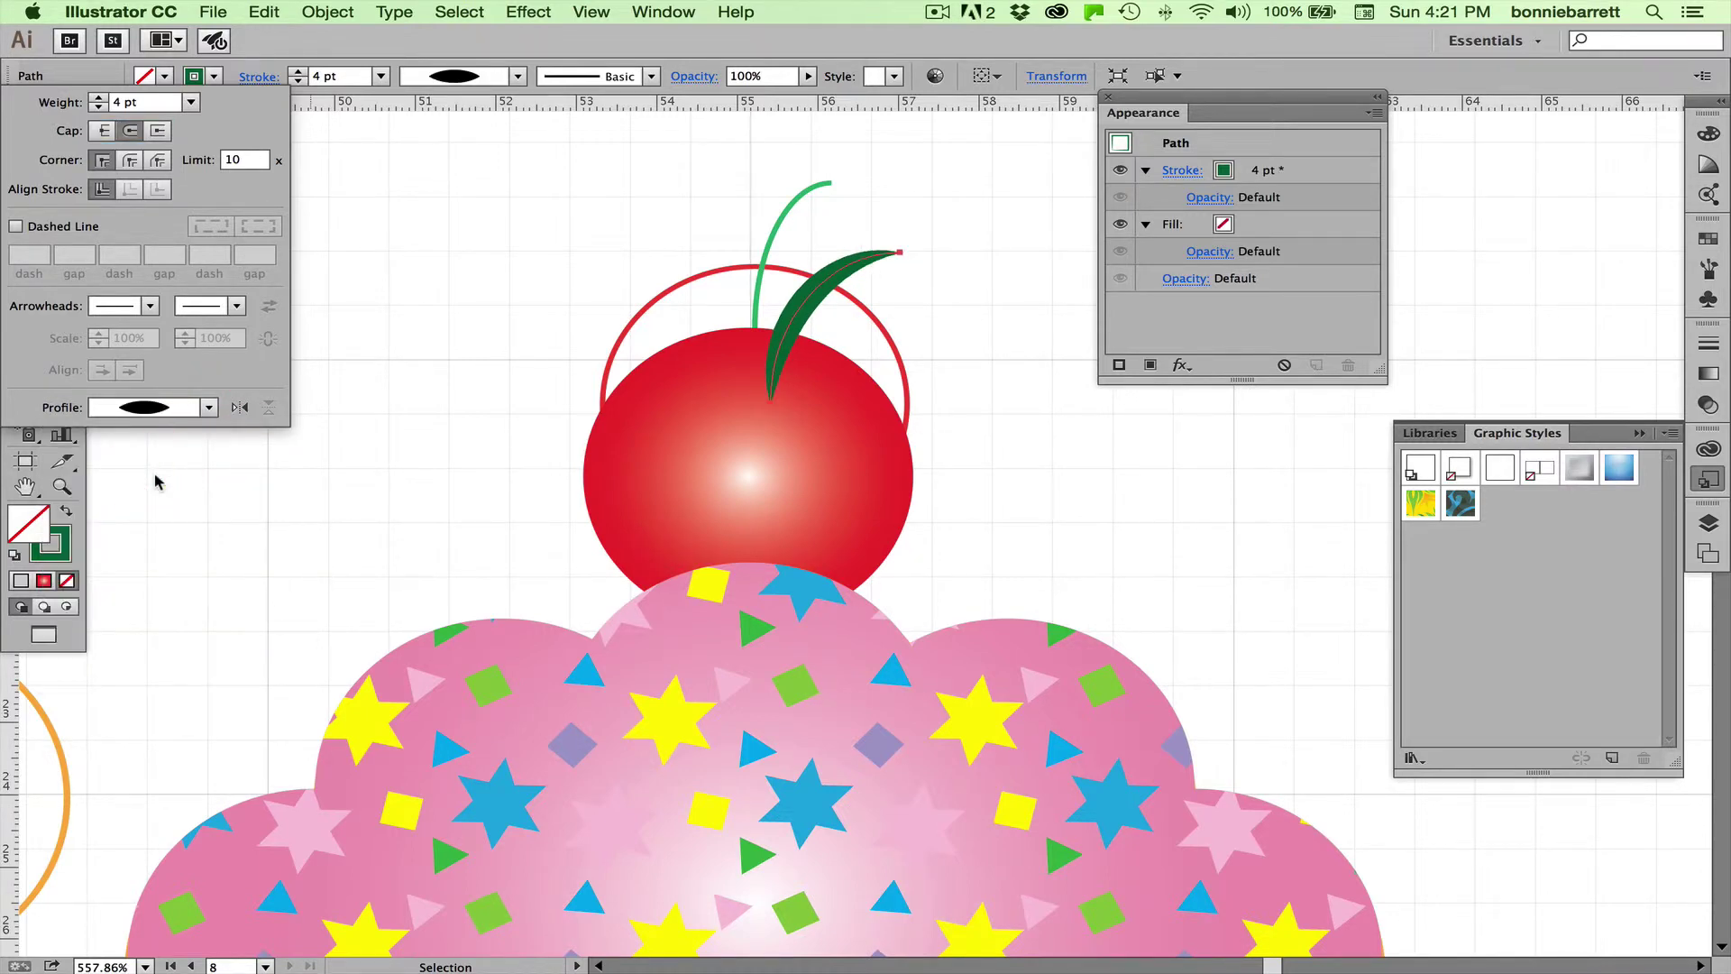
{"action": "key", "text": "super+minus"}
{"action": "key", "text": "super+minus"}
{"action": "key", "text": "super+minus"}
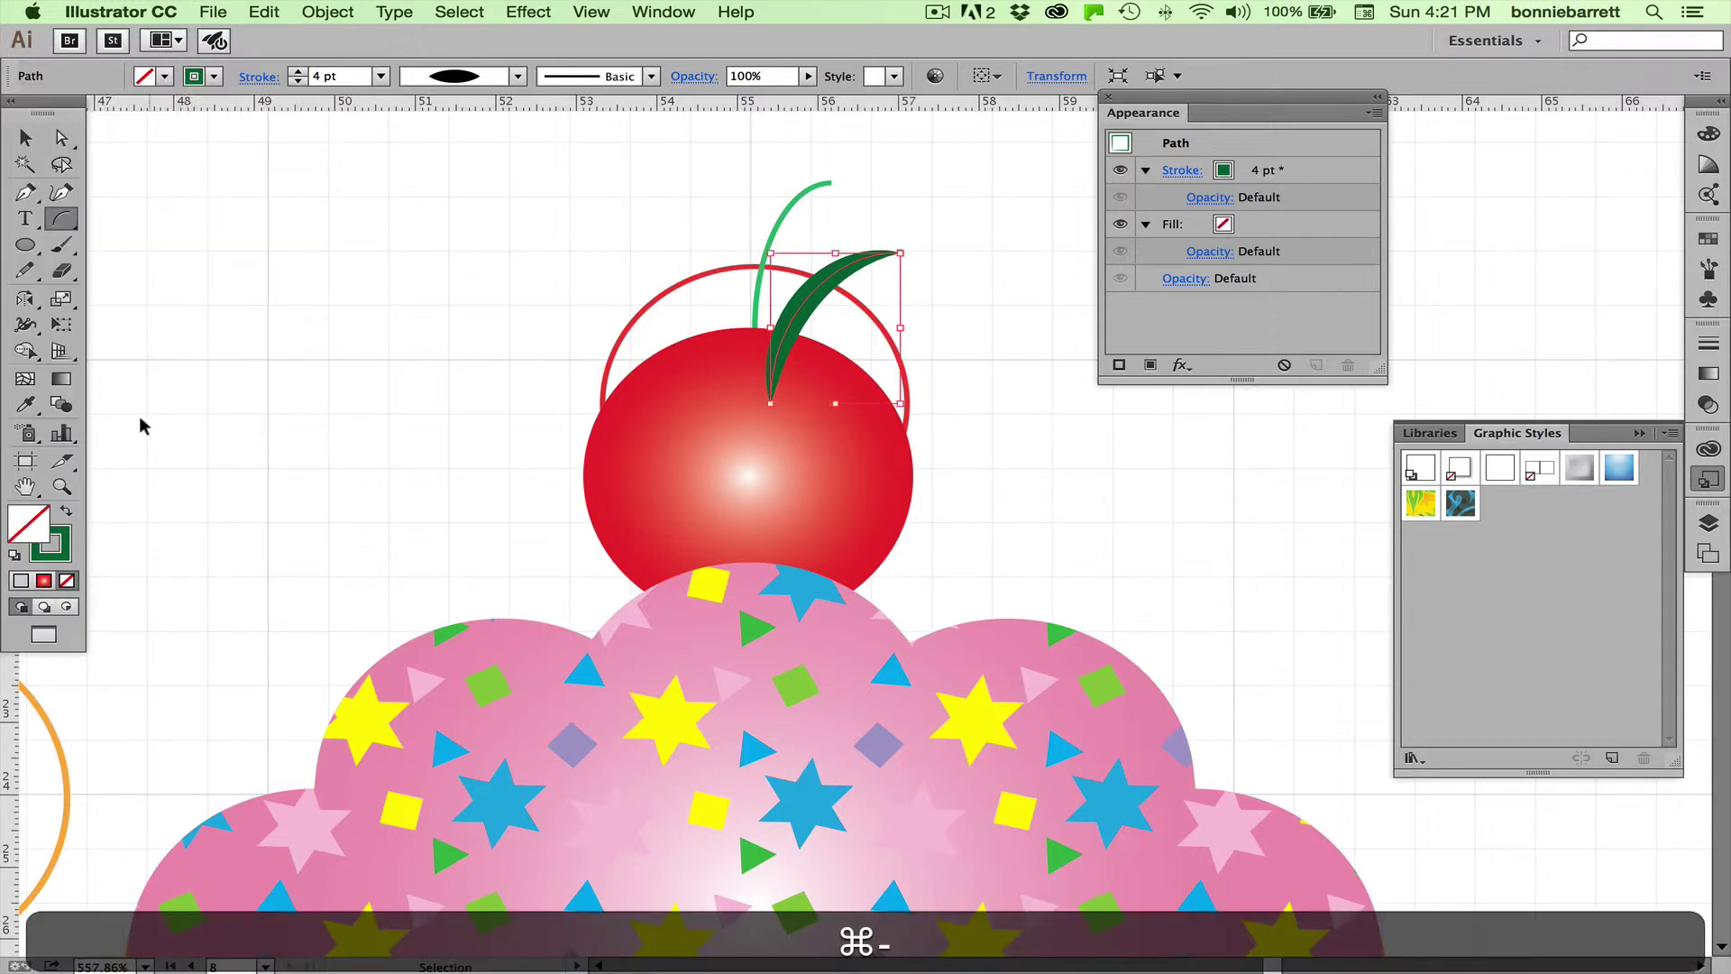
Move the whole cupcake, including cherry and stem, onto the orange outline at left, then zoom out
{"action": "scroll", "coordinate": [139, 415], "scroll_direction": "down", "scroll_amount": 5}
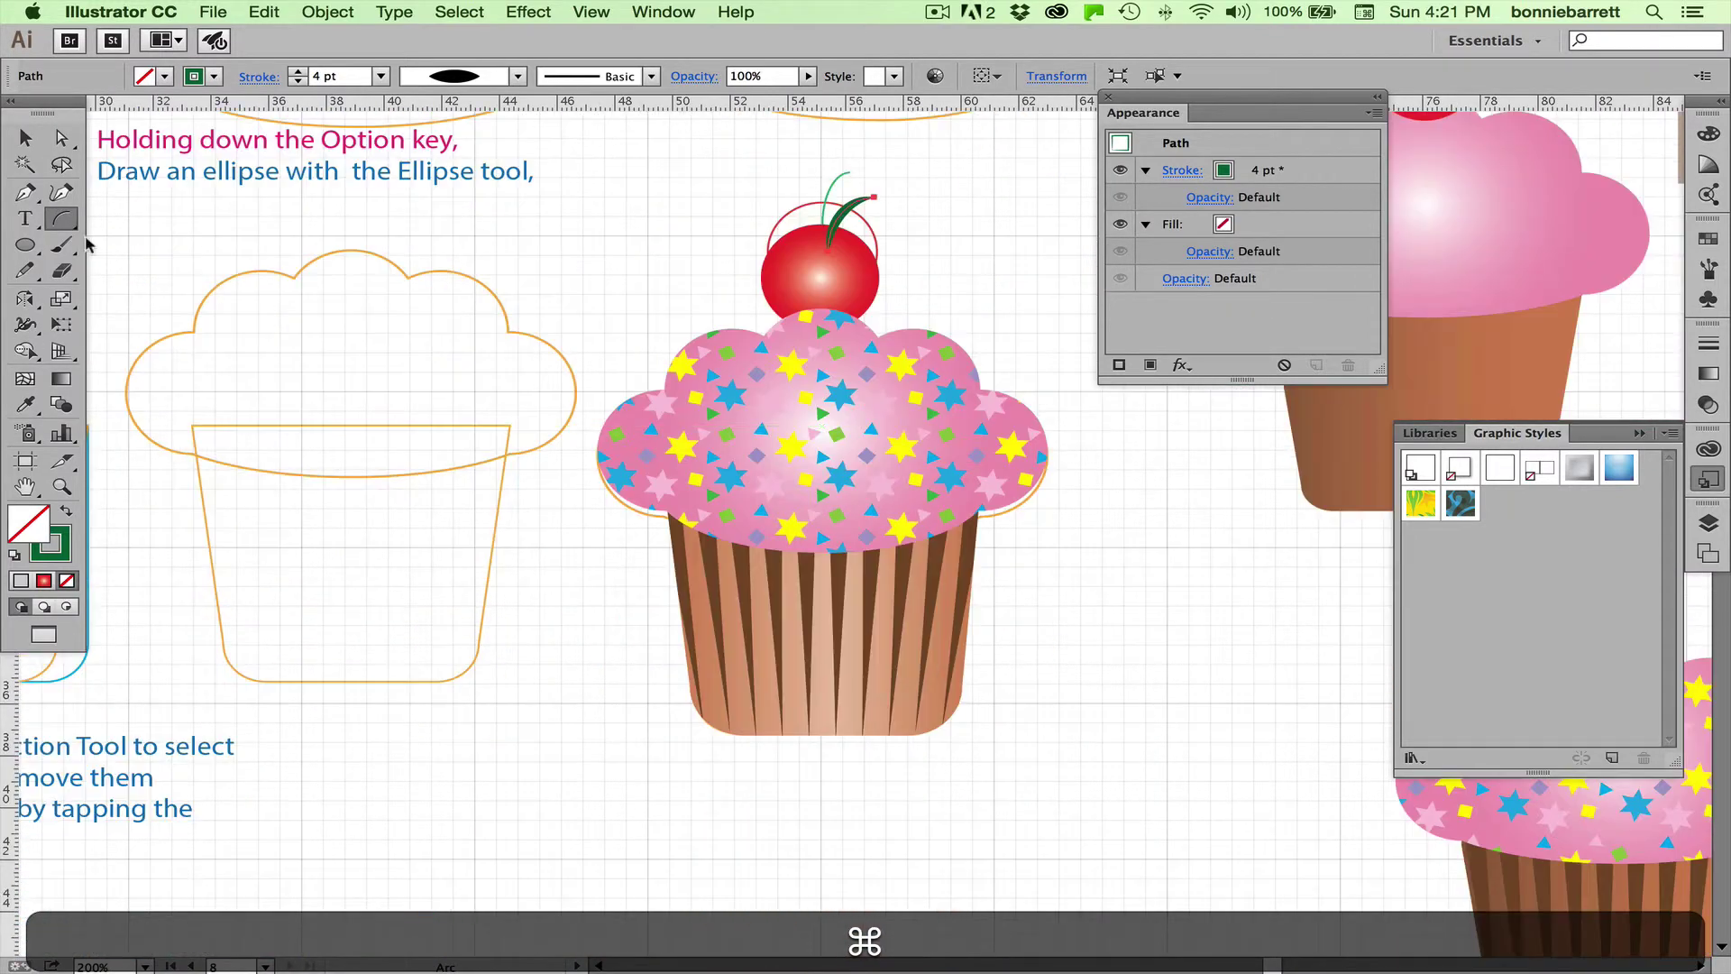
{"action": "left_click", "coordinate": [25, 138]}
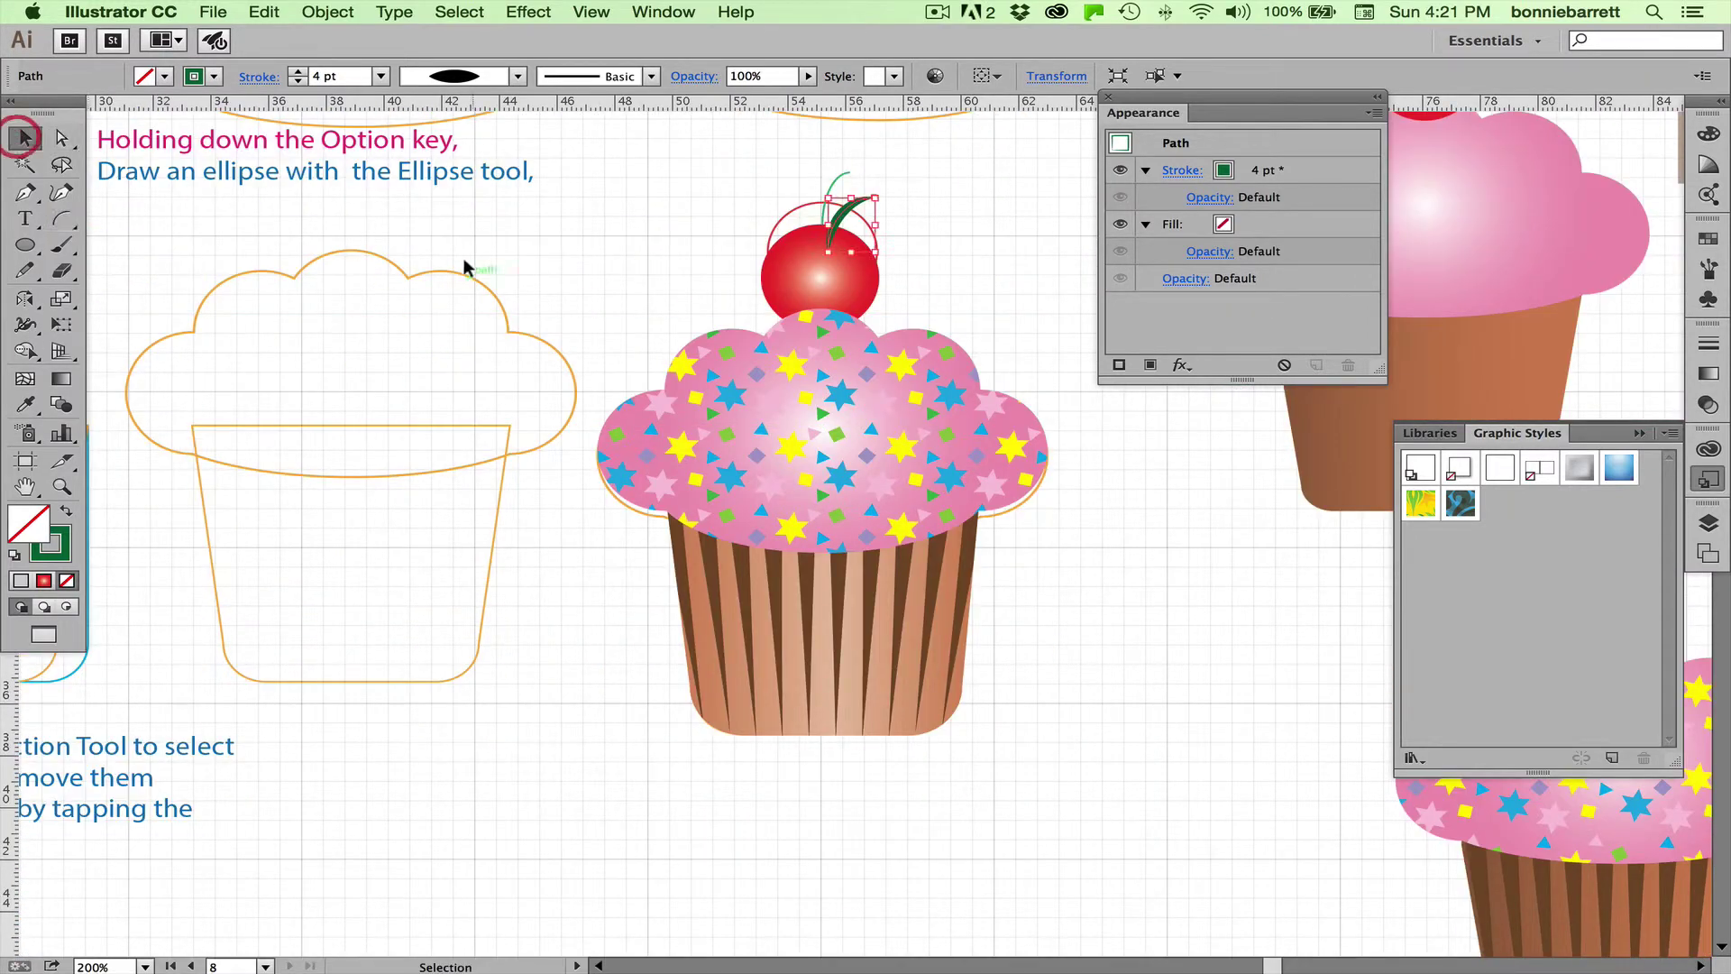
{"action": "left_click_drag", "start_coordinate": [664, 228], "coordinate": [994, 609]}
{"action": "left_click_drag", "start_coordinate": [869, 478], "coordinate": [424, 586]}
{"action": "left_click", "coordinate": [695, 793]}
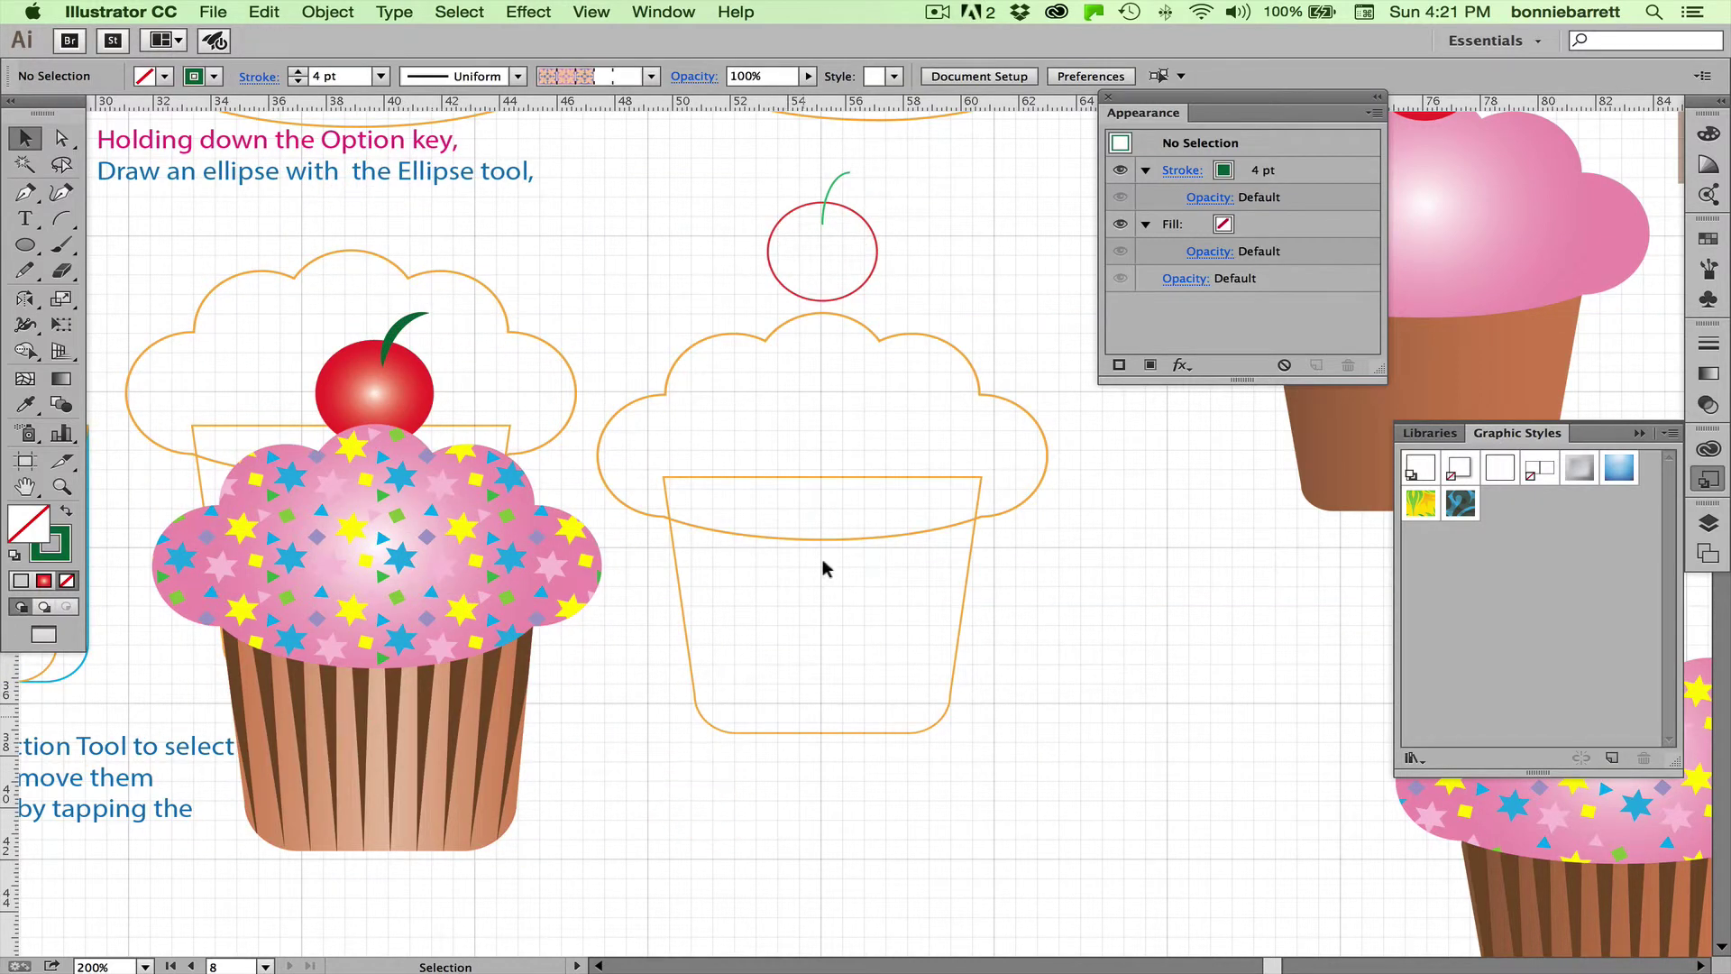
{"action": "key", "text": "super+minus"}
{"action": "key", "text": "super+minus"}
{"action": "key", "text": "super+minus"}
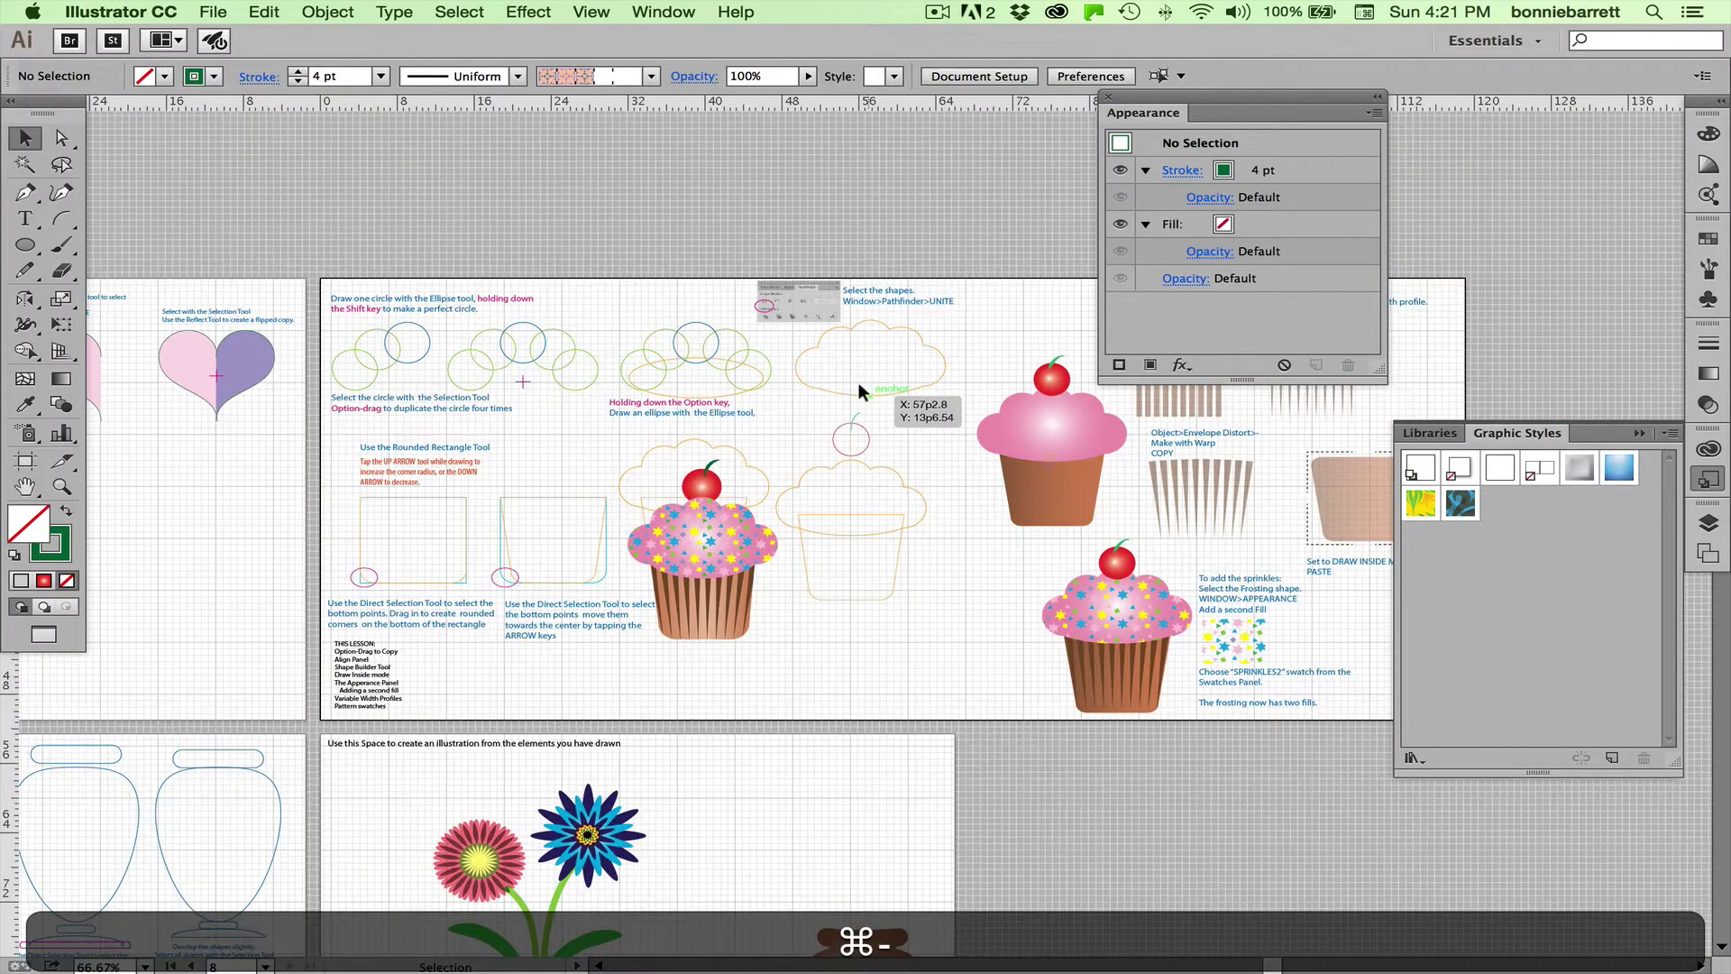